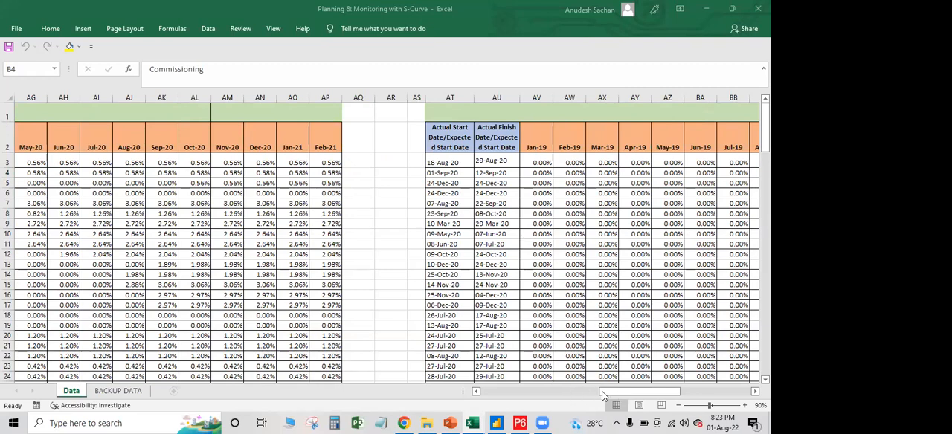
Examine the activity IDs and names with their baseline, early and actual start and finish date columns on the Data sheet
{"action": "left_click_drag", "start_coordinate": [605, 391], "coordinate": [482, 390]}
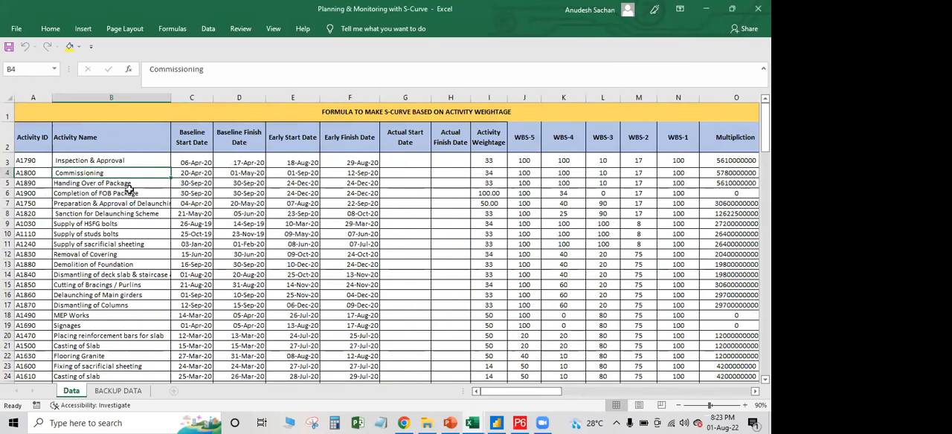
{"action": "key", "text": "Down"}
{"action": "key", "text": "Down"}
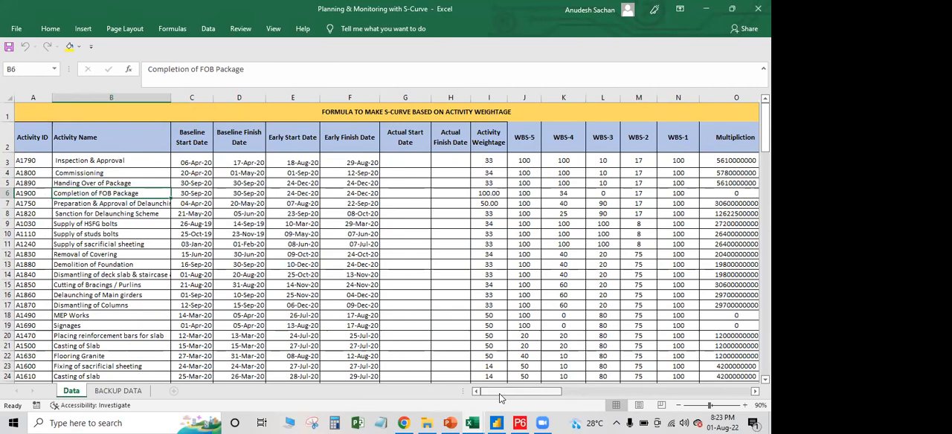
{"action": "left_click", "coordinate": [89, 173]}
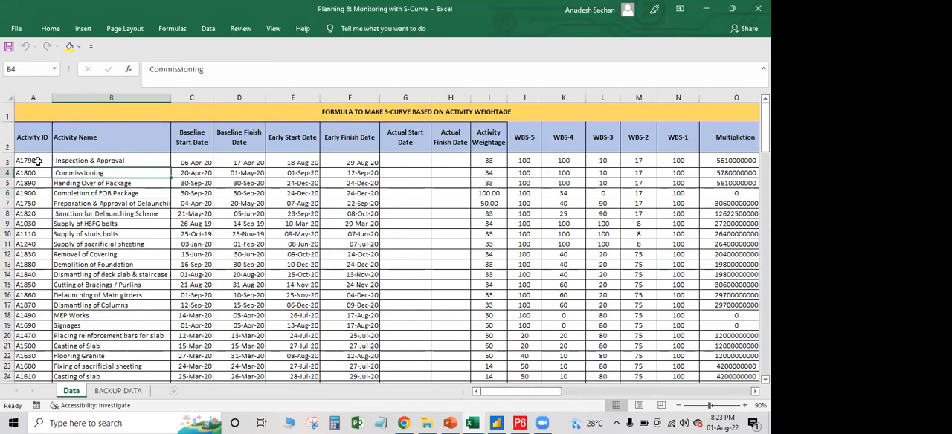
{"action": "left_click_drag", "start_coordinate": [37, 161], "coordinate": [141, 162]}
{"action": "left_click_drag", "start_coordinate": [236, 185], "coordinate": [328, 257]}
{"action": "left_click_drag", "start_coordinate": [190, 137], "coordinate": [388, 360]}
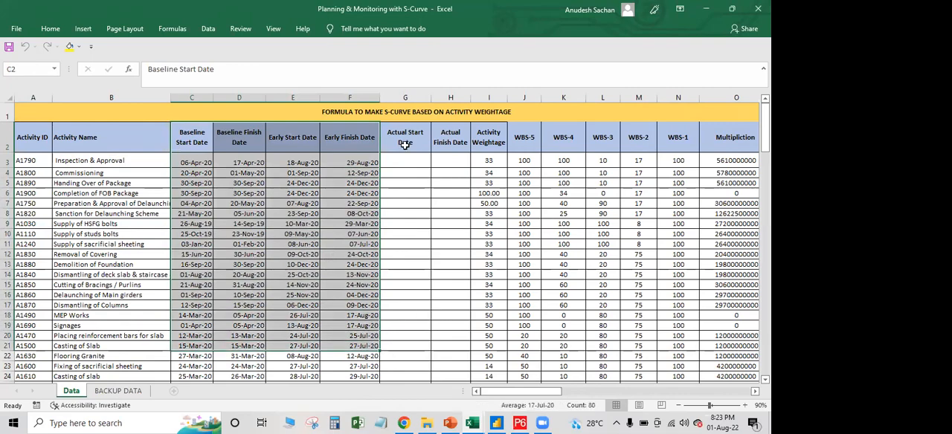
{"action": "left_click_drag", "start_coordinate": [405, 143], "coordinate": [451, 143]}
{"action": "left_click_drag", "start_coordinate": [454, 179], "coordinate": [454, 255]}
{"action": "scroll", "coordinate": [455, 255], "scroll_direction": "down", "scroll_amount": 18}
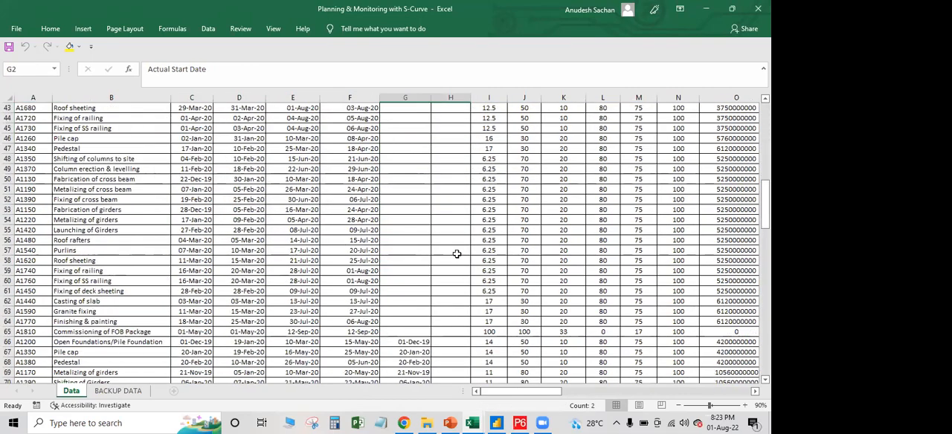
{"action": "scroll", "coordinate": [455, 253], "scroll_direction": "up", "scroll_amount": 18}
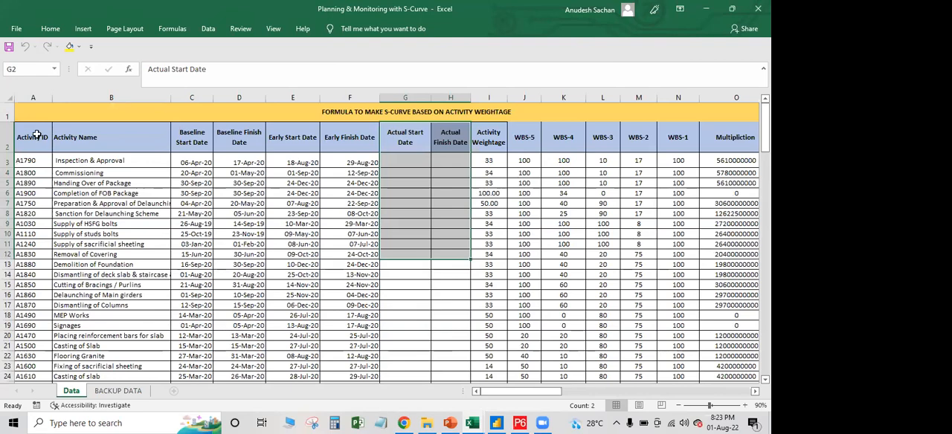
Review the activity table from Activity ID to Actual Finish Date down through its last activity row
{"action": "left_click_drag", "start_coordinate": [32, 137], "coordinate": [445, 339]}
{"action": "scroll", "coordinate": [422, 257], "scroll_direction": "down", "scroll_amount": 13}
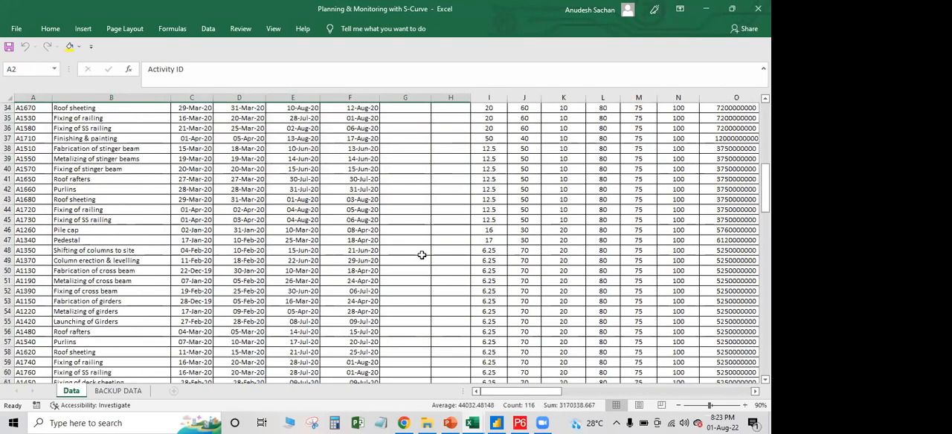
{"action": "scroll", "coordinate": [422, 255], "scroll_direction": "down", "scroll_amount": 5}
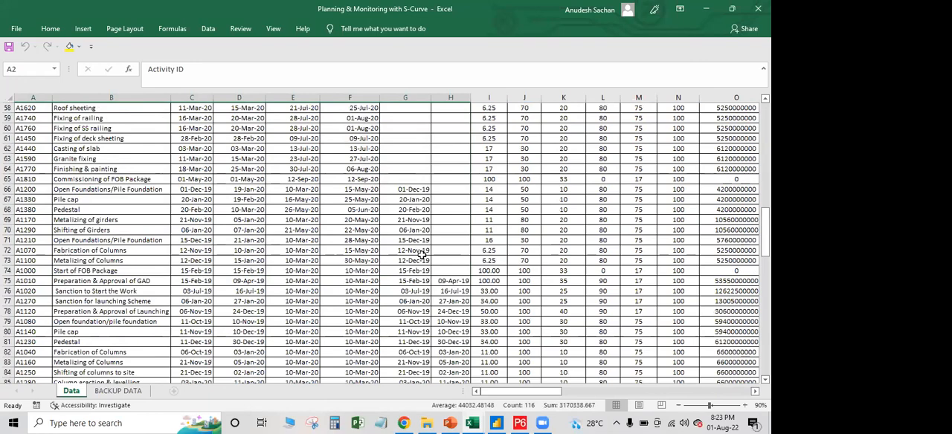
{"action": "scroll", "coordinate": [421, 255], "scroll_direction": "down", "scroll_amount": 6}
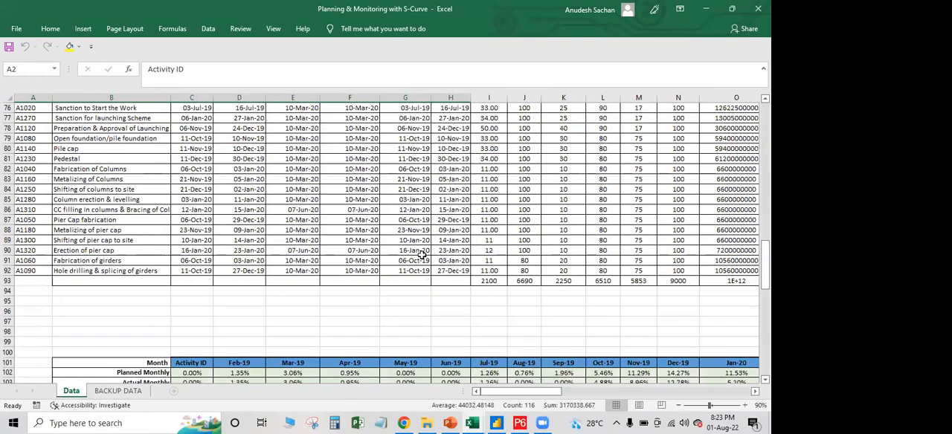
{"action": "scroll", "coordinate": [330, 154], "scroll_direction": "up", "scroll_amount": 8}
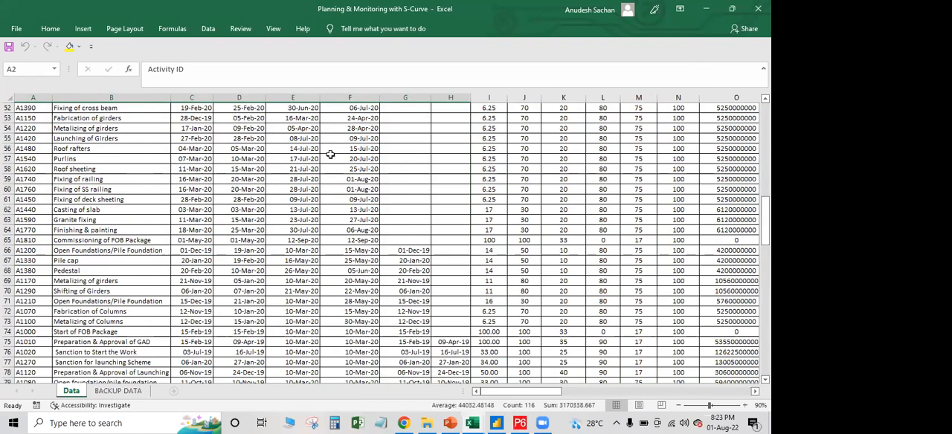
{"action": "scroll", "coordinate": [329, 154], "scroll_direction": "up", "scroll_amount": 11}
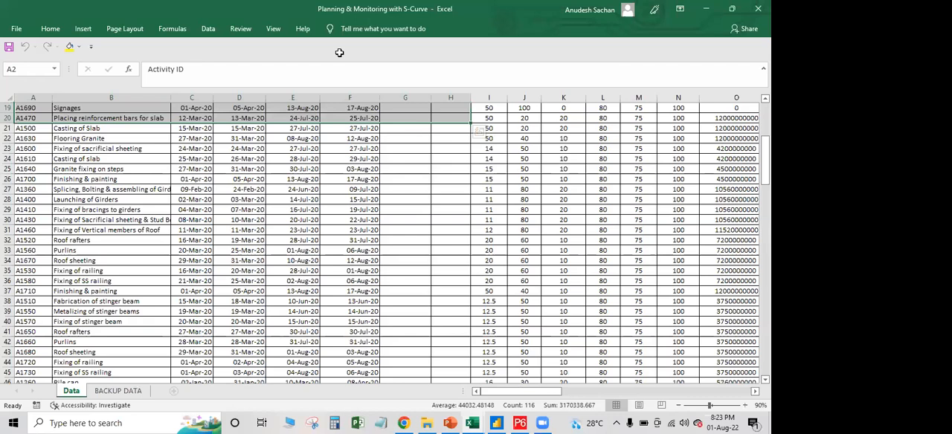
{"action": "scroll", "coordinate": [350, 193], "scroll_direction": "up", "scroll_amount": 6}
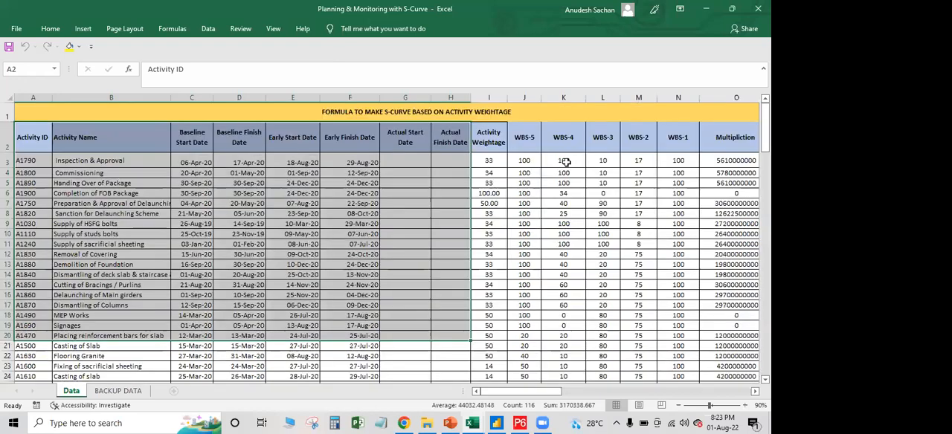
Inspect the early finish date lookup formula in F6 and the Cumulative Planned Progress formulas in Q3 and T6
{"action": "left_click", "coordinate": [350, 193]}
{"action": "left_click_drag", "start_coordinate": [553, 393], "coordinate": [553, 393]}
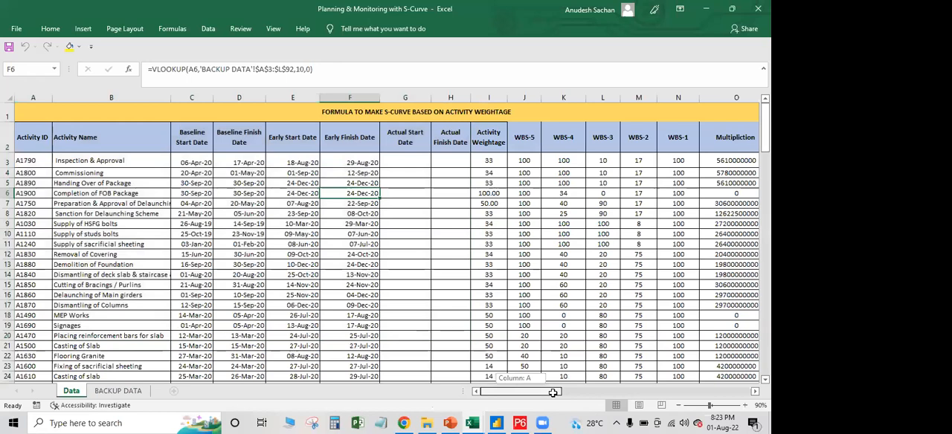
{"action": "left_click_drag", "start_coordinate": [553, 393], "coordinate": [560, 393]}
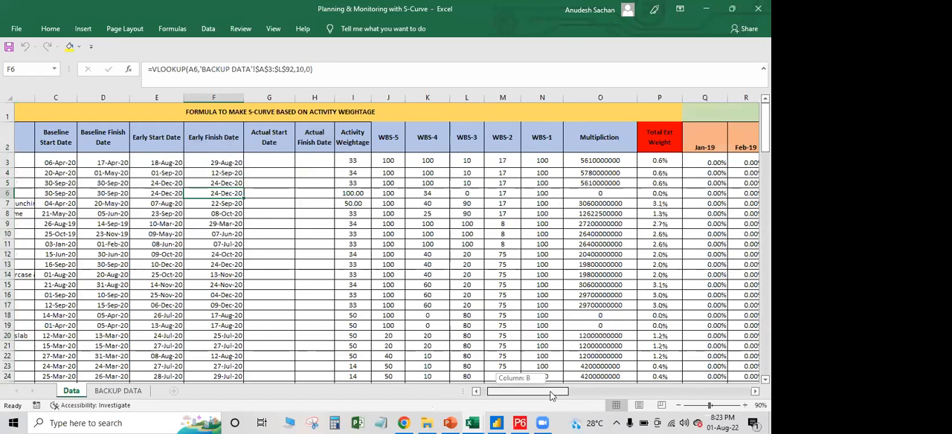
{"action": "mouse_move", "coordinate": [551, 396]}
{"action": "left_mouse_down"}
{"action": "mouse_move", "coordinate": [523, 391]}
{"action": "mouse_move", "coordinate": [557, 394]}
{"action": "left_mouse_up"}
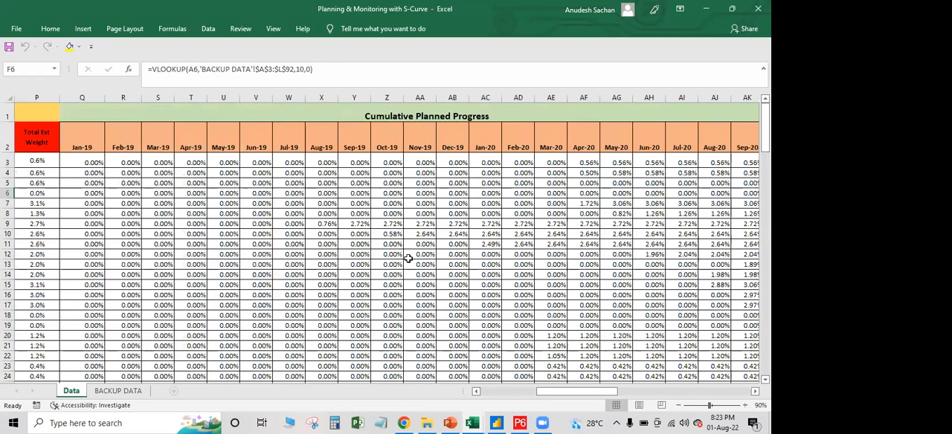
{"action": "key", "text": "ctrl+Home"}
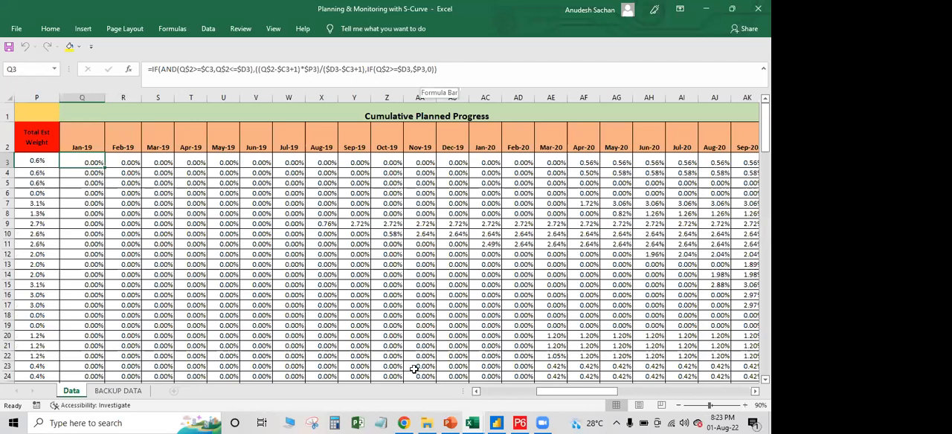
{"action": "left_click", "coordinate": [195, 194]}
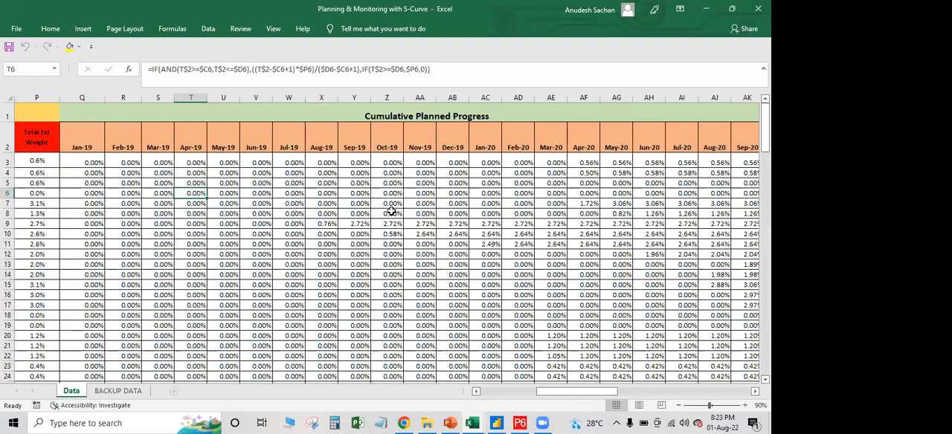
{"action": "scroll", "coordinate": [391, 212], "scroll_direction": "left", "scroll_amount": 5}
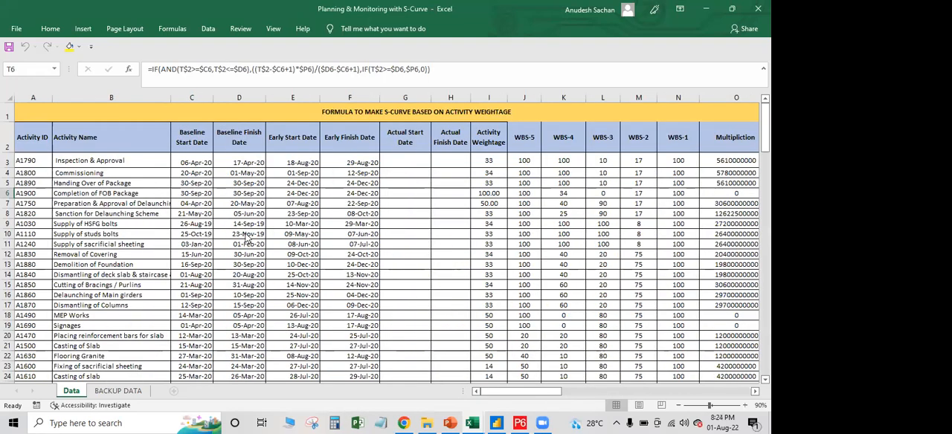
Trace the Inspection & Approval activity from its dates and weightages across its monthly cumulative planned progress, Jan-19 to Feb-21
{"action": "key", "text": "ctrl+Home"}
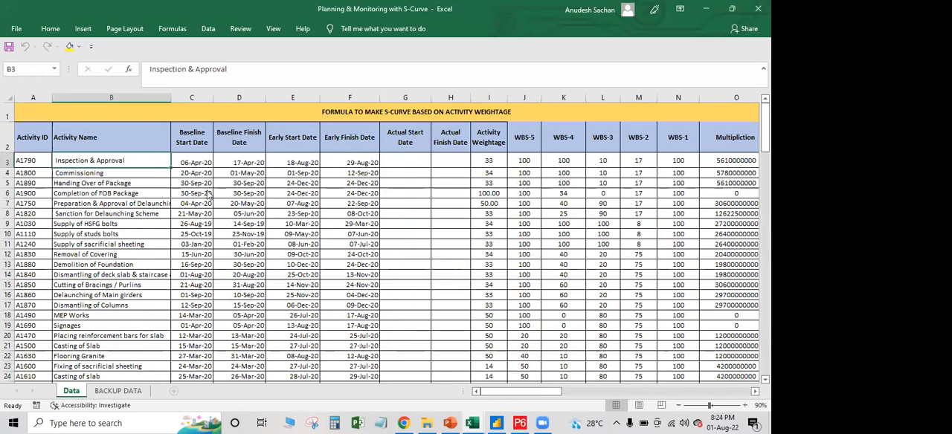
{"action": "left_click_drag", "start_coordinate": [112, 161], "coordinate": [678, 173]}
{"action": "scroll", "coordinate": [239, 234], "scroll_direction": "right", "scroll_amount": 3}
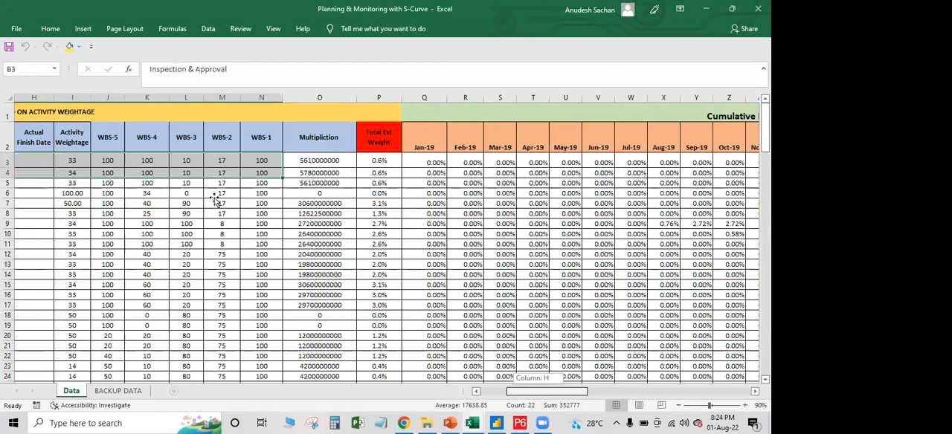
{"action": "scroll", "coordinate": [214, 202], "scroll_direction": "right", "scroll_amount": 2}
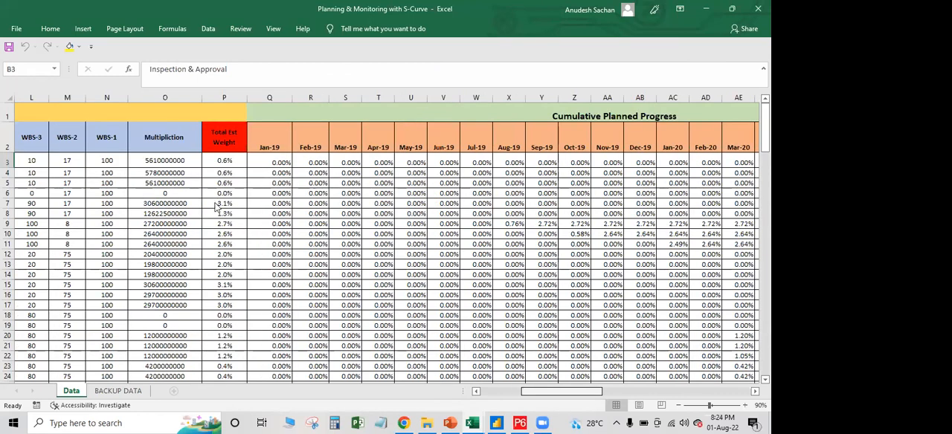
{"action": "left_click_drag", "start_coordinate": [269, 162], "coordinate": [739, 162]}
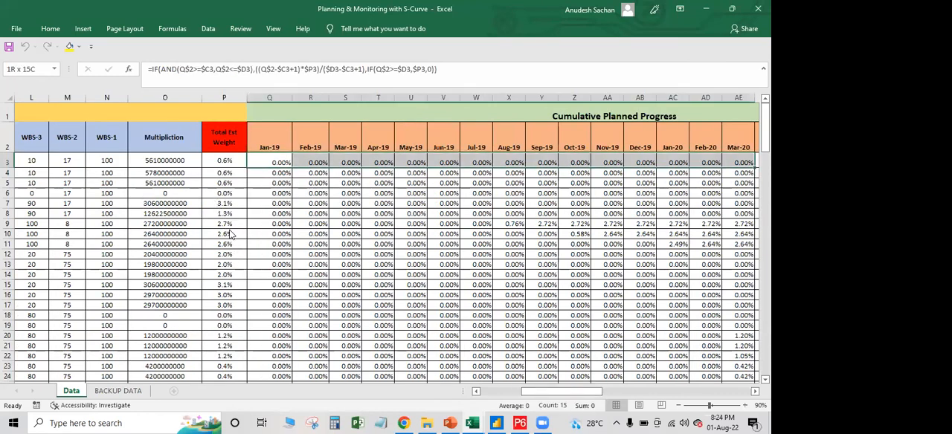
{"action": "key", "text": "ctrl+shift+Right"}
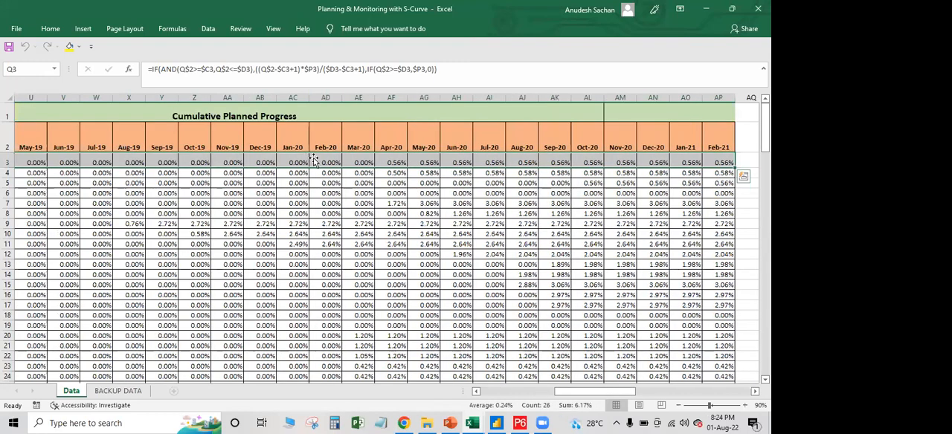
Examine the monthly cumulative planned progress totals in row 93 and their SUM formula
{"action": "scroll", "coordinate": [336, 160], "scroll_direction": "down", "scroll_amount": 11}
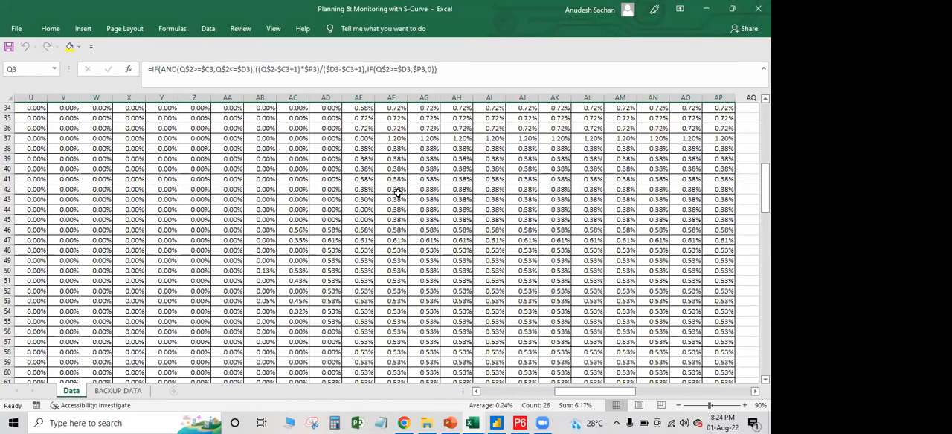
{"action": "key", "text": "ctrl+Down"}
{"action": "key", "text": "Down"}
{"action": "key", "text": "Down"}
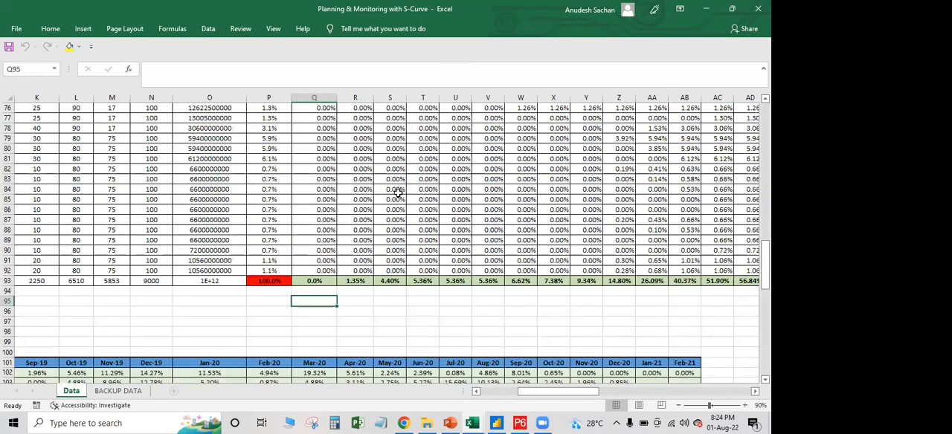
{"action": "key", "text": "Up"}
{"action": "key", "text": "Up"}
{"action": "key", "text": "ctrl+shift+Right"}
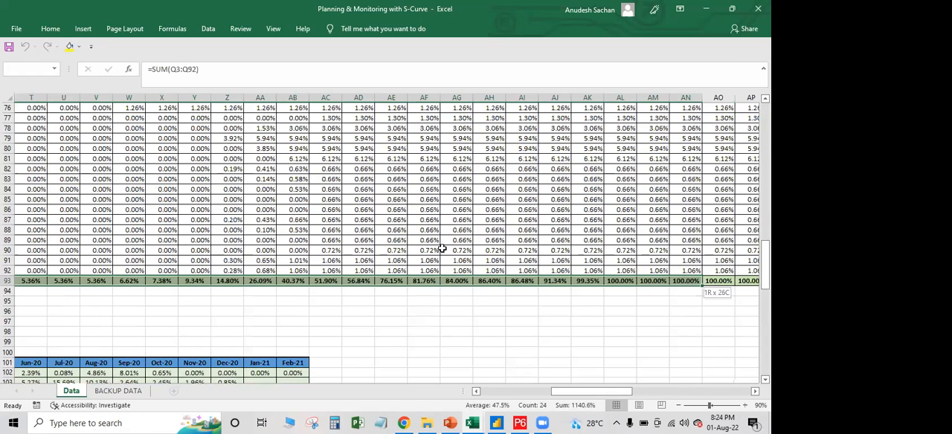
{"action": "scroll", "coordinate": [442, 250], "scroll_direction": "left", "scroll_amount": 5}
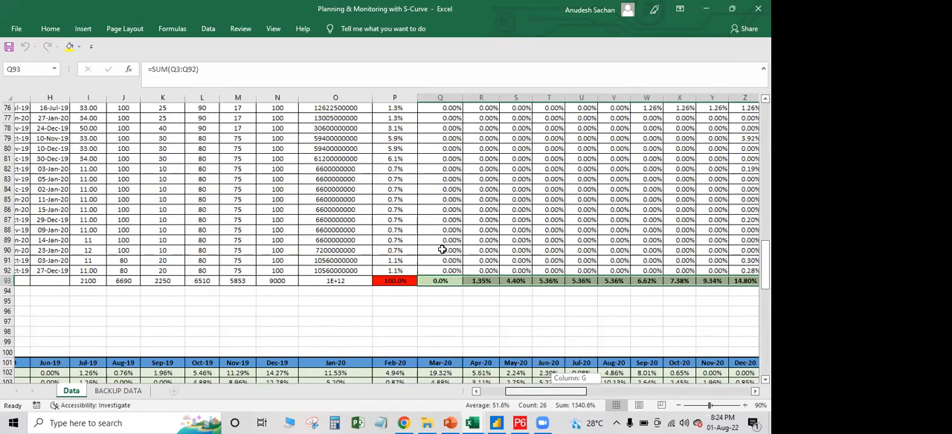
Look over the actual progress section, the cumulative S-curve chart and the monthly planned-versus-actual variance chart
{"action": "left_click_drag", "start_coordinate": [523, 391], "coordinate": [577, 401]}
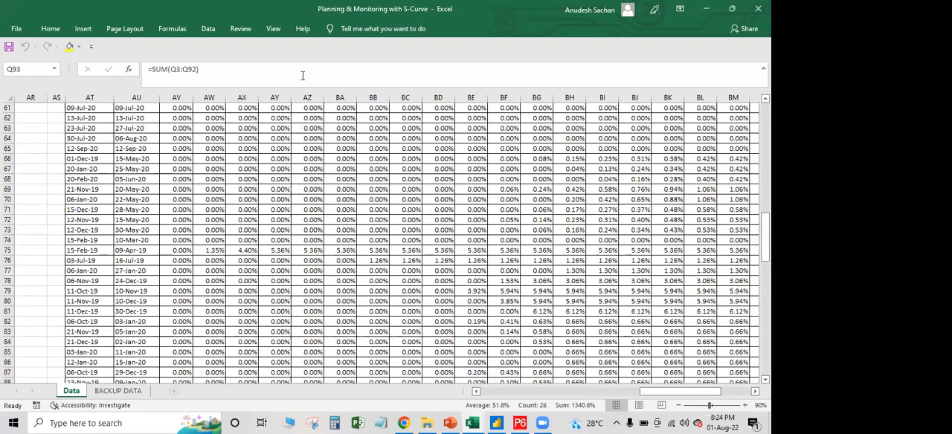
{"action": "scroll", "coordinate": [303, 75], "scroll_direction": "up", "scroll_amount": 11}
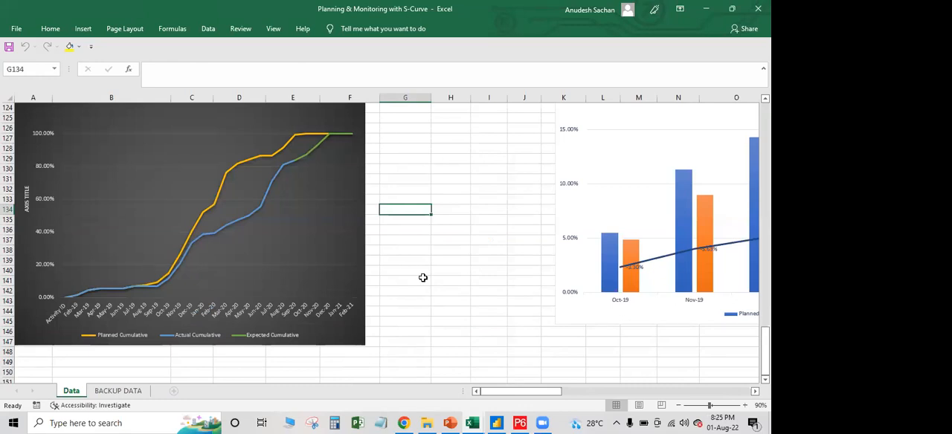
{"action": "scroll", "coordinate": [536, 138], "scroll_direction": "left", "scroll_amount": 2}
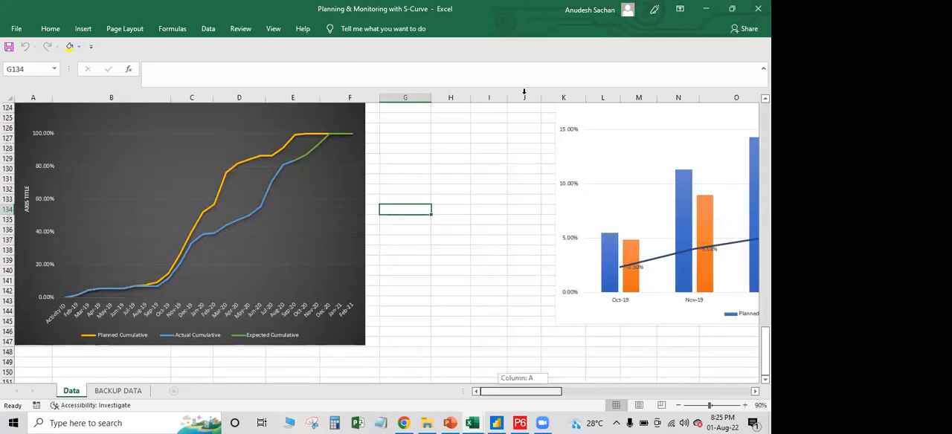
{"action": "scroll", "coordinate": [523, 91], "scroll_direction": "right", "scroll_amount": 2}
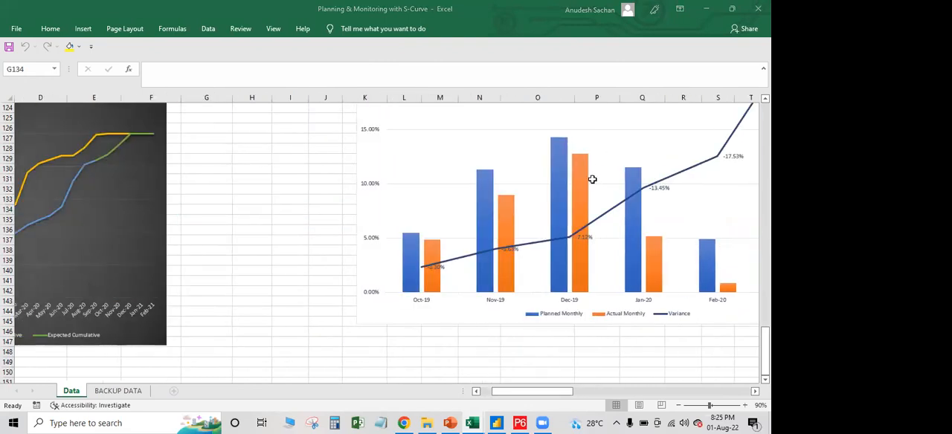
{"action": "scroll", "coordinate": [590, 184], "scroll_direction": "left", "scroll_amount": 2}
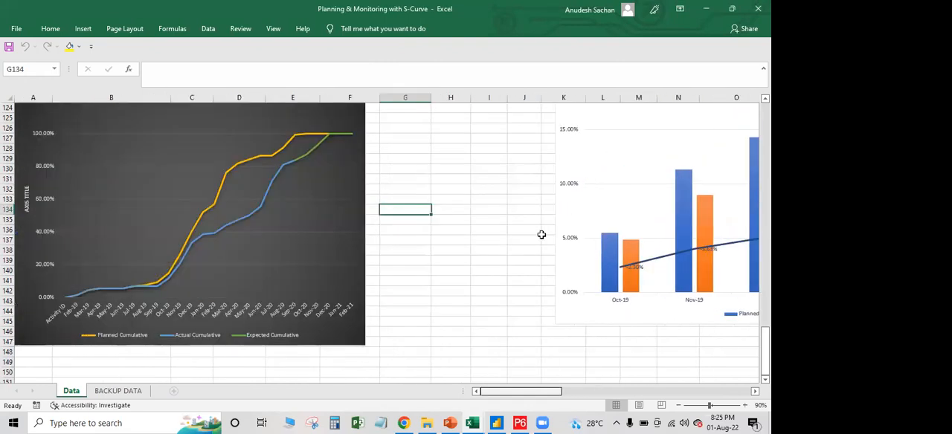
{"action": "scroll", "coordinate": [538, 235], "scroll_direction": "up", "scroll_amount": 13}
{"action": "scroll", "coordinate": [538, 234], "scroll_direction": "up", "scroll_amount": 20}
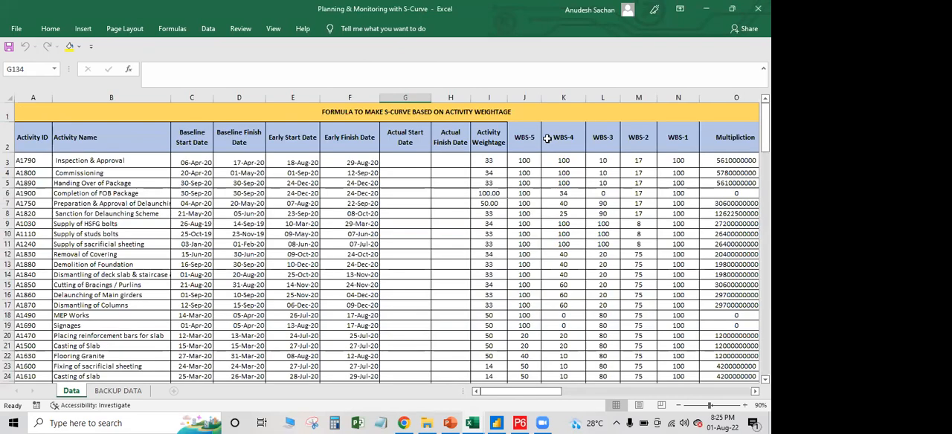
Look over the WBS-5 to WBS-1 weightage columns J to N for the listed activities on the Data sheet
{"action": "left_click_drag", "start_coordinate": [524, 97], "coordinate": [657, 90]}
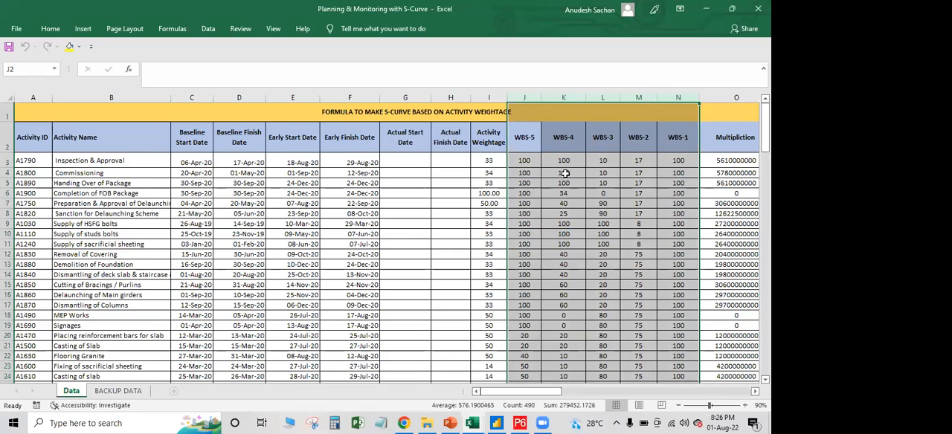
{"action": "scroll", "coordinate": [566, 181], "scroll_direction": "down", "scroll_amount": 2}
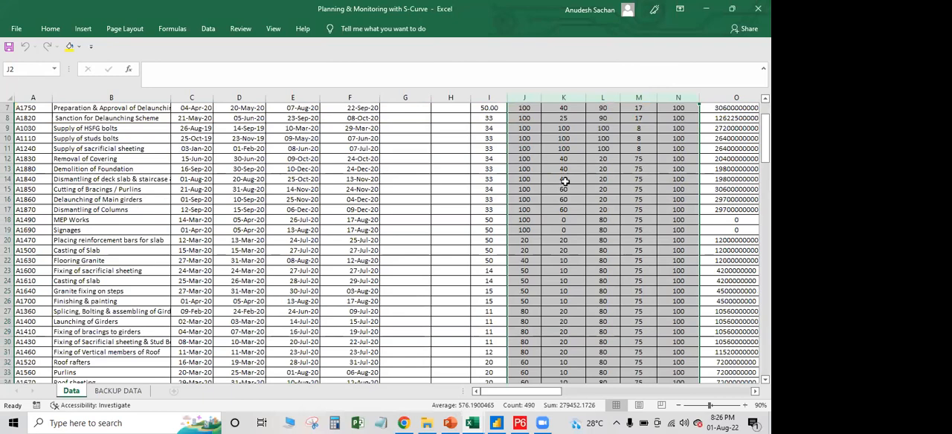
{"action": "scroll", "coordinate": [526, 144], "scroll_direction": "up", "scroll_amount": 2}
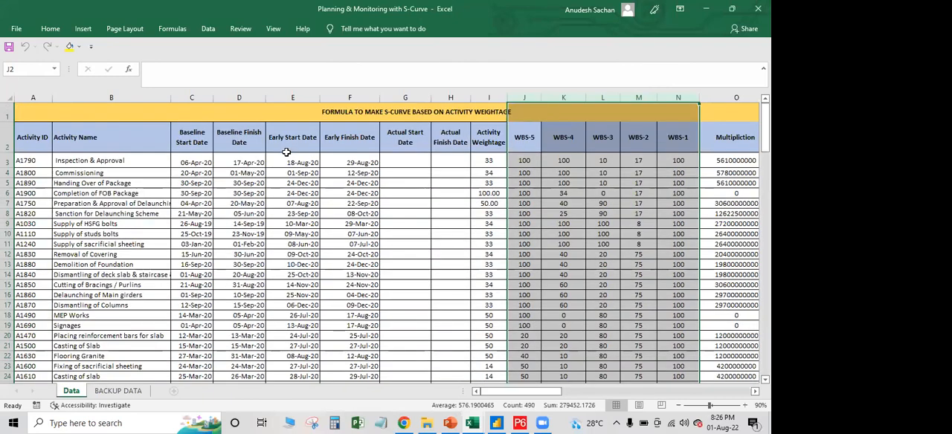
Inspect the baseline finish date lookup formula in D3 and the Cumulative Planned Progress block starting at Q3
{"action": "left_click", "coordinate": [246, 162]}
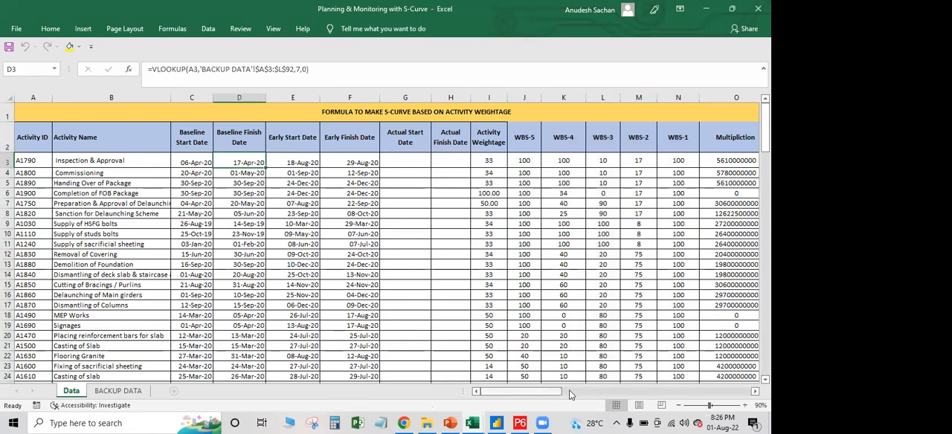
{"action": "left_click_drag", "start_coordinate": [571, 395], "coordinate": [589, 396]}
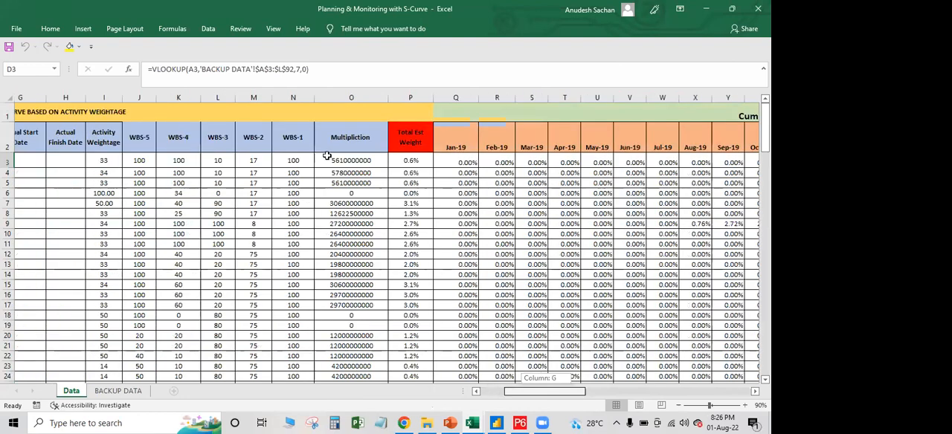
{"action": "left_click_drag", "start_coordinate": [318, 159], "coordinate": [556, 221]}
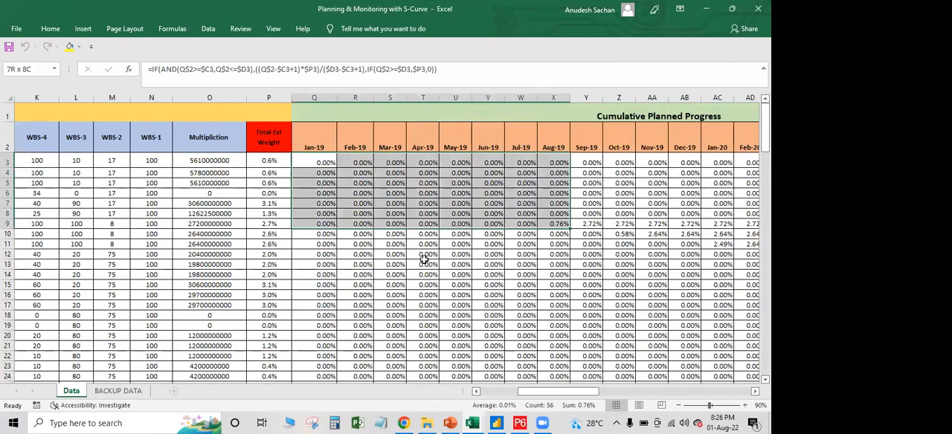
{"action": "left_click_drag", "start_coordinate": [424, 260], "coordinate": [655, 296]}
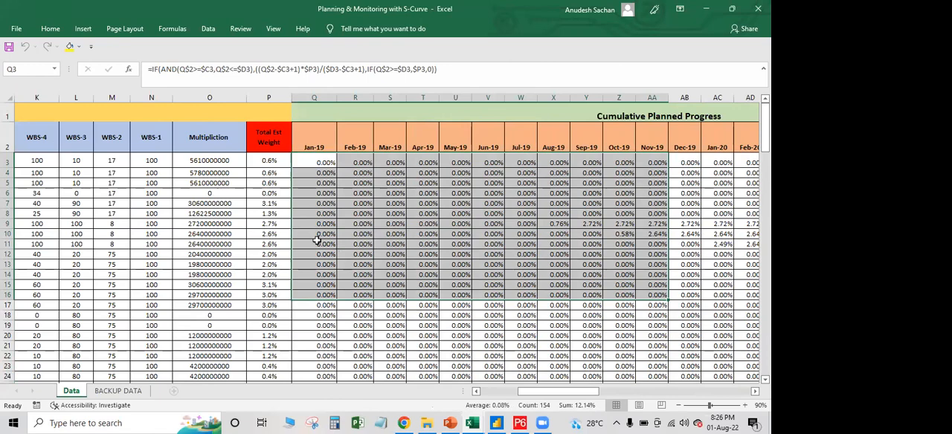
{"action": "scroll", "coordinate": [317, 240], "scroll_direction": "down", "scroll_amount": 4}
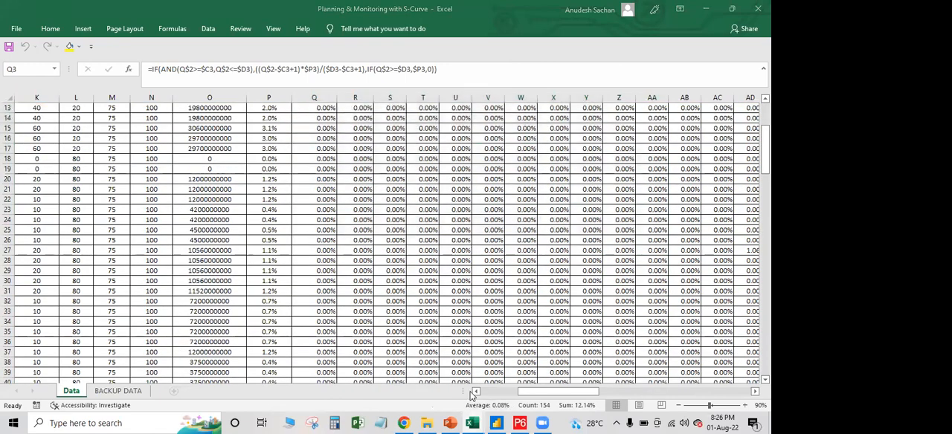
Switch to the Sample Dashboard workbook and filter the dashboard by Package 01, Package 02 and finally Package 03 (Construction)
{"action": "mouse_move", "coordinate": [472, 423]}
{"action": "left_click", "coordinate": [547, 380]}
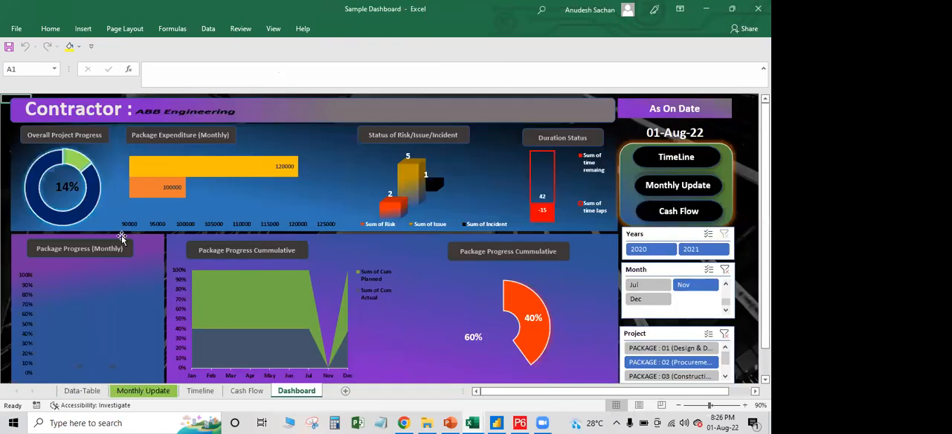
{"action": "left_click", "coordinate": [667, 376]}
{"action": "left_click", "coordinate": [664, 348]}
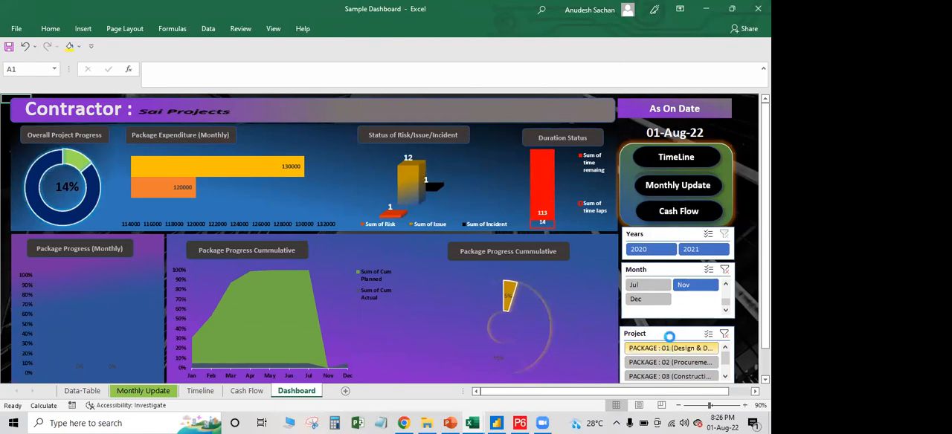
{"action": "left_click", "coordinate": [667, 362]}
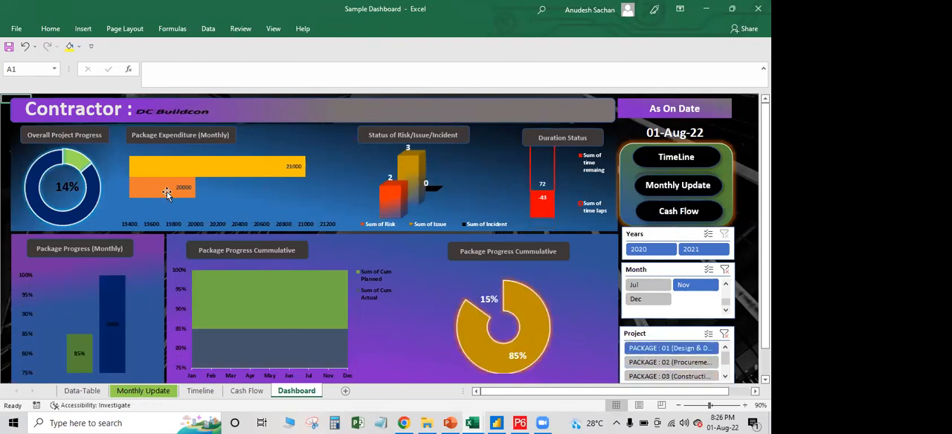
{"action": "left_click", "coordinate": [662, 376]}
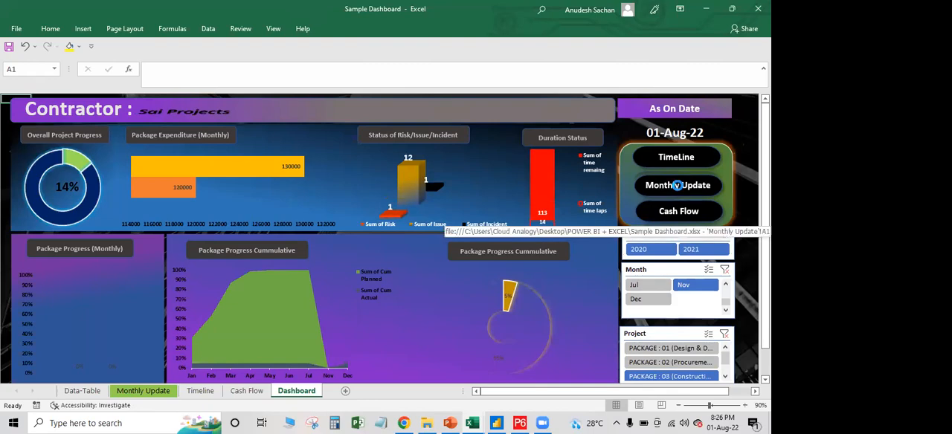
Open the dashboard's linked Monthly Update sheet and look over the activity and monthly progress tables of the three packages
{"action": "left_click", "coordinate": [679, 185]}
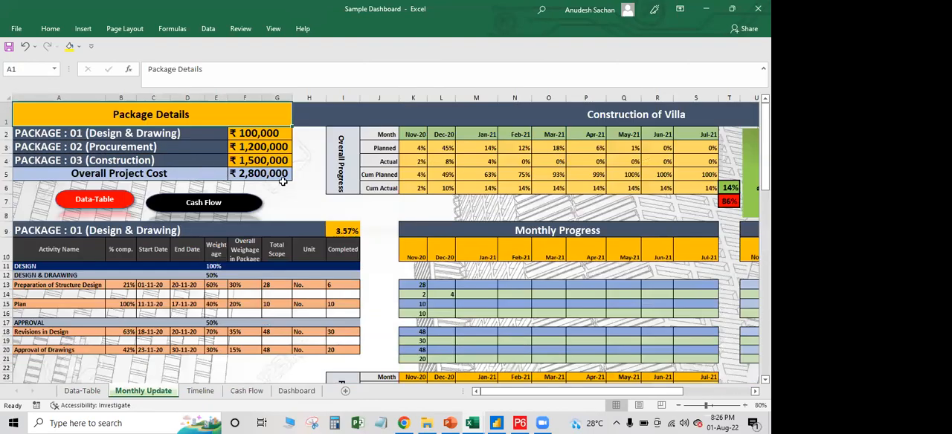
{"action": "scroll", "coordinate": [195, 240], "scroll_direction": "down", "scroll_amount": 3}
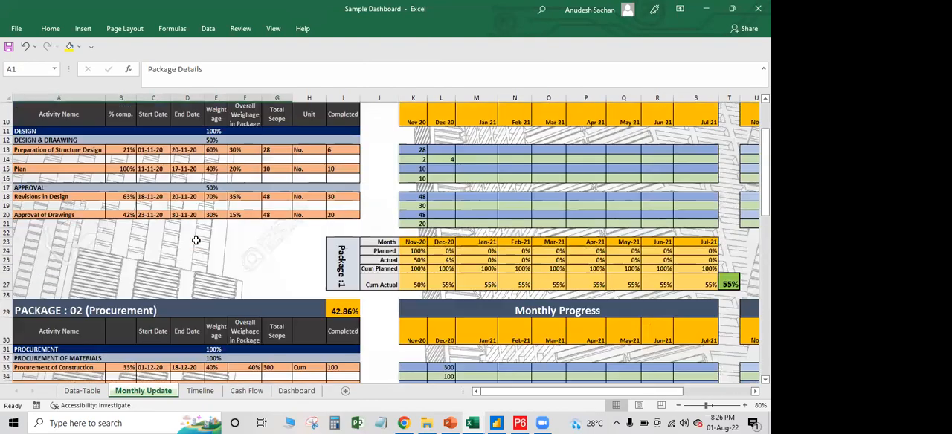
{"action": "scroll", "coordinate": [198, 238], "scroll_direction": "down", "scroll_amount": 6}
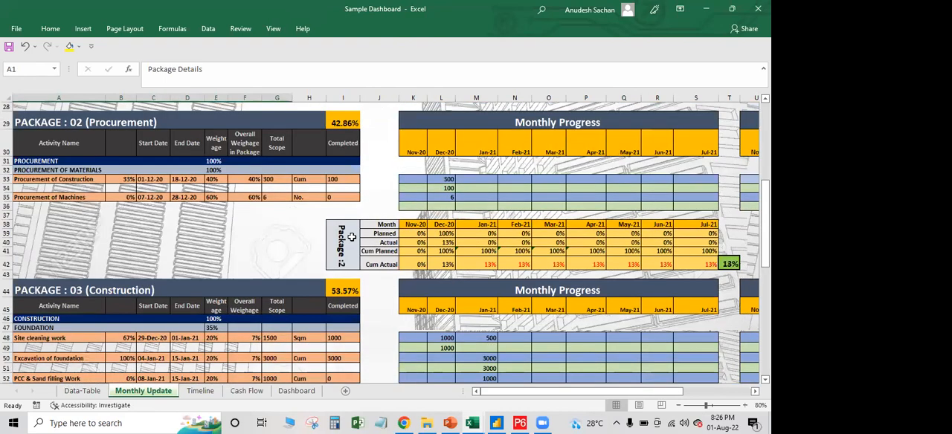
{"action": "scroll", "coordinate": [352, 237], "scroll_direction": "down", "scroll_amount": 2}
{"action": "scroll", "coordinate": [352, 236], "scroll_direction": "up", "scroll_amount": 5}
{"action": "scroll", "coordinate": [351, 236], "scroll_direction": "up", "scroll_amount": 6}
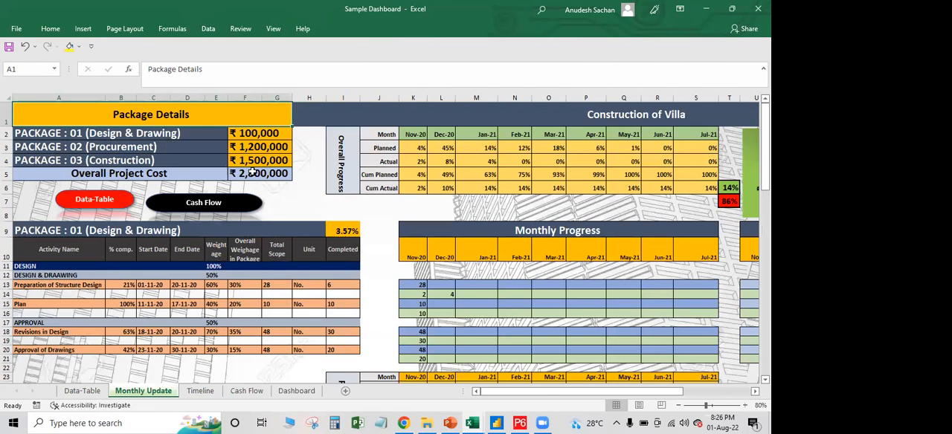
Inspect the remaining progress formula in T7 and the cumulative actual MAX formulas in T27, T42, T86 and T6
{"action": "left_click", "coordinate": [726, 201]}
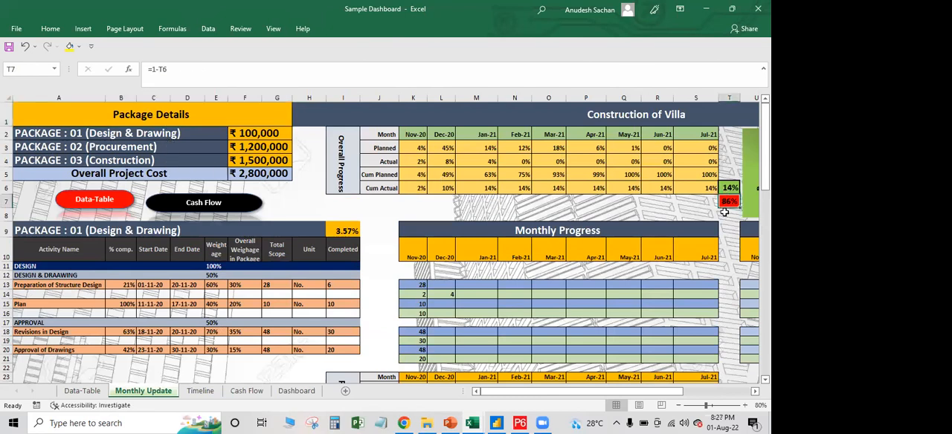
{"action": "scroll", "coordinate": [733, 212], "scroll_direction": "down", "scroll_amount": 5}
{"action": "left_click", "coordinate": [729, 214]}
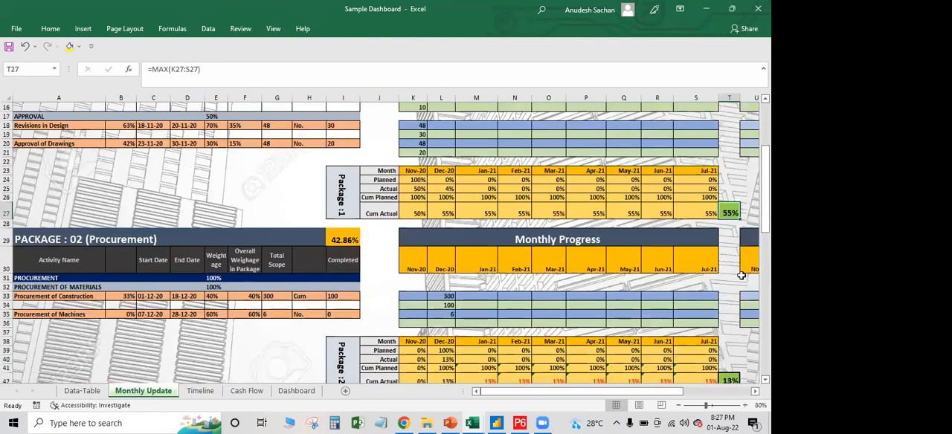
{"action": "scroll", "coordinate": [735, 328], "scroll_direction": "down", "scroll_amount": 2}
{"action": "left_click", "coordinate": [733, 327]}
{"action": "scroll", "coordinate": [732, 329], "scroll_direction": "down", "scroll_amount": 3}
{"action": "scroll", "coordinate": [731, 334], "scroll_direction": "down", "scroll_amount": 3}
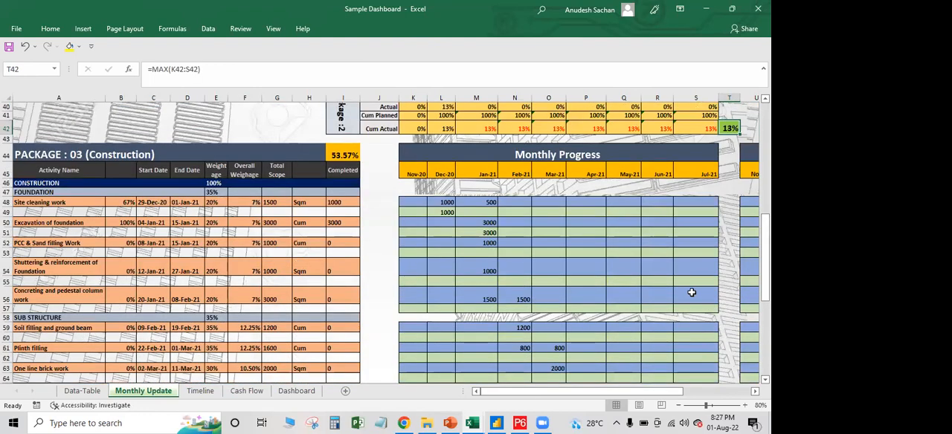
{"action": "key", "text": "ctrl+Down"}
{"action": "scroll", "coordinate": [729, 192], "scroll_direction": "up", "scroll_amount": 4}
{"action": "scroll", "coordinate": [731, 190], "scroll_direction": "up", "scroll_amount": 10}
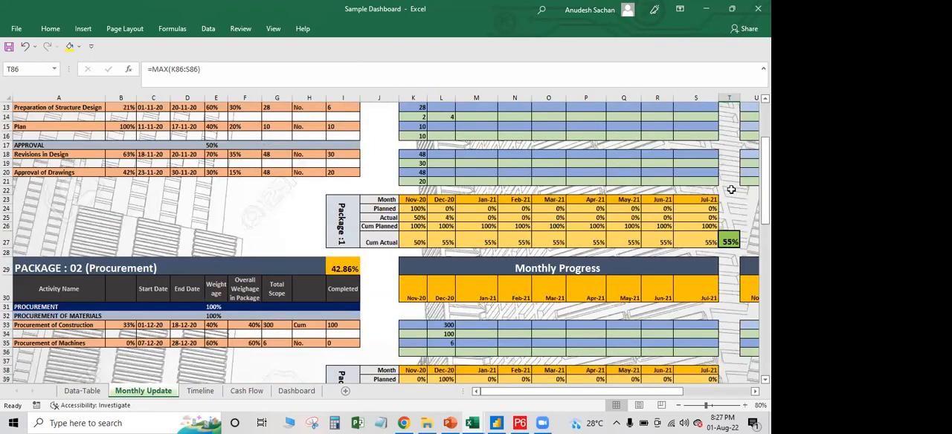
{"action": "key", "text": "ctrl+Up"}
Examine the Site cleaning work actual quantity in L49 and the monthly planned quantities of Package 03 (Construction)
{"action": "scroll", "coordinate": [729, 196], "scroll_direction": "down", "scroll_amount": 3}
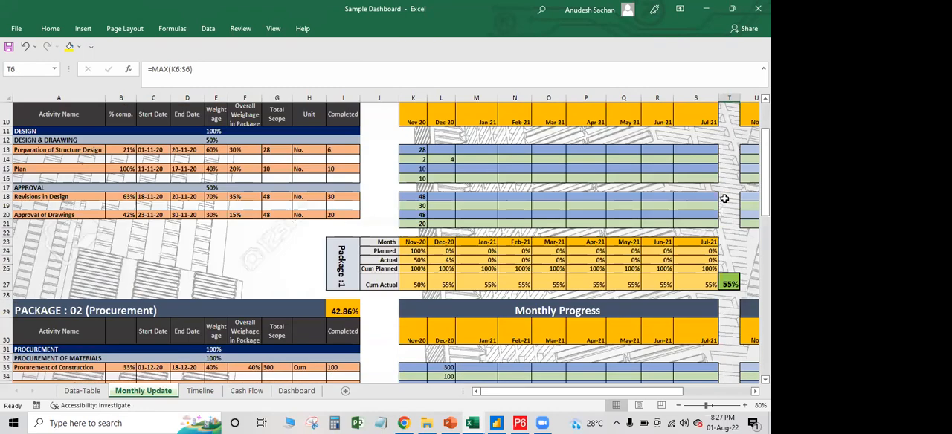
{"action": "scroll", "coordinate": [454, 213], "scroll_direction": "down", "scroll_amount": 9}
{"action": "left_click", "coordinate": [442, 213]}
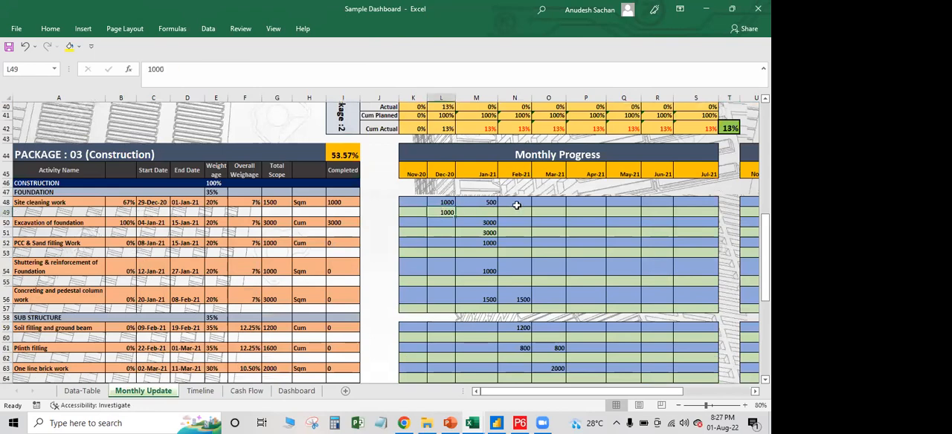
{"action": "scroll", "coordinate": [518, 214], "scroll_direction": "down", "scroll_amount": 3}
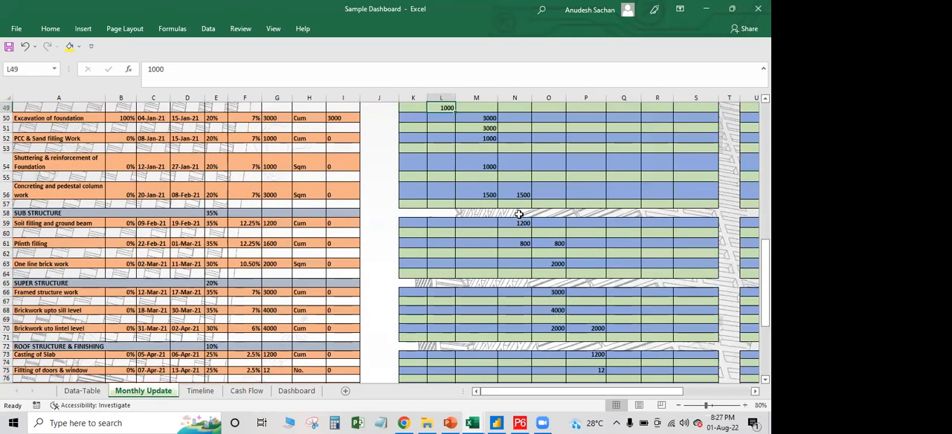
{"action": "scroll", "coordinate": [519, 214], "scroll_direction": "up", "scroll_amount": 3}
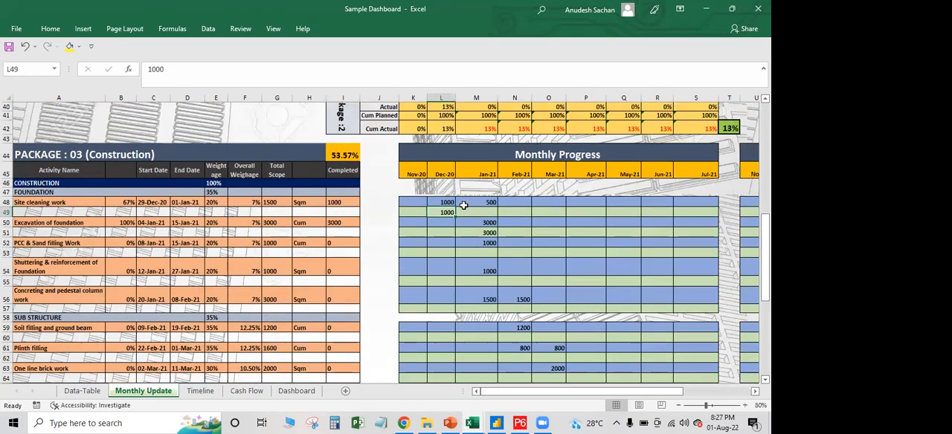
Enter 400 as the Jan-21 actual quantity for Site cleaning work in cell M49
{"action": "left_click", "coordinate": [463, 211]}
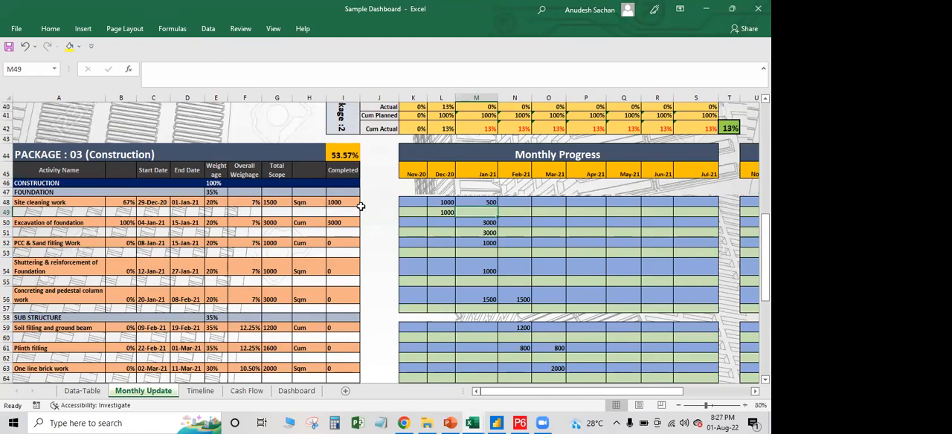
{"action": "scroll", "coordinate": [439, 219], "scroll_direction": "down", "scroll_amount": 8}
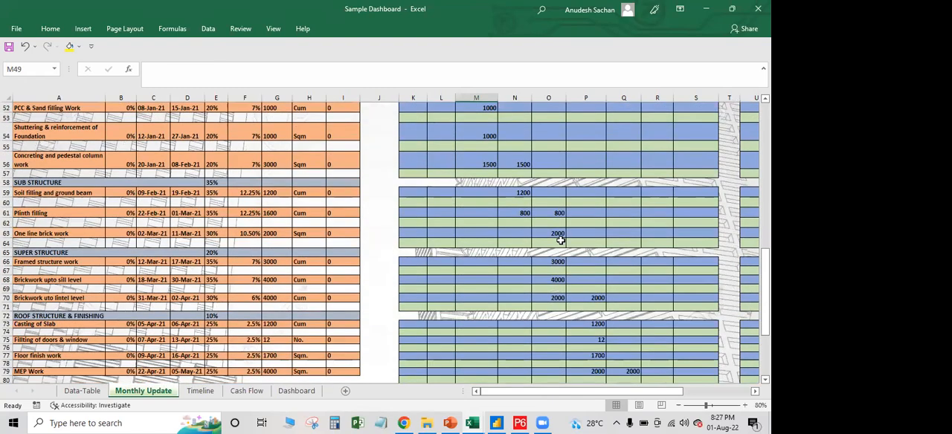
{"action": "scroll", "coordinate": [480, 210], "scroll_direction": "up", "scroll_amount": 8}
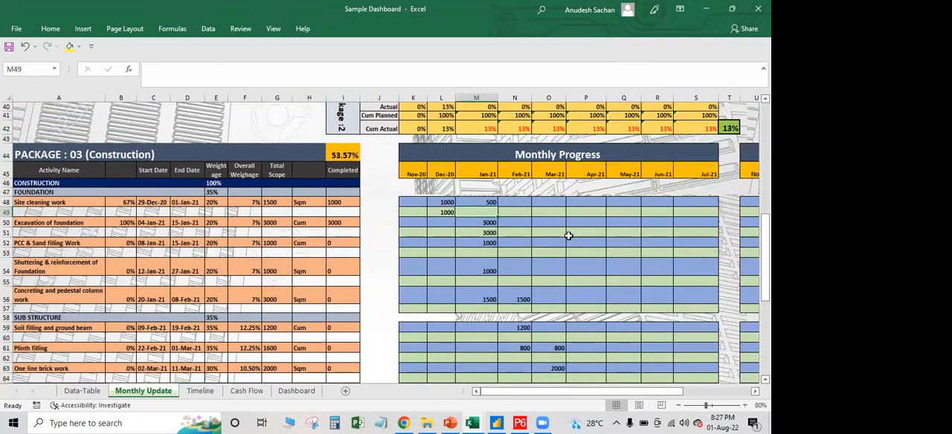
{"action": "scroll", "coordinate": [722, 295], "scroll_direction": "down", "scroll_amount": 8}
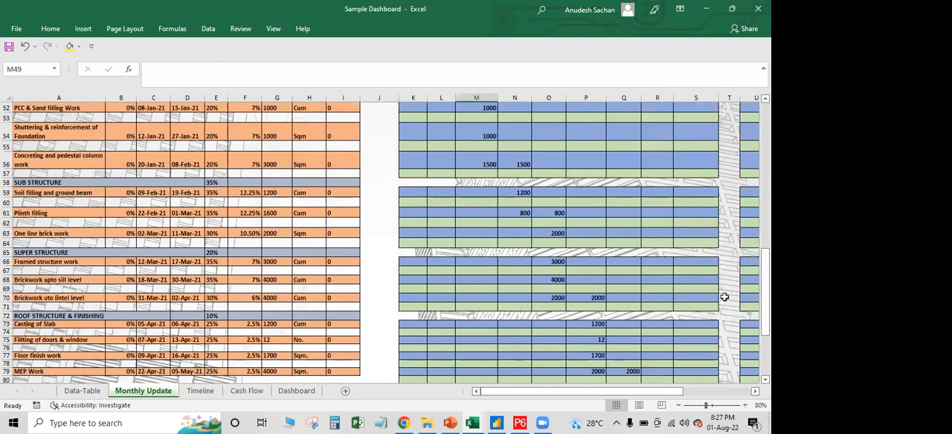
{"action": "scroll", "coordinate": [606, 287], "scroll_direction": "up", "scroll_amount": 3}
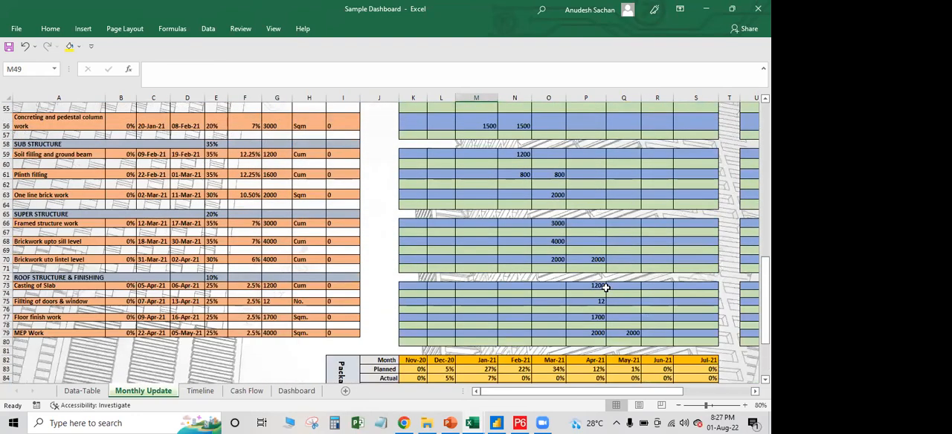
{"action": "scroll", "coordinate": [605, 288], "scroll_direction": "up", "scroll_amount": 7}
{"action": "type", "text": "400"}
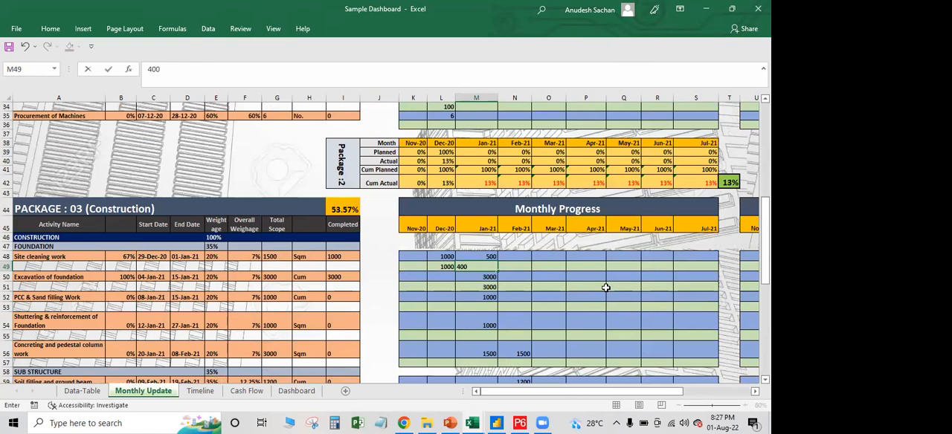
{"action": "left_click", "coordinate": [605, 287]}
Check the Package 3 cumulative actual progress in T86, the Overall Progress summary and the structure design start date in C13
{"action": "scroll", "coordinate": [733, 244], "scroll_direction": "down", "scroll_amount": 11}
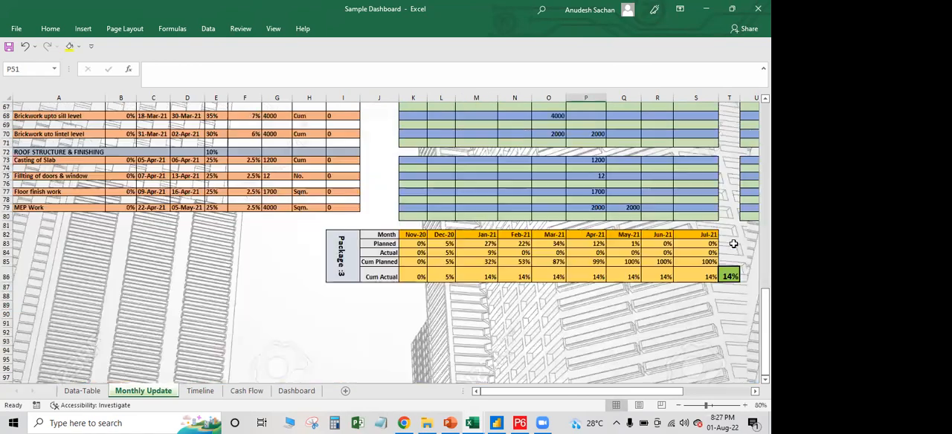
{"action": "scroll", "coordinate": [733, 244], "scroll_direction": "down", "scroll_amount": 1}
{"action": "left_click", "coordinate": [729, 247]}
{"action": "scroll", "coordinate": [728, 248], "scroll_direction": "up", "scroll_amount": 3}
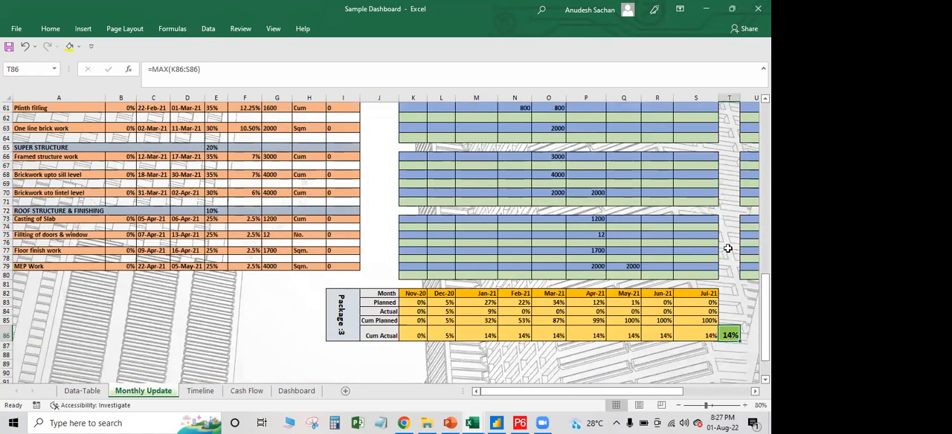
{"action": "scroll", "coordinate": [728, 248], "scroll_direction": "up", "scroll_amount": 20}
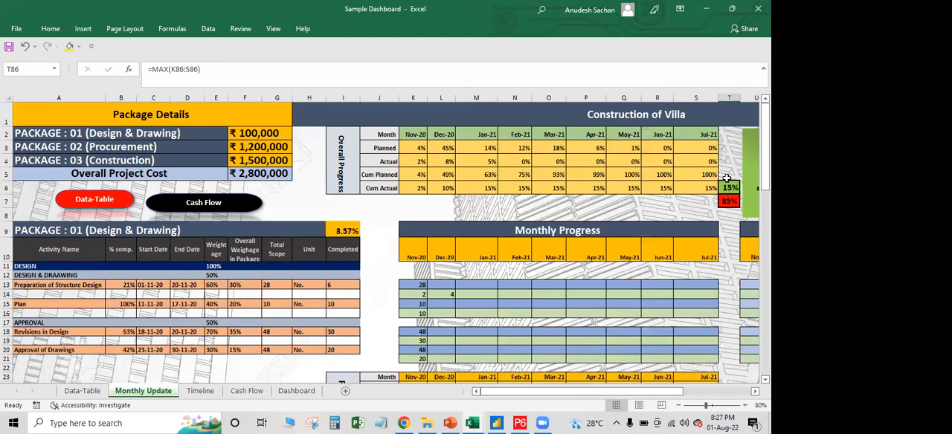
{"action": "left_click", "coordinate": [151, 288]}
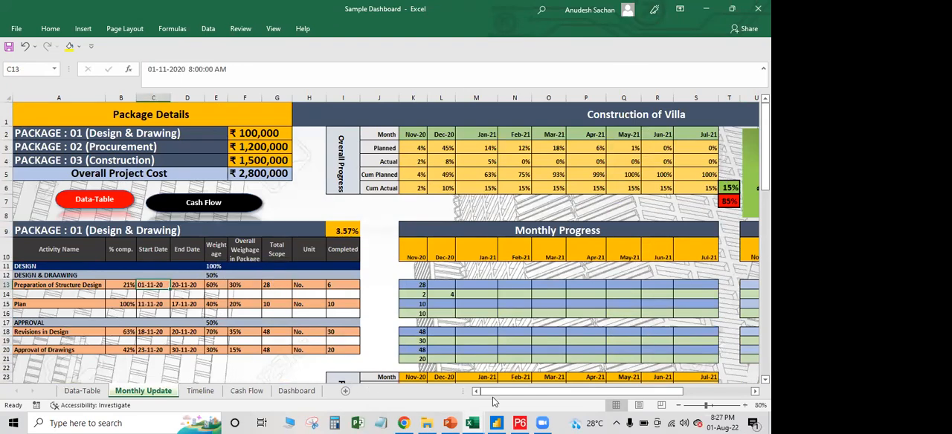
Examine the Monthly Update sheet's monthly progress and progress percentage tables, including the formula in V15, and the package activity details
{"action": "scroll", "coordinate": [494, 398], "scroll_direction": "down", "scroll_amount": 4}
{"action": "left_click_drag", "start_coordinate": [501, 393], "coordinate": [591, 393]}
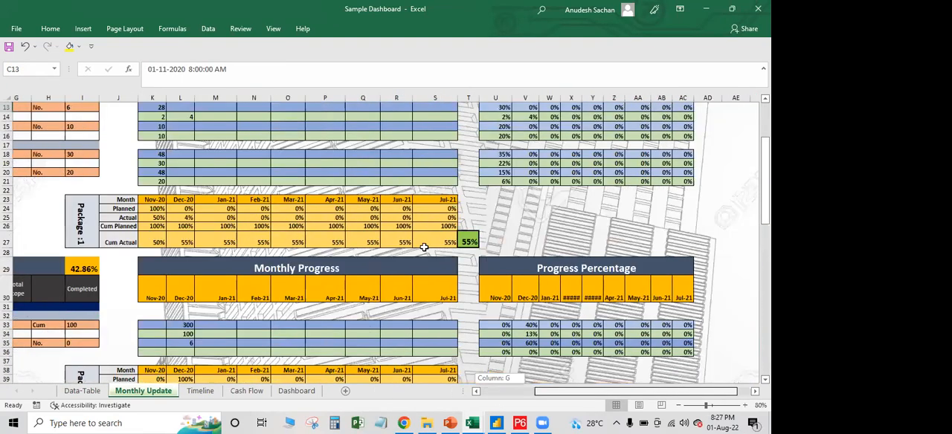
{"action": "scroll", "coordinate": [424, 247], "scroll_direction": "up", "scroll_amount": 4}
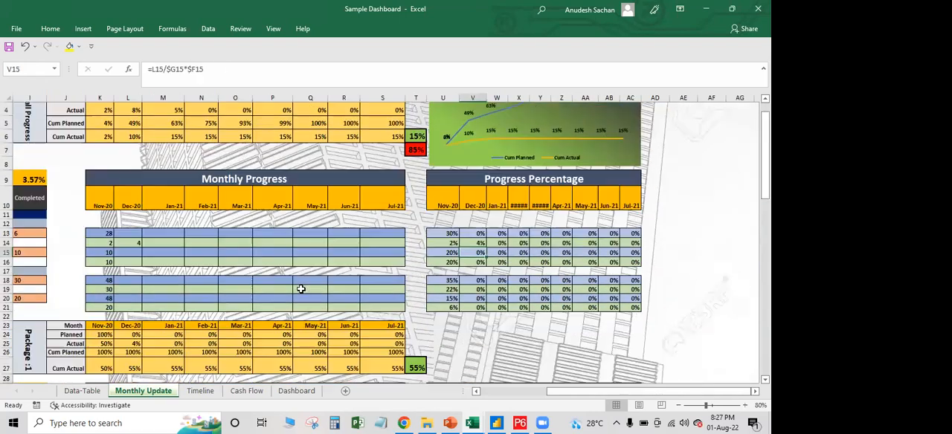
{"action": "scroll", "coordinate": [301, 288], "scroll_direction": "down", "scroll_amount": 2}
{"action": "left_click_drag", "start_coordinate": [571, 392], "coordinate": [358, 321]}
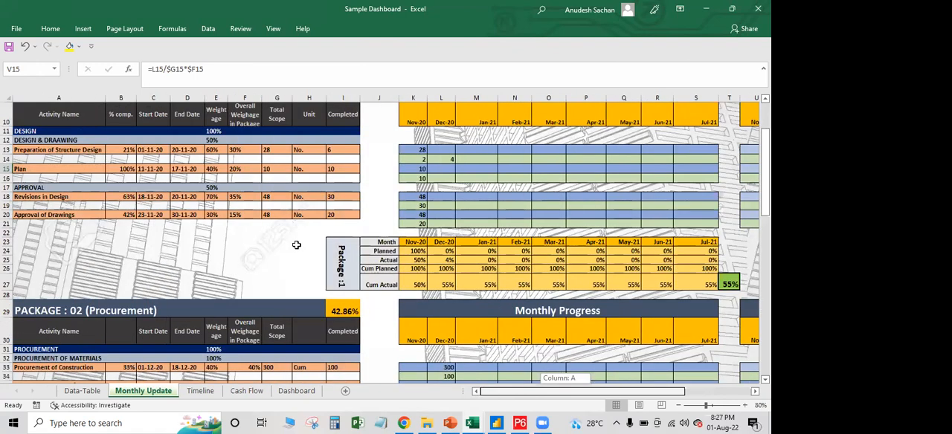
{"action": "left_click", "coordinate": [296, 245]}
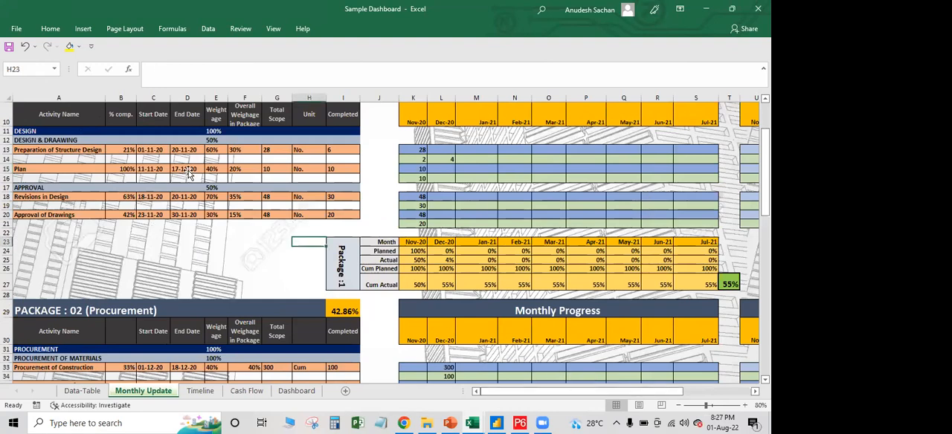
{"action": "scroll", "coordinate": [319, 194], "scroll_direction": "up", "scroll_amount": 2}
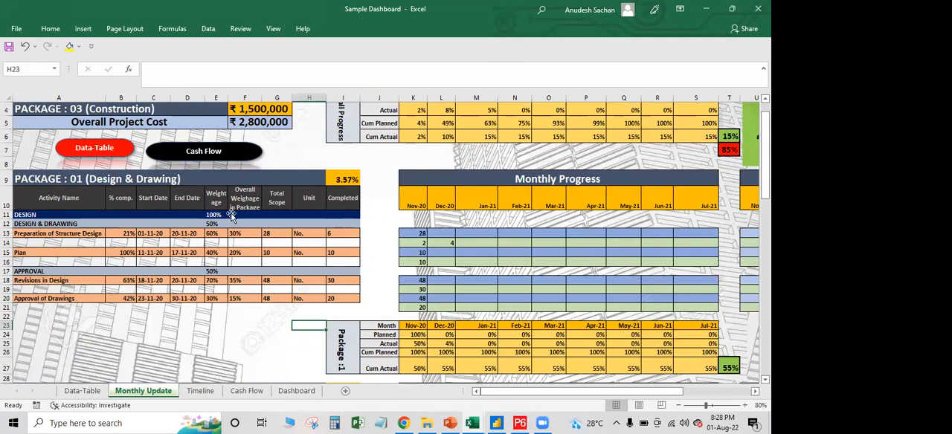
{"action": "scroll", "coordinate": [231, 215], "scroll_direction": "up", "scroll_amount": 1}
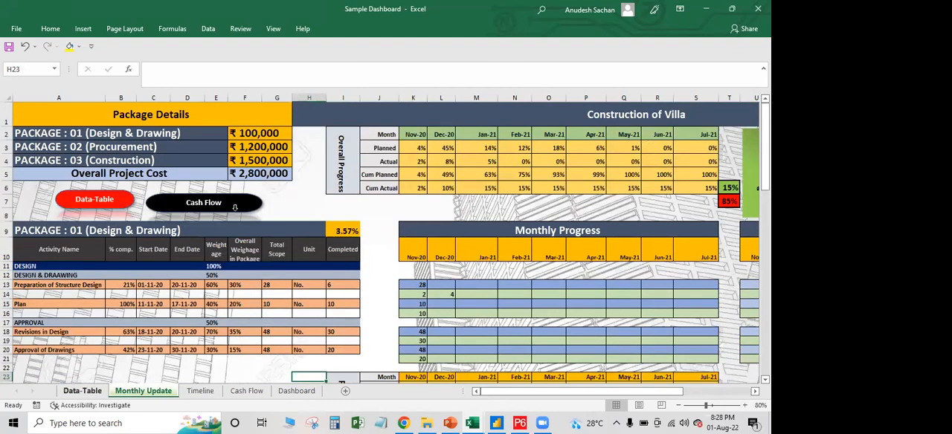
Look through the Data-Table, Dashboard and Cash Flow sheets of the Sample Dashboard workbook
{"action": "left_click", "coordinate": [81, 391]}
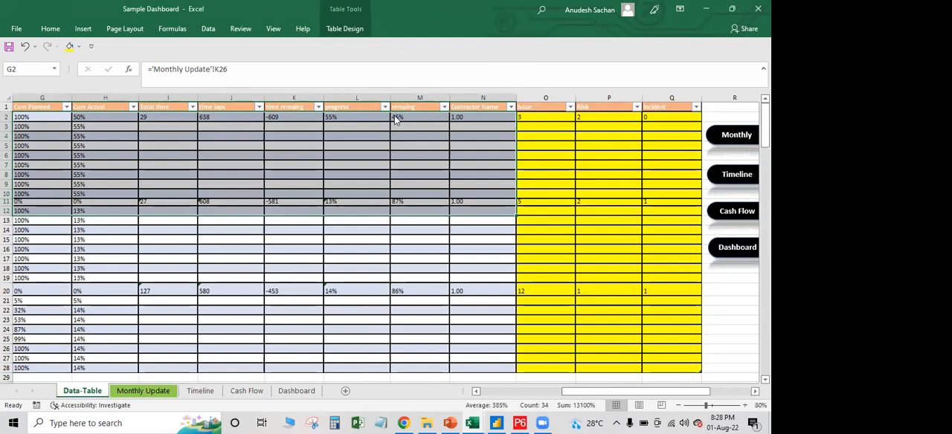
{"action": "left_click", "coordinate": [737, 248]}
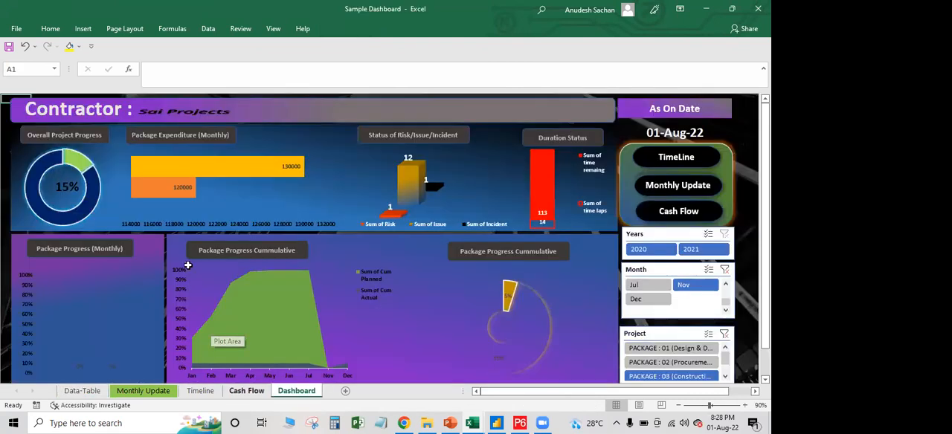
{"action": "key", "text": "ctrl+Page_Up"}
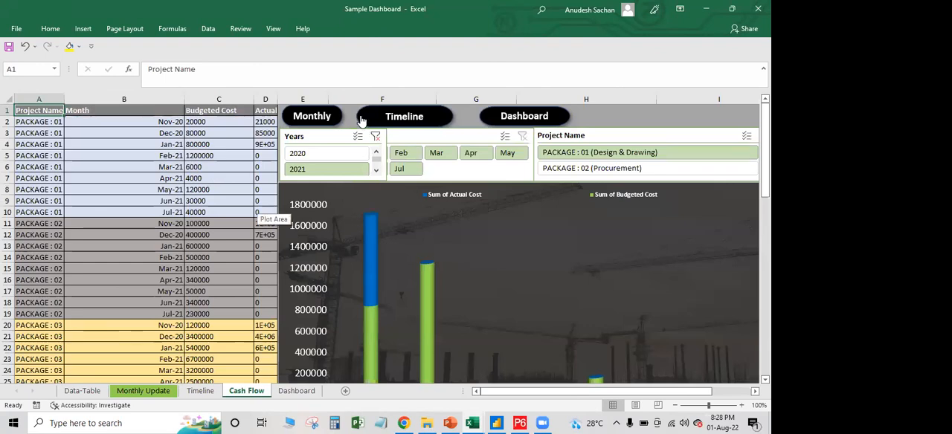
Examine the activity list and Gantt schedule on the Timeline sheet through its last activities
{"action": "left_click", "coordinate": [362, 120]}
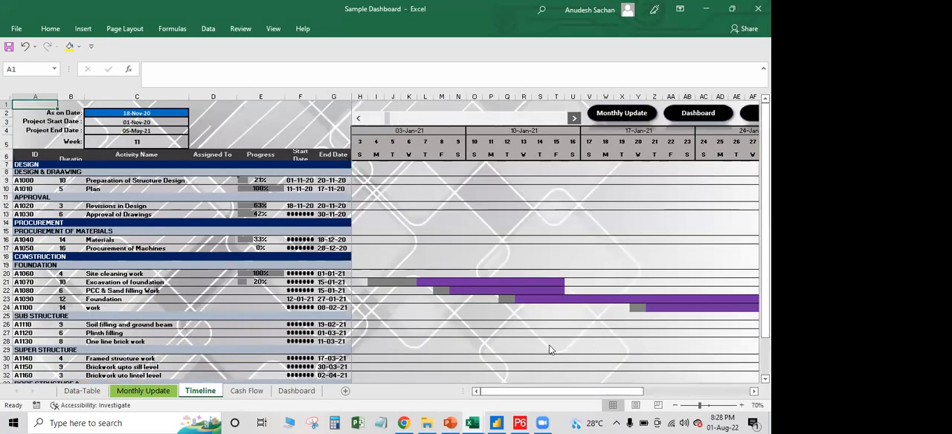
{"action": "scroll", "coordinate": [416, 297], "scroll_direction": "down", "scroll_amount": 5}
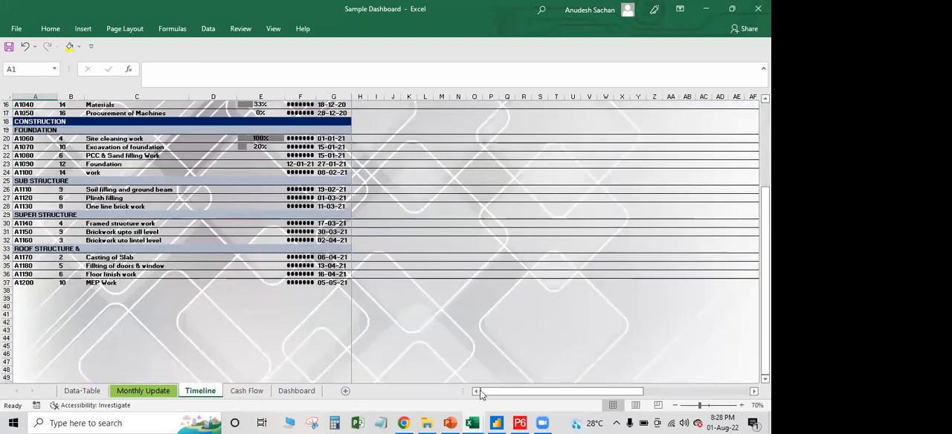
{"action": "scroll", "coordinate": [465, 334], "scroll_direction": "up", "scroll_amount": 5}
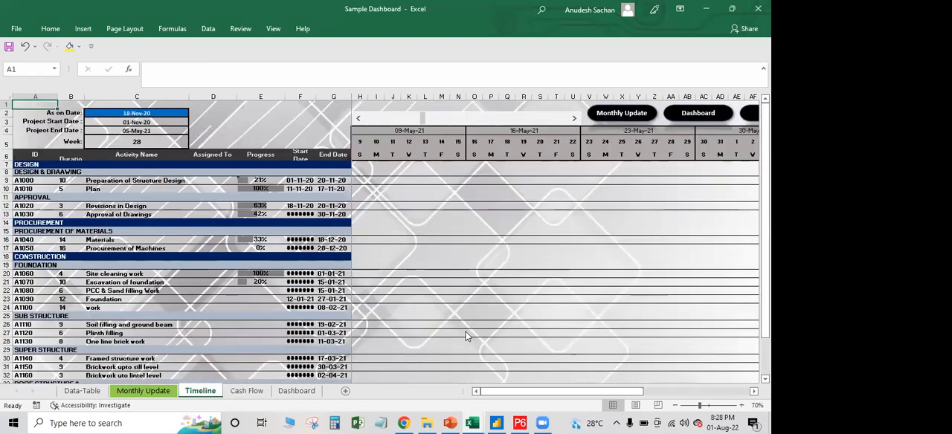
Switch to the Project Monitoring Dashboard (1) workbook and show its dashboard at 70% zoom
{"action": "left_click", "coordinate": [647, 338]}
{"action": "left_click", "coordinate": [339, 224]}
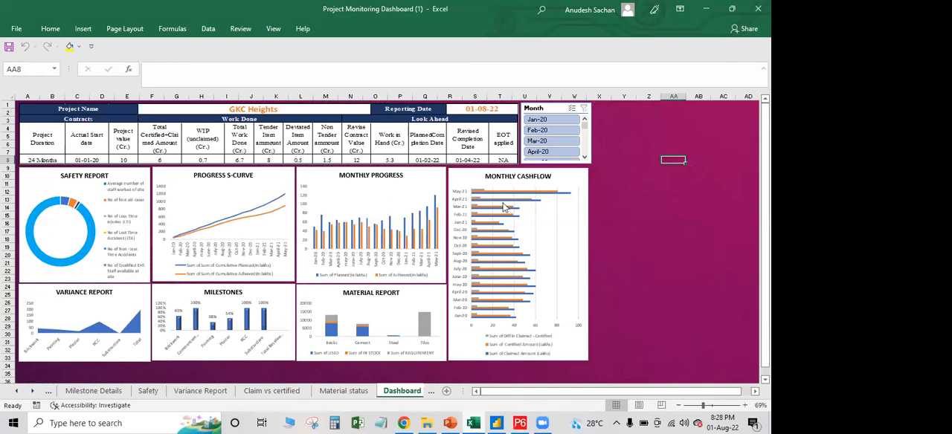
{"action": "left_click", "coordinate": [287, 173]}
{"action": "left_click", "coordinate": [670, 189]}
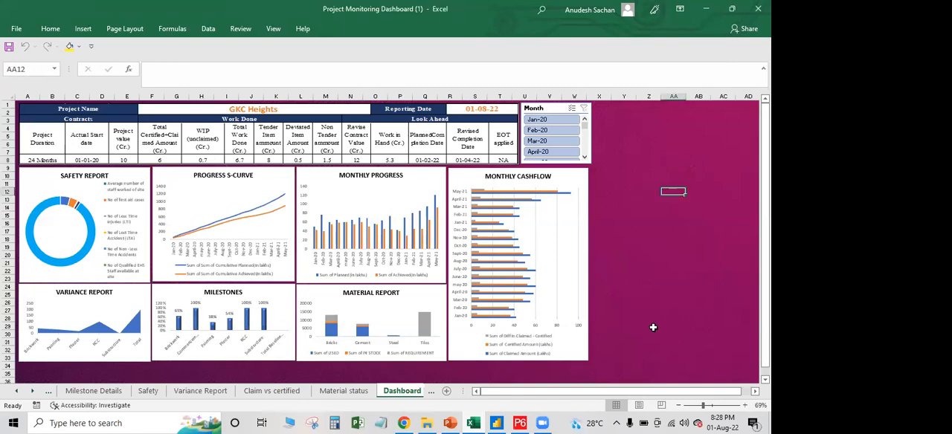
{"action": "left_click", "coordinate": [744, 406]}
Review the Project Detail sheet and the monthly planned and achieved amounts on the S-curve (Financial Progress) sheet
{"action": "left_click", "coordinate": [18, 391]}
{"action": "left_click", "coordinate": [18, 390]}
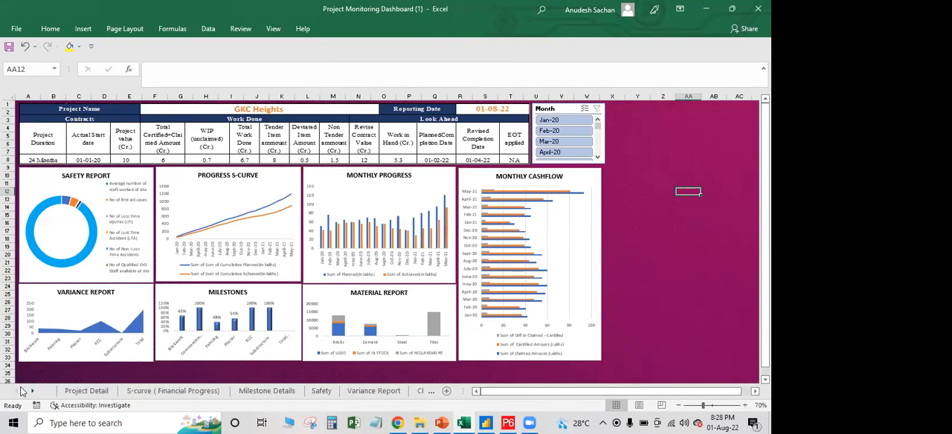
{"action": "left_click", "coordinate": [90, 392]}
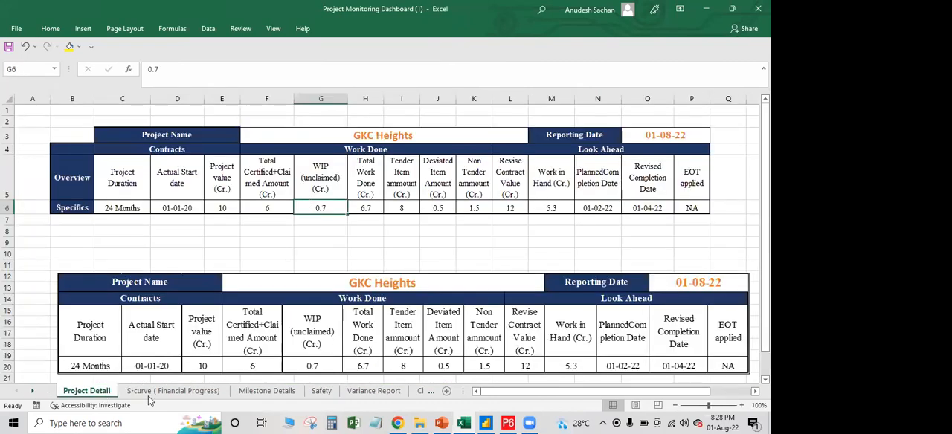
{"action": "left_click", "coordinate": [148, 393]}
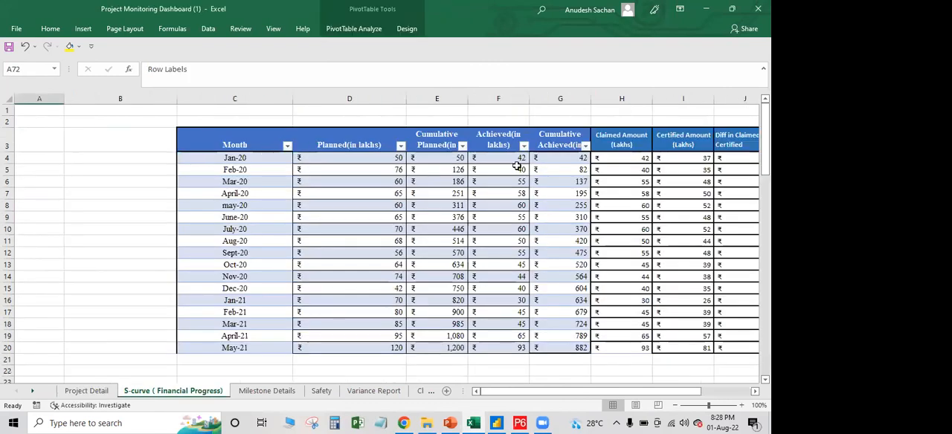
{"action": "left_click_drag", "start_coordinate": [236, 157], "coordinate": [195, 392]}
Review the source tables on the Milestone Details, Safety and Variance Report sheets
{"action": "left_click", "coordinate": [266, 391]}
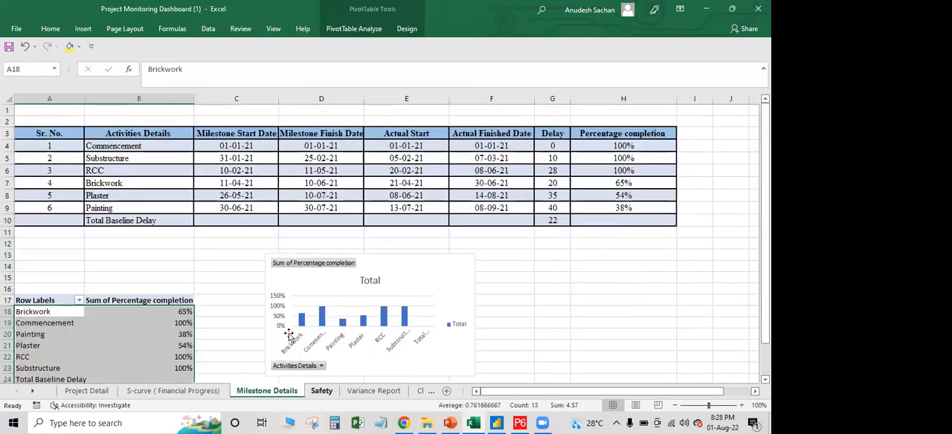
{"action": "left_click", "coordinate": [322, 391]}
{"action": "scroll", "coordinate": [337, 258], "scroll_direction": "up", "scroll_amount": 2}
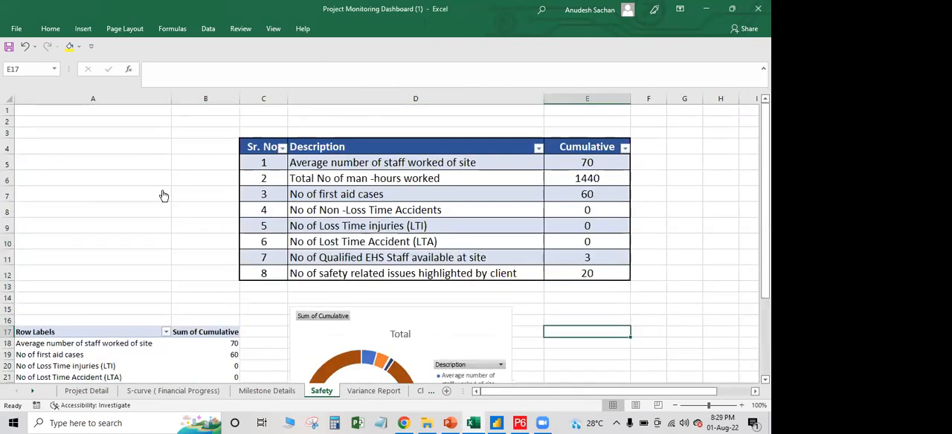
{"action": "left_click", "coordinate": [374, 391]}
{"action": "scroll", "coordinate": [341, 347], "scroll_direction": "down", "scroll_amount": 4}
{"action": "scroll", "coordinate": [340, 346], "scroll_direction": "up", "scroll_amount": 4}
Review the Claim vs certified billing table and the Material status sheet with its pivot chart
{"action": "left_click", "coordinate": [427, 391]}
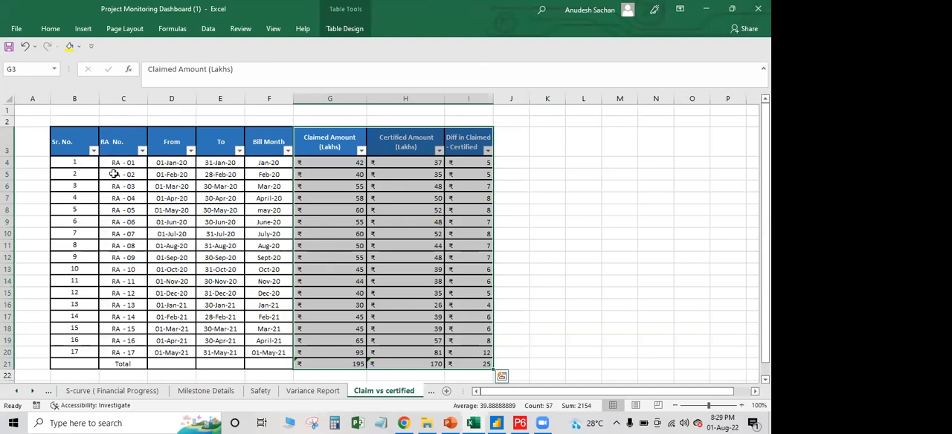
{"action": "left_click", "coordinate": [114, 174]}
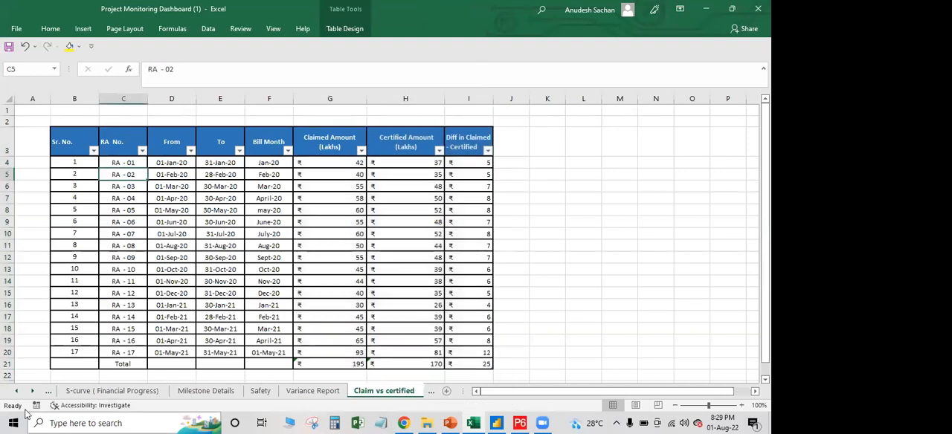
{"action": "left_click", "coordinate": [32, 391]}
{"action": "left_click", "coordinate": [355, 391]}
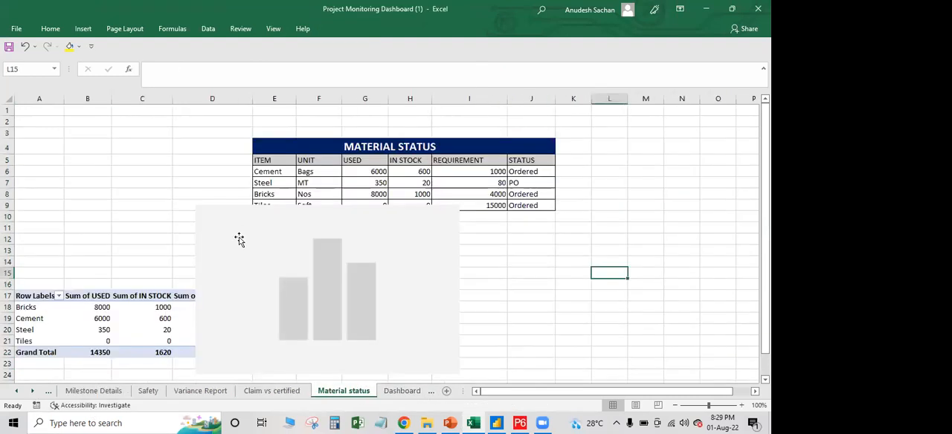
{"action": "scroll", "coordinate": [327, 245], "scroll_direction": "down", "scroll_amount": 4}
On the Dashboard sheet, filter the charts by month to Feb-20 and to Jan-20, and clear the Month filter
{"action": "left_click", "coordinate": [33, 392]}
{"action": "left_click", "coordinate": [327, 392]}
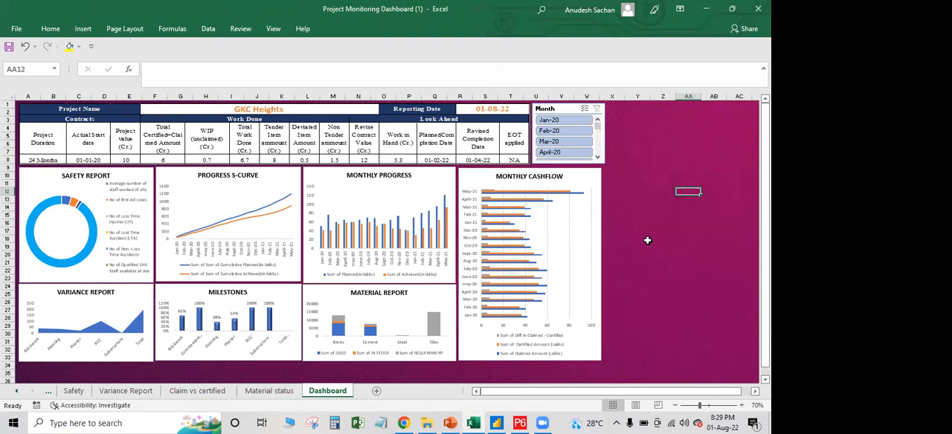
{"action": "left_click", "coordinate": [558, 132]}
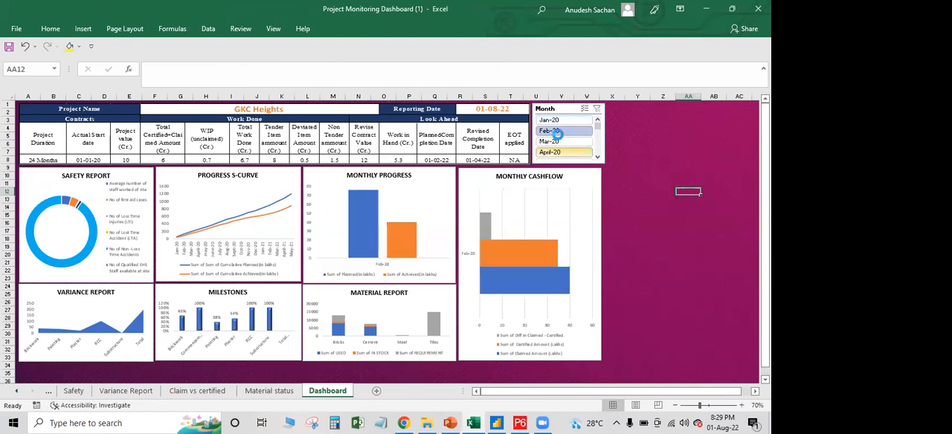
{"action": "left_click", "coordinate": [557, 131]}
{"action": "left_click", "coordinate": [558, 124]}
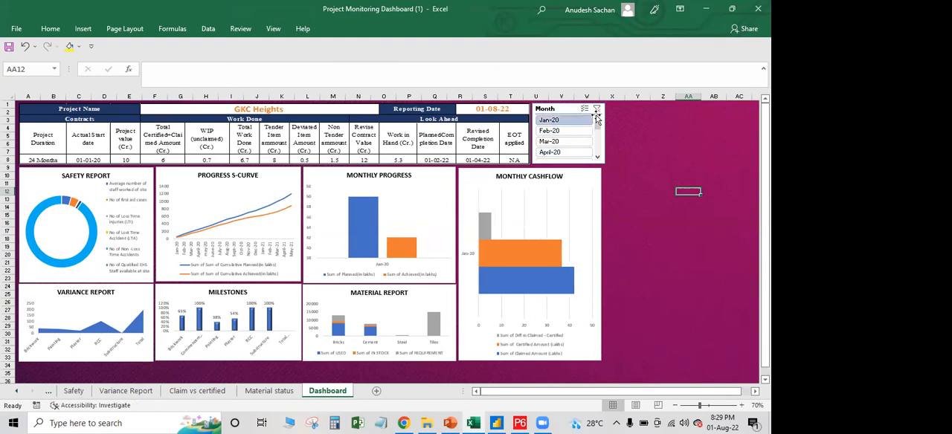
{"action": "left_click", "coordinate": [597, 108]}
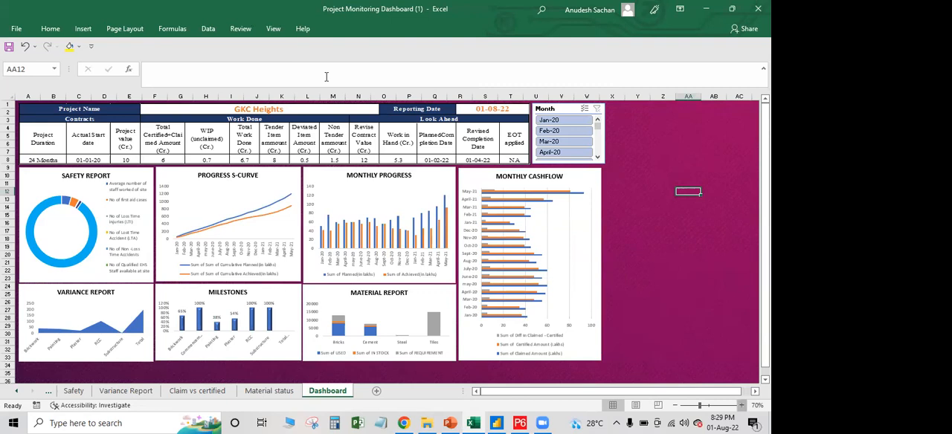
Enlarge the dashboard to 80% zoom to examine its progress, cashflow and material charts
{"action": "left_click", "coordinate": [741, 405]}
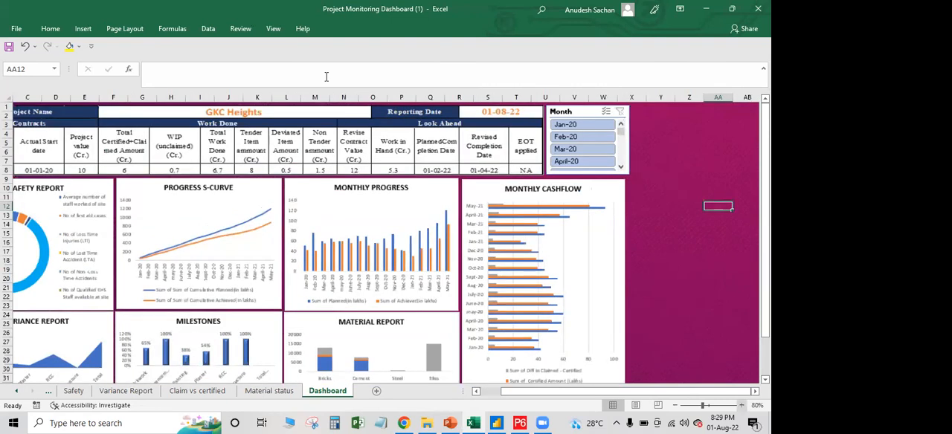
{"action": "left_click", "coordinate": [741, 406]}
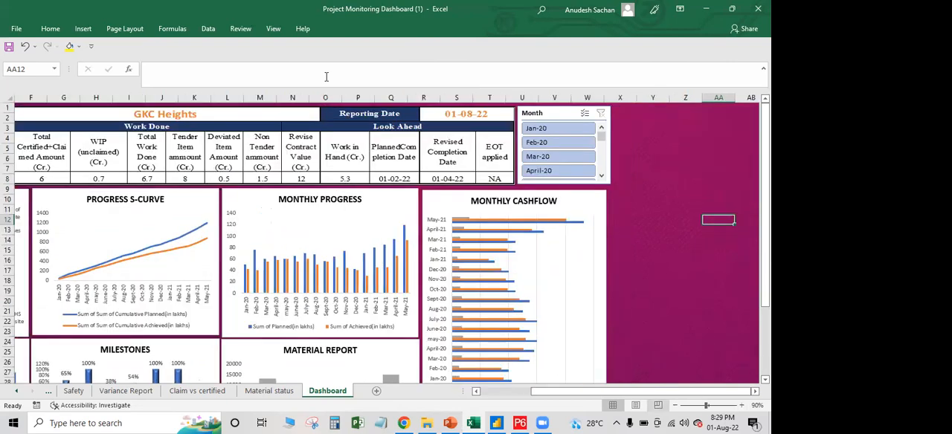
{"action": "left_click", "coordinate": [676, 405]}
{"action": "left_click", "coordinate": [676, 405]}
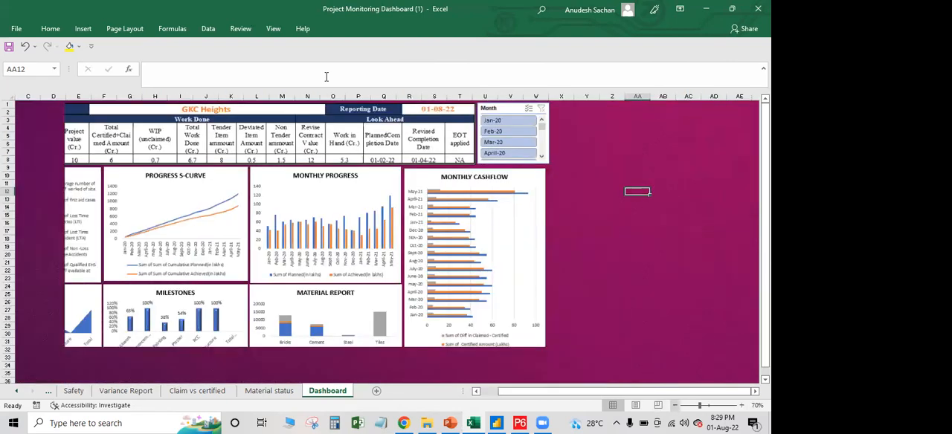
{"action": "left_click", "coordinate": [742, 405]}
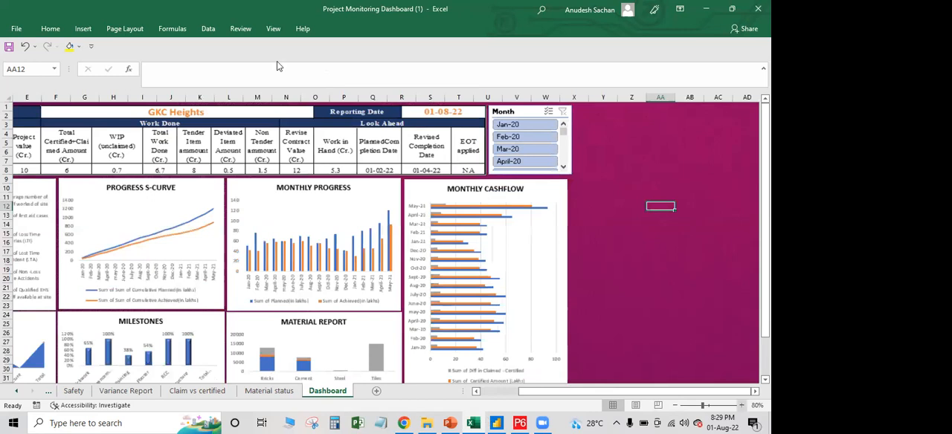
Compare the Variance Report and Claim vs certified source sheets with the charts on the dashboard
{"action": "left_click", "coordinate": [125, 392]}
{"action": "left_click", "coordinate": [198, 392]}
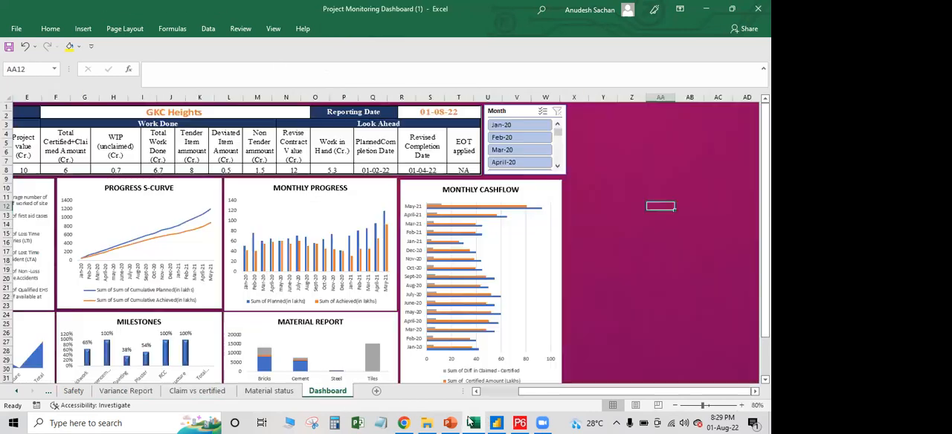
{"action": "left_click", "coordinate": [328, 391]}
{"action": "left_click", "coordinate": [197, 392]}
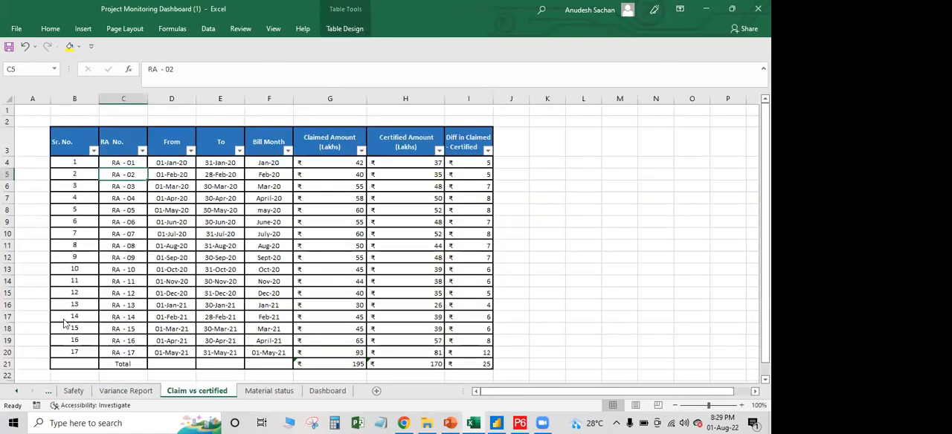
Revisit the Safety sheet and examine the Material Status table with its pivot table and stacked chart
{"action": "left_click", "coordinate": [73, 392]}
{"action": "left_click", "coordinate": [269, 392]}
{"action": "scroll", "coordinate": [387, 246], "scroll_direction": "down", "scroll_amount": 1}
{"action": "double_click", "coordinate": [17, 391]}
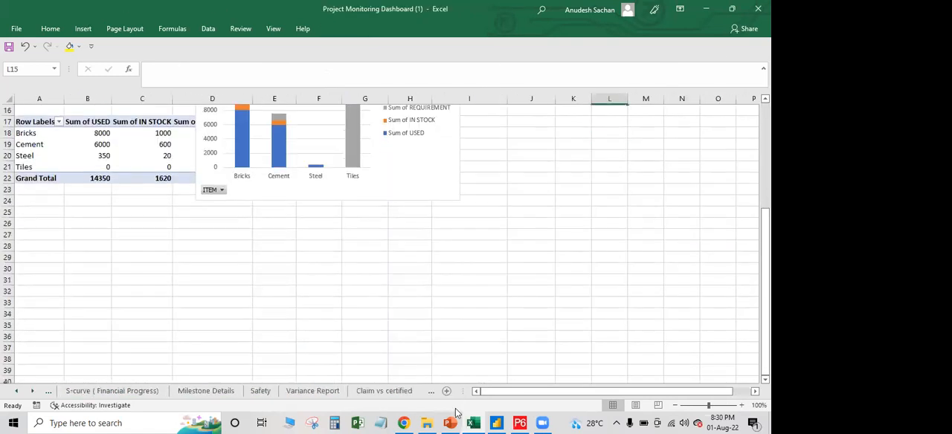
{"action": "scroll", "coordinate": [387, 245], "scroll_direction": "up", "scroll_amount": 5}
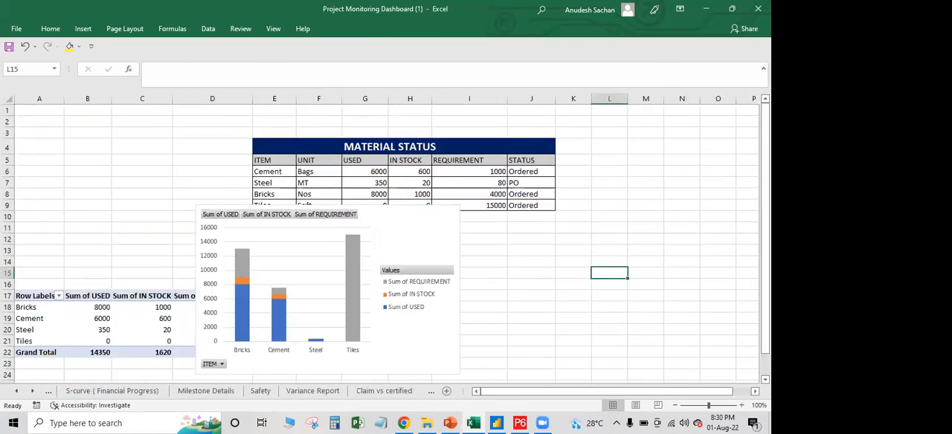
Open the Dynamic chart and Pivot Table workbooks from the POWER BI + EXCEL folder
{"action": "left_click", "coordinate": [344, 232]}
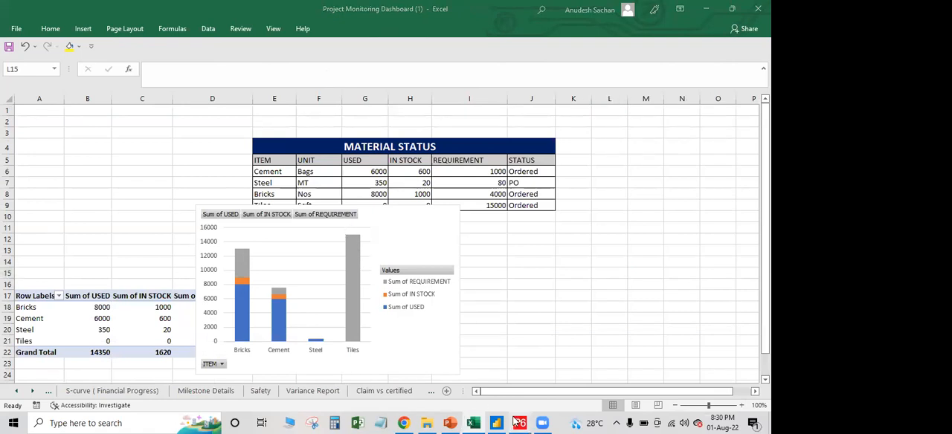
{"action": "left_click", "coordinate": [519, 424]}
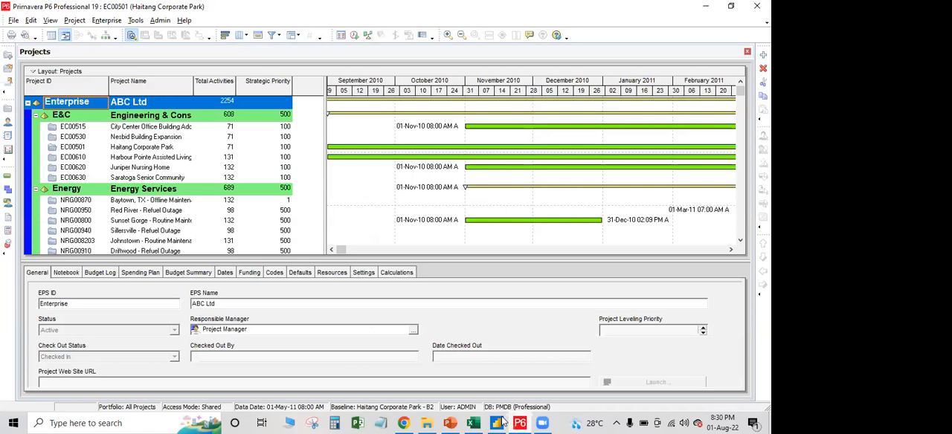
{"action": "left_click", "coordinate": [448, 423]}
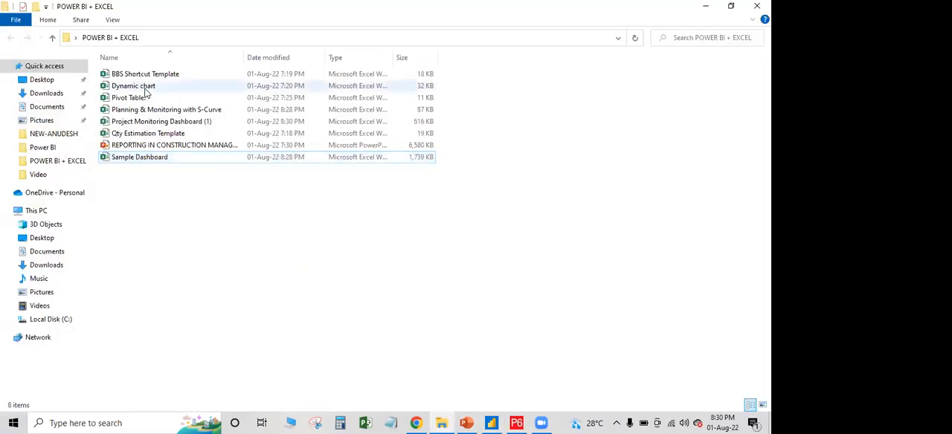
{"action": "double_click", "coordinate": [145, 88]}
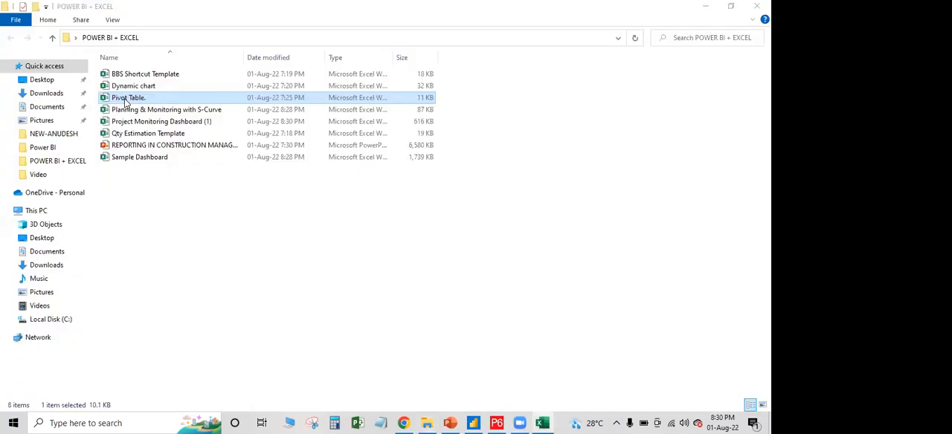
{"action": "double_click", "coordinate": [127, 99]}
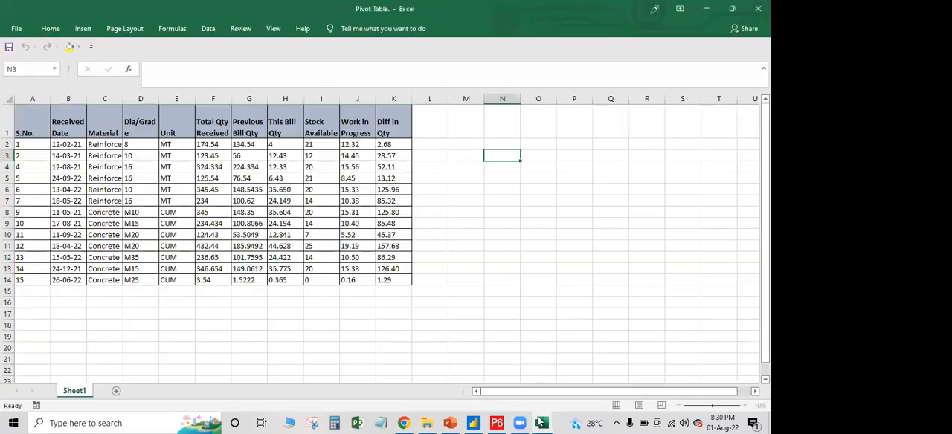
Switch to the Dynamic chart workbook and enable editing for it
{"action": "mouse_move", "coordinate": [532, 422]}
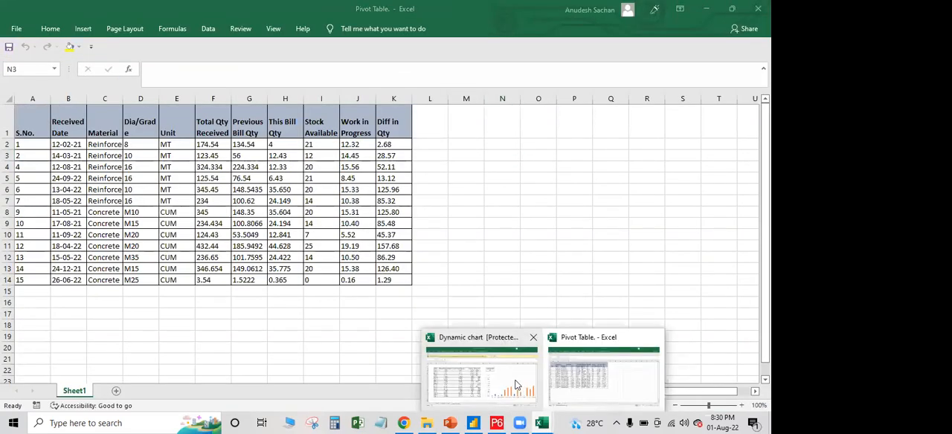
{"action": "left_click", "coordinate": [480, 377]}
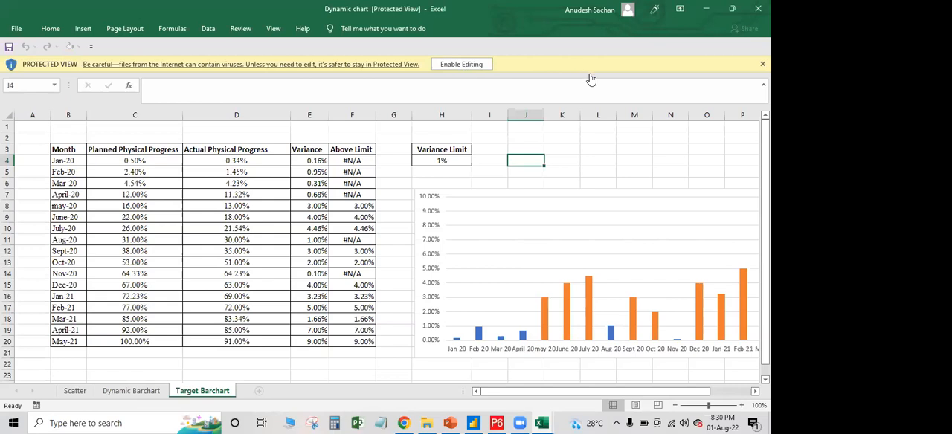
{"action": "left_click", "coordinate": [462, 66]}
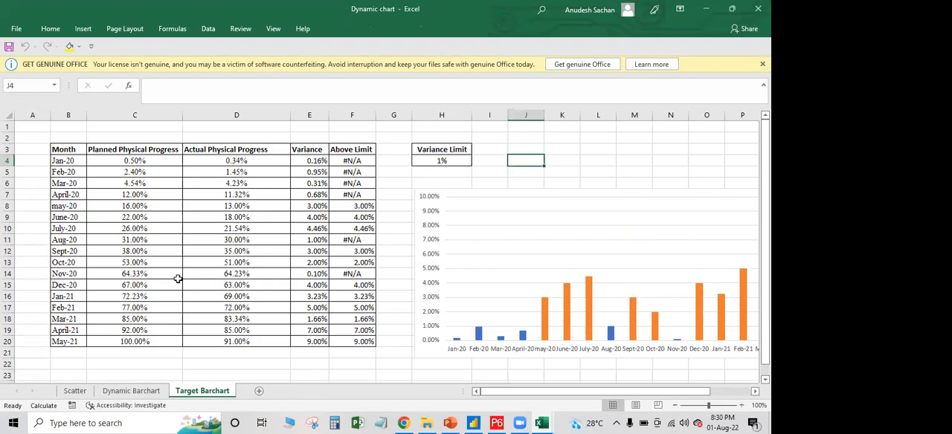
Examine the Planned Physical Progress, Actual Physical Progress and Variance columns on the Target Barchart sheet
{"action": "scroll", "coordinate": [298, 268], "scroll_direction": "down", "scroll_amount": 1}
{"action": "scroll", "coordinate": [311, 269], "scroll_direction": "up", "scroll_amount": 1}
{"action": "left_click", "coordinate": [116, 164]}
{"action": "left_click_drag", "start_coordinate": [220, 138], "coordinate": [254, 323]}
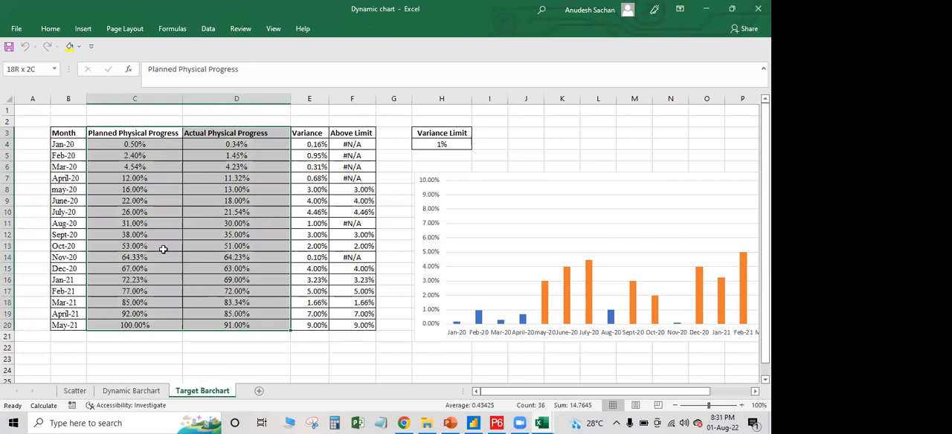
{"action": "left_click_drag", "start_coordinate": [305, 145], "coordinate": [312, 326]}
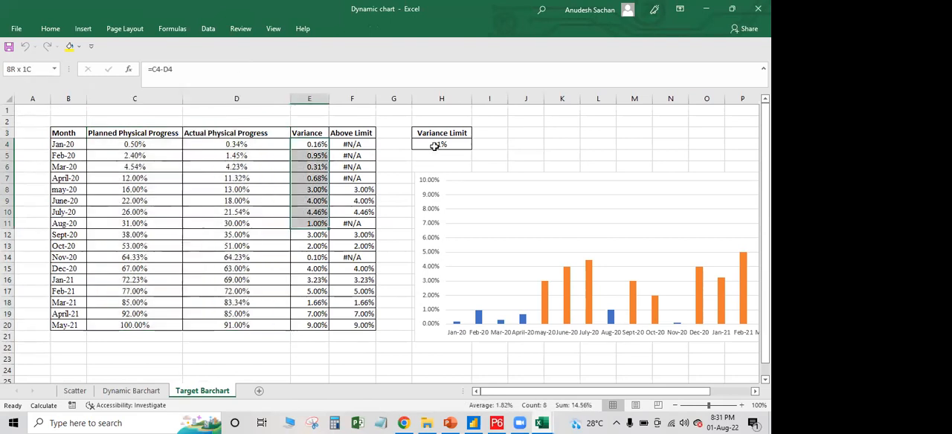
Set the Variance Limit in cell H4 to 4% to update the target bar chart
{"action": "left_click", "coordinate": [461, 145]}
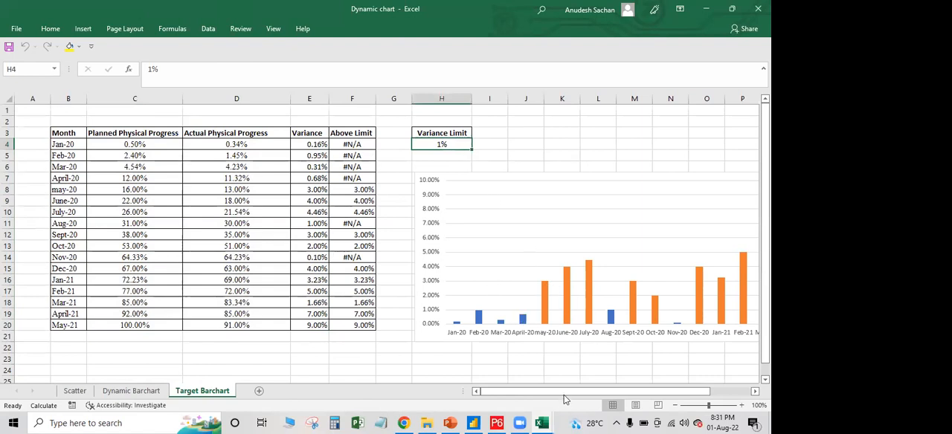
{"action": "left_click_drag", "start_coordinate": [594, 393], "coordinate": [626, 393]}
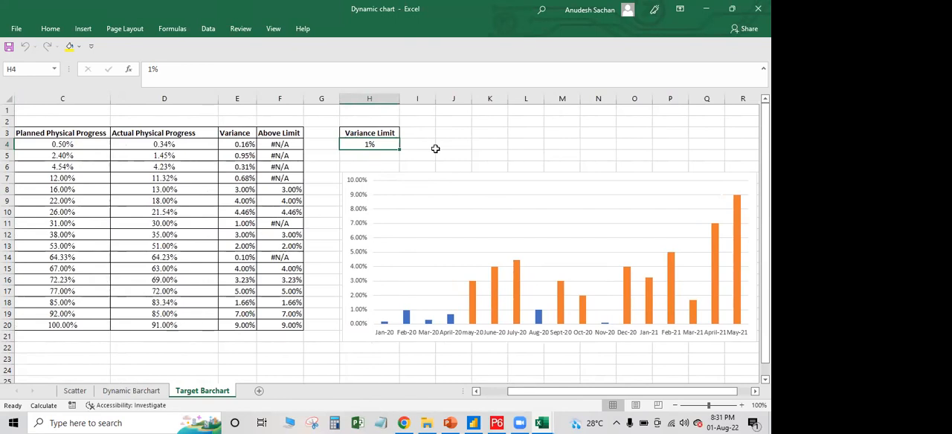
{"action": "type", "text": "4"}
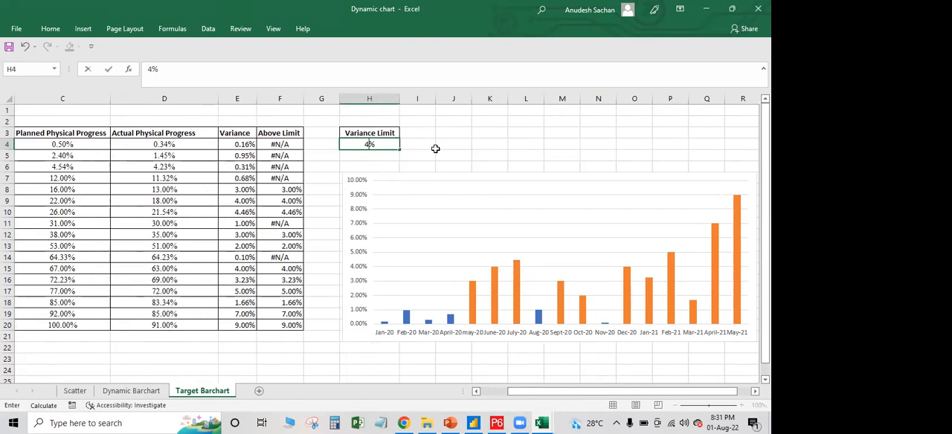
{"action": "left_click", "coordinate": [436, 149]}
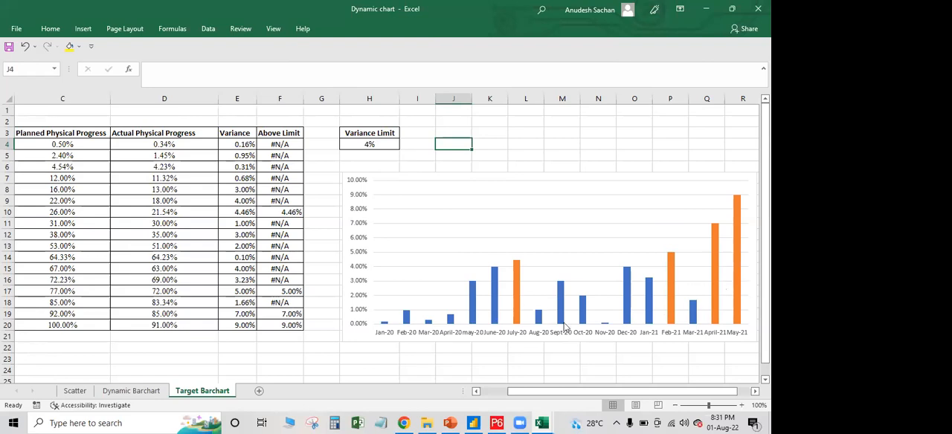
{"action": "left_click", "coordinate": [372, 145]}
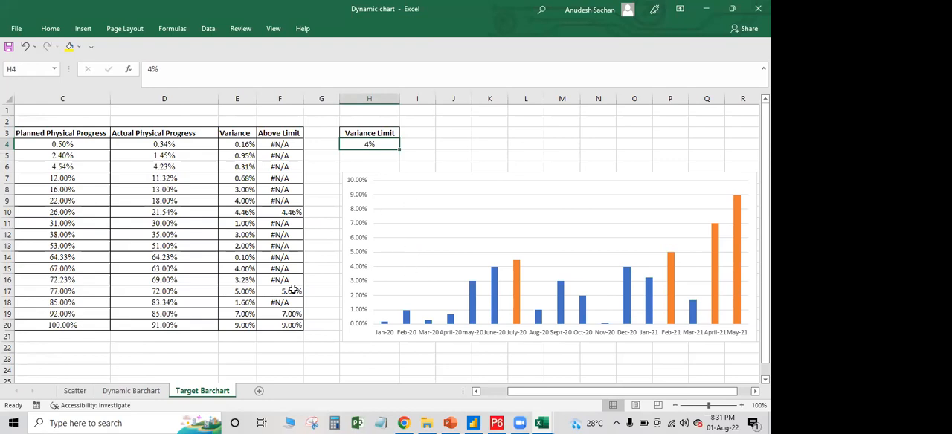
View the Dynamic Barchart sheet, and on the Scatter sheet change the highlighted month to Jan-21, May-21 and finally Mar-20
{"action": "left_click", "coordinate": [137, 393]}
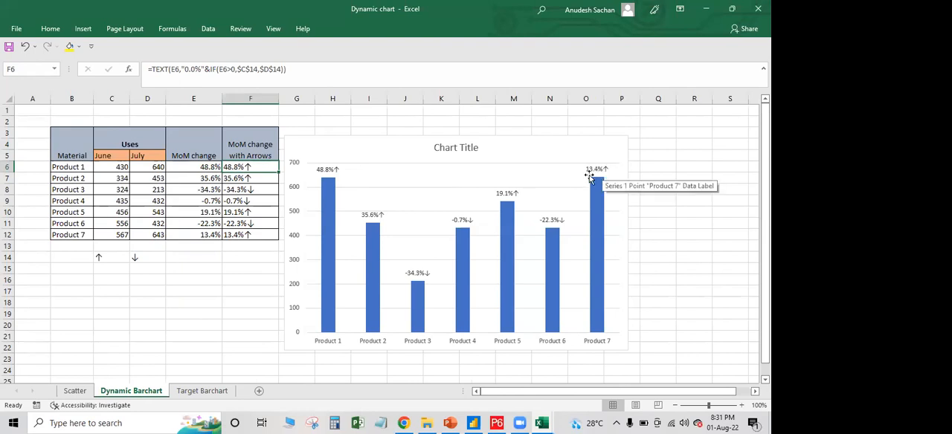
{"action": "left_click", "coordinate": [81, 390]}
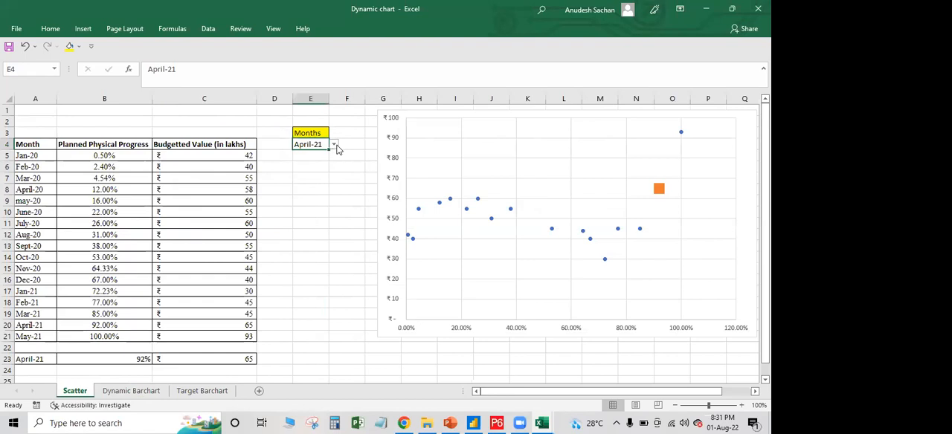
{"action": "left_click", "coordinate": [334, 144]}
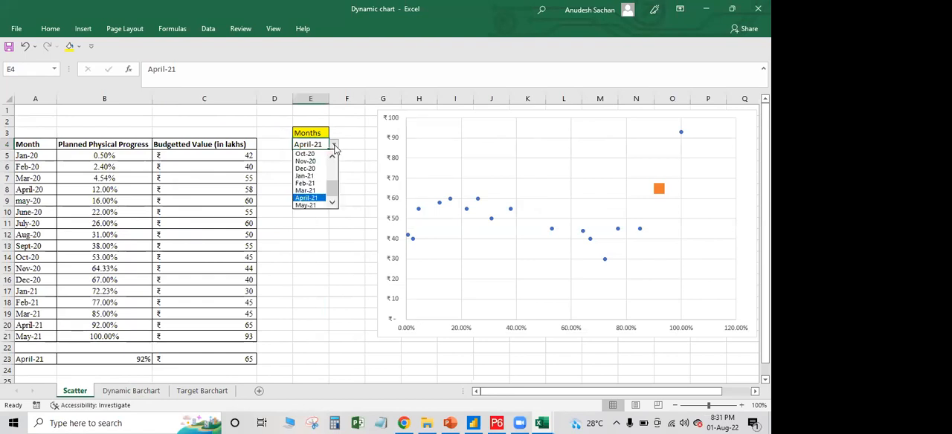
{"action": "left_click", "coordinate": [307, 177]}
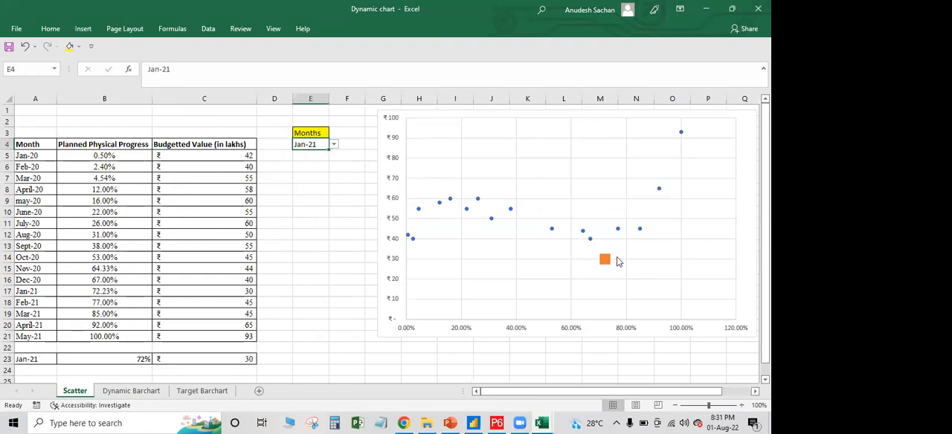
{"action": "mouse_move", "coordinate": [606, 262]}
{"action": "left_click", "coordinate": [334, 146]}
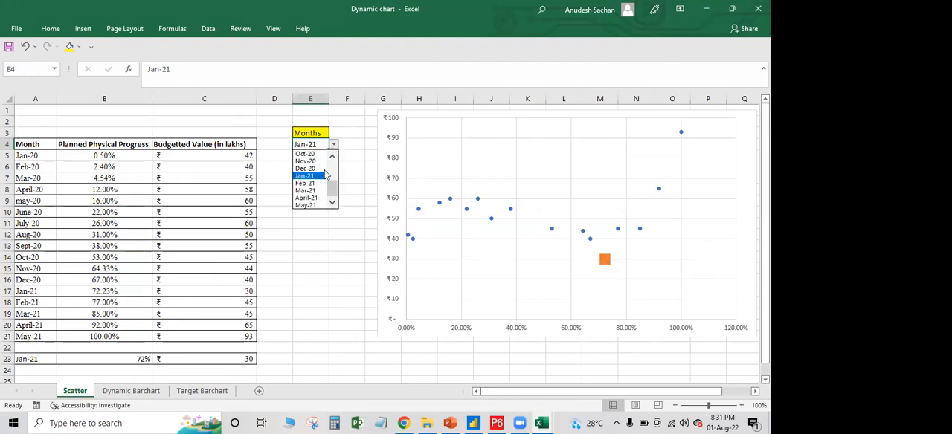
{"action": "left_click", "coordinate": [313, 206]}
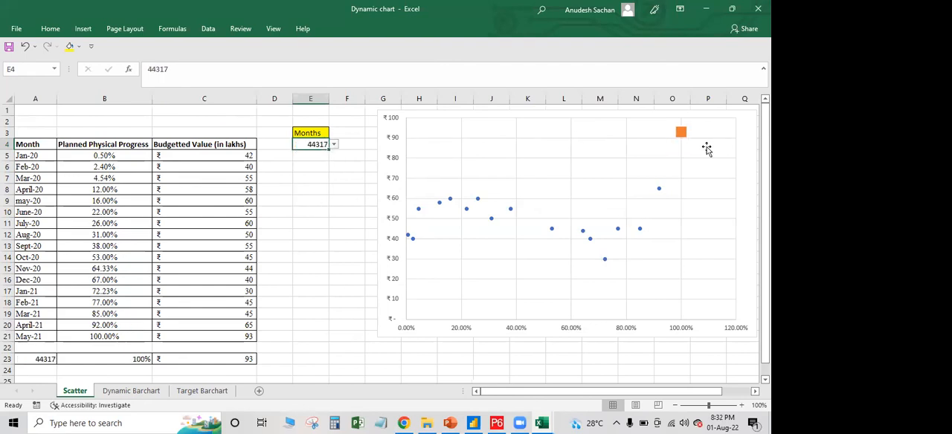
{"action": "left_click", "coordinate": [334, 146]}
{"action": "left_click", "coordinate": [300, 168]}
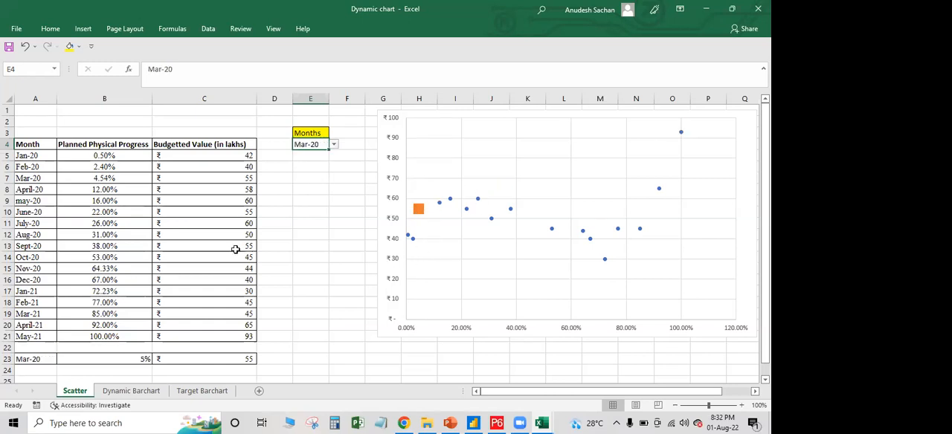
Close the Dynamic chart workbook and save its changes
{"action": "left_click", "coordinate": [156, 232]}
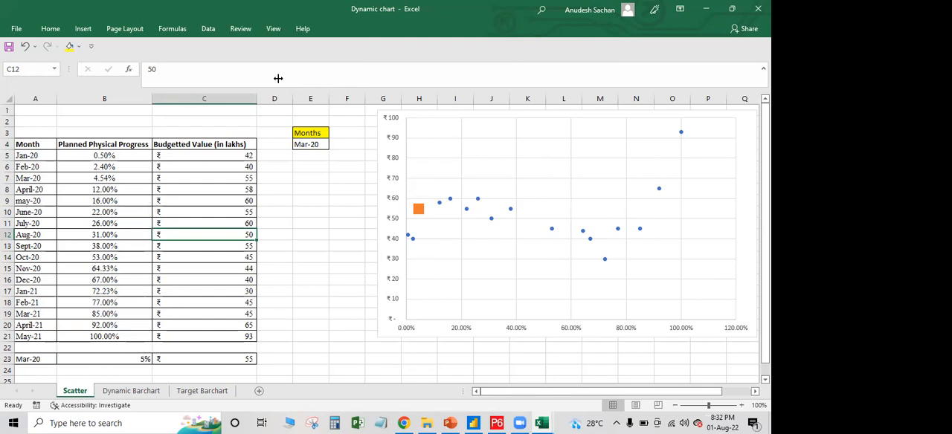
{"action": "key", "text": "ctrl+w"}
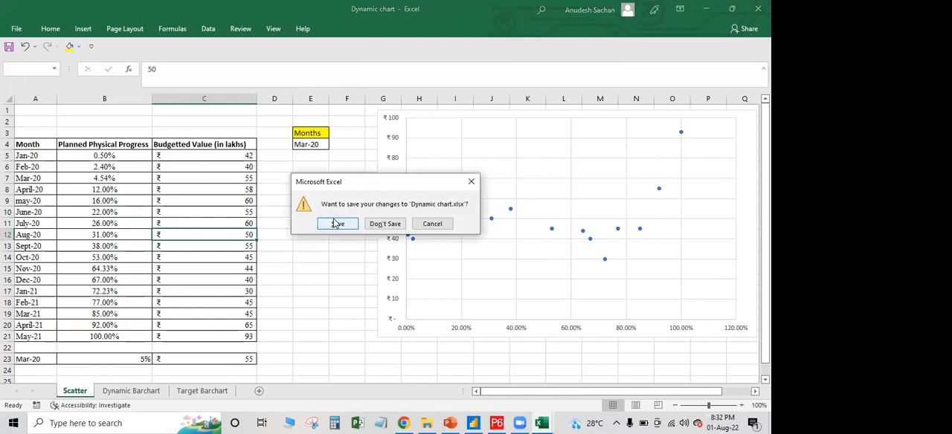
{"action": "left_click", "coordinate": [336, 223]}
In the Pivot Table workbook, fit the widths of columns B to K to their contents
{"action": "left_click", "coordinate": [150, 183]}
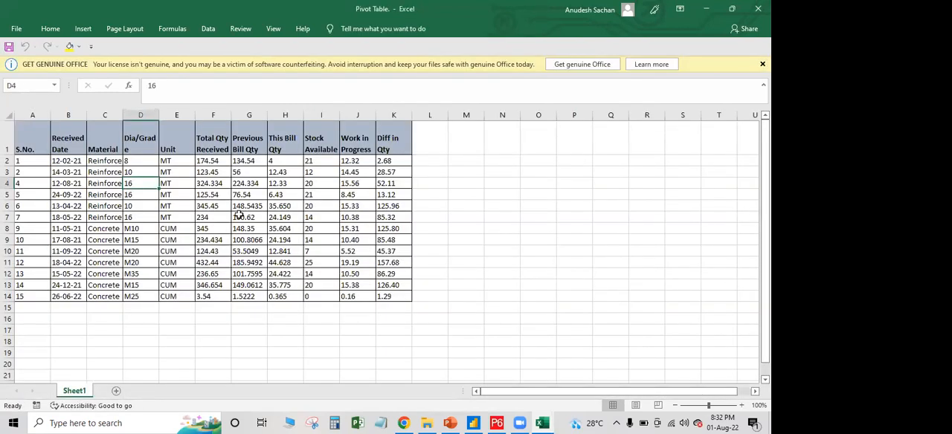
{"action": "left_click", "coordinate": [194, 192]}
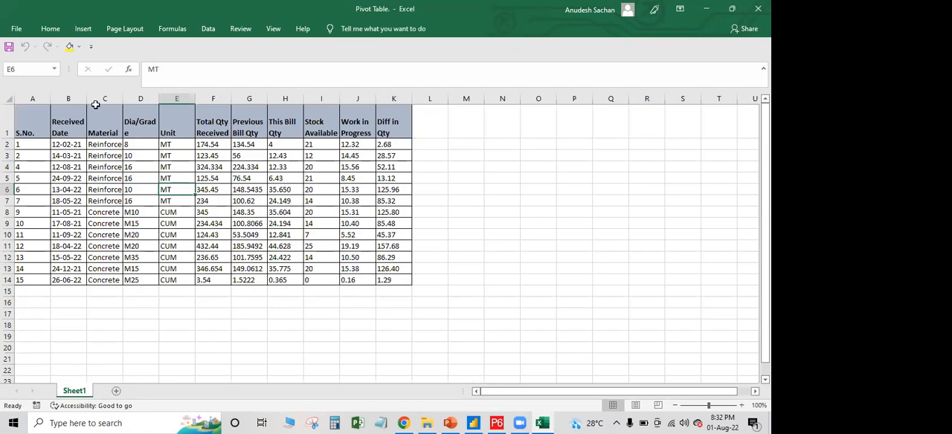
{"action": "left_click_drag", "start_coordinate": [68, 99], "coordinate": [394, 99]}
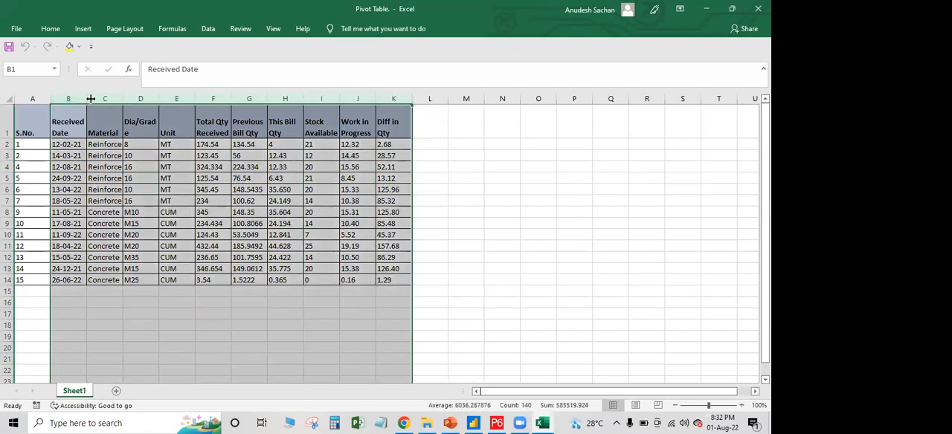
{"action": "left_click_drag", "start_coordinate": [96, 99], "coordinate": [95, 99]}
{"action": "left_click", "coordinate": [286, 156]}
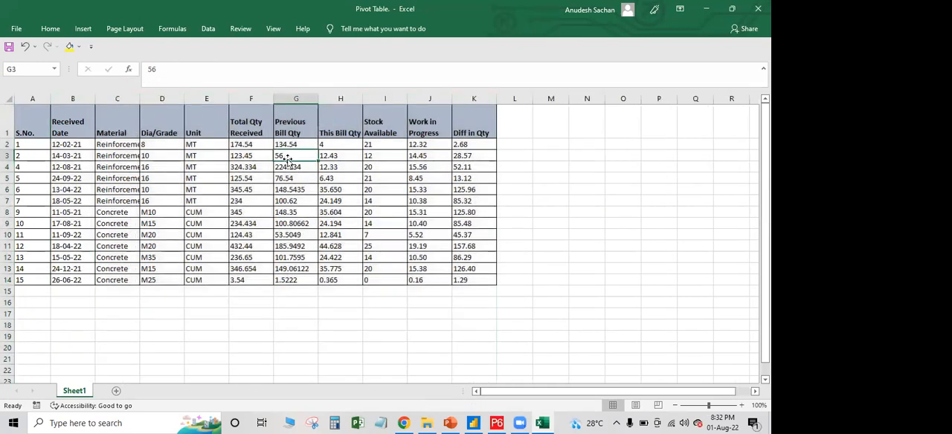
Review the Received Date and Material columns and widen the Material column to fit its full entries
{"action": "left_click_drag", "start_coordinate": [75, 144], "coordinate": [71, 282]}
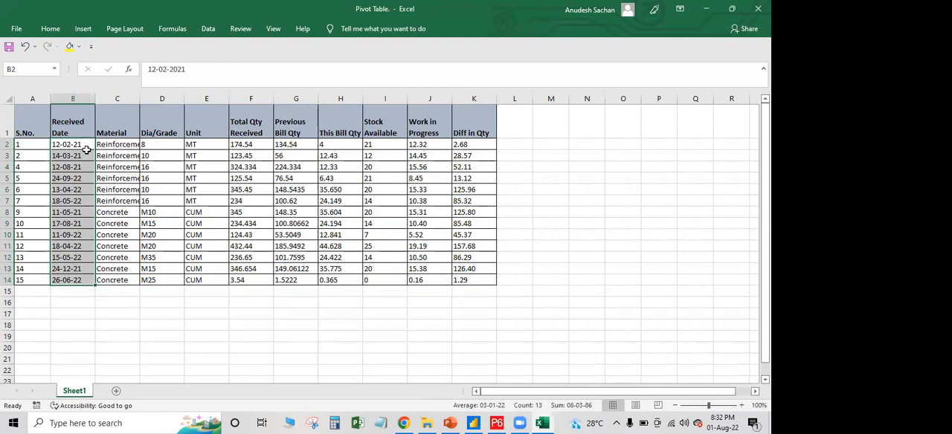
{"action": "left_click_drag", "start_coordinate": [111, 144], "coordinate": [113, 283]}
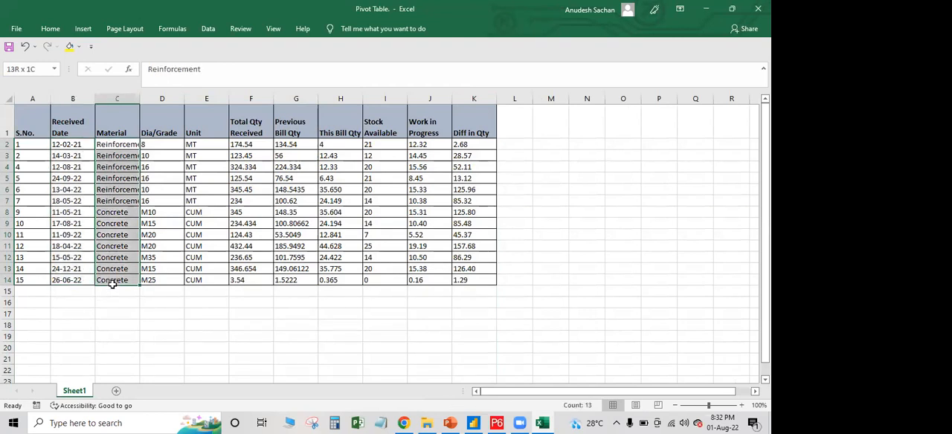
{"action": "double_click", "coordinate": [142, 97]}
{"action": "left_click", "coordinate": [124, 145]}
Examine the entries of the Dia/Grade, Unit, Received Date, Total Qty Received, Previous Bill, This Bill, Stock Available and Work in Progress columns
{"action": "left_click_drag", "start_coordinate": [183, 145], "coordinate": [180, 279]}
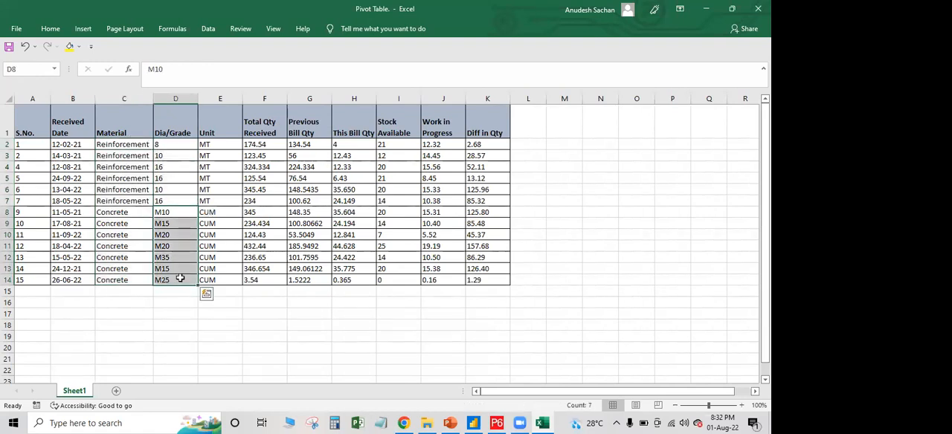
{"action": "left_click_drag", "start_coordinate": [216, 144], "coordinate": [239, 279]}
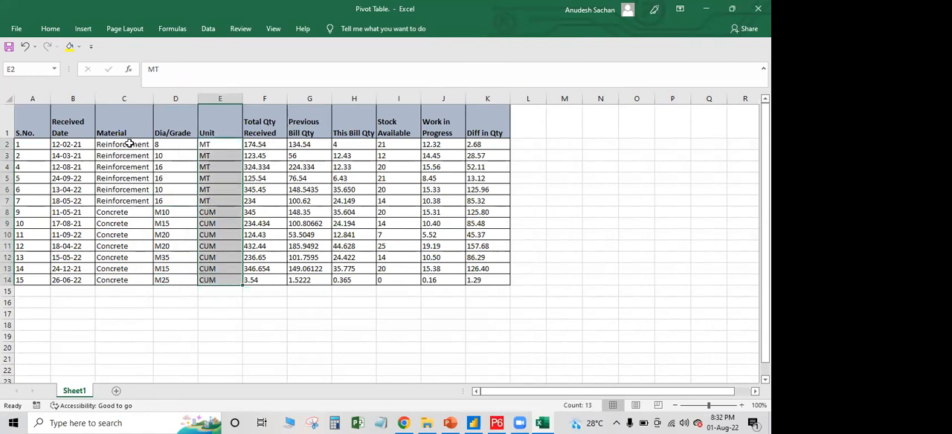
{"action": "left_click_drag", "start_coordinate": [68, 144], "coordinate": [70, 258]}
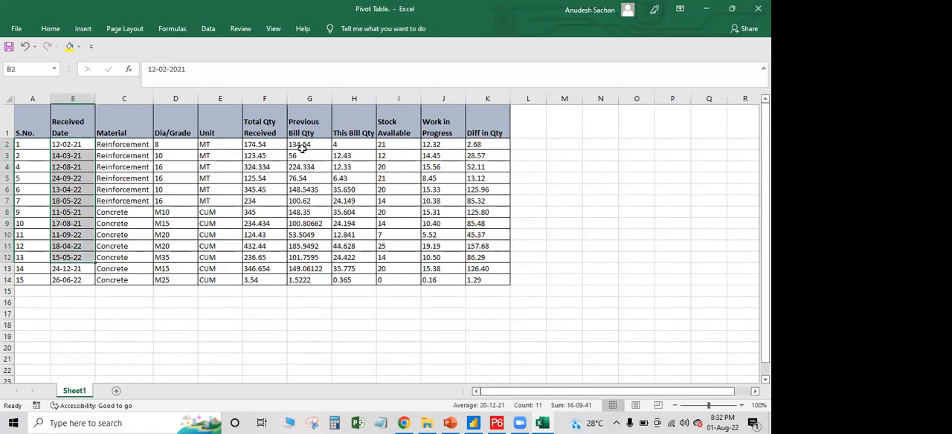
{"action": "left_click_drag", "start_coordinate": [301, 145], "coordinate": [305, 279]}
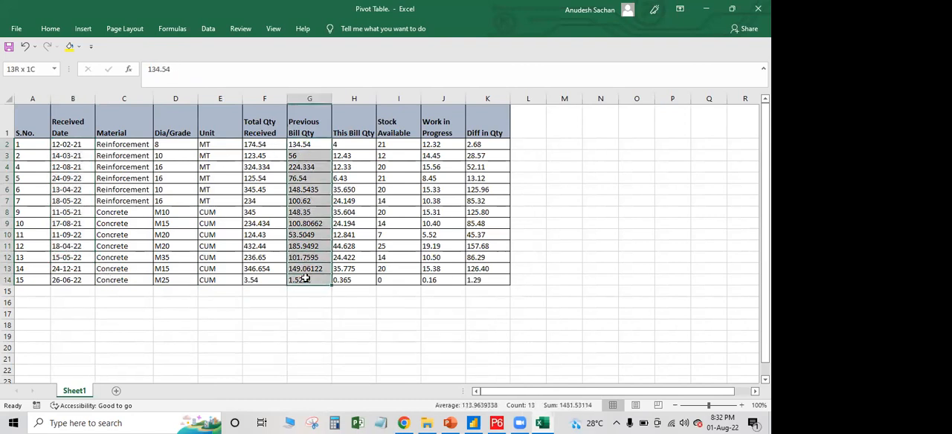
{"action": "left_click_drag", "start_coordinate": [357, 145], "coordinate": [363, 281]}
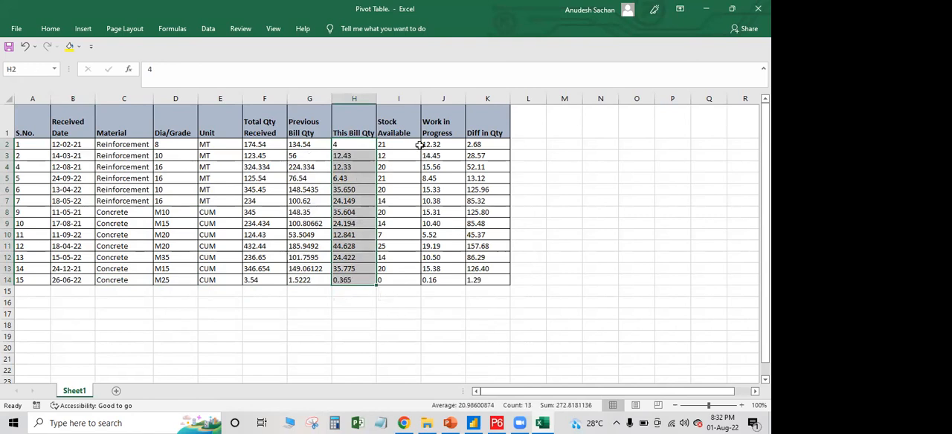
{"action": "left_click_drag", "start_coordinate": [404, 144], "coordinate": [406, 276]}
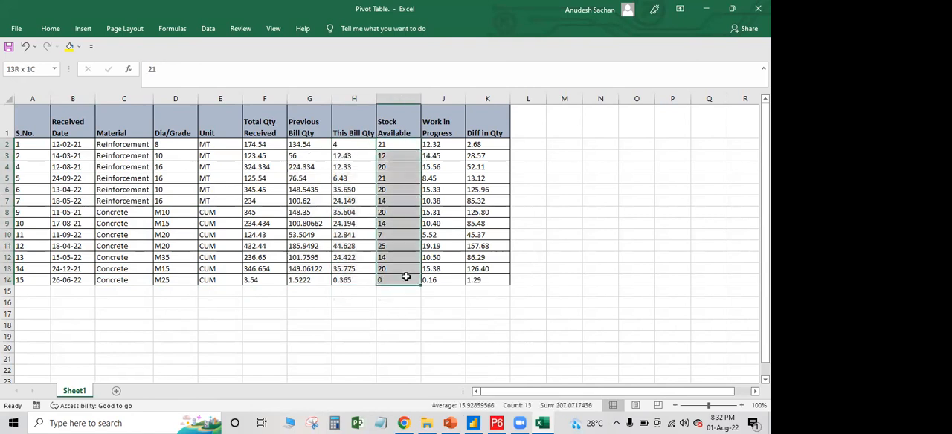
{"action": "left_click_drag", "start_coordinate": [445, 146], "coordinate": [449, 284]}
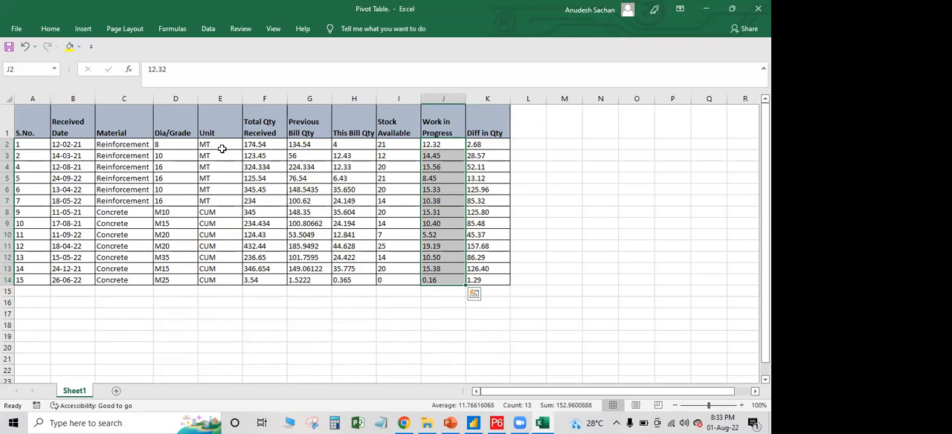
{"action": "left_click", "coordinate": [266, 99]}
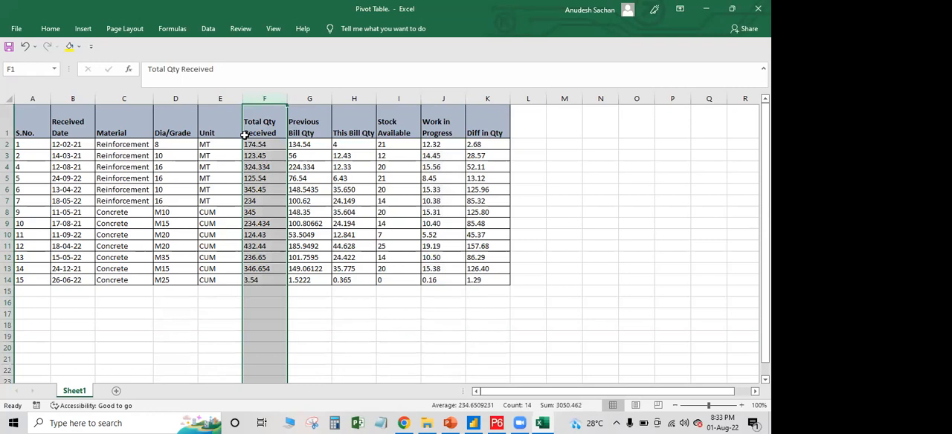
Label the quantity columns A, B, C, D and E in row 15, from Total Qty Received to Work in Progress
{"action": "left_click", "coordinate": [274, 293]}
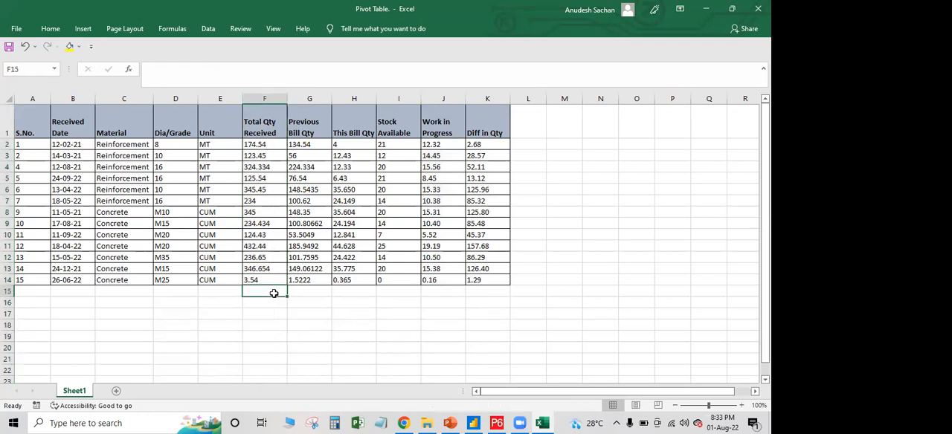
{"action": "type", "text": "A"}
{"action": "key", "text": "Tab"}
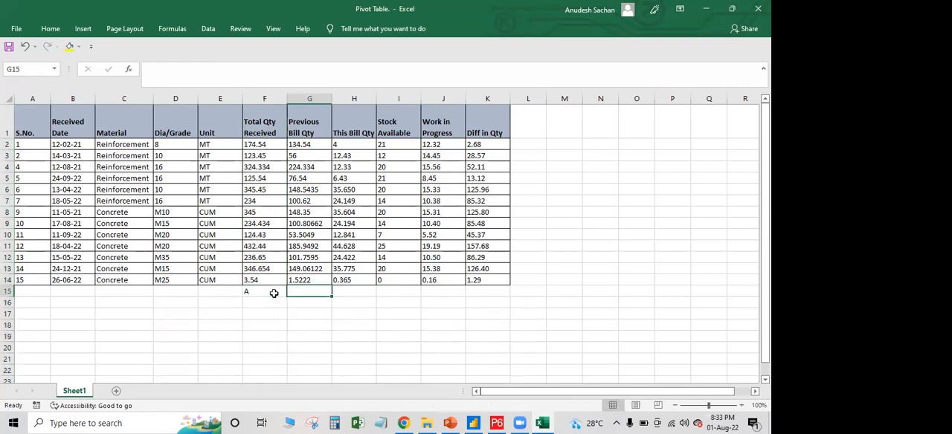
{"action": "type", "text": "B"}
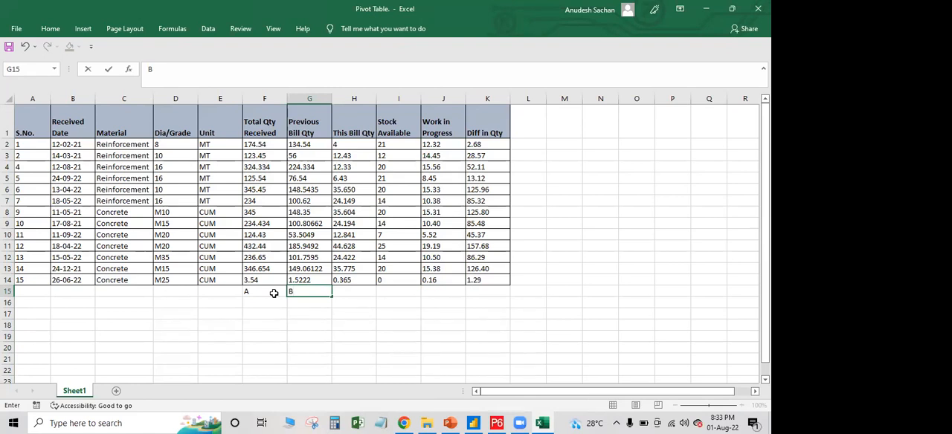
{"action": "key", "text": "Tab"}
{"action": "type", "text": "C"}
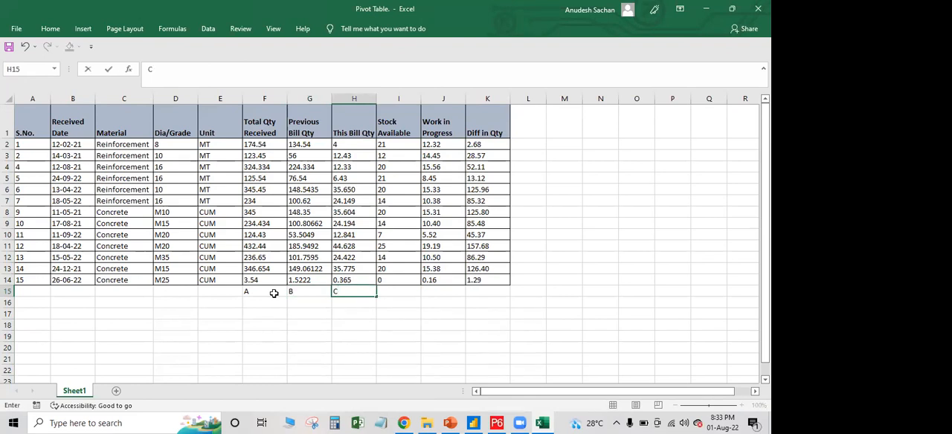
{"action": "key", "text": "Tab"}
{"action": "type", "text": "D"}
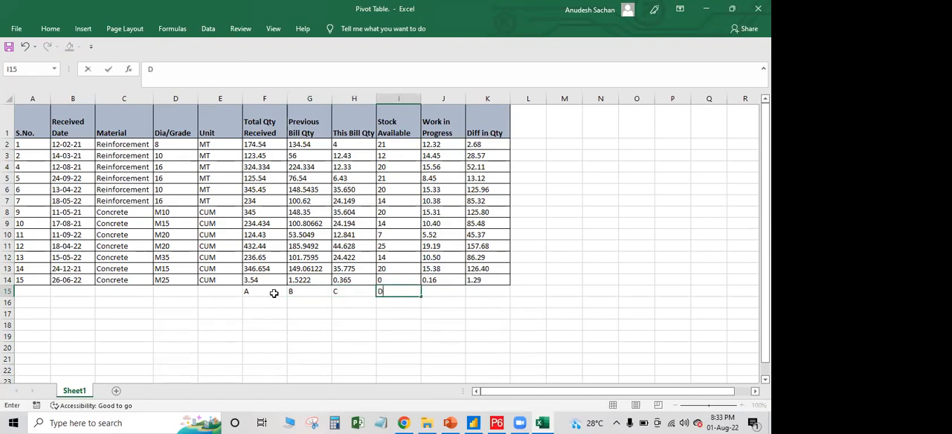
{"action": "key", "text": "Tab"}
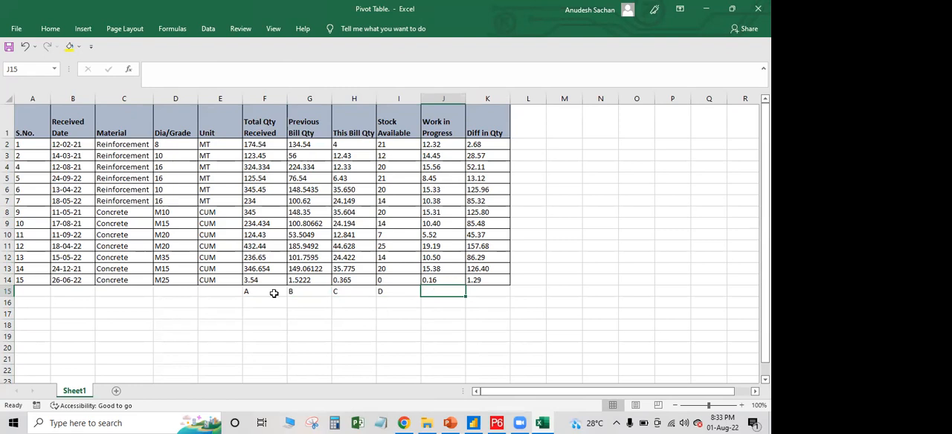
{"action": "type", "text": "E"}
{"action": "key", "text": "Tab"}
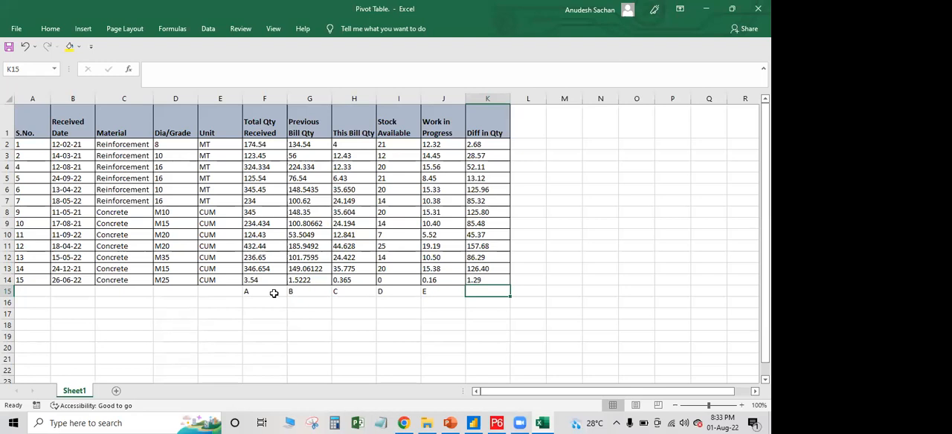
Enter the text A-B-C-D-E below the Diff in Qty column in K15 and highlight that column's values
{"action": "type", "text": "A"}
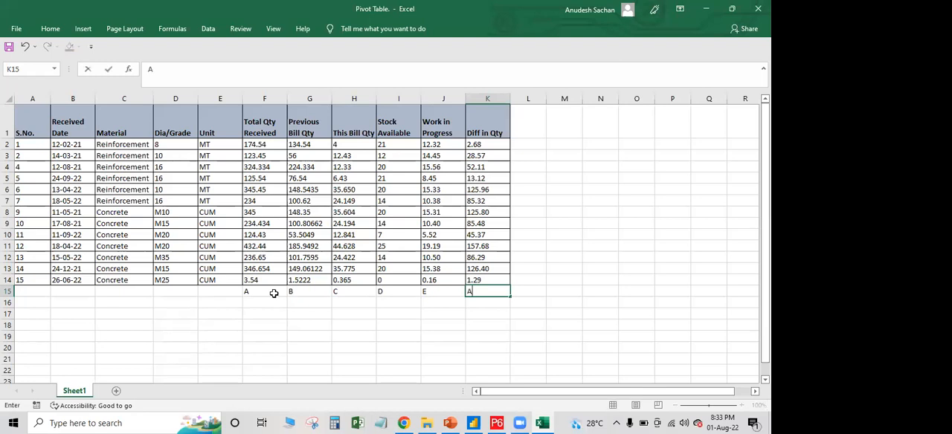
{"action": "type", "text": "-B-C-D-E"}
{"action": "left_click_drag", "start_coordinate": [487, 280], "coordinate": [502, 139]}
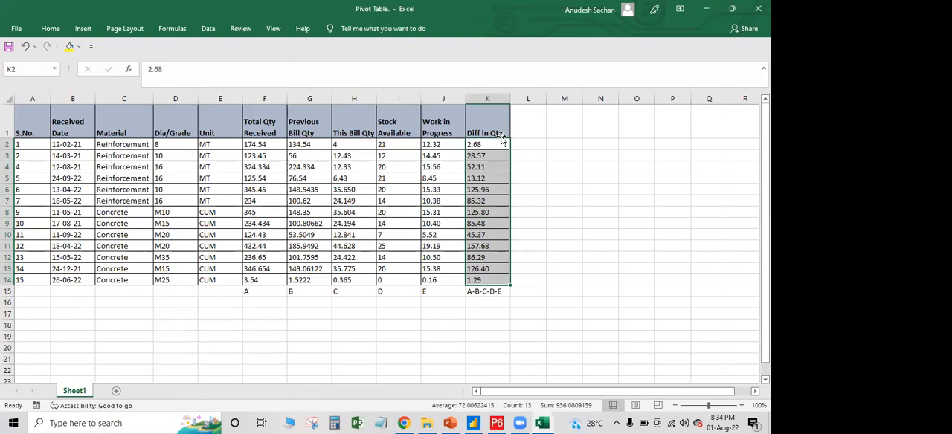
Delete the letter labels and the formula note from row 15 below the table
{"action": "left_click_drag", "start_coordinate": [268, 291], "coordinate": [525, 299]}
{"action": "key", "text": "Delete"}
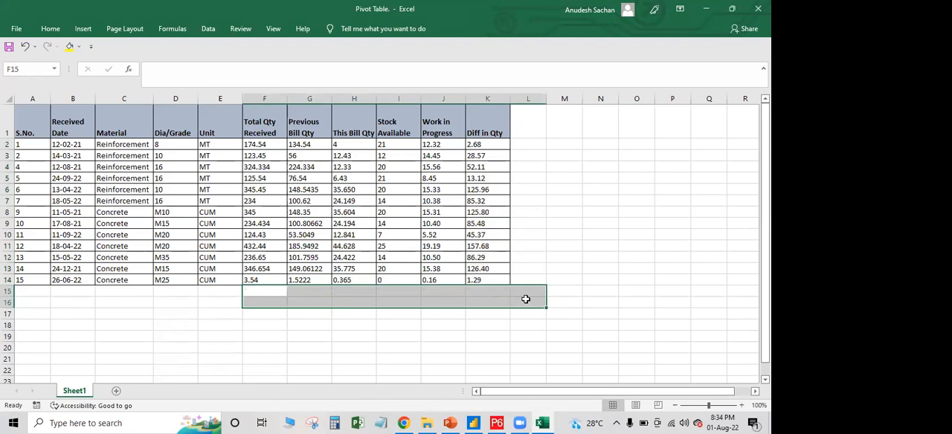
{"action": "left_click", "coordinate": [345, 214]}
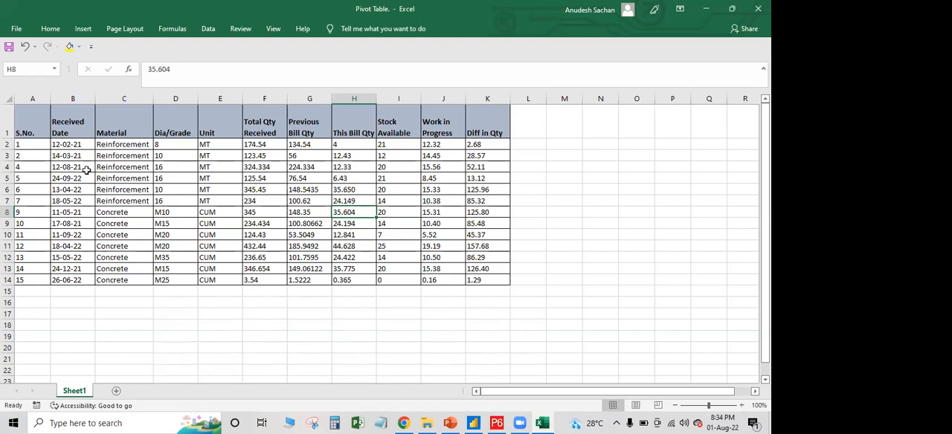
Add filters to the table's header row
{"action": "left_click", "coordinate": [7, 126]}
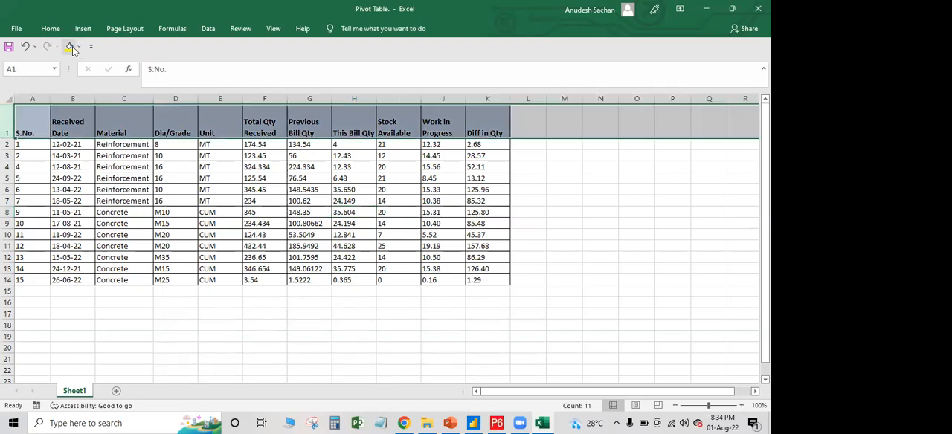
{"action": "left_click", "coordinate": [50, 28]}
{"action": "left_click", "coordinate": [700, 75]}
{"action": "left_click", "coordinate": [706, 137]}
{"action": "left_click", "coordinate": [268, 189]}
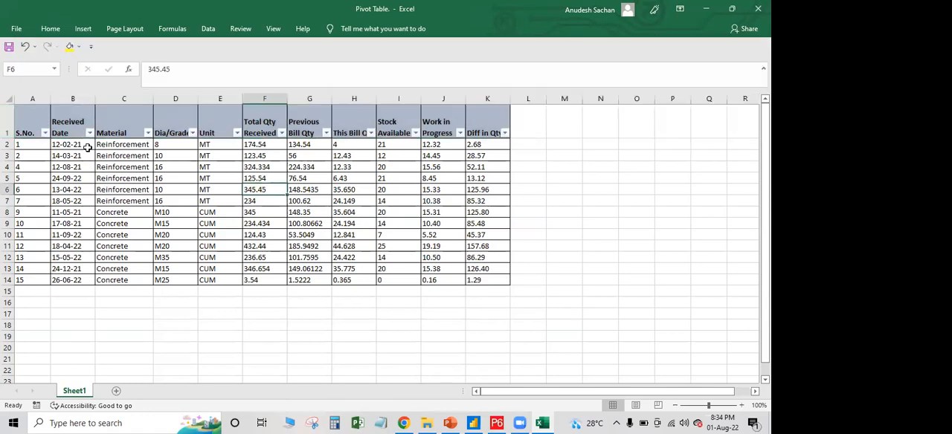
Filter the Received Date column to show only 2021 entries
{"action": "left_click", "coordinate": [89, 132]}
{"action": "left_click", "coordinate": [34, 259]}
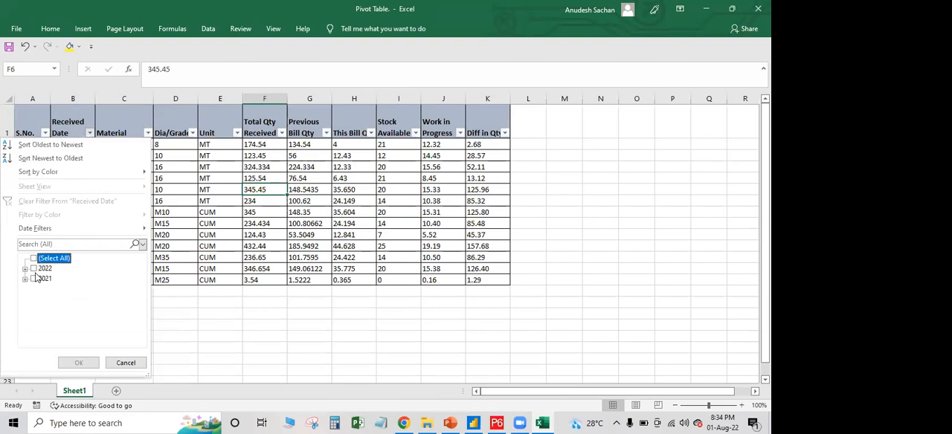
{"action": "left_click", "coordinate": [33, 279]}
{"action": "left_click", "coordinate": [78, 363]}
{"action": "left_click", "coordinate": [159, 168]}
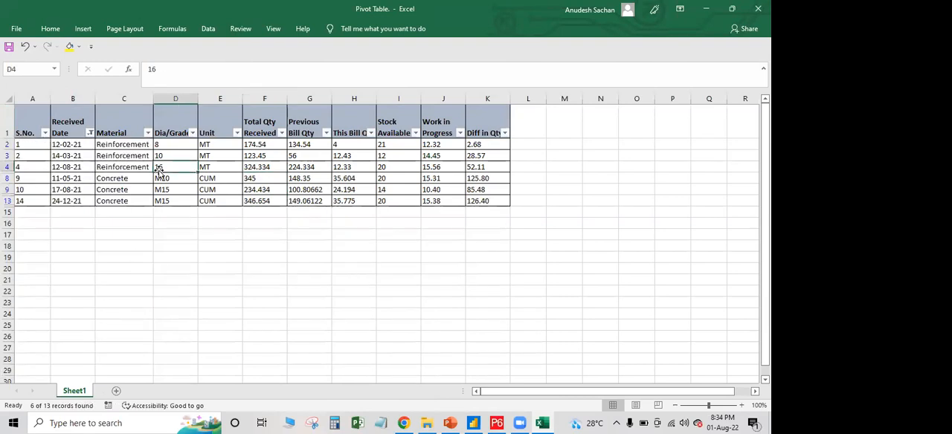
Filter the Material column to show only Reinforcement
{"action": "left_click", "coordinate": [147, 132]}
{"action": "left_click", "coordinate": [35, 257]}
{"action": "left_click", "coordinate": [36, 279]}
{"action": "left_click", "coordinate": [80, 362]}
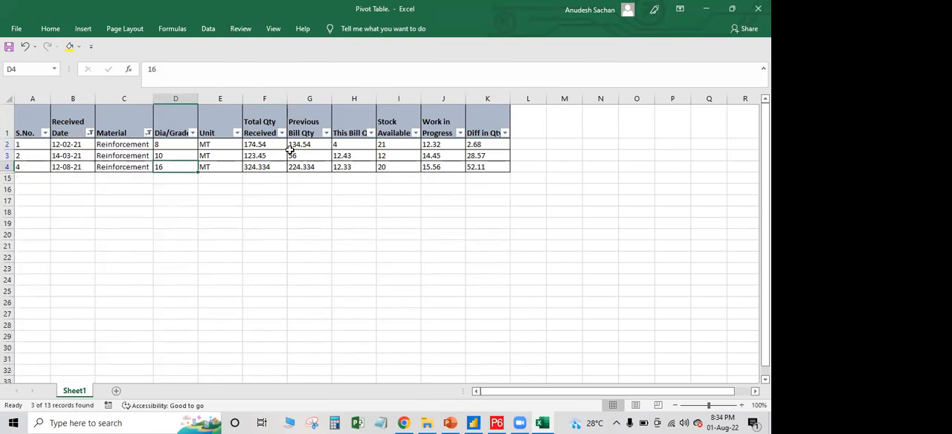
Check the sum of Total Qty Received for the filtered rows F2 to F4
{"action": "left_click", "coordinate": [290, 156]}
{"action": "left_click", "coordinate": [334, 211]}
{"action": "left_click_drag", "start_coordinate": [256, 145], "coordinate": [258, 168]}
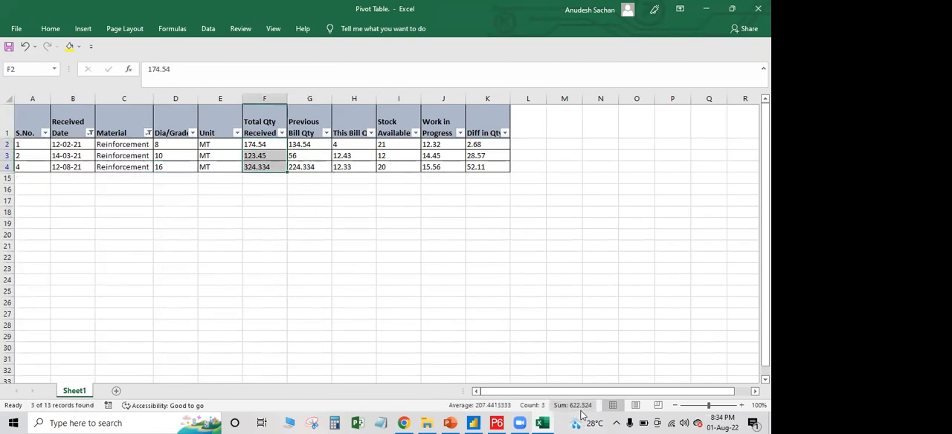
{"action": "left_click", "coordinate": [312, 221]}
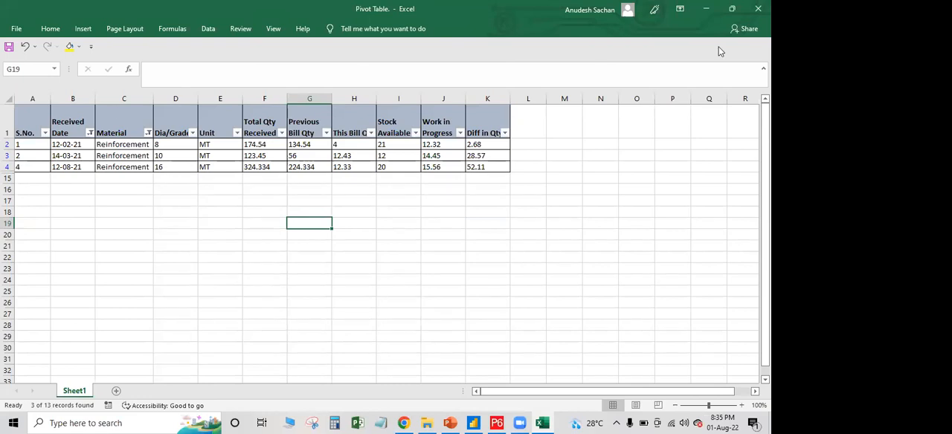
Clear the filters from the Received Date and Material columns
{"action": "left_click", "coordinate": [89, 132]}
{"action": "left_click", "coordinate": [72, 200]}
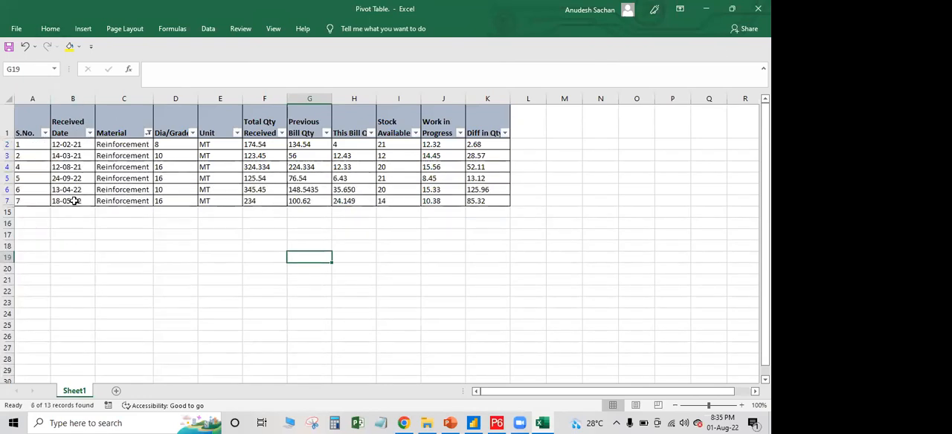
{"action": "left_click", "coordinate": [149, 133]}
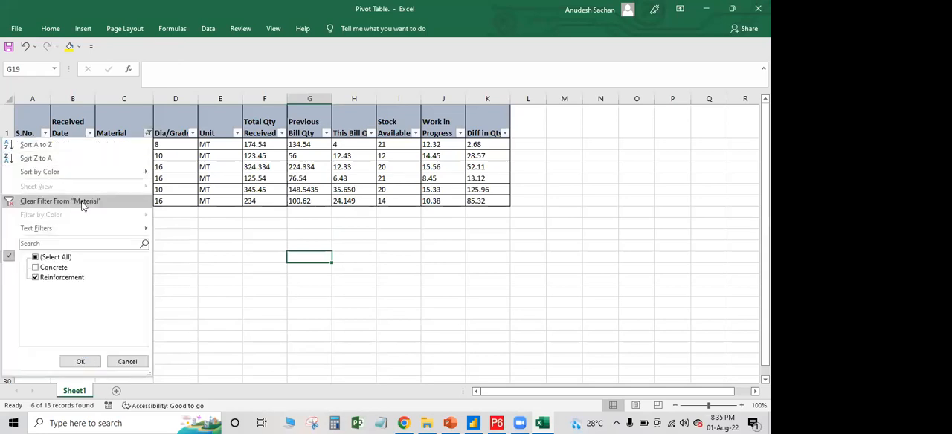
{"action": "left_click", "coordinate": [83, 202]}
{"action": "left_click", "coordinate": [171, 178]}
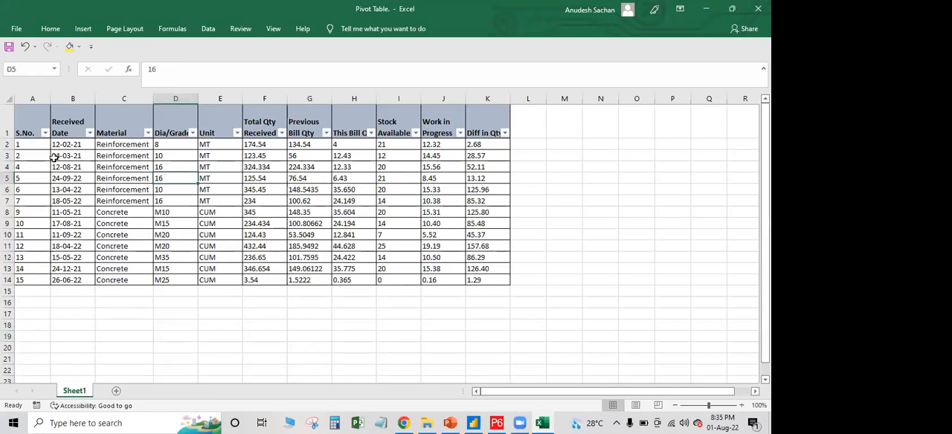
Create a PivotTable from range A1:K14, placed on the existing worksheet at cell A21
{"action": "left_click_drag", "start_coordinate": [36, 122], "coordinate": [486, 280]}
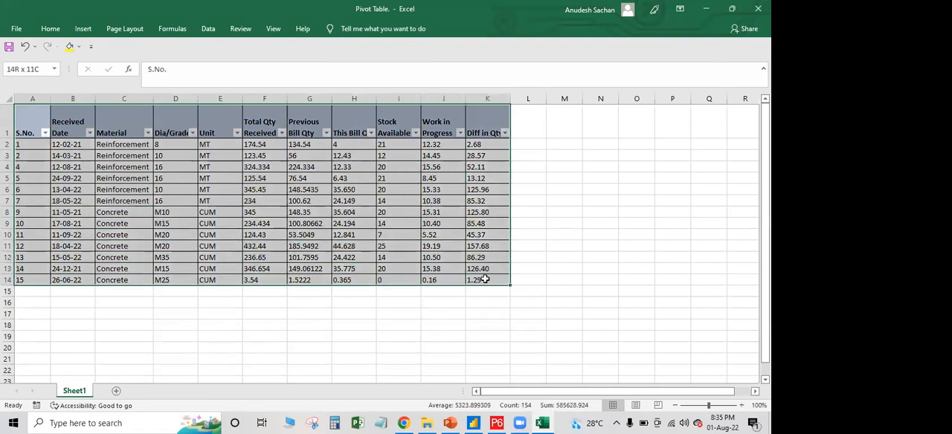
{"action": "left_click", "coordinate": [83, 29]}
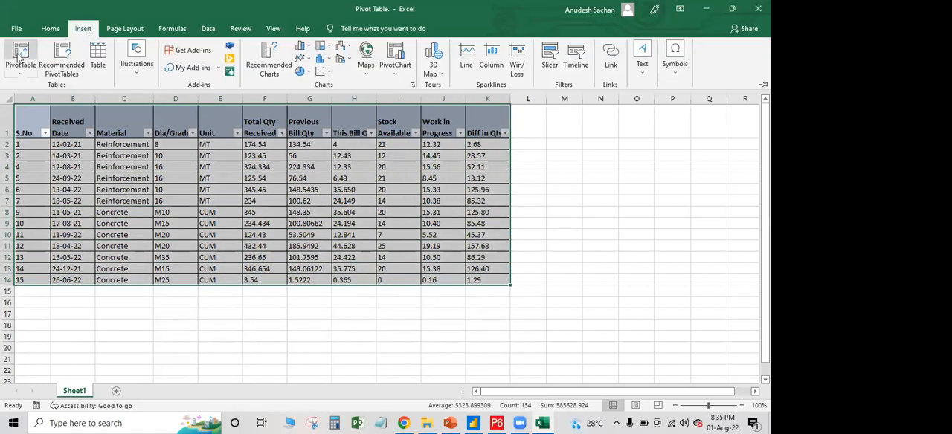
{"action": "left_click", "coordinate": [20, 56]}
{"action": "scroll", "coordinate": [192, 247], "scroll_direction": "down", "scroll_amount": 3}
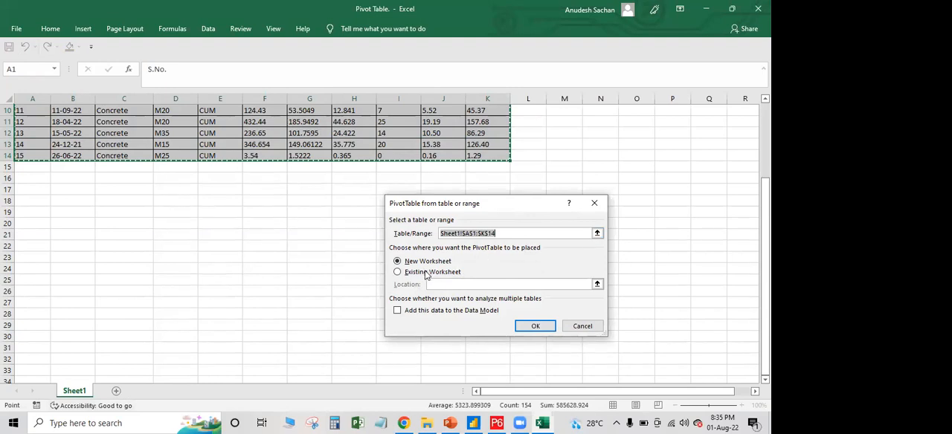
{"action": "left_click", "coordinate": [397, 273]}
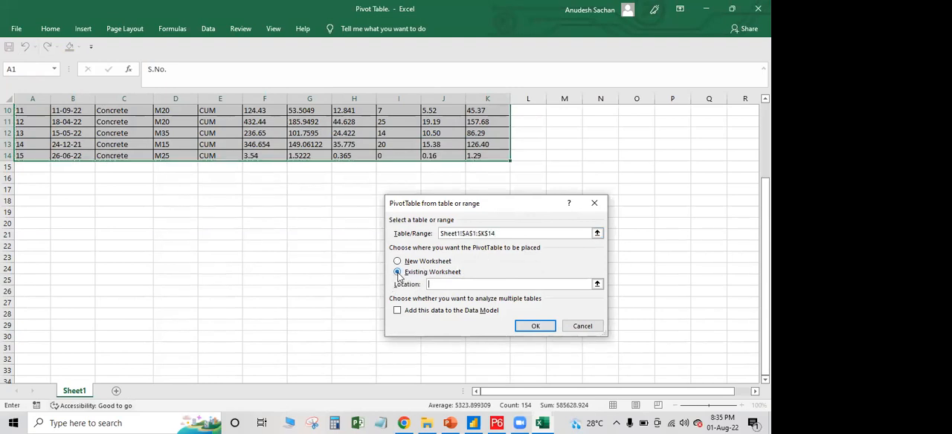
{"action": "left_click", "coordinate": [37, 237]}
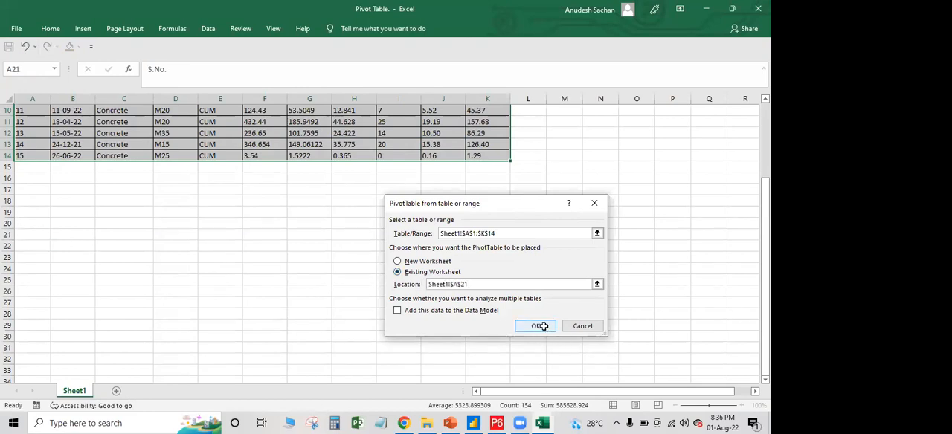
{"action": "left_click", "coordinate": [542, 327]}
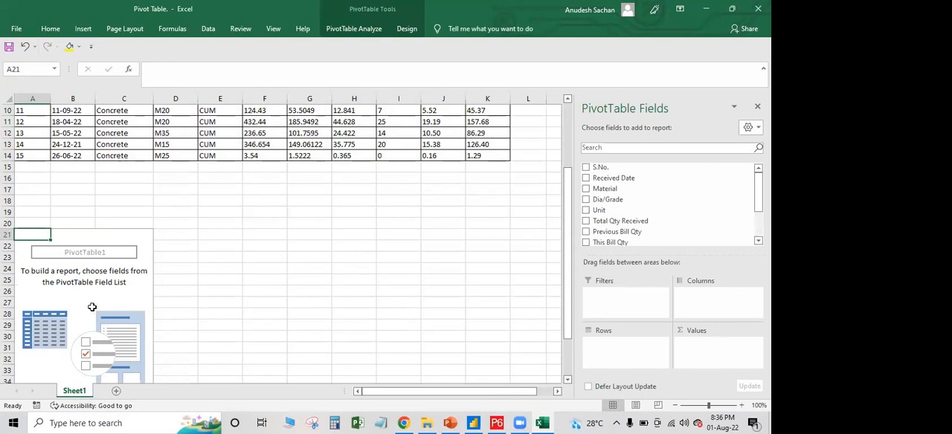
Examine the source data table and the list of available PivotTable fields
{"action": "scroll", "coordinate": [95, 303], "scroll_direction": "down", "scroll_amount": 2}
{"action": "scroll", "coordinate": [95, 304], "scroll_direction": "up", "scroll_amount": 4}
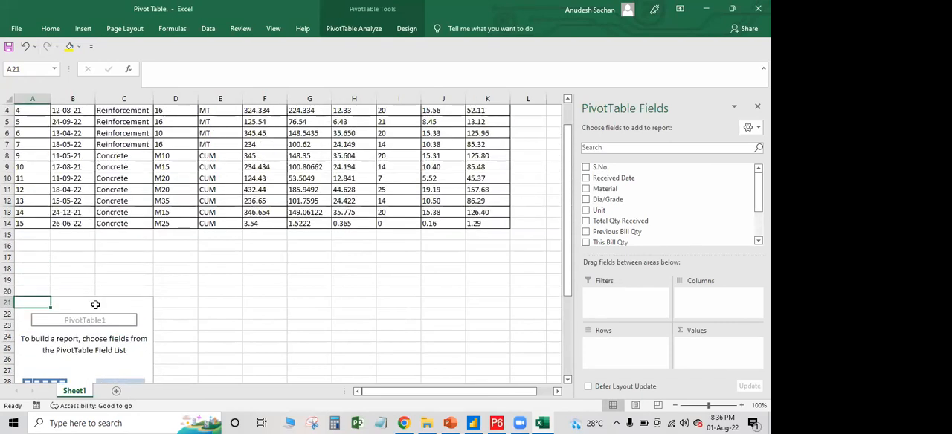
{"action": "scroll", "coordinate": [96, 304], "scroll_direction": "down", "scroll_amount": 2}
{"action": "scroll", "coordinate": [627, 198], "scroll_direction": "down", "scroll_amount": 2}
{"action": "scroll", "coordinate": [627, 198], "scroll_direction": "up", "scroll_amount": 2}
{"action": "scroll", "coordinate": [326, 220], "scroll_direction": "up", "scroll_amount": 3}
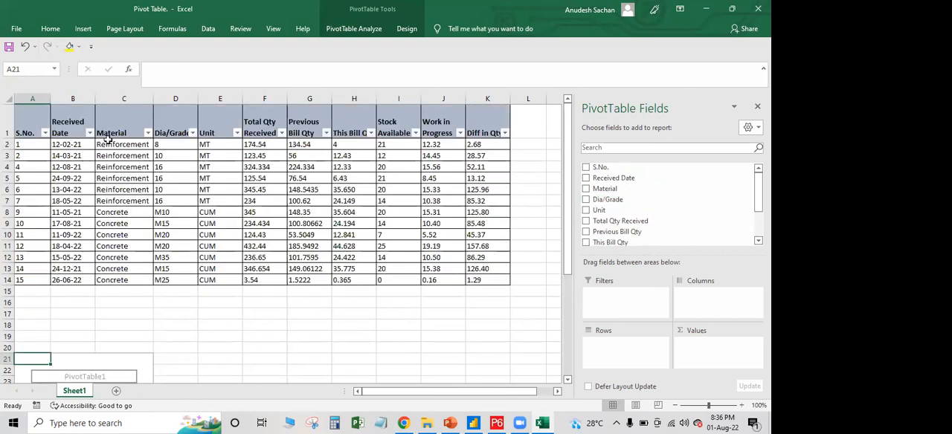
{"action": "scroll", "coordinate": [626, 201], "scroll_direction": "down", "scroll_amount": 2}
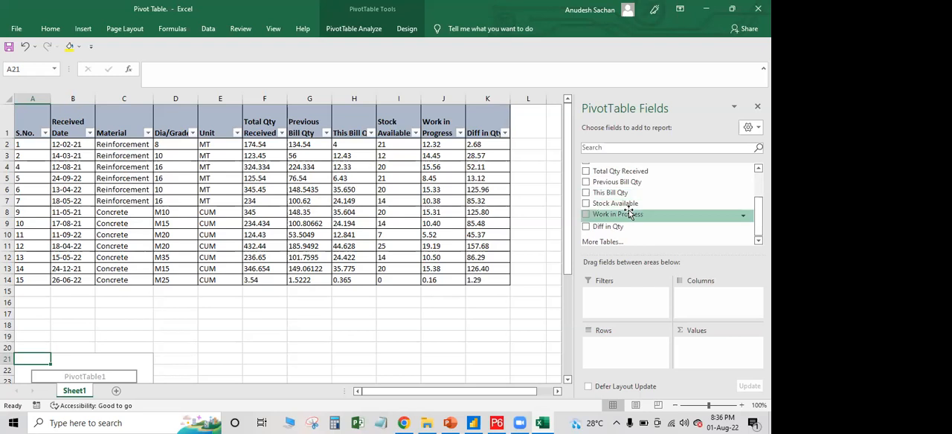
{"action": "scroll", "coordinate": [282, 234], "scroll_direction": "down", "scroll_amount": 3}
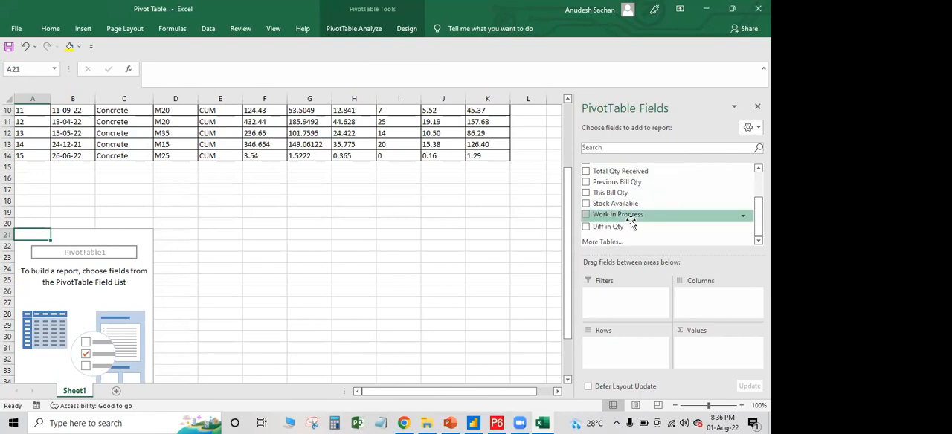
{"action": "scroll", "coordinate": [631, 220], "scroll_direction": "up", "scroll_amount": 2}
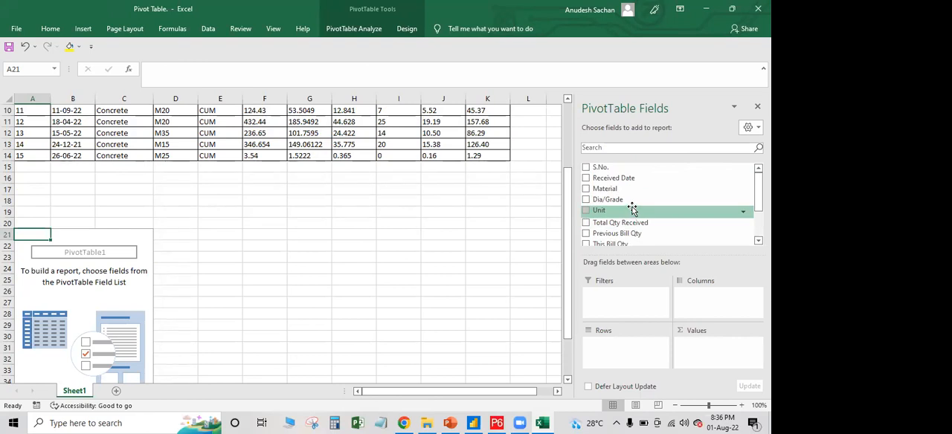
Set up the pivot rows with Years and Quarters from Received Date plus Material, and sum Total Qty Received as the value
{"action": "left_click_drag", "start_coordinate": [621, 179], "coordinate": [614, 350]}
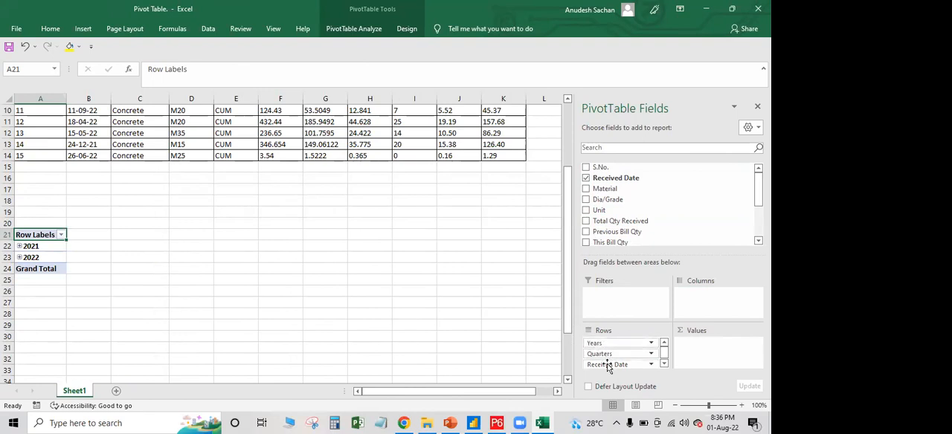
{"action": "left_click_drag", "start_coordinate": [446, 326], "coordinate": [446, 326]}
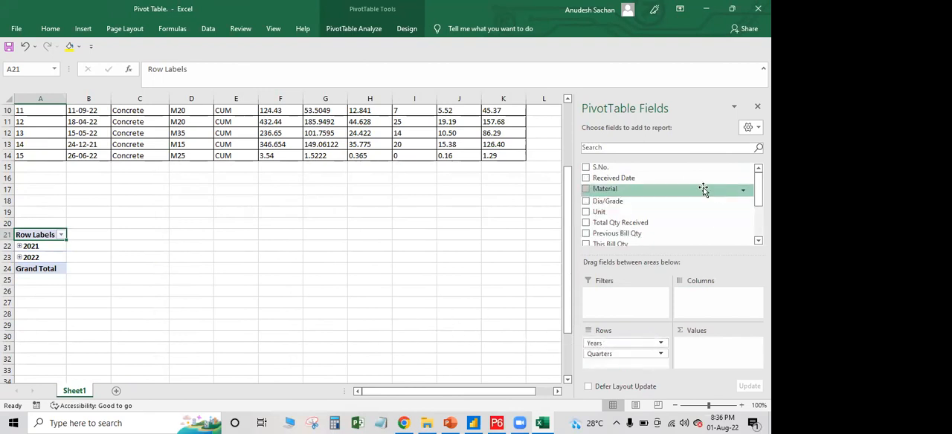
{"action": "left_click_drag", "start_coordinate": [669, 222], "coordinate": [720, 346]}
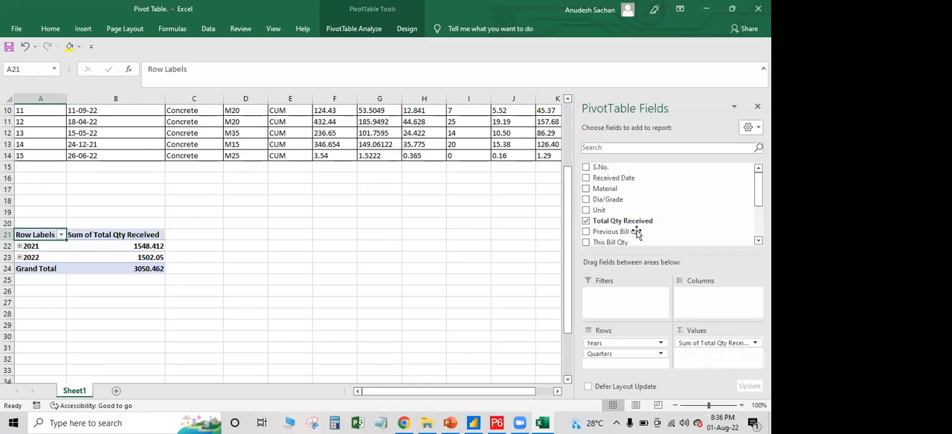
{"action": "left_click_drag", "start_coordinate": [611, 190], "coordinate": [627, 367]}
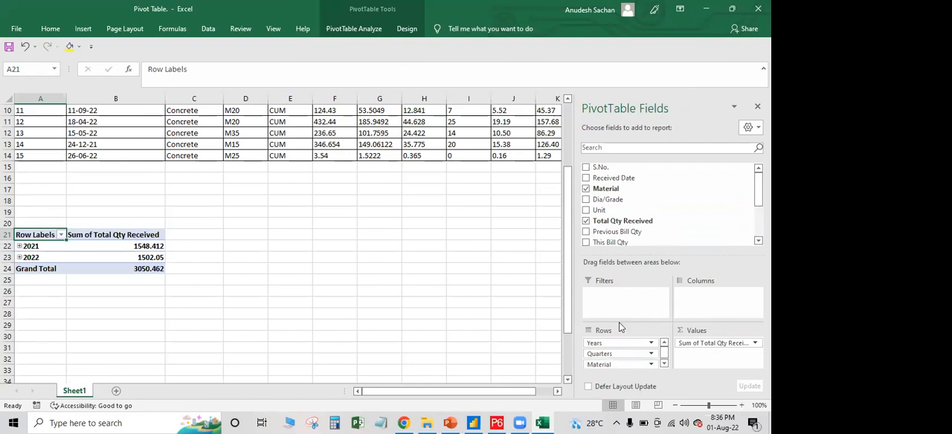
Expand the 2021 and 2022 groups, remove Quarters from the rows, and check the 2021 Reinforcement total
{"action": "left_click", "coordinate": [19, 246]}
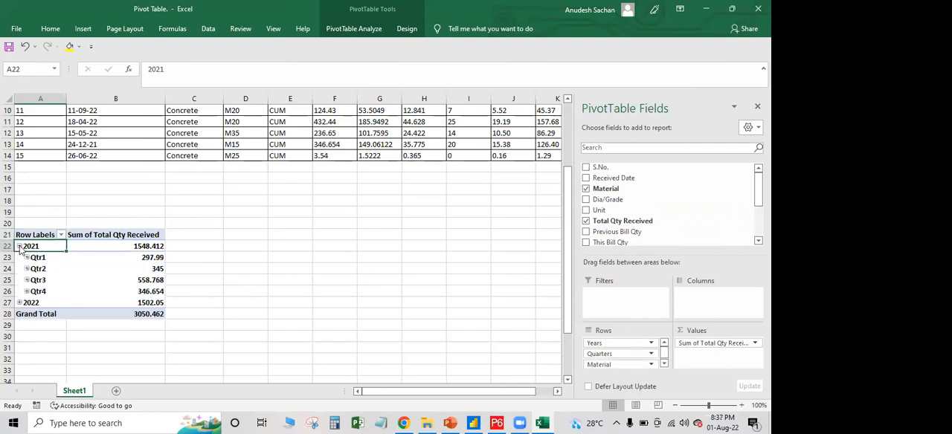
{"action": "left_click", "coordinate": [20, 303]}
{"action": "left_click_drag", "start_coordinate": [627, 357], "coordinate": [516, 323]}
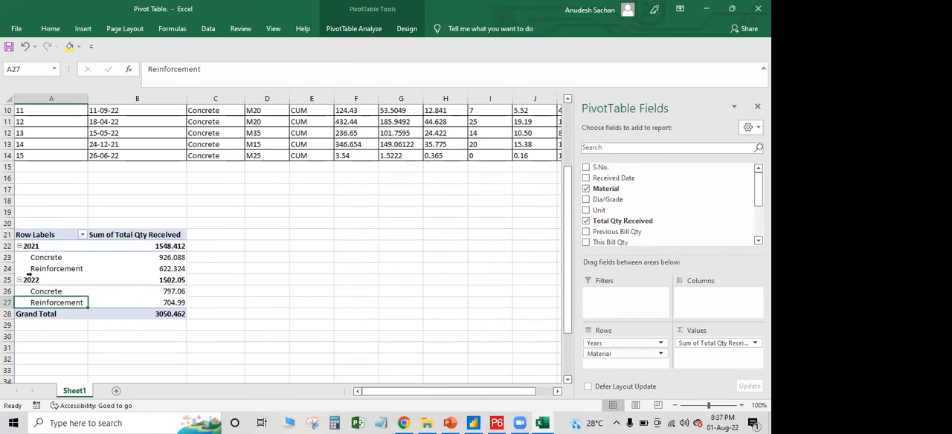
{"action": "left_click", "coordinate": [171, 269]}
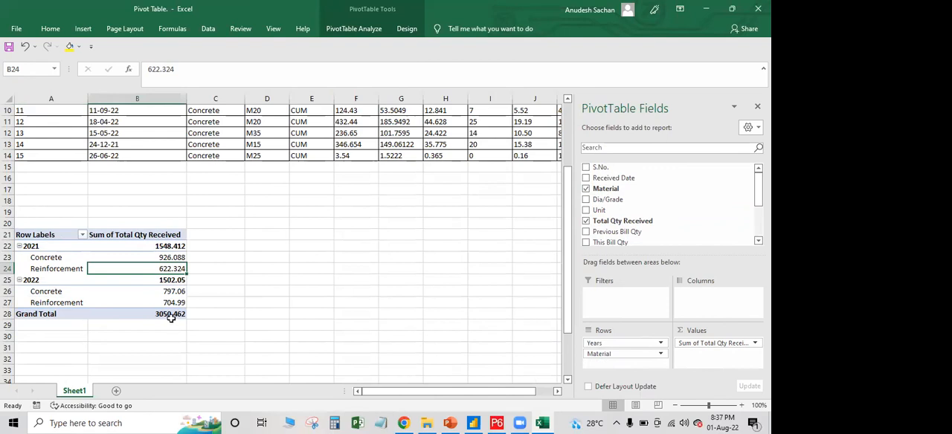
{"action": "mouse_move", "coordinate": [171, 317]}
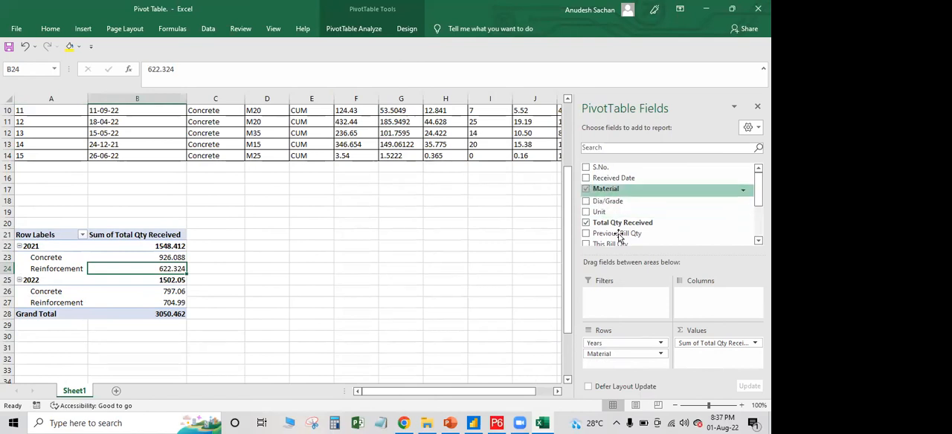
Move Material from the rows to the report filter and filter the pivot to Reinforcement
{"action": "left_click_drag", "start_coordinate": [613, 353], "coordinate": [615, 294]}
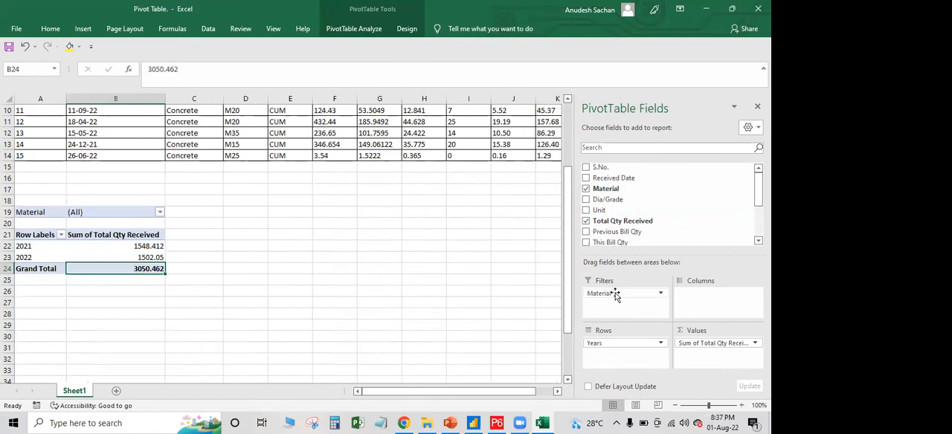
{"action": "left_click", "coordinate": [160, 212]}
{"action": "left_click", "coordinate": [69, 259]}
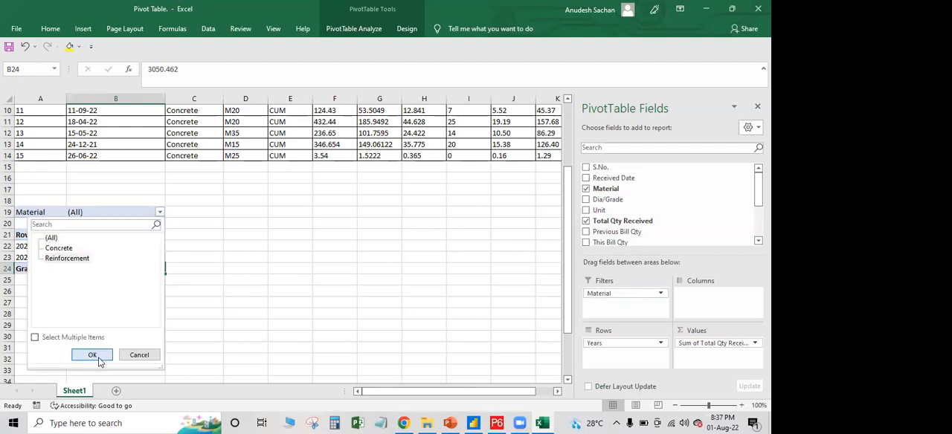
{"action": "left_click", "coordinate": [97, 355]}
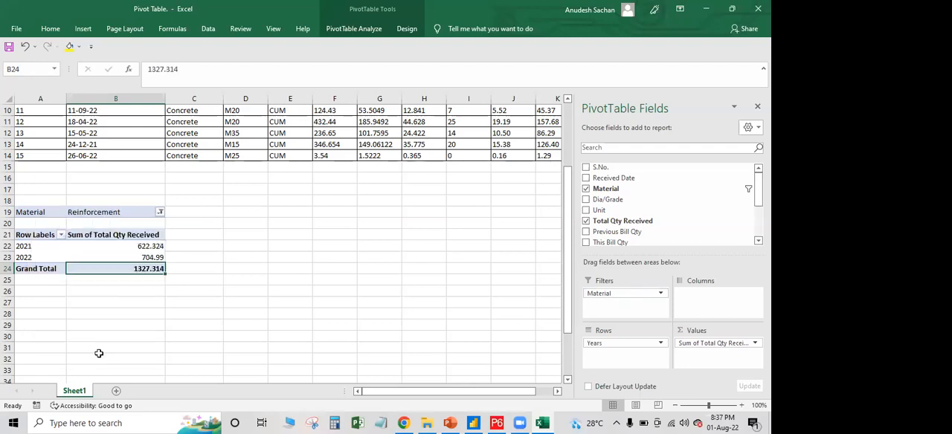
{"action": "left_click", "coordinate": [156, 257]}
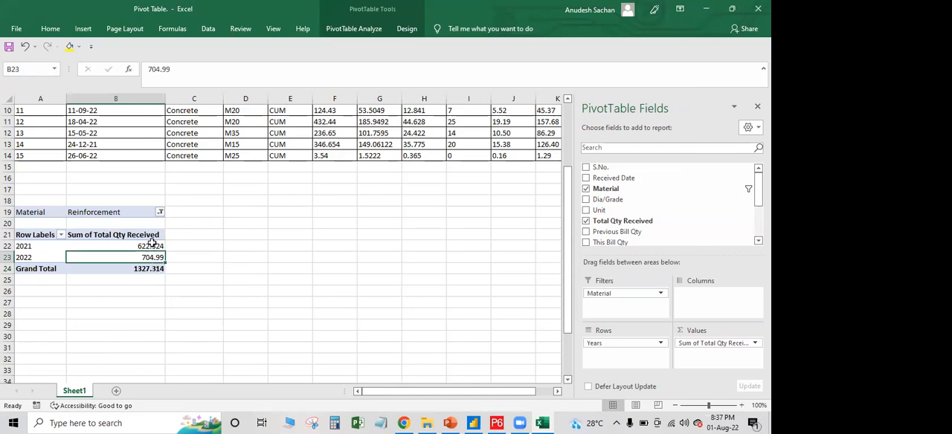
Drill down into the 2021 Reinforcement total to list its source records on a new sheet
{"action": "key", "text": "Up"}
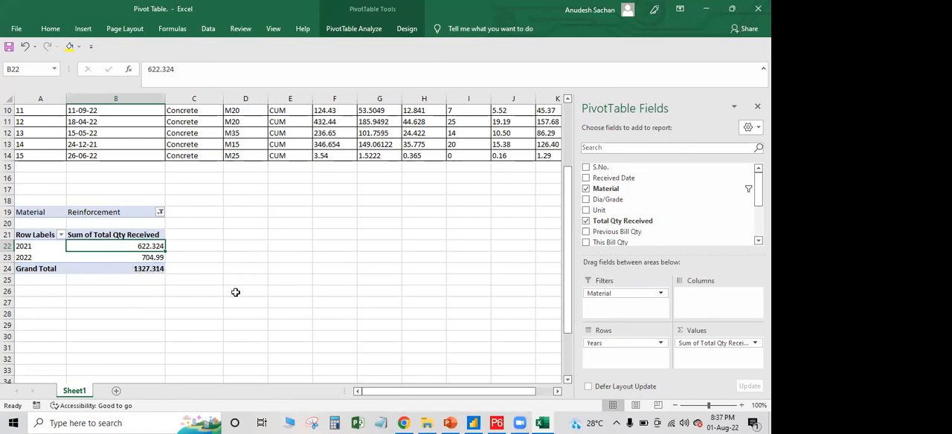
{"action": "scroll", "coordinate": [235, 292], "scroll_direction": "up", "scroll_amount": 3}
{"action": "scroll", "coordinate": [235, 293], "scroll_direction": "down", "scroll_amount": 3}
{"action": "double_click", "coordinate": [134, 245]}
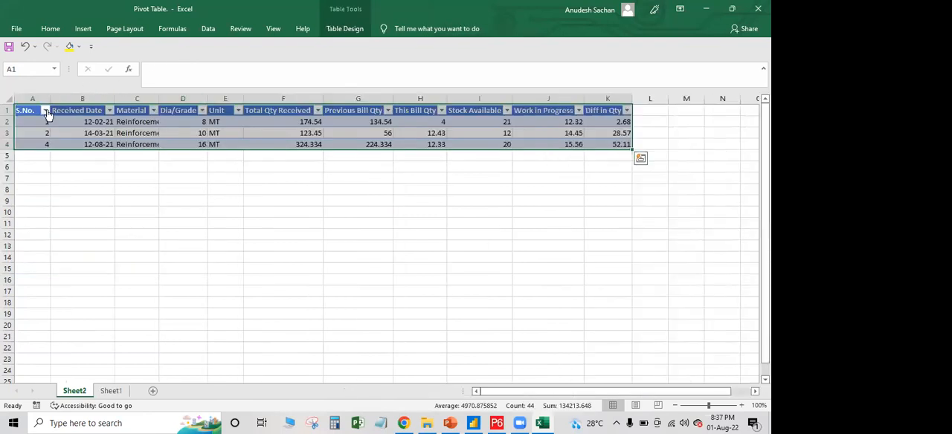
Check the sum of Total Qty Received in F2 to F4 of the drill-down records and return to Sheet1
{"action": "left_click_drag", "start_coordinate": [30, 110], "coordinate": [610, 148]}
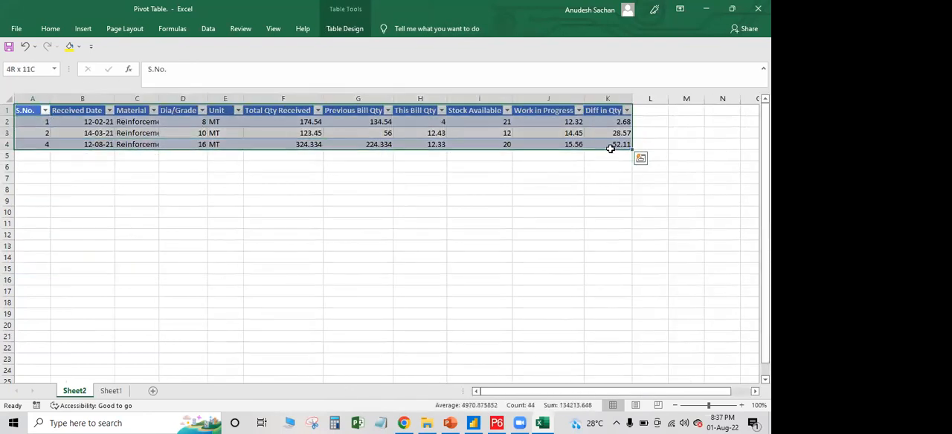
{"action": "left_click", "coordinate": [281, 110]}
{"action": "left_click_drag", "start_coordinate": [282, 121], "coordinate": [285, 145]}
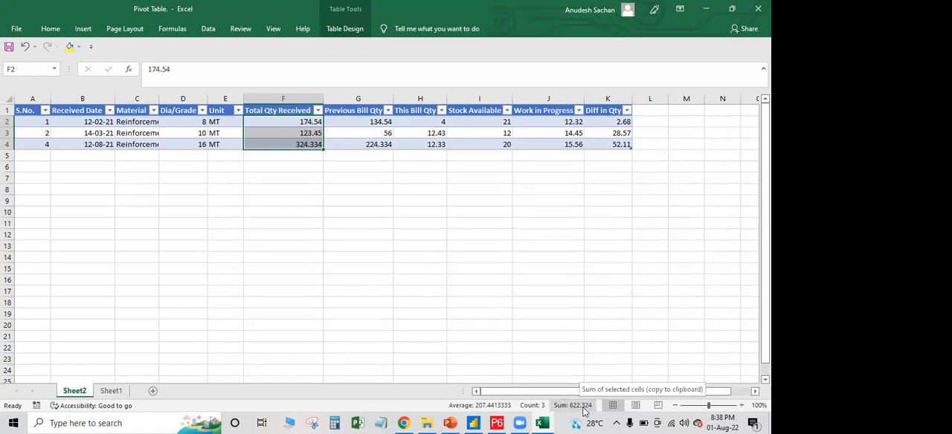
{"action": "left_click", "coordinate": [107, 391]}
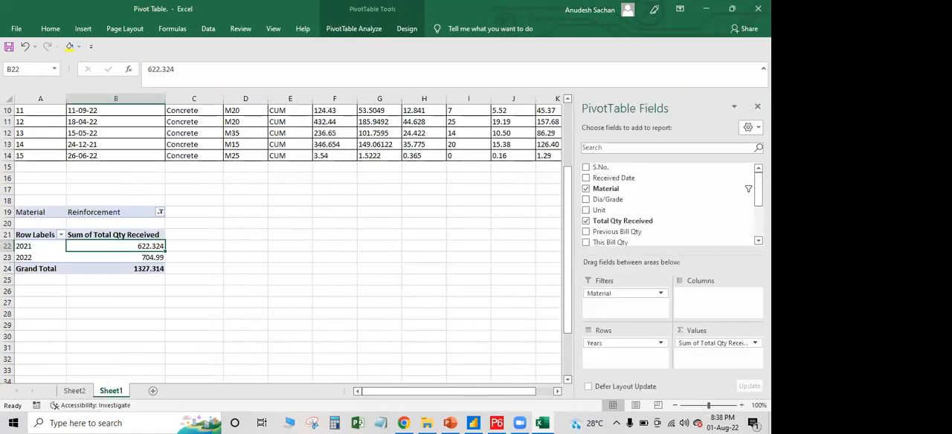
Close and redisplay the PivotTable field list, and move Material from the filters back to the rows below Years
{"action": "left_click", "coordinate": [758, 106]}
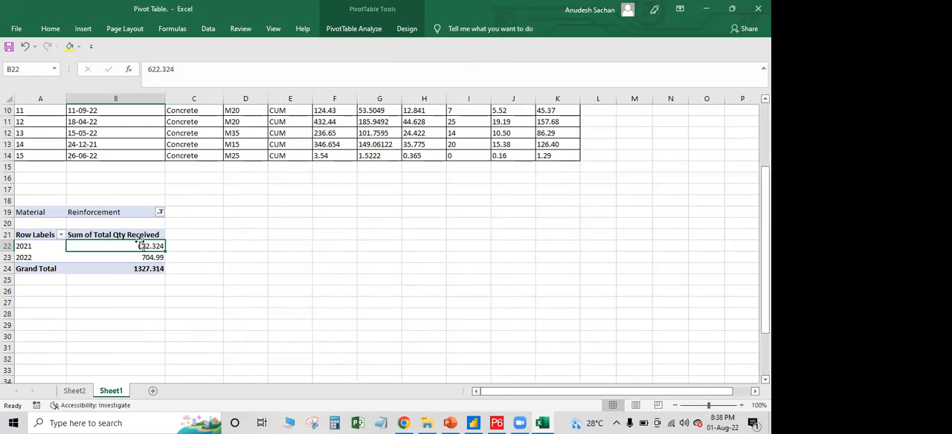
{"action": "left_click", "coordinate": [43, 246]}
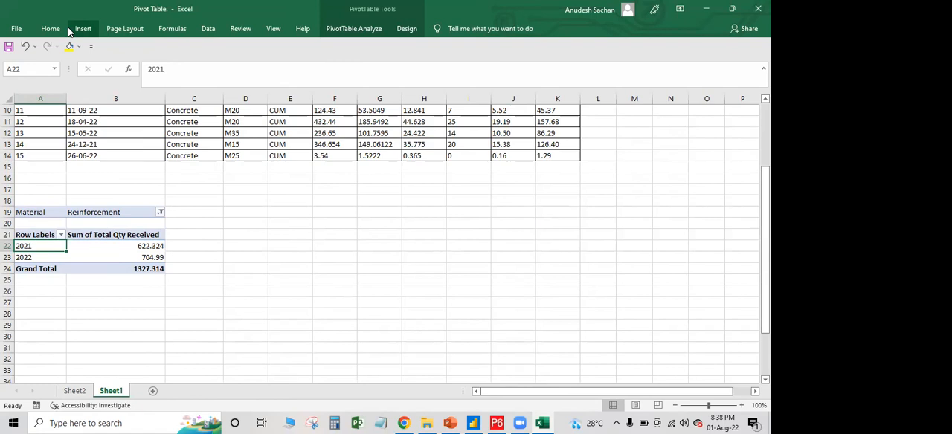
{"action": "left_click", "coordinate": [363, 30]}
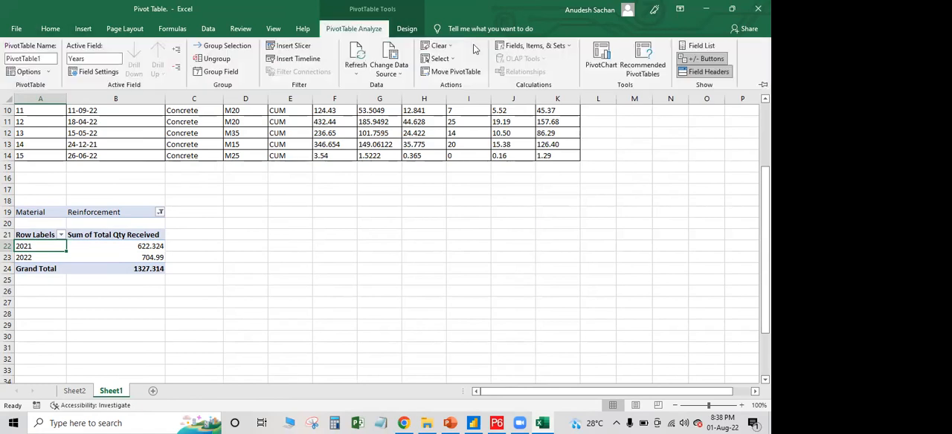
{"action": "left_click", "coordinate": [701, 46]}
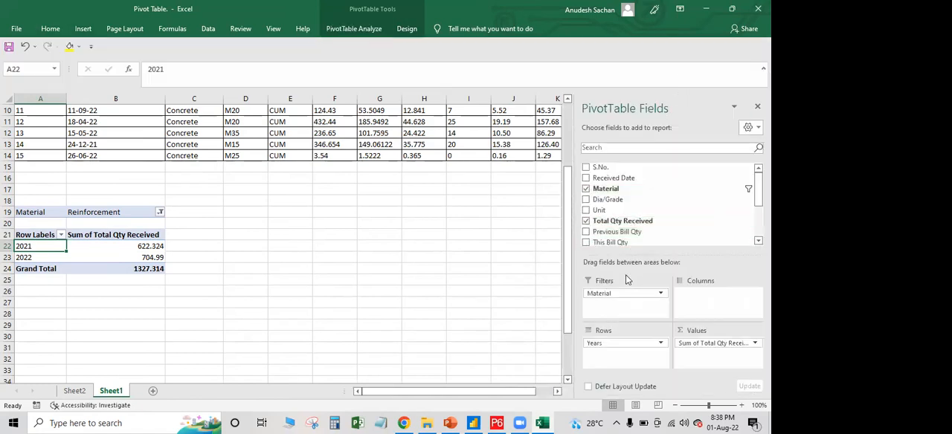
{"action": "left_click_drag", "start_coordinate": [616, 300], "coordinate": [624, 354]}
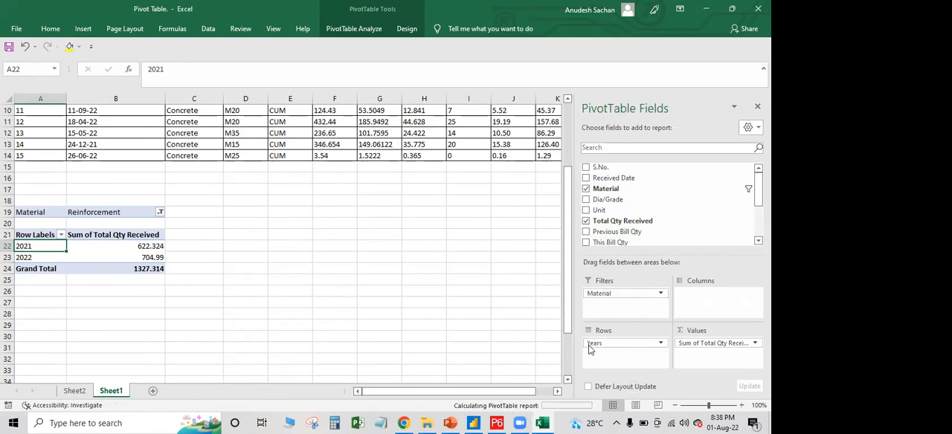
Insert a column PivotChart of Total Qty Received by year and material from the pivot table
{"action": "left_click", "coordinate": [83, 30]}
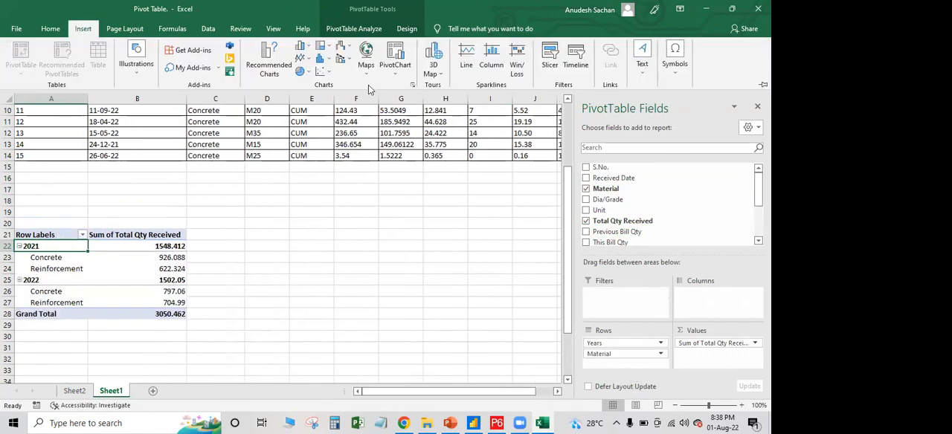
{"action": "left_click", "coordinate": [268, 64]}
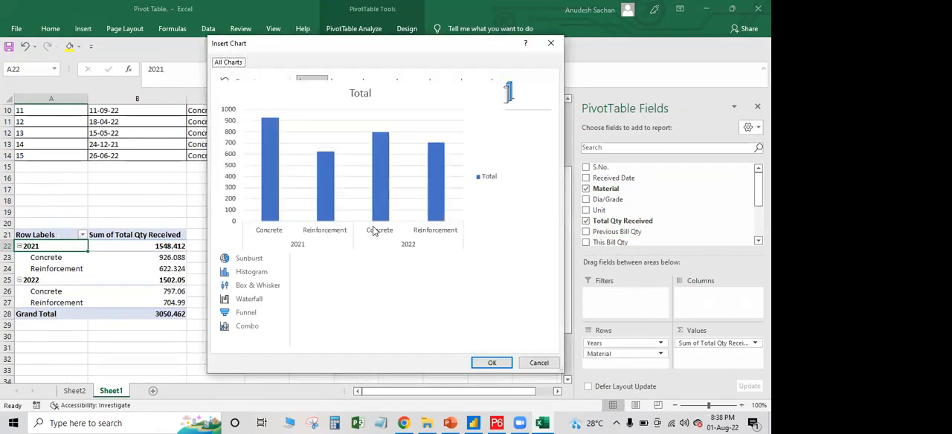
{"action": "left_click", "coordinate": [491, 366]}
Position and resize the PivotChart beside the pivot table, spanning about columns D to I and rows 17 to 32, and close the field list
{"action": "left_click_drag", "start_coordinate": [340, 186], "coordinate": [388, 212]}
{"action": "left_click_drag", "start_coordinate": [220, 354], "coordinate": [315, 290]}
{"action": "left_click_drag", "start_coordinate": [447, 202], "coordinate": [383, 204]}
{"action": "left_click_drag", "start_coordinate": [338, 285], "coordinate": [339, 364]}
{"action": "left_click_drag", "start_coordinate": [428, 275], "coordinate": [500, 275]}
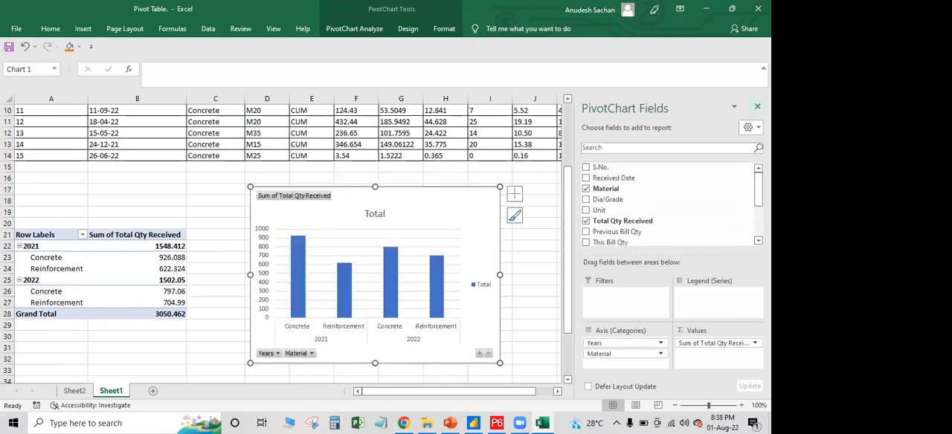
{"action": "left_click", "coordinate": [757, 106]}
{"action": "left_click", "coordinate": [581, 192]}
Create a second PivotTable from range A1:K14, placed on the existing worksheet at cell A40
{"action": "scroll", "coordinate": [85, 176], "scroll_direction": "up", "scroll_amount": 3}
{"action": "left_click", "coordinate": [43, 115]}
{"action": "left_click_drag", "start_coordinate": [306, 195], "coordinate": [563, 276]}
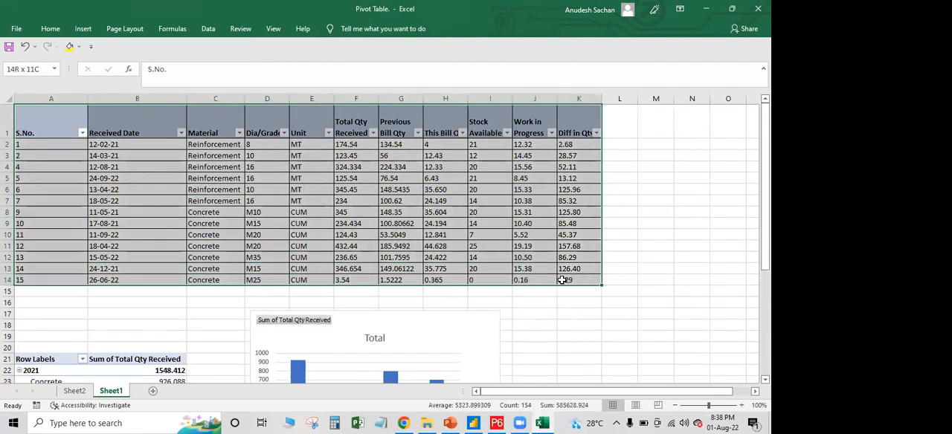
{"action": "left_click", "coordinate": [82, 28]}
{"action": "left_click", "coordinate": [20, 55]}
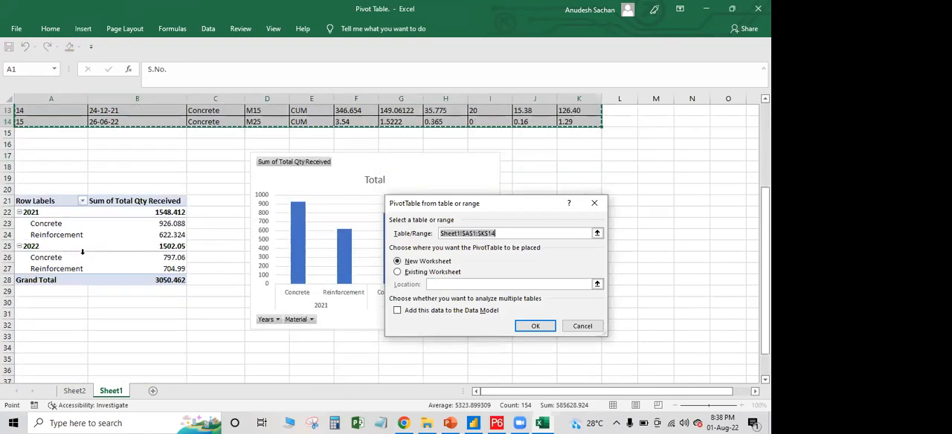
{"action": "scroll", "coordinate": [83, 252], "scroll_direction": "down", "scroll_amount": 7}
{"action": "left_click", "coordinate": [397, 272]}
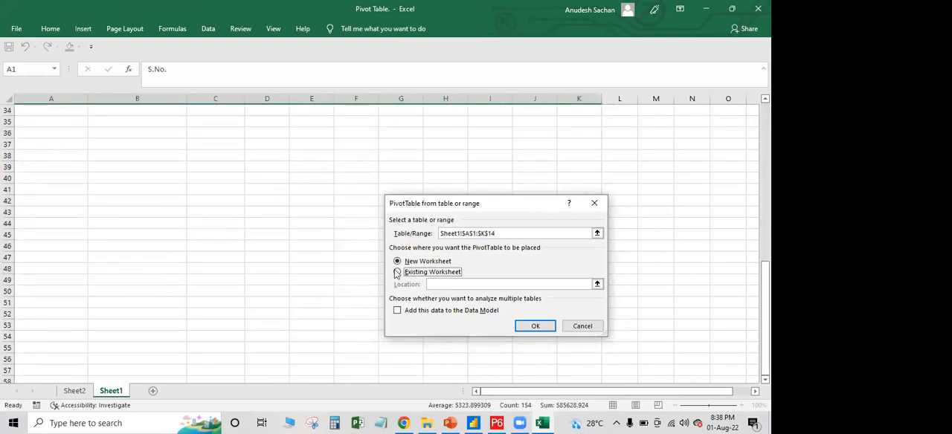
{"action": "left_click", "coordinate": [37, 176]}
{"action": "left_click", "coordinate": [528, 327]}
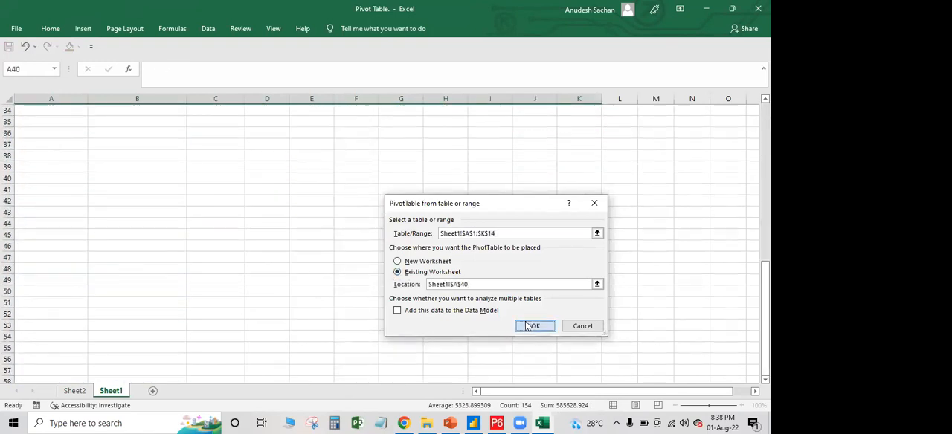
Add Received Date to the second PivotTable's rows by year and quarter, expand and collapse 2021, and remove Quarters
{"action": "left_click_drag", "start_coordinate": [598, 183], "coordinate": [439, 354]}
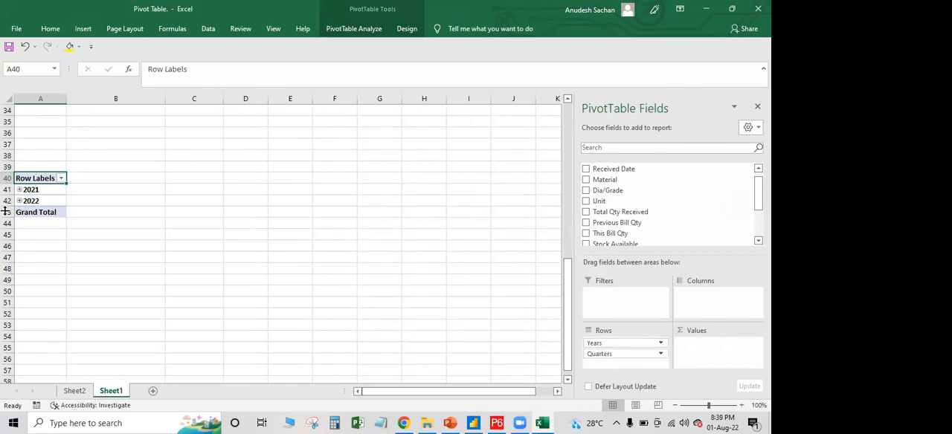
{"action": "left_click", "coordinate": [20, 190]}
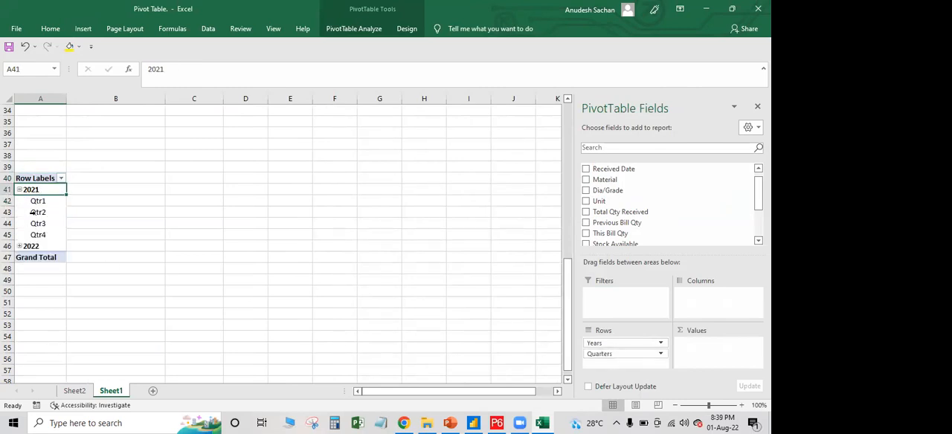
{"action": "left_click", "coordinate": [19, 189]}
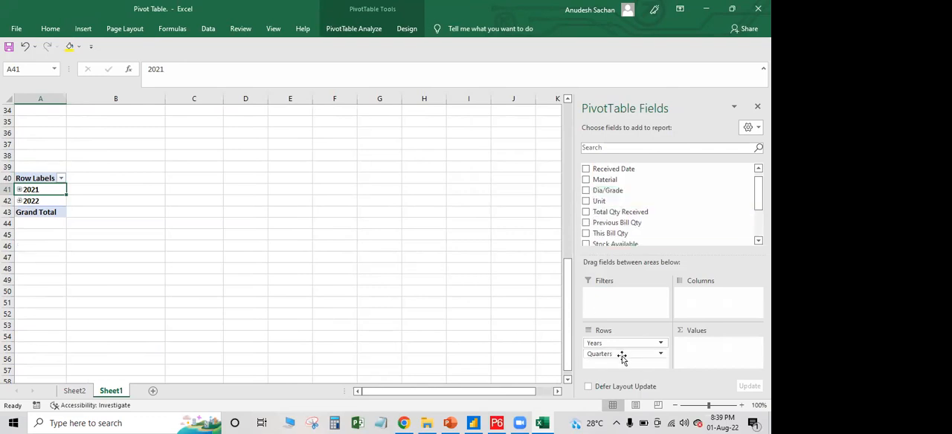
{"action": "left_click_drag", "start_coordinate": [611, 353], "coordinate": [503, 322]}
Add Material to the rows below Years and summarize Diff in Qty as the sum in the values area
{"action": "left_click_drag", "start_coordinate": [606, 176], "coordinate": [622, 360]}
{"action": "scroll", "coordinate": [638, 236], "scroll_direction": "down", "scroll_amount": 2}
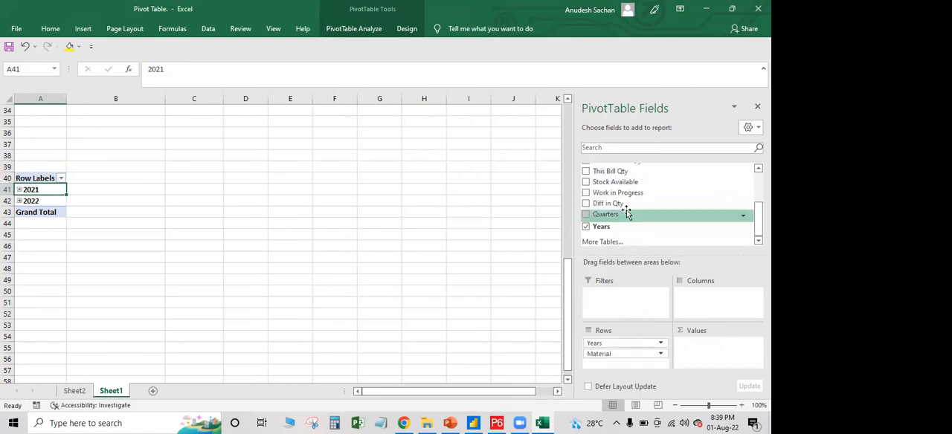
{"action": "left_click_drag", "start_coordinate": [625, 201], "coordinate": [713, 355]}
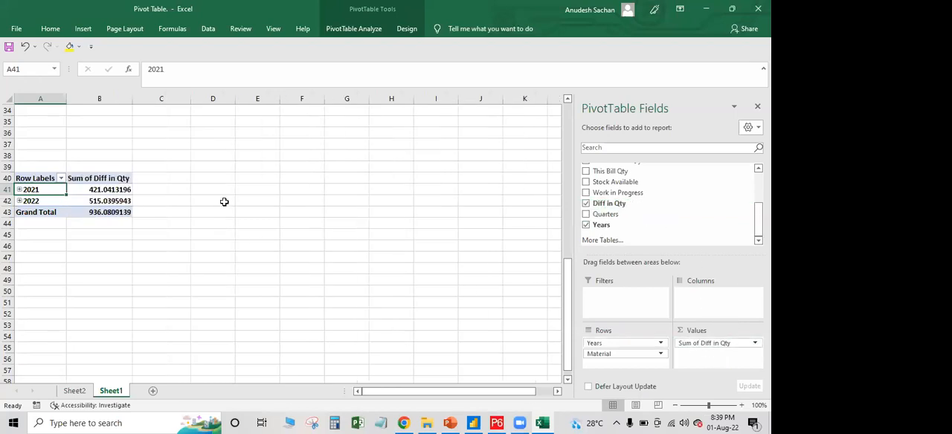
Insert a clustered bar PivotChart of the sum of Diff in Qty from the second PivotTable
{"action": "left_click", "coordinate": [60, 29]}
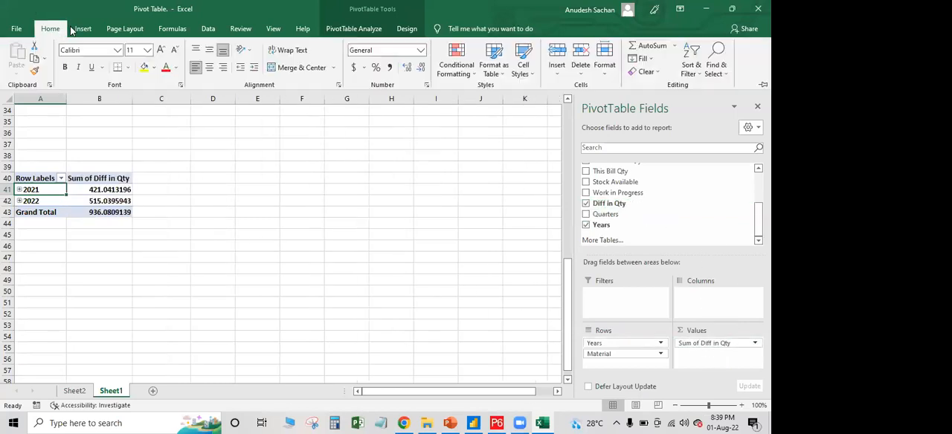
{"action": "left_click", "coordinate": [84, 29]}
{"action": "left_click", "coordinate": [260, 60]}
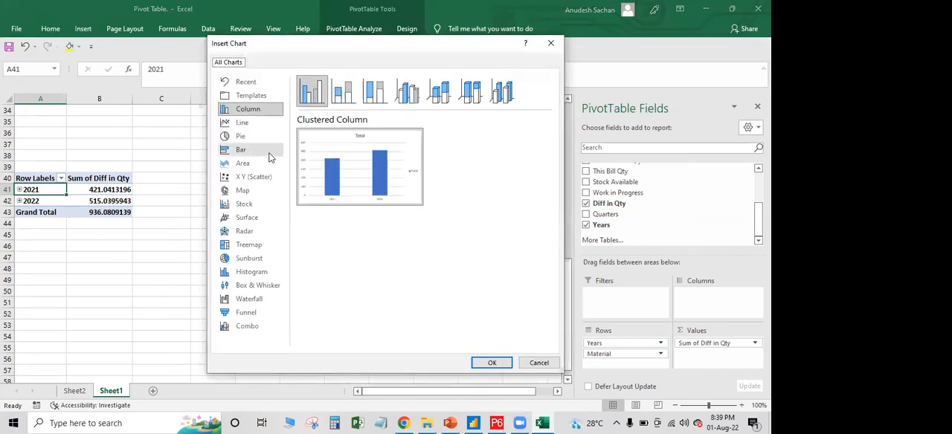
{"action": "left_click", "coordinate": [244, 150]}
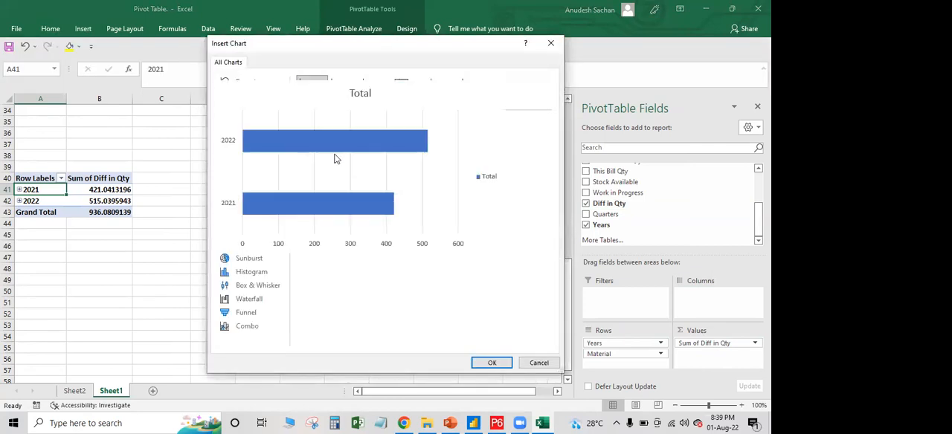
{"action": "left_click", "coordinate": [491, 363]}
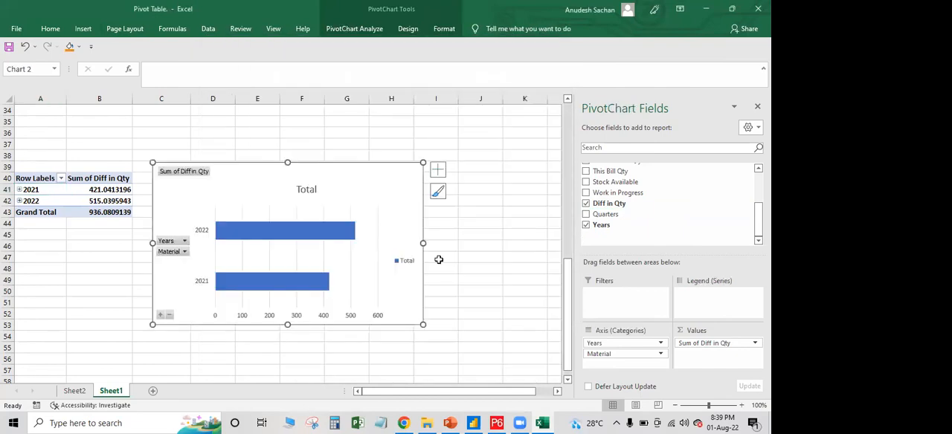
Move the bar PivotChart up the sheet to the lower right of the Total Qty Received column chart
{"action": "left_click_drag", "start_coordinate": [350, 185], "coordinate": [417, 163]}
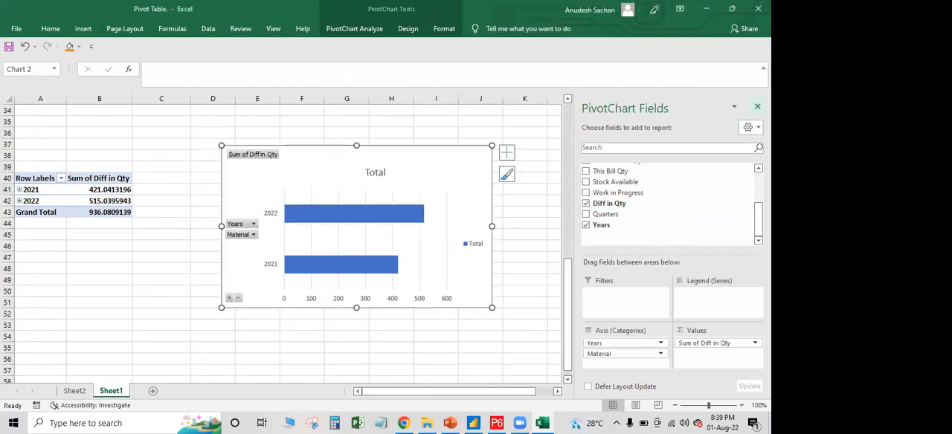
{"action": "scroll", "coordinate": [434, 334], "scroll_direction": "up", "scroll_amount": 5}
{"action": "left_click_drag", "start_coordinate": [428, 332], "coordinate": [605, 226]}
Redisplay the second PivotTable's field list, expand 2021 and 2022 to show their materials, and close the field list
{"action": "left_click", "coordinate": [64, 364]}
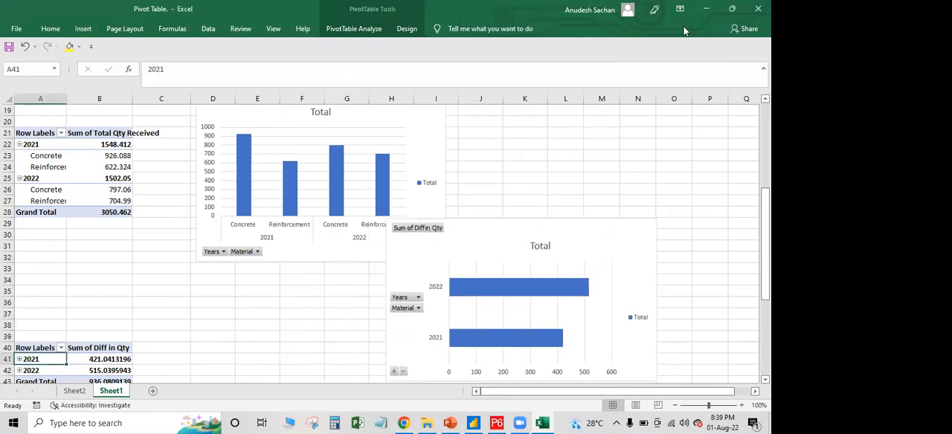
{"action": "left_click", "coordinate": [362, 28]}
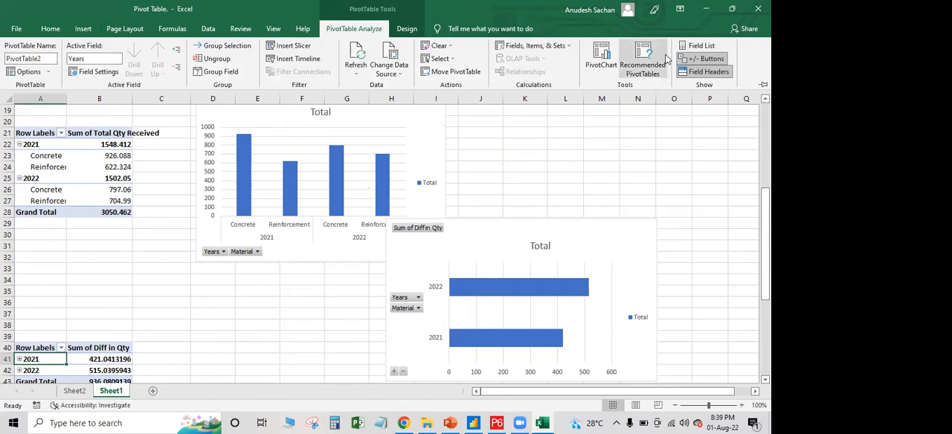
{"action": "left_click", "coordinate": [699, 48]}
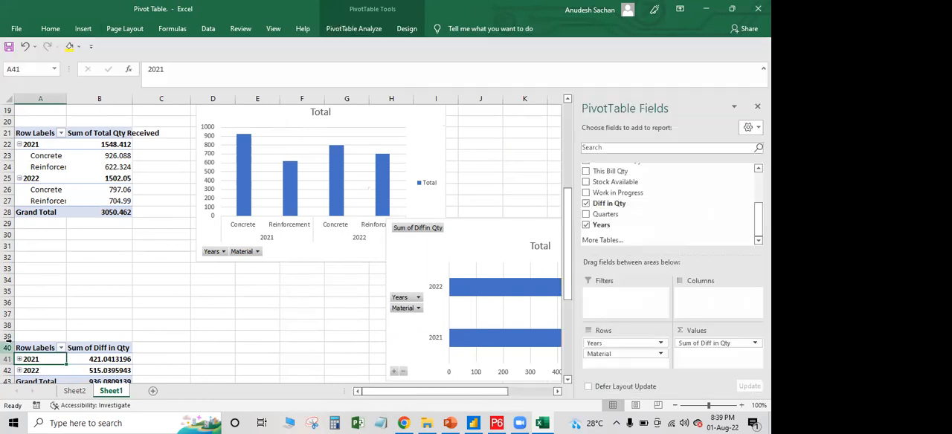
{"action": "scroll", "coordinate": [43, 321], "scroll_direction": "down", "scroll_amount": 3}
{"action": "left_click", "coordinate": [19, 258]}
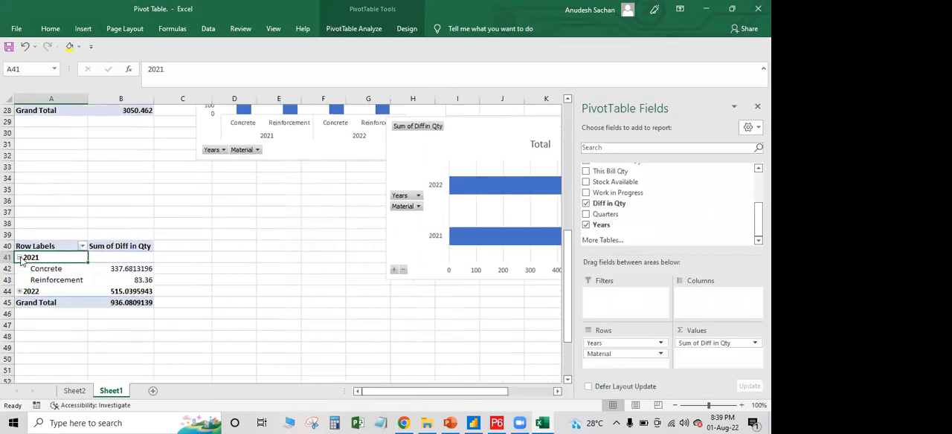
{"action": "left_click", "coordinate": [20, 291]}
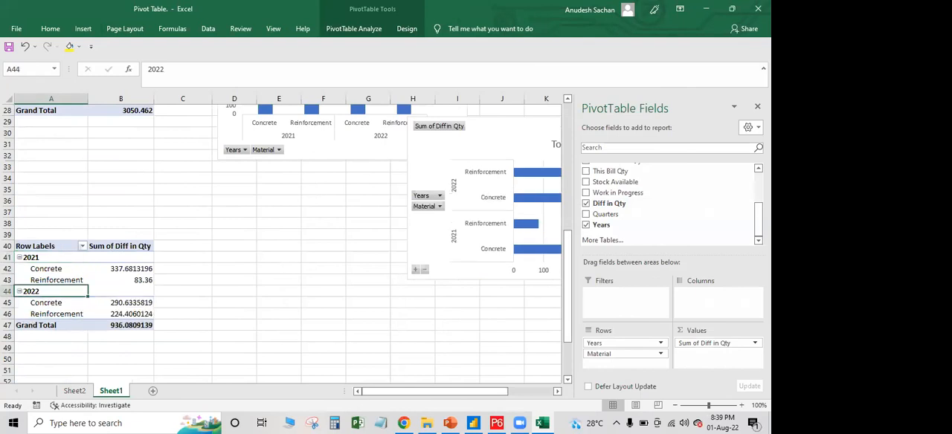
{"action": "left_click", "coordinate": [757, 106]}
Place the Diff in Qty bar chart directly beside the column chart, spanning about rows 17 to 31
{"action": "scroll", "coordinate": [412, 304], "scroll_direction": "up", "scroll_amount": 3}
{"action": "left_click_drag", "start_coordinate": [499, 228], "coordinate": [563, 134]}
{"action": "scroll", "coordinate": [480, 260], "scroll_direction": "up", "scroll_amount": 2}
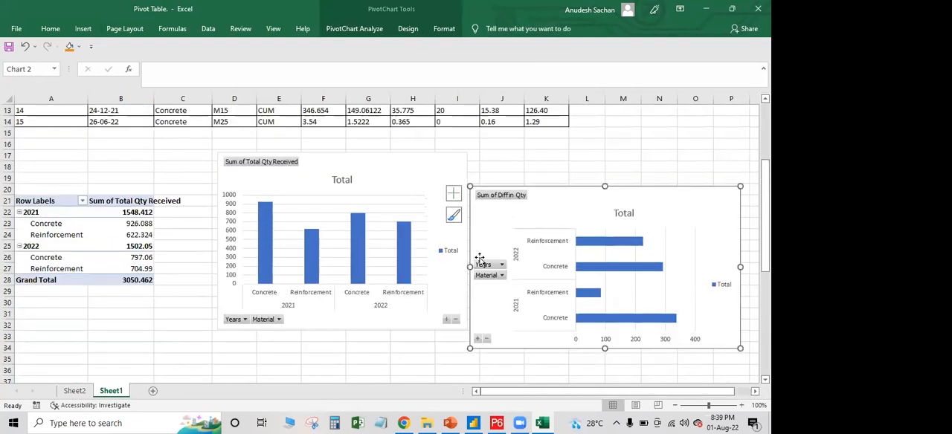
{"action": "double_click", "coordinate": [554, 197]}
{"action": "left_click", "coordinate": [757, 107]}
{"action": "left_click_drag", "start_coordinate": [576, 183], "coordinate": [574, 166]}
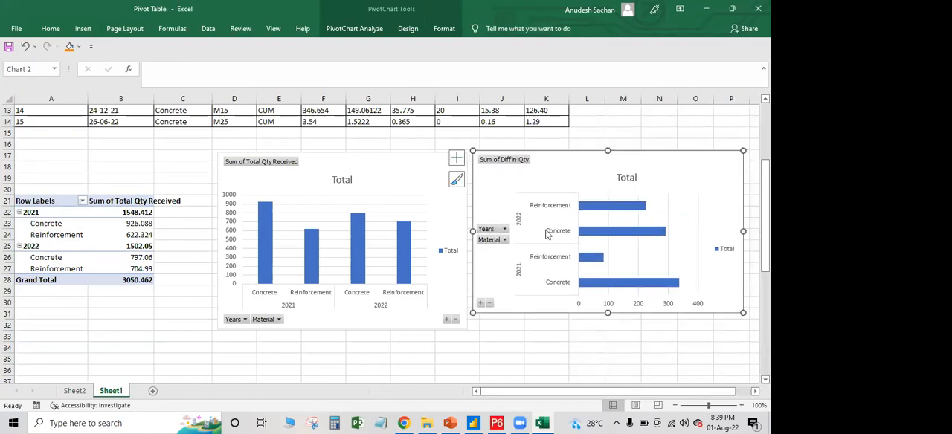
Shorten the Total Qty Received column chart to end at about row 31, level with the bar chart, and deselect it
{"action": "left_click", "coordinate": [367, 320]}
{"action": "left_click_drag", "start_coordinate": [343, 318], "coordinate": [344, 310]}
{"action": "left_click", "coordinate": [376, 337]}
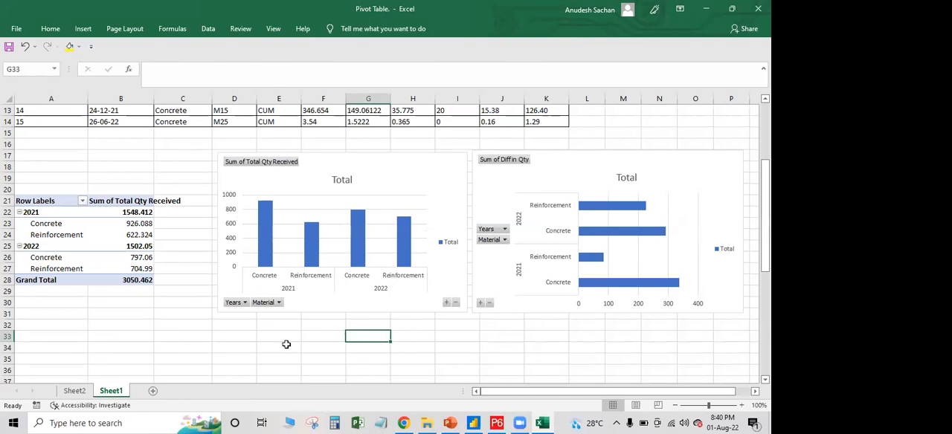
Insert Material and Years slicers for the Total Qty Received column chart and move both off the chart over the PivotTable
{"action": "left_click", "coordinate": [421, 171]}
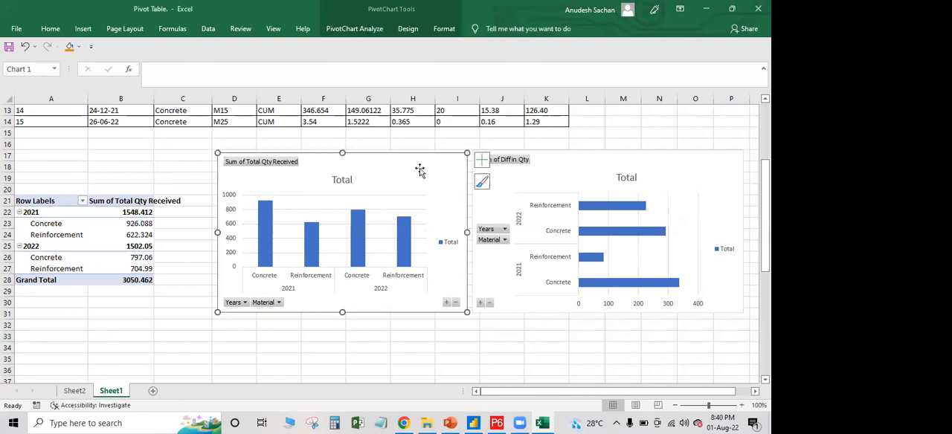
{"action": "left_click", "coordinate": [364, 30]}
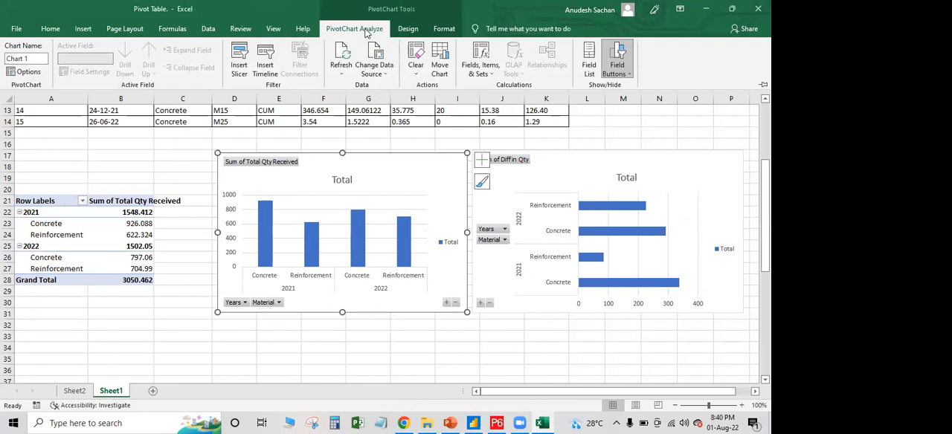
{"action": "left_click", "coordinate": [239, 55]}
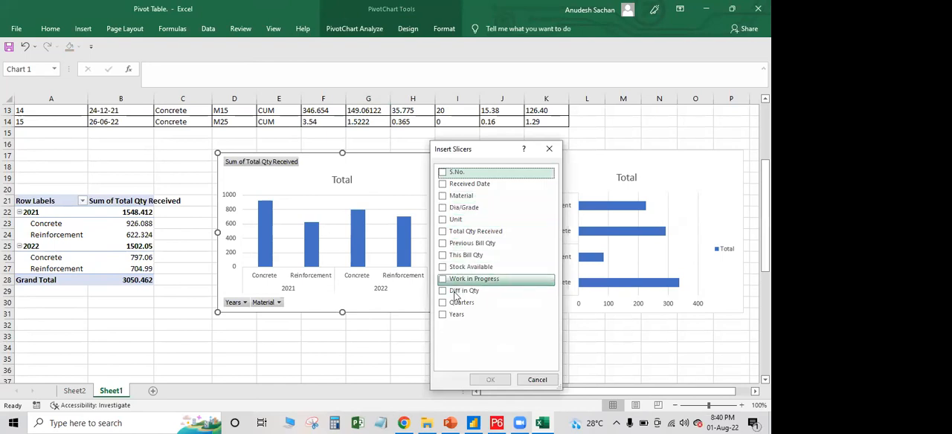
{"action": "left_click", "coordinate": [443, 316]}
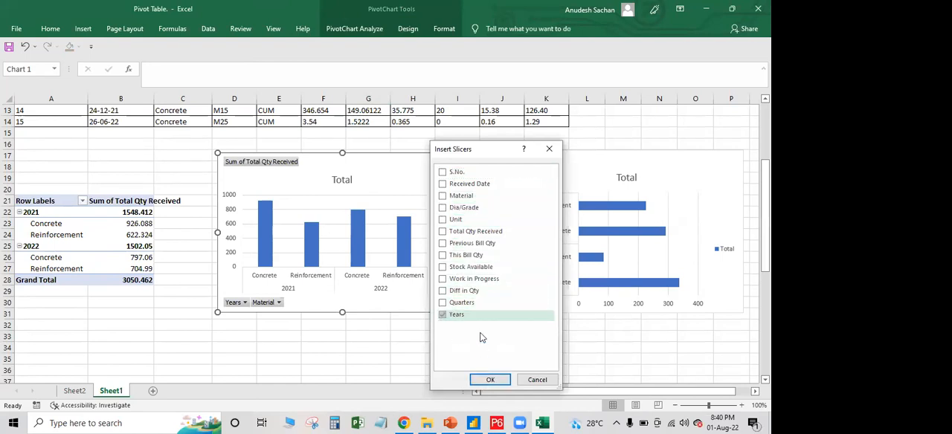
{"action": "left_click", "coordinate": [452, 195]}
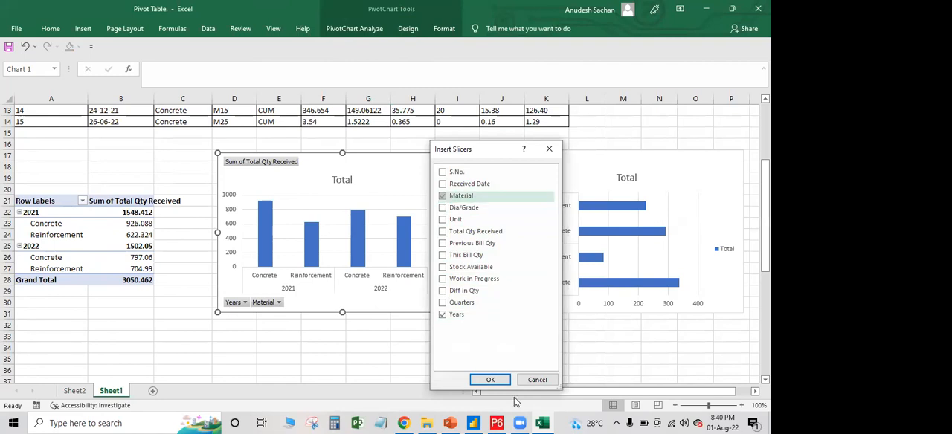
{"action": "left_click", "coordinate": [490, 380]}
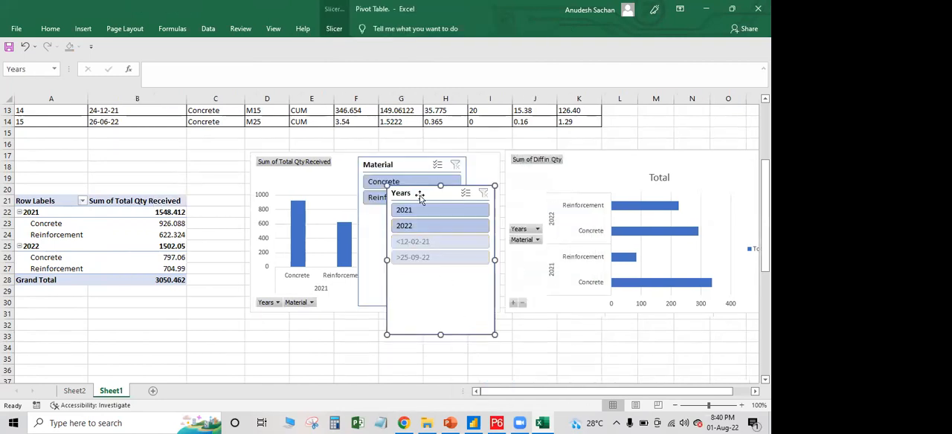
{"action": "left_click_drag", "start_coordinate": [486, 207], "coordinate": [150, 223]}
{"action": "left_click_drag", "start_coordinate": [398, 162], "coordinate": [140, 147]}
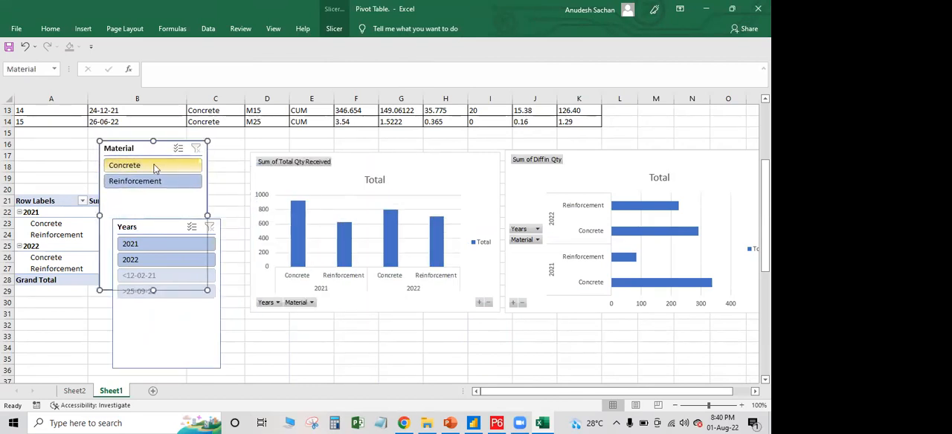
Filter the column chart to Concrete and 2021 with the slicers, and clear both filters
{"action": "left_click", "coordinate": [155, 165]}
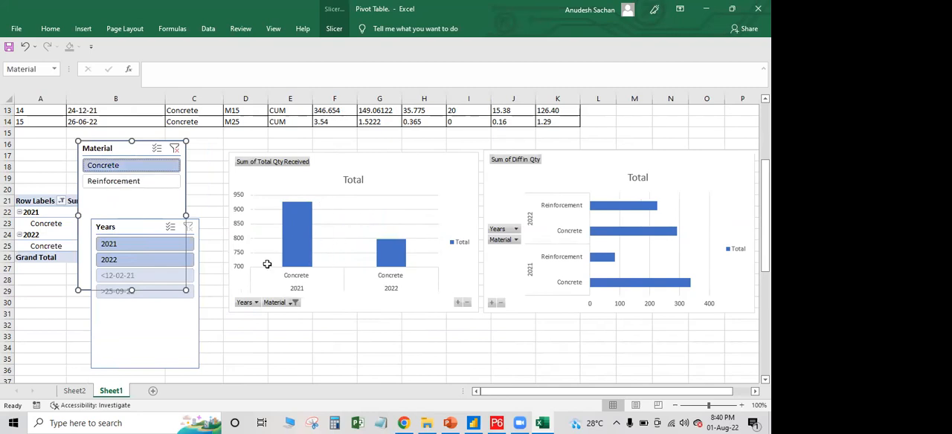
{"action": "left_click", "coordinate": [128, 246]}
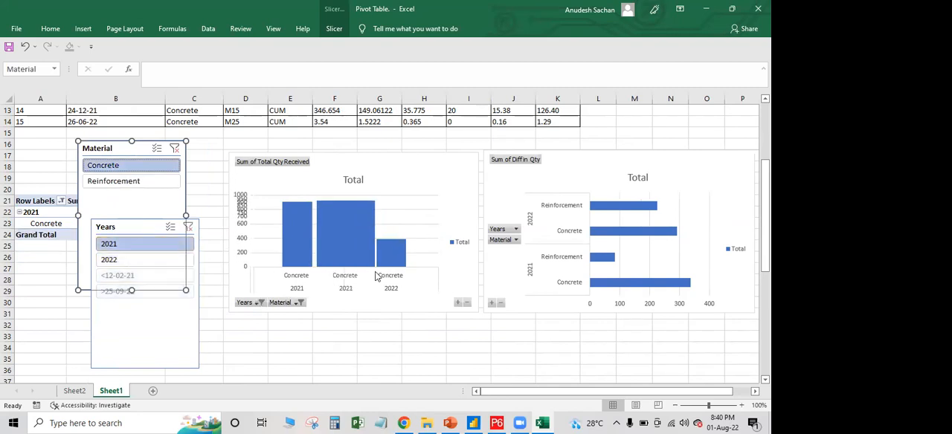
{"action": "left_click", "coordinate": [174, 148]}
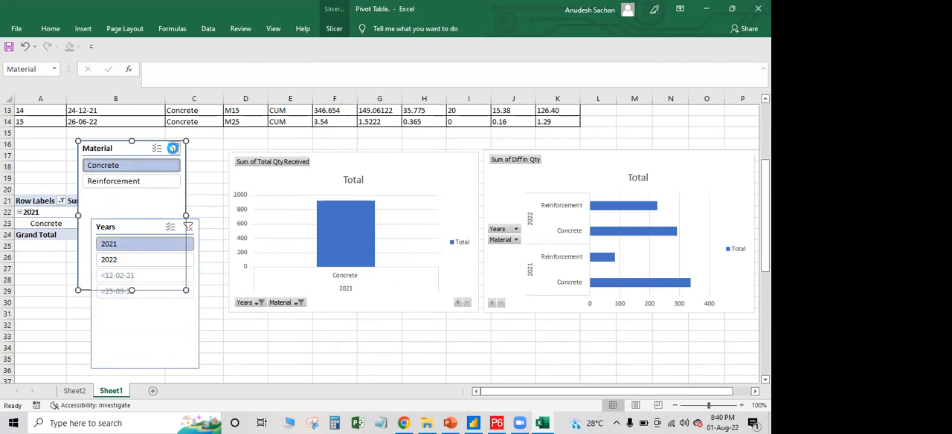
{"action": "left_click", "coordinate": [211, 226]}
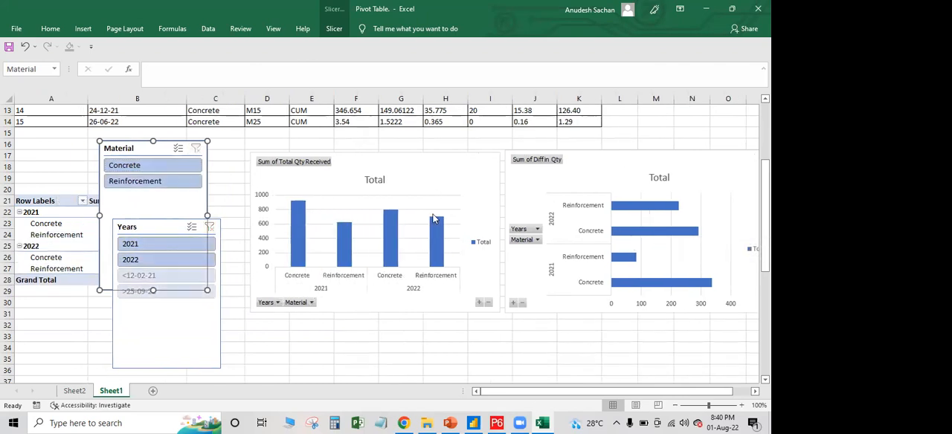
Shift the Years slicer clear of the Material slicer's title and connect the Material slicer to PivotTable2 as well
{"action": "left_click", "coordinate": [599, 171]}
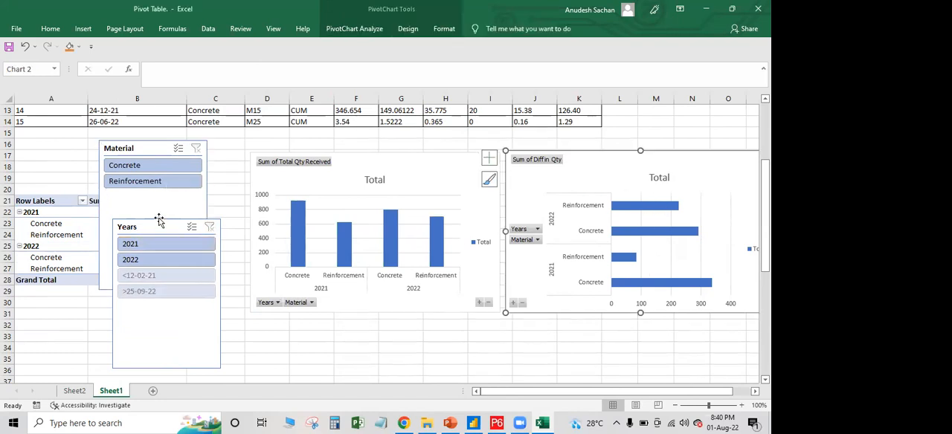
{"action": "left_click_drag", "start_coordinate": [160, 228], "coordinate": [187, 241]}
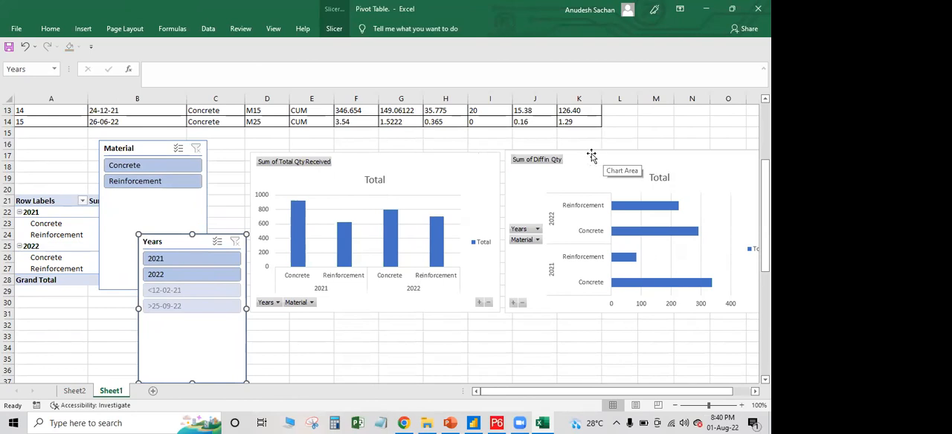
{"action": "right_click", "coordinate": [153, 147]}
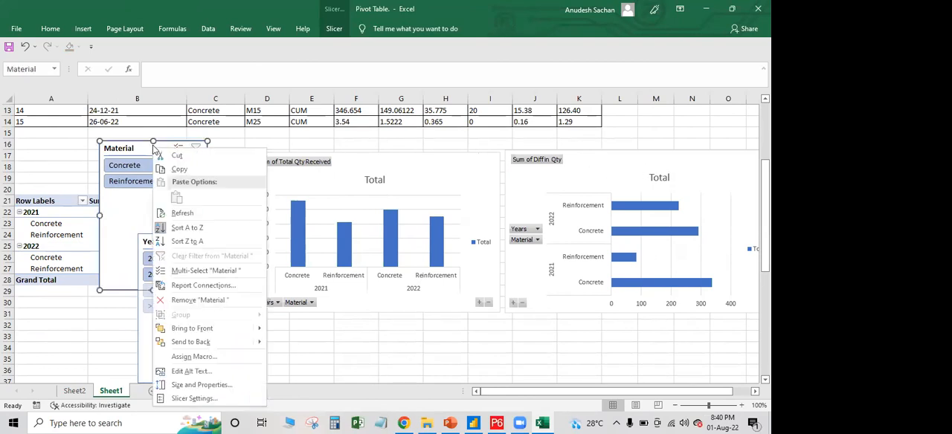
{"action": "left_click", "coordinate": [207, 289]}
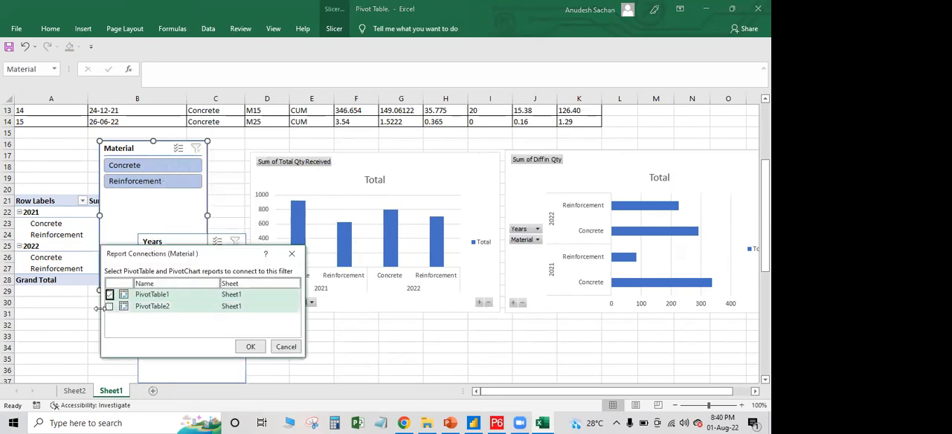
{"action": "left_click", "coordinate": [109, 308]}
{"action": "left_click", "coordinate": [253, 348]}
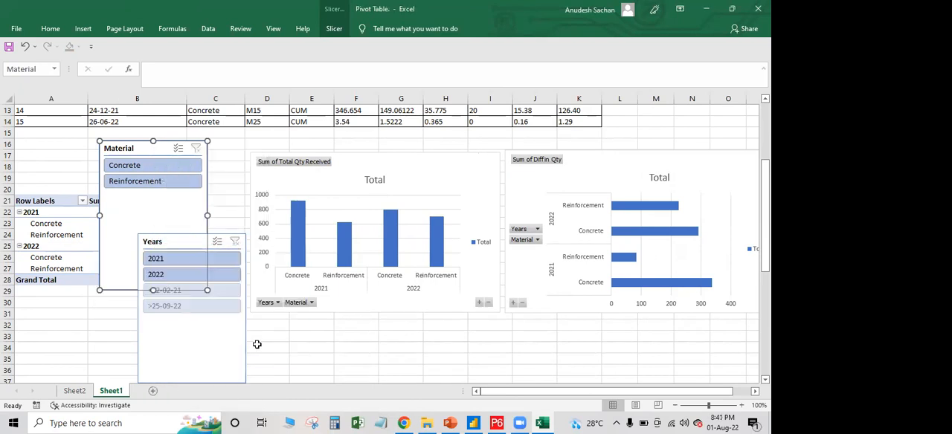
{"action": "left_click", "coordinate": [348, 325]}
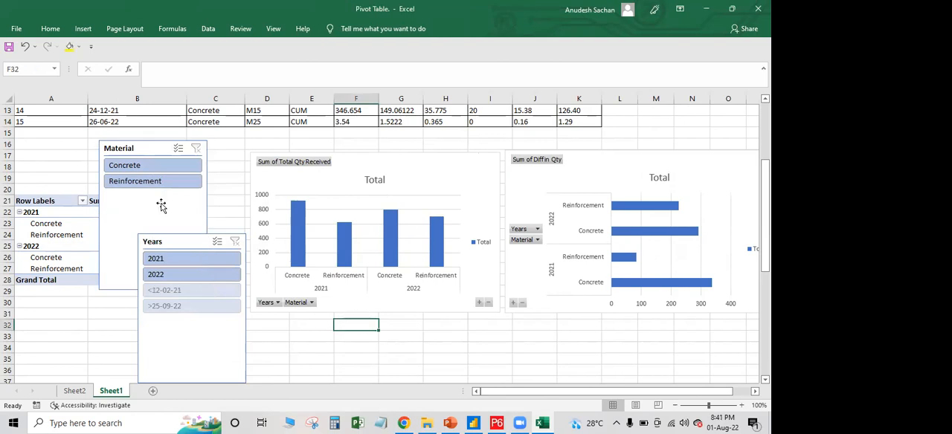
Filter both charts by Concrete and by Reinforcement in turn with the Material slicer, clearing the filter after each
{"action": "left_click", "coordinate": [150, 165]}
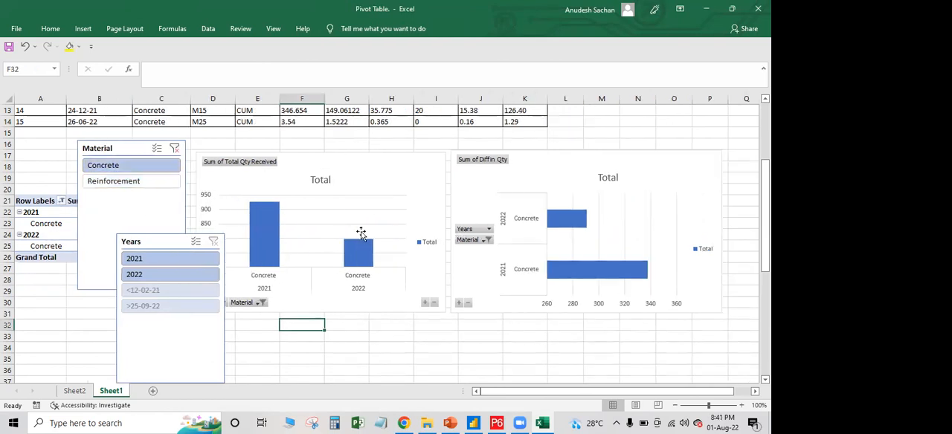
{"action": "left_click", "coordinate": [175, 148]}
{"action": "left_click", "coordinate": [178, 182]}
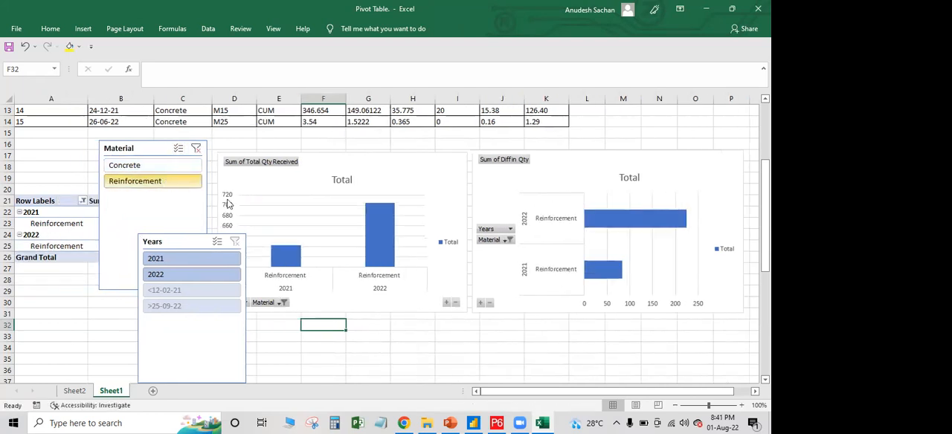
{"action": "left_click", "coordinate": [195, 149]}
Shorten the Material slicer to fit its two items and place it just below the Diff in Qty bar chart
{"action": "left_click", "coordinate": [119, 229]}
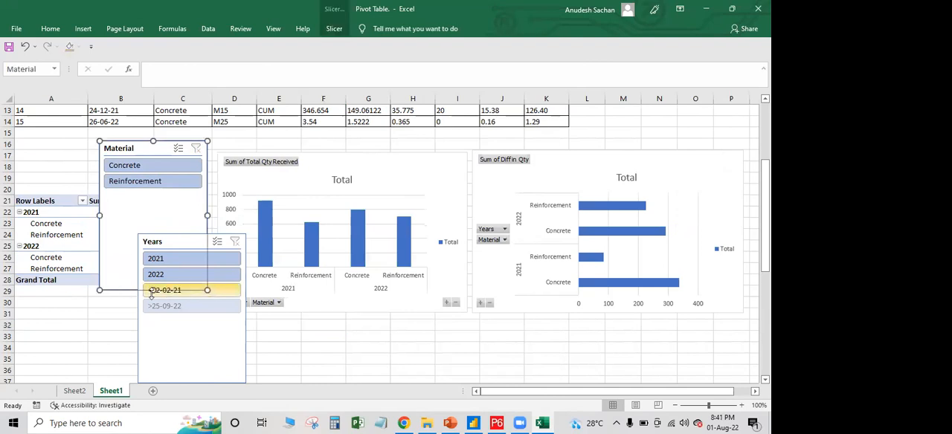
{"action": "left_click_drag", "start_coordinate": [152, 291], "coordinate": [154, 201]}
{"action": "left_click_drag", "start_coordinate": [154, 158], "coordinate": [654, 334]}
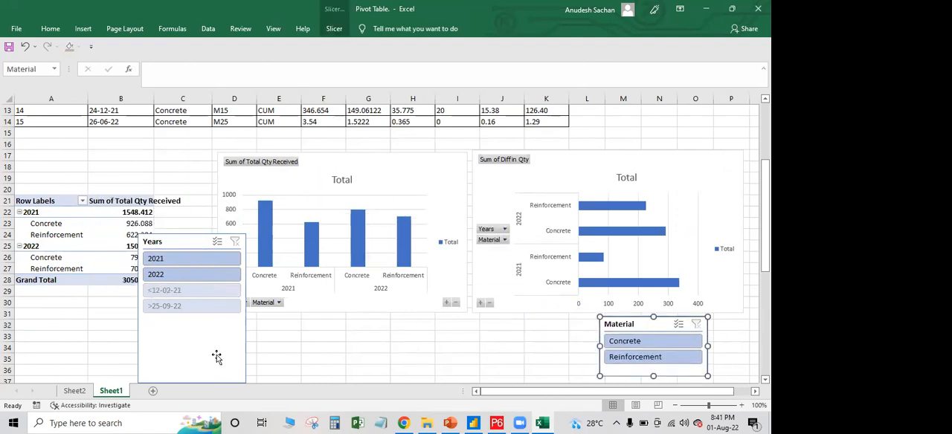
Move the Years slicer below the charts beside the Material slicer and shorten it to show only 2021 and 2022
{"action": "left_click", "coordinate": [217, 357]}
{"action": "scroll", "coordinate": [196, 316], "scroll_direction": "down", "scroll_amount": 1}
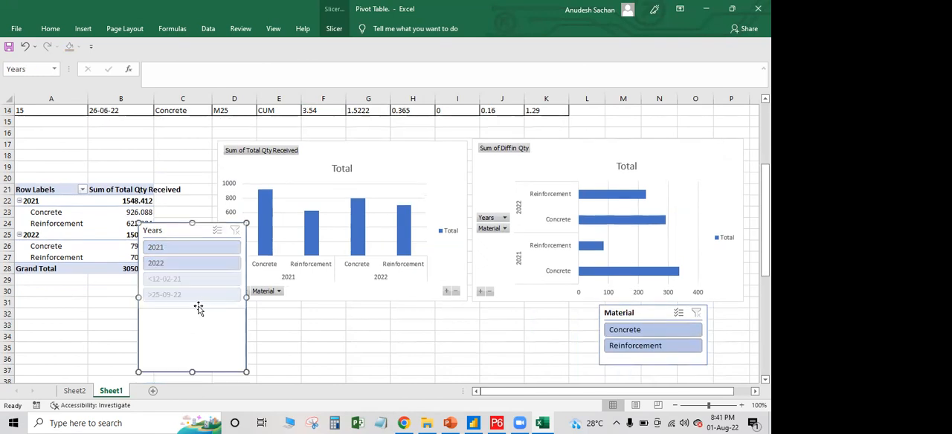
{"action": "left_click_drag", "start_coordinate": [184, 233], "coordinate": [481, 260]}
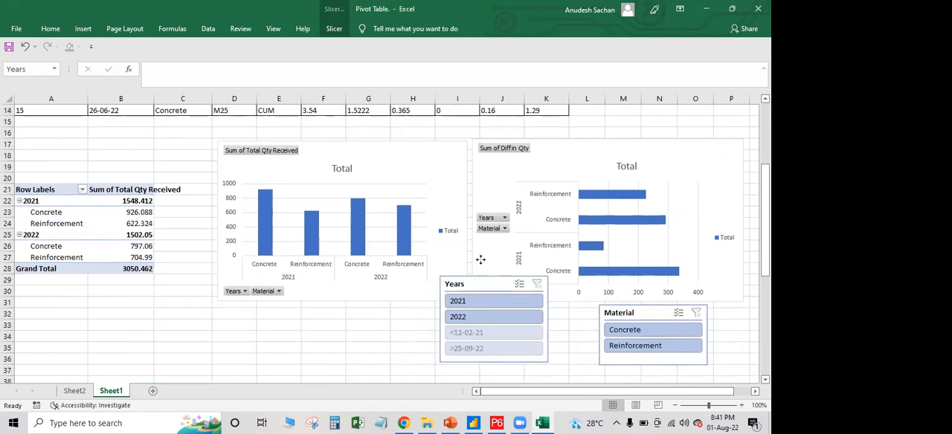
{"action": "left_click_drag", "start_coordinate": [489, 340], "coordinate": [486, 308]}
{"action": "left_click_drag", "start_coordinate": [478, 262], "coordinate": [509, 328]}
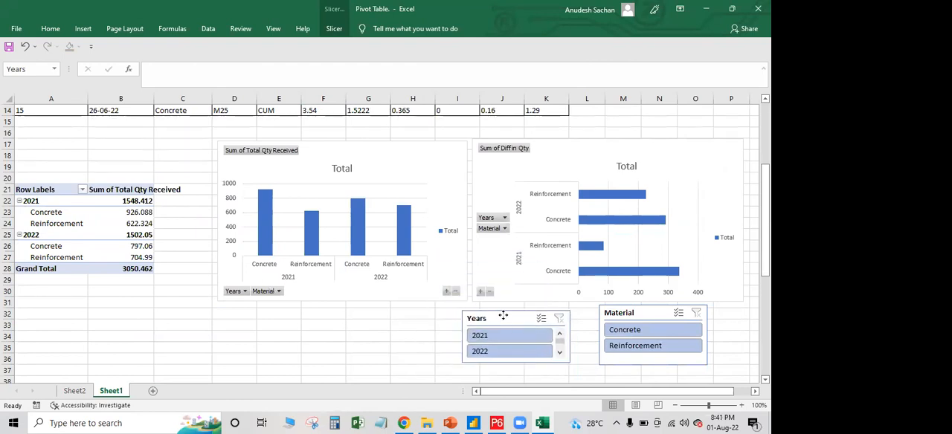
Connect the Years slicer to PivotTable2 in addition to PivotTable1
{"action": "right_click", "coordinate": [496, 319]}
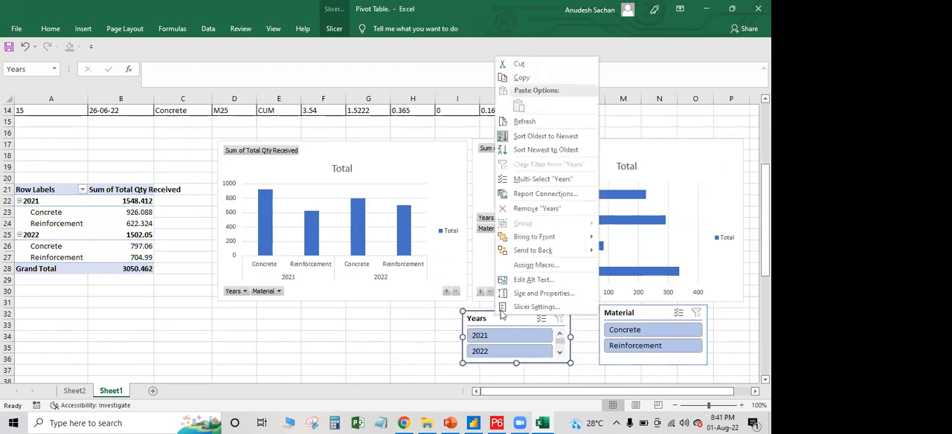
{"action": "left_click", "coordinate": [532, 194]}
{"action": "left_click", "coordinate": [441, 211]}
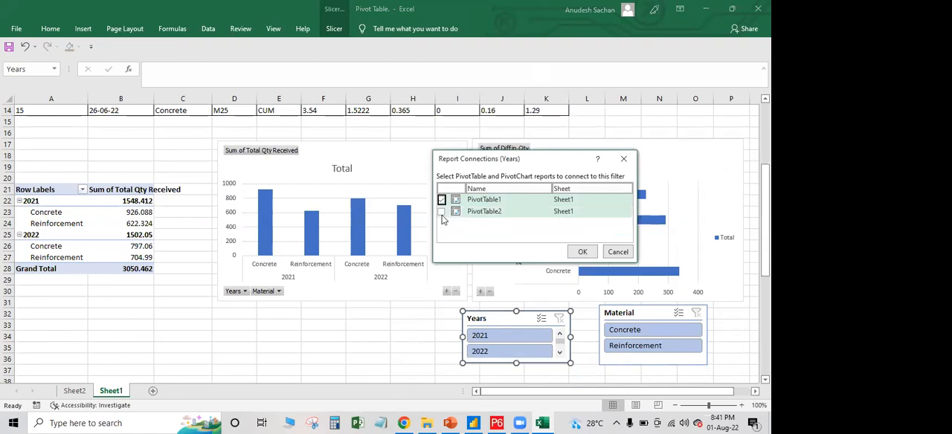
{"action": "left_click", "coordinate": [582, 252]}
Align the Years slicer with the bar chart's lower-left corner, make it slightly taller, and deselect it
{"action": "left_click", "coordinate": [552, 312]}
{"action": "left_click_drag", "start_coordinate": [559, 356], "coordinate": [558, 365]}
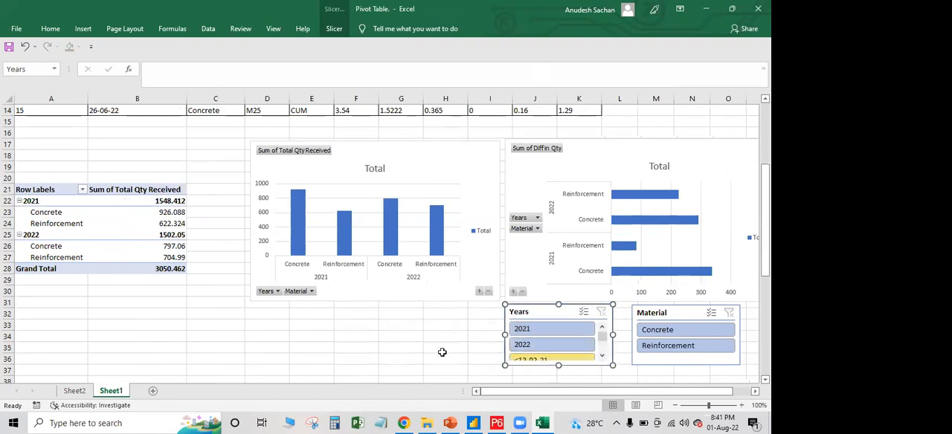
{"action": "left_click", "coordinate": [445, 347]}
Filter both charts to 2021 and Concrete with the connected slicers, and clear both filters
{"action": "left_click", "coordinate": [543, 329]}
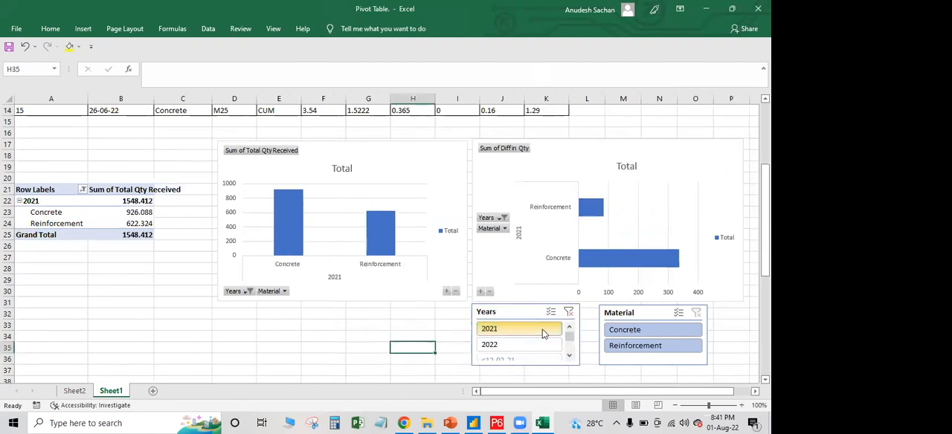
{"action": "left_click", "coordinate": [681, 331]}
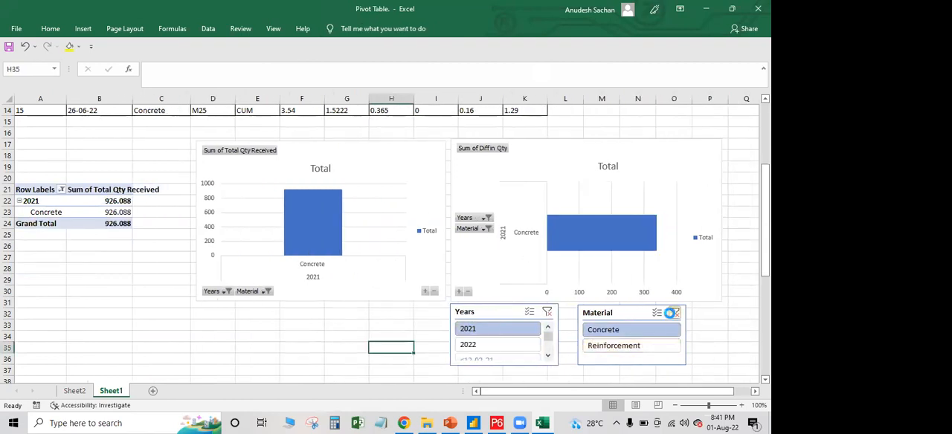
{"action": "left_click", "coordinate": [675, 313]}
{"action": "left_click", "coordinate": [569, 312]}
{"action": "left_click", "coordinate": [245, 351]}
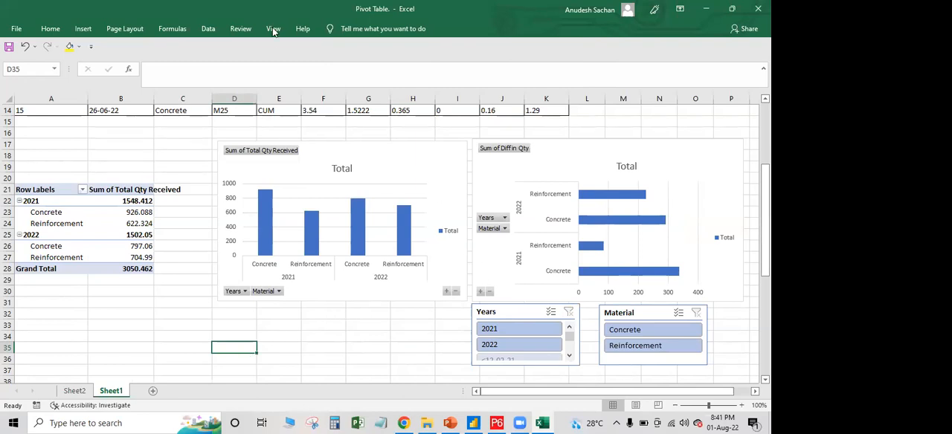
Close the Pivot Table workbook, saving its changes
{"action": "left_click", "coordinate": [758, 9]}
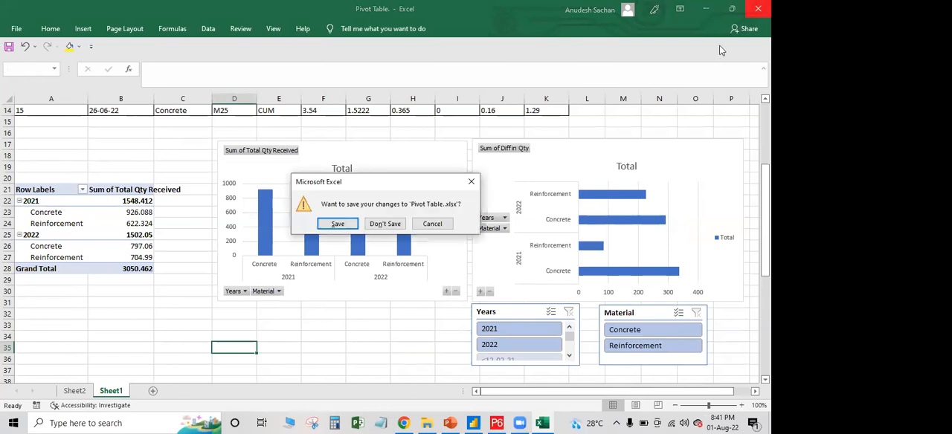
{"action": "left_click", "coordinate": [337, 226]}
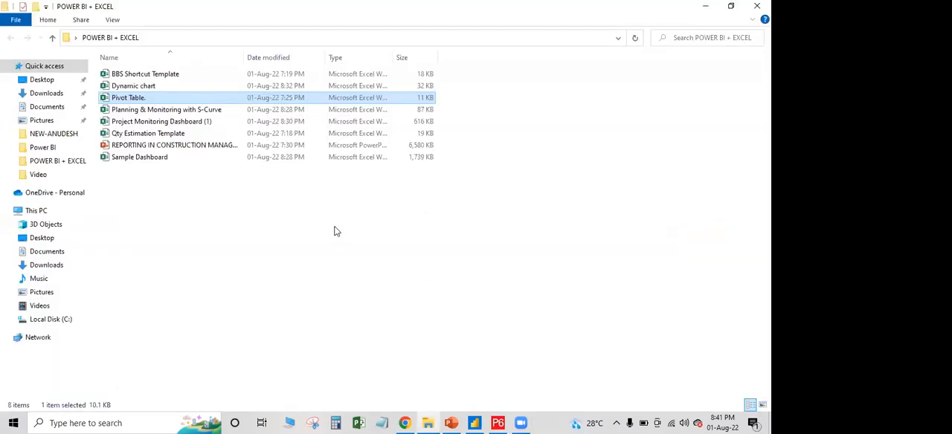
Open the BBS Shortcut Template and Qty Estimation Template workbooks from the POWER BI + EXCEL folder
{"action": "double_click", "coordinate": [172, 74]}
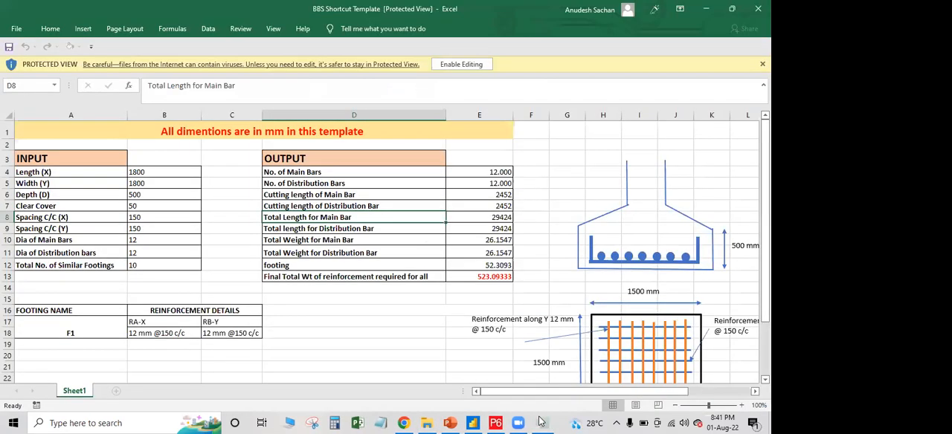
{"action": "left_click", "coordinate": [541, 422]}
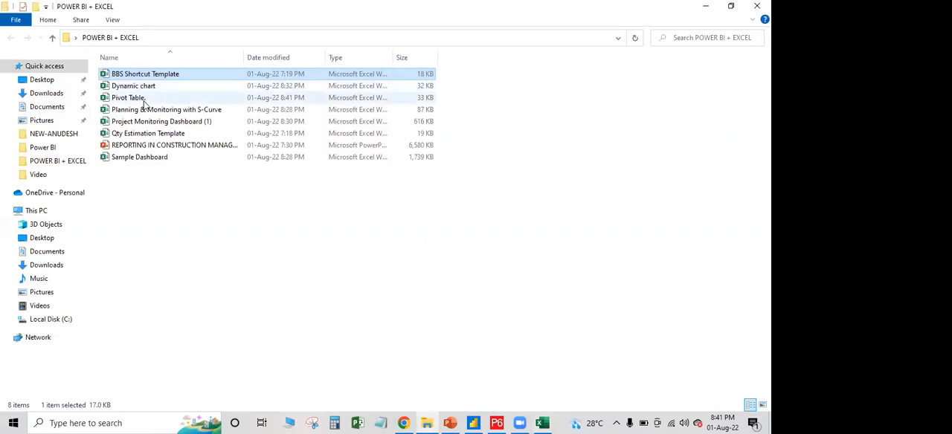
{"action": "double_click", "coordinate": [152, 134]}
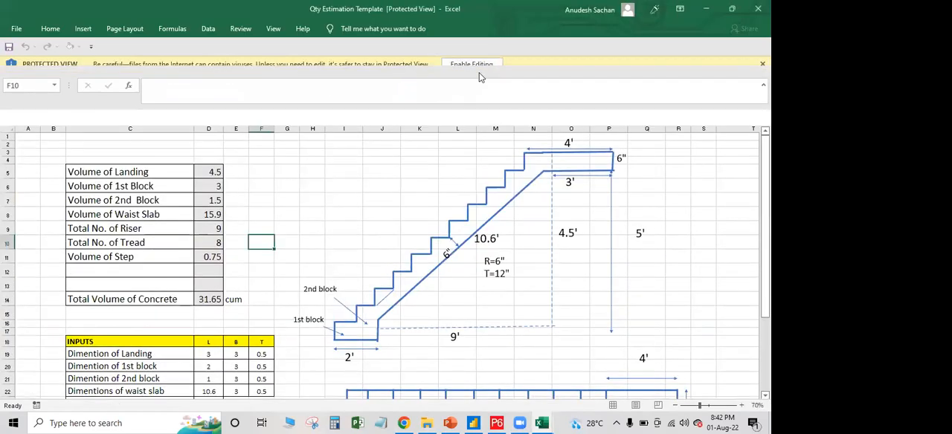
Enable editing in the Qty Estimation Template and BBS Shortcut Template workbooks, and dismiss the licence notice in the BBS workbook
{"action": "left_click", "coordinate": [482, 63]}
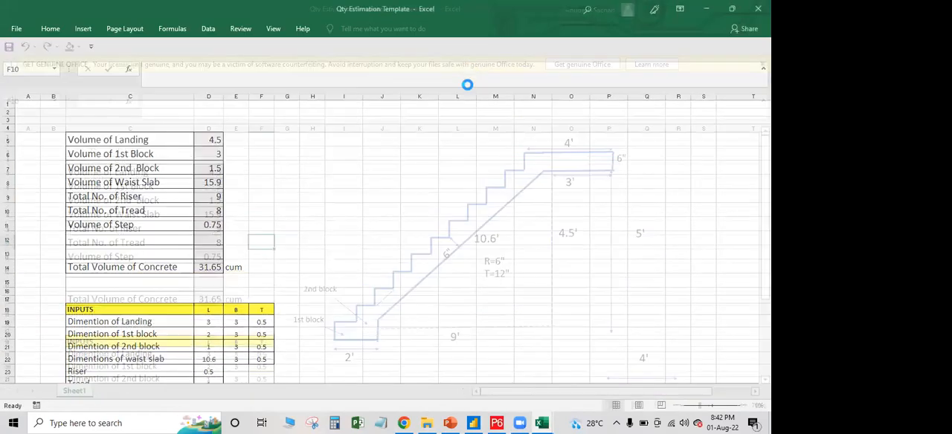
{"action": "mouse_move", "coordinate": [550, 409]}
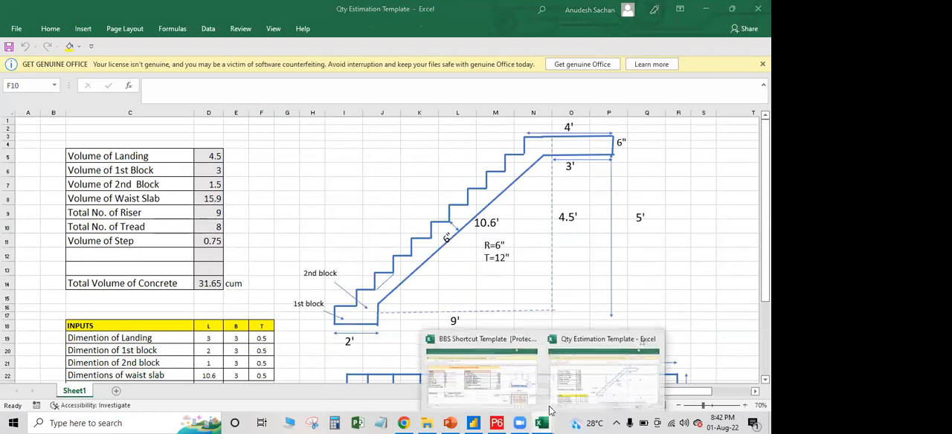
{"action": "left_click", "coordinate": [483, 376]}
{"action": "left_click", "coordinate": [461, 64]}
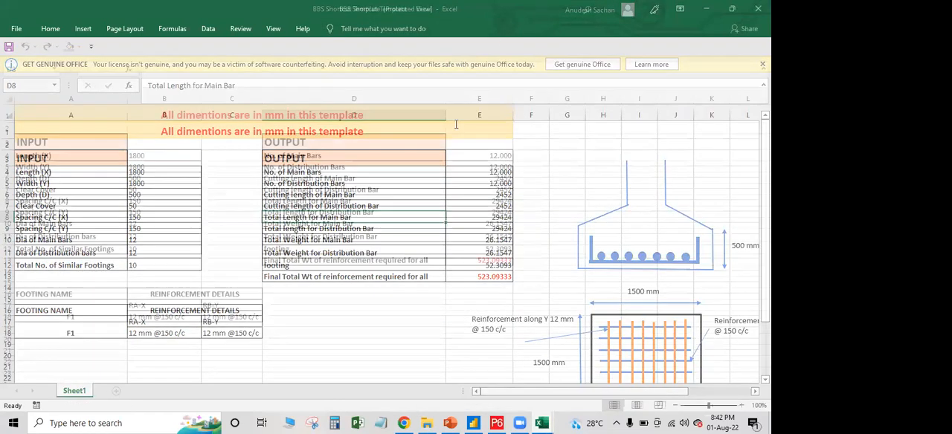
{"action": "left_click", "coordinate": [339, 196]}
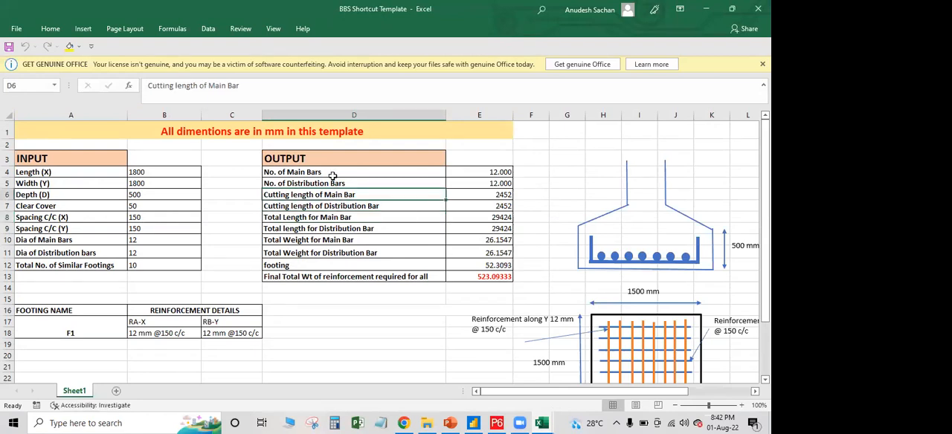
{"action": "left_click", "coordinate": [763, 64]}
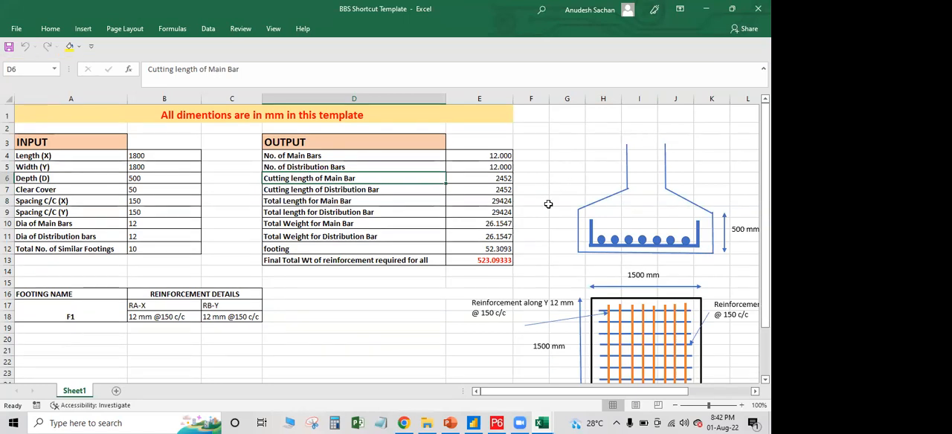
Examine the footing's input dimensions, reinforcement drawings and calculated outputs in E4:E13 of the BBS template
{"action": "left_click", "coordinate": [95, 151]}
{"action": "scroll", "coordinate": [574, 341], "scroll_direction": "down", "scroll_amount": 5}
{"action": "scroll", "coordinate": [590, 344], "scroll_direction": "up", "scroll_amount": 4}
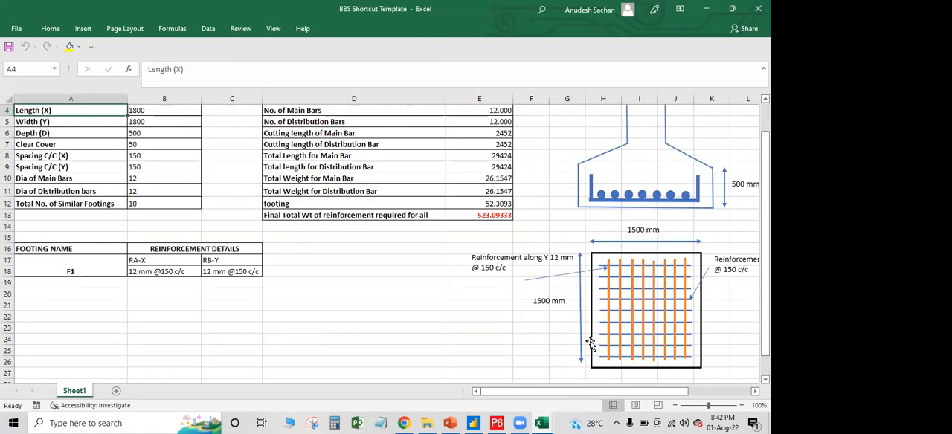
{"action": "scroll", "coordinate": [590, 344], "scroll_direction": "up", "scroll_amount": 1}
{"action": "left_click", "coordinate": [130, 201]}
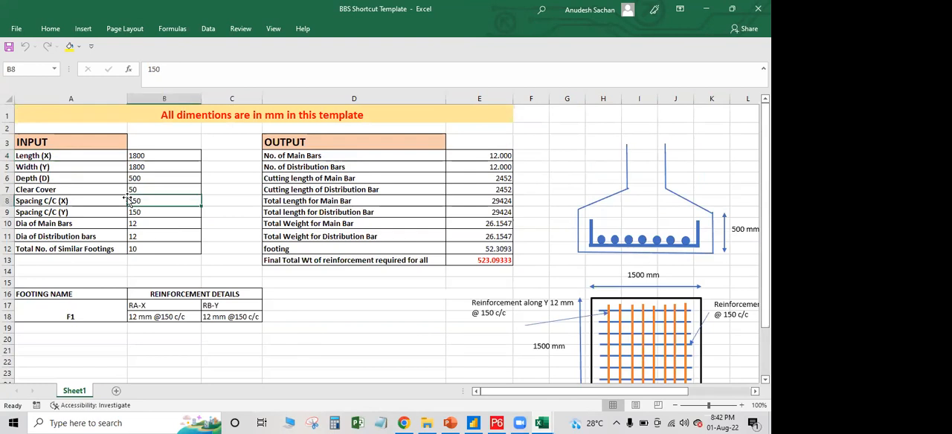
{"action": "left_click", "coordinate": [79, 156]}
{"action": "left_click", "coordinate": [148, 157]}
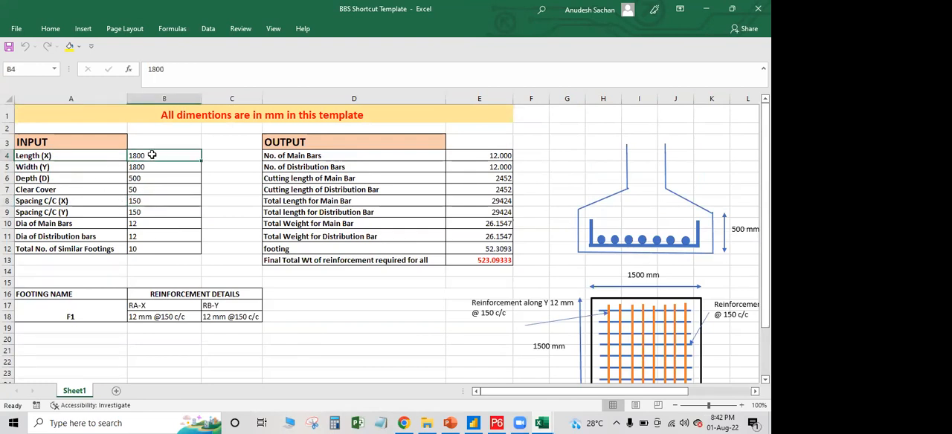
{"action": "left_click_drag", "start_coordinate": [493, 155], "coordinate": [491, 258]}
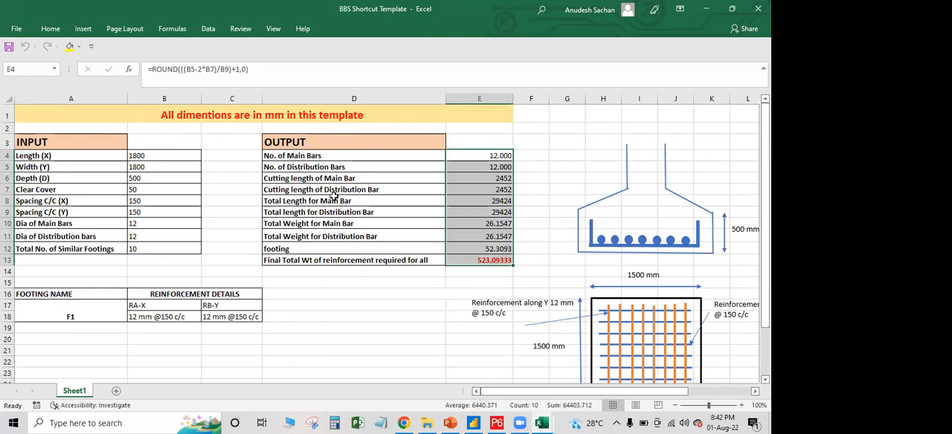
Set the footing's Length (X) and Width (Y) both to 2000 mm in the BBS inputs
{"action": "left_click", "coordinate": [164, 154]}
{"action": "type", "text": "2000"}
{"action": "key", "text": "Return"}
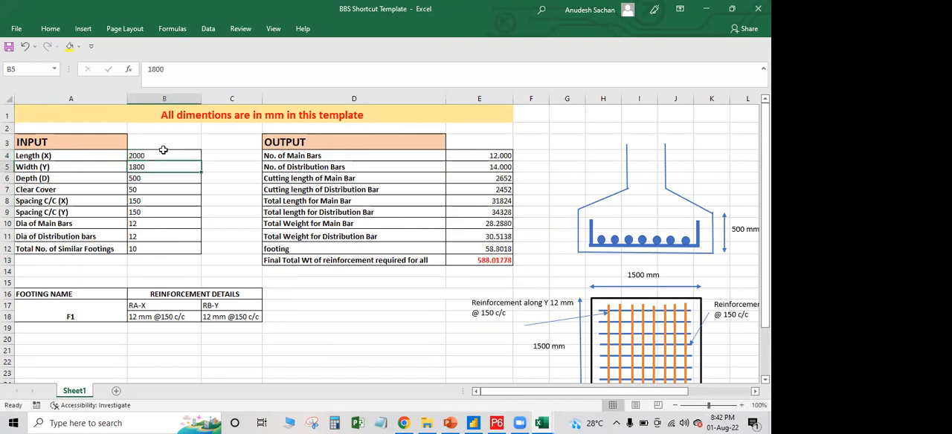
{"action": "type", "text": "2000"}
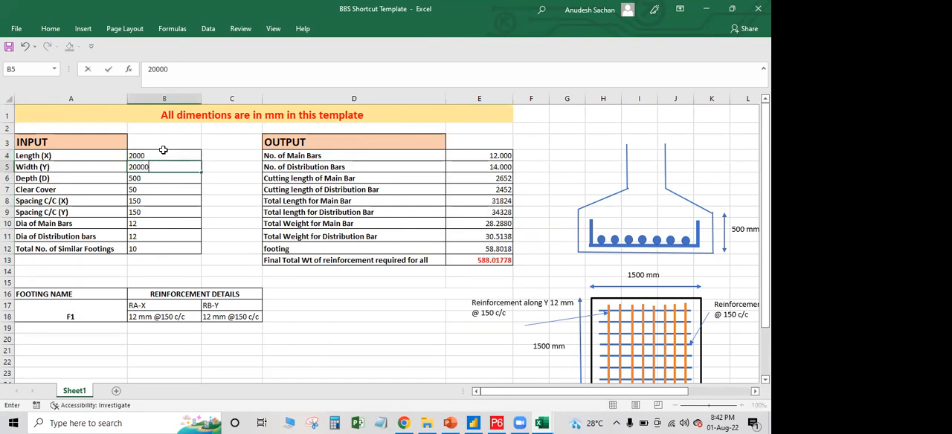
{"action": "key", "text": "Return"}
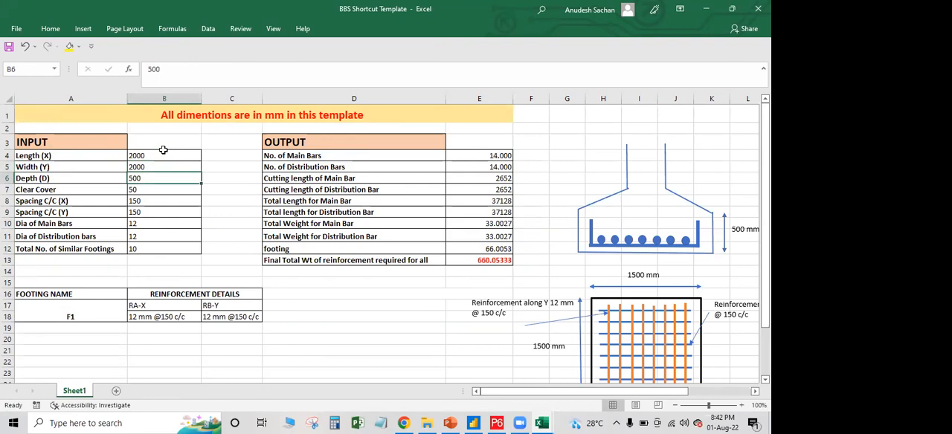
Inspect the formulas behind the bar counts, cutting lengths, total lengths and reinforcement weights in the BBS output table
{"action": "left_click", "coordinate": [483, 264]}
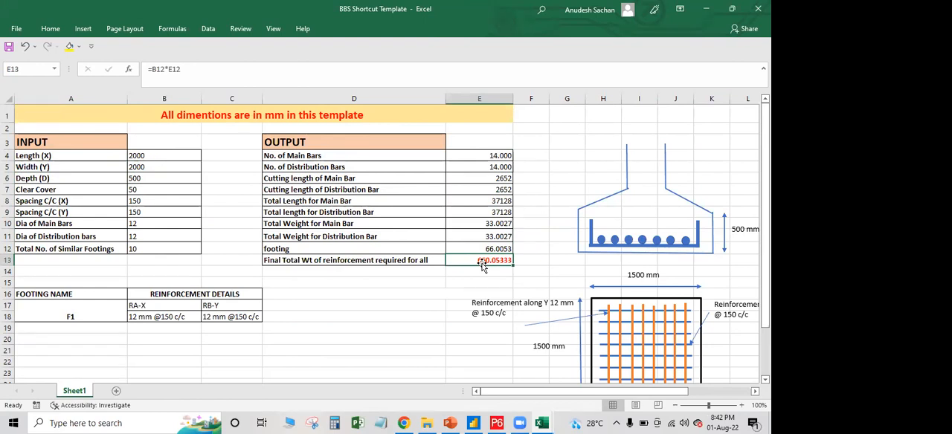
{"action": "left_click", "coordinate": [506, 179]}
{"action": "left_click", "coordinate": [505, 193]}
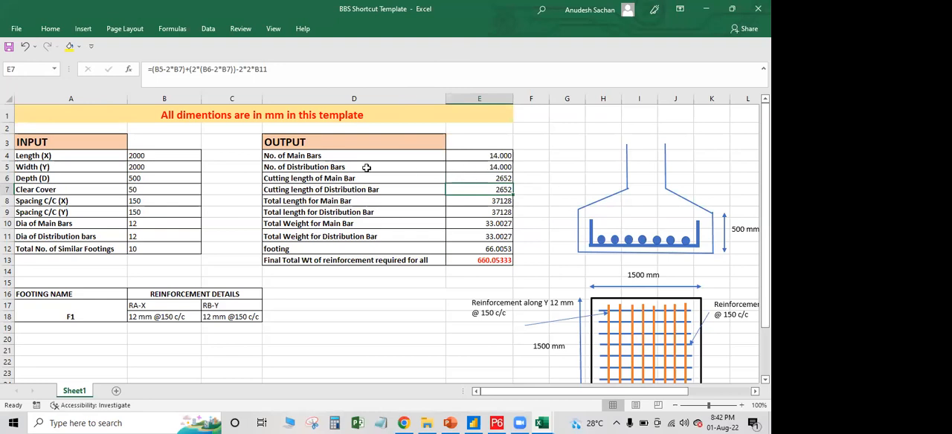
{"action": "left_click", "coordinate": [482, 179]}
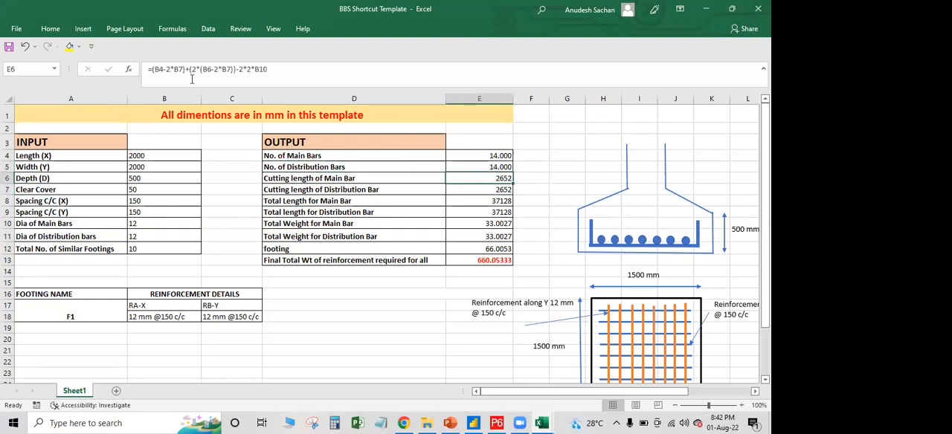
{"action": "left_click", "coordinate": [471, 199]}
{"action": "left_click", "coordinate": [480, 169]}
{"action": "left_click", "coordinate": [480, 155]}
{"action": "left_click", "coordinate": [481, 215]}
{"action": "left_click", "coordinate": [489, 250]}
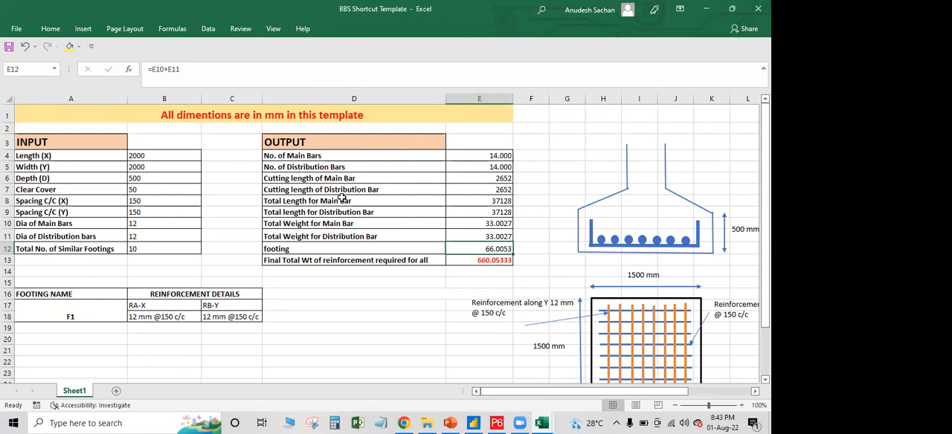
{"action": "scroll", "coordinate": [383, 238], "scroll_direction": "up", "scroll_amount": 4}
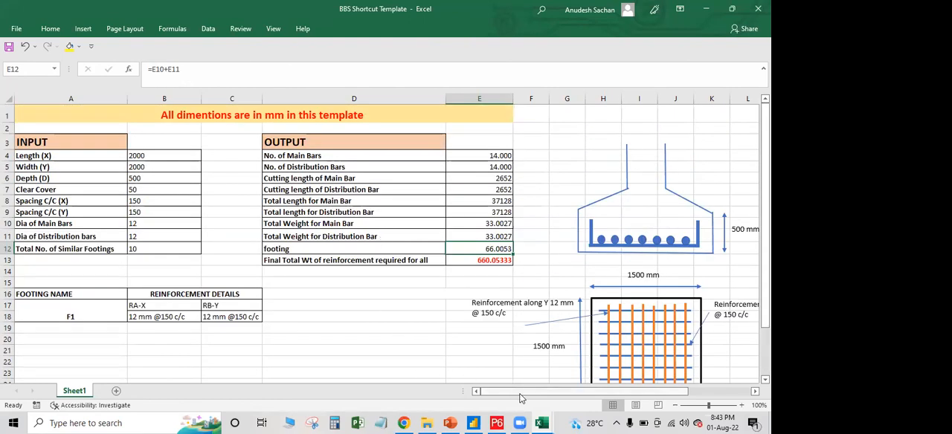
Switch to the Qty Estimation Template workbook and look over the staircase concrete volumes and drawings
{"action": "left_click", "coordinate": [542, 423]}
{"action": "left_click", "coordinate": [494, 392]}
{"action": "scroll", "coordinate": [330, 224], "scroll_direction": "down", "scroll_amount": 3}
{"action": "scroll", "coordinate": [330, 224], "scroll_direction": "up", "scroll_amount": 3}
{"action": "scroll", "coordinate": [329, 224], "scroll_direction": "down", "scroll_amount": 3}
{"action": "scroll", "coordinate": [329, 224], "scroll_direction": "up", "scroll_amount": 3}
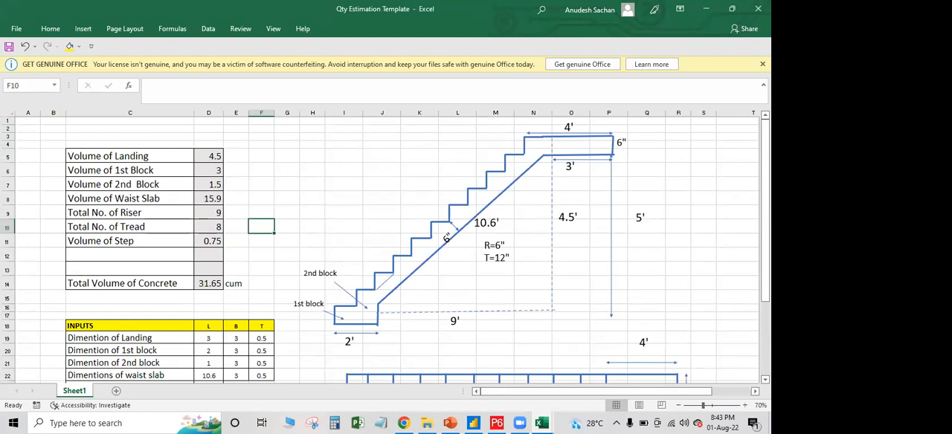
{"action": "left_click", "coordinate": [165, 192]}
{"action": "scroll", "coordinate": [161, 192], "scroll_direction": "down", "scroll_amount": 4}
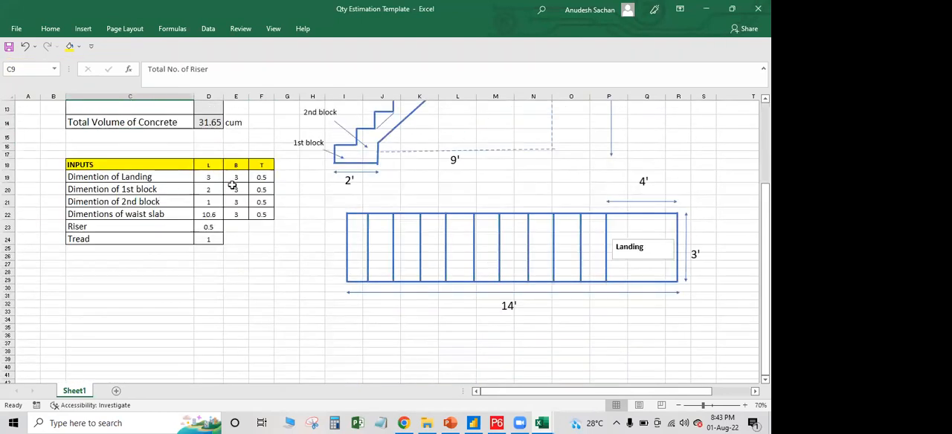
Review the staircase input table with the landing, block and waist slab dimensions and the riser and tread values
{"action": "left_click", "coordinate": [232, 189]}
{"action": "left_click", "coordinate": [208, 177]}
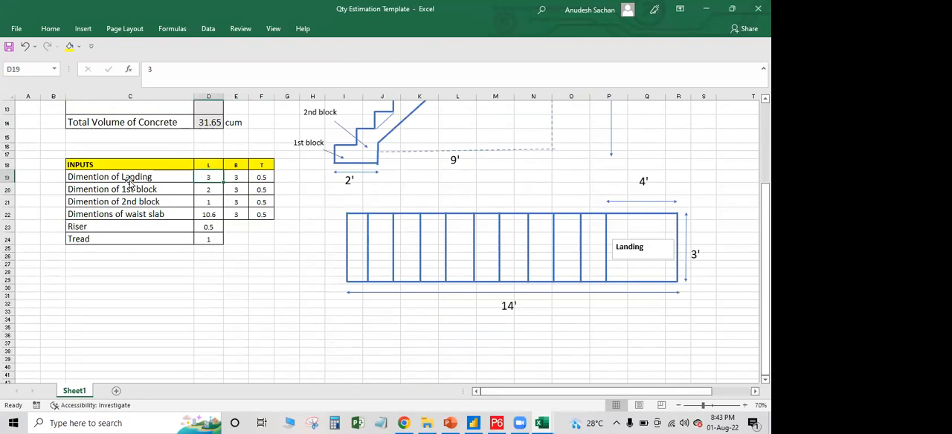
{"action": "left_click", "coordinate": [130, 178]}
{"action": "left_click", "coordinate": [172, 191]}
{"action": "left_click", "coordinate": [172, 204]}
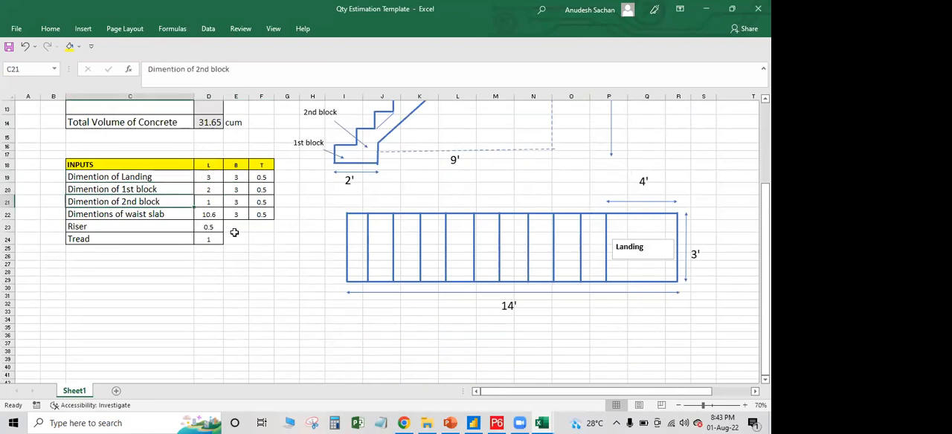
{"action": "scroll", "coordinate": [228, 236], "scroll_direction": "up", "scroll_amount": 5}
{"action": "scroll", "coordinate": [228, 236], "scroll_direction": "down", "scroll_amount": 3}
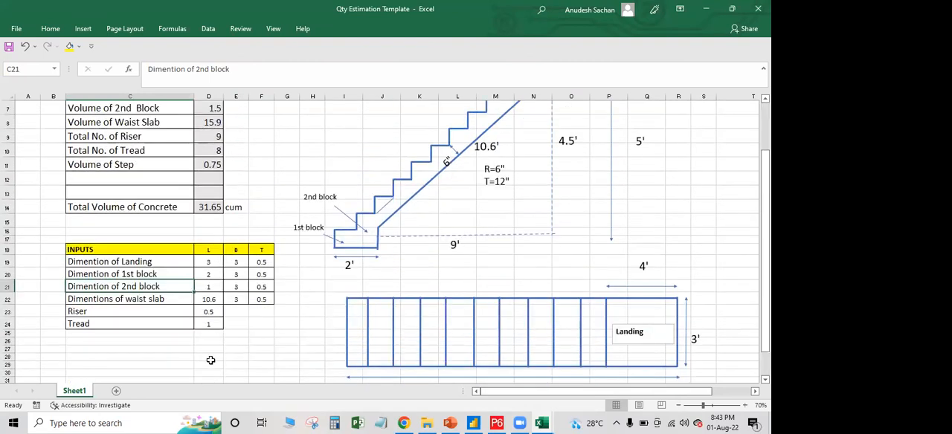
{"action": "left_click", "coordinate": [211, 324]}
Check the calculated staircase volumes in column D, from Volume of Landing through Total Volume of Concrete
{"action": "scroll", "coordinate": [218, 303], "scroll_direction": "up", "scroll_amount": 2}
{"action": "left_click_drag", "start_coordinate": [214, 139], "coordinate": [220, 281]}
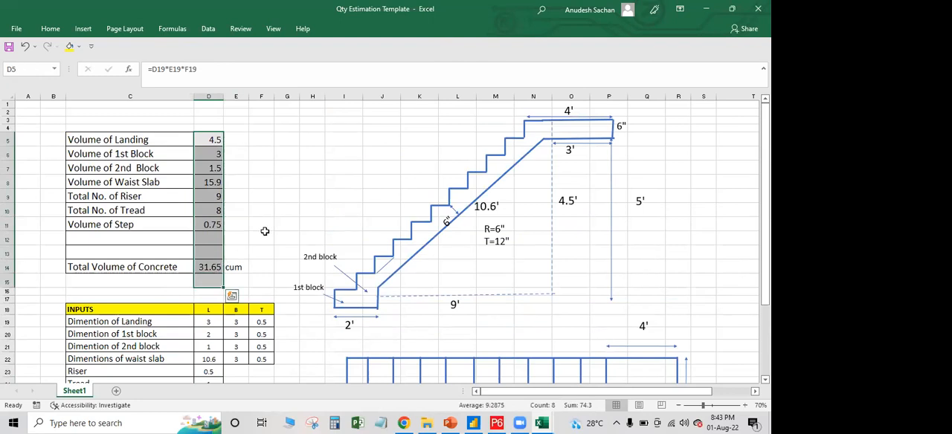
{"action": "left_click", "coordinate": [286, 153]}
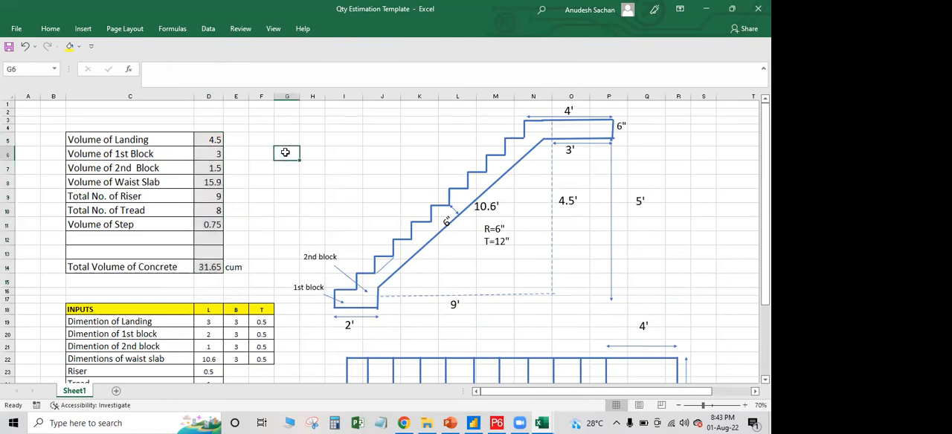
{"action": "scroll", "coordinate": [290, 188], "scroll_direction": "down", "scroll_amount": 3}
Close the Qty Estimation Template and BBS Shortcut Template workbooks, saving the changes to the BBS one
{"action": "left_click", "coordinate": [759, 8]}
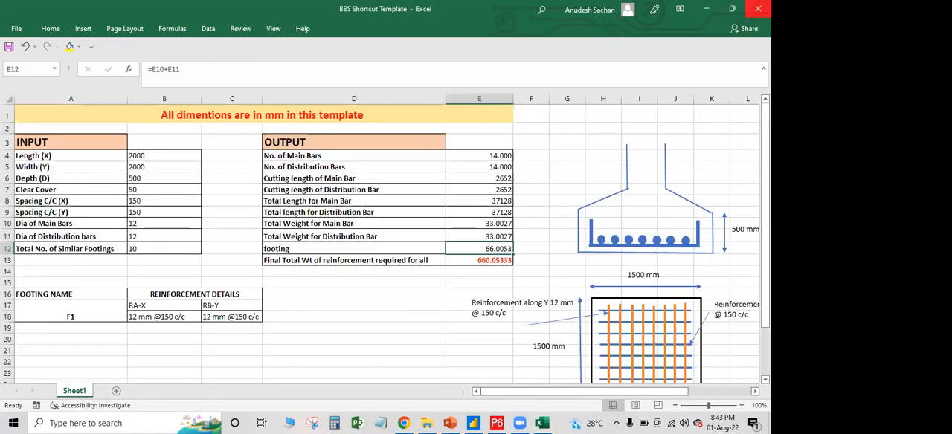
{"action": "left_click", "coordinate": [758, 8]}
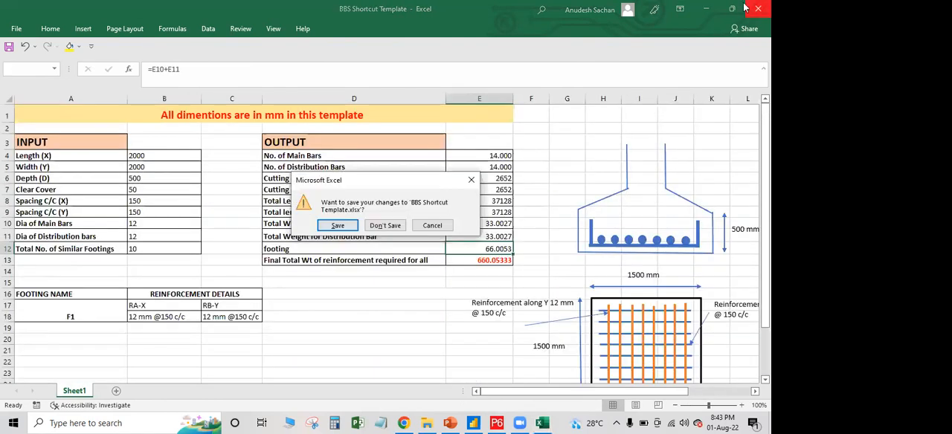
{"action": "left_click", "coordinate": [351, 229]}
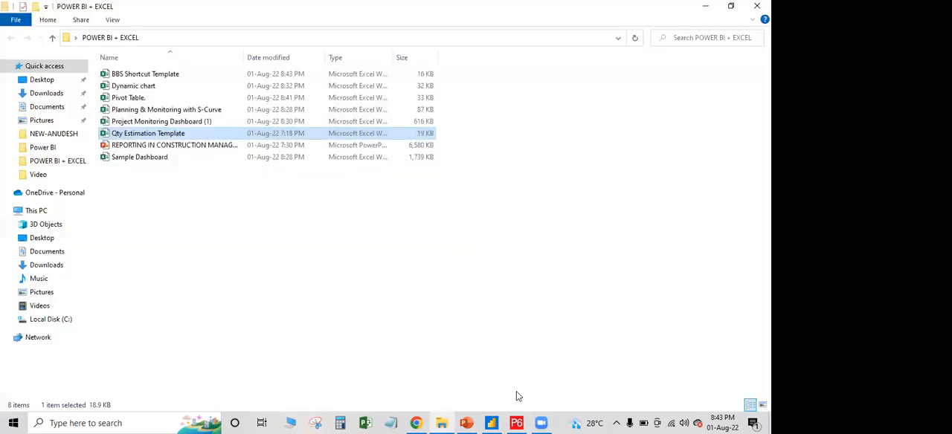
Switch to Primavera P6 and open the Haitang Corporate Park project (EC00501)
{"action": "left_click", "coordinate": [516, 423]}
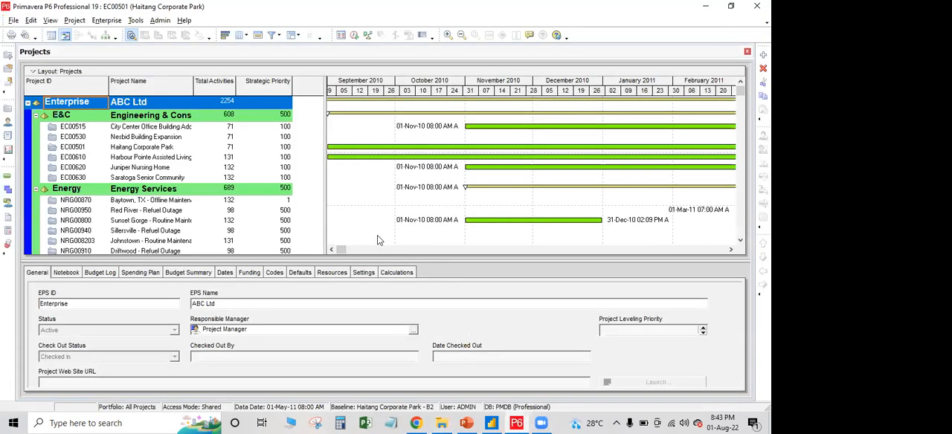
{"action": "left_click", "coordinate": [157, 139]}
{"action": "left_click", "coordinate": [157, 147]}
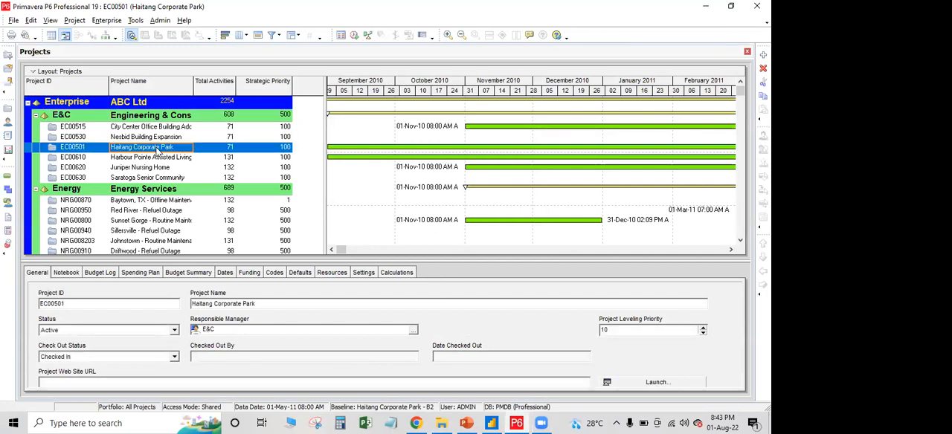
{"action": "right_click", "coordinate": [157, 147]}
{"action": "left_click", "coordinate": [198, 135]}
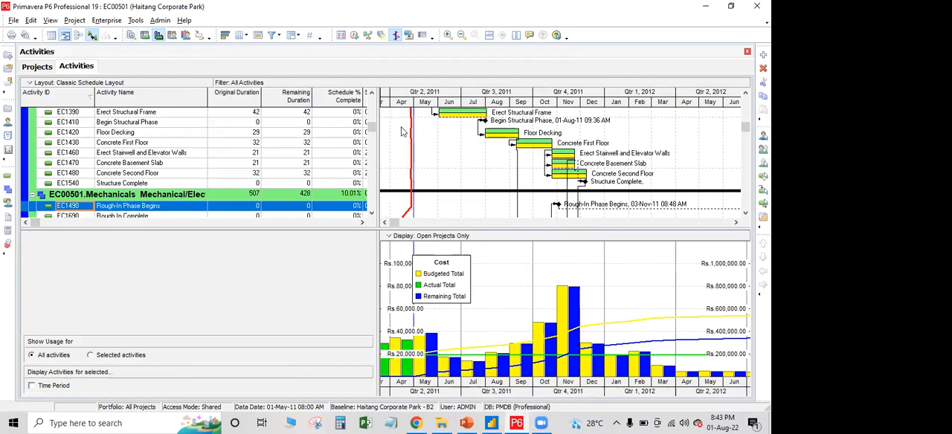
Show the activity details below the schedule instead of the cost chart, and enlarge the activity table and Gantt area
{"action": "left_click", "coordinate": [130, 36]}
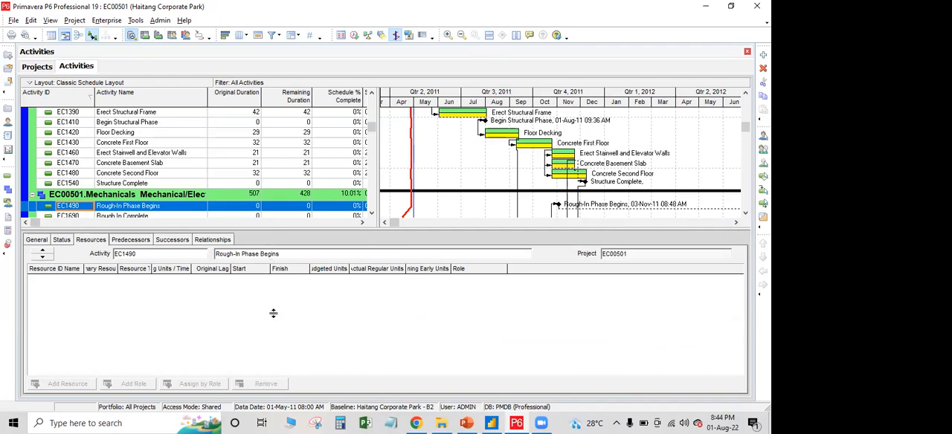
{"action": "left_click_drag", "start_coordinate": [273, 314], "coordinate": [273, 313]}
{"action": "scroll", "coordinate": [251, 211], "scroll_direction": "up", "scroll_amount": 5}
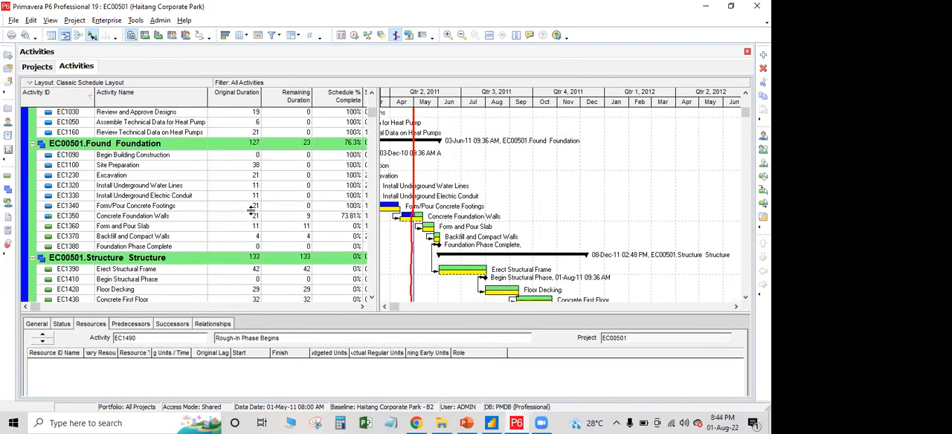
{"action": "scroll", "coordinate": [251, 211], "scroll_direction": "up", "scroll_amount": 2}
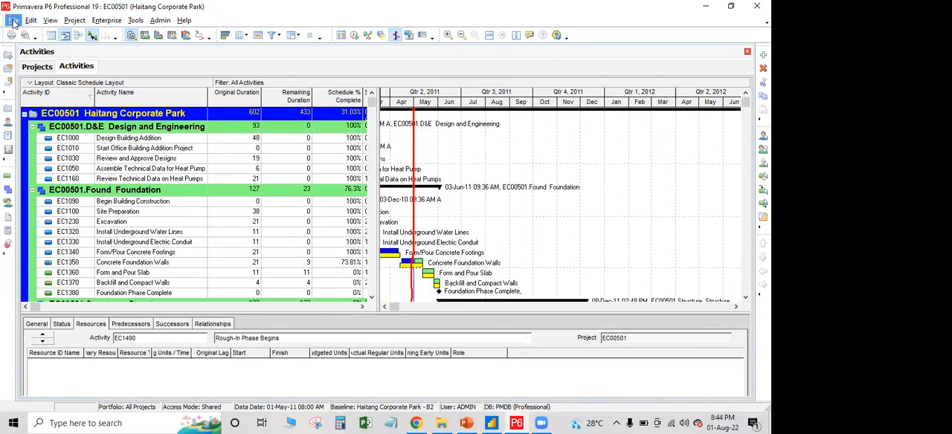
{"action": "left_click", "coordinate": [13, 21]}
{"action": "left_click", "coordinate": [37, 82]}
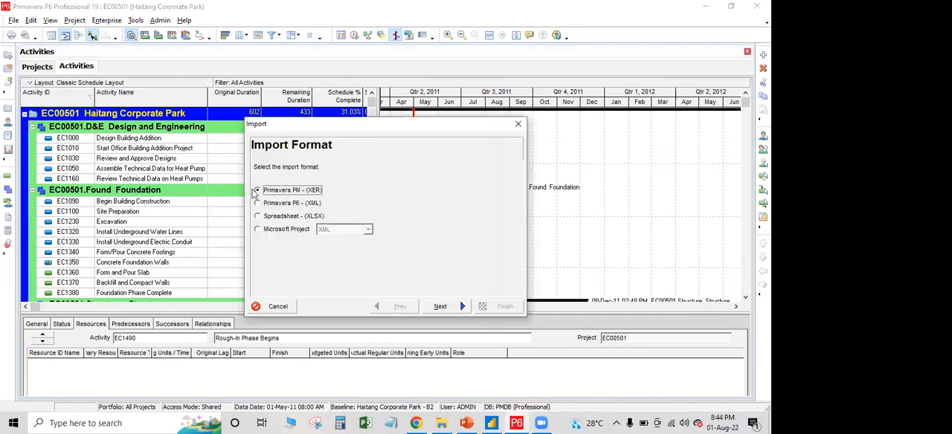
{"action": "left_click", "coordinate": [261, 217]}
{"action": "left_click", "coordinate": [442, 309]}
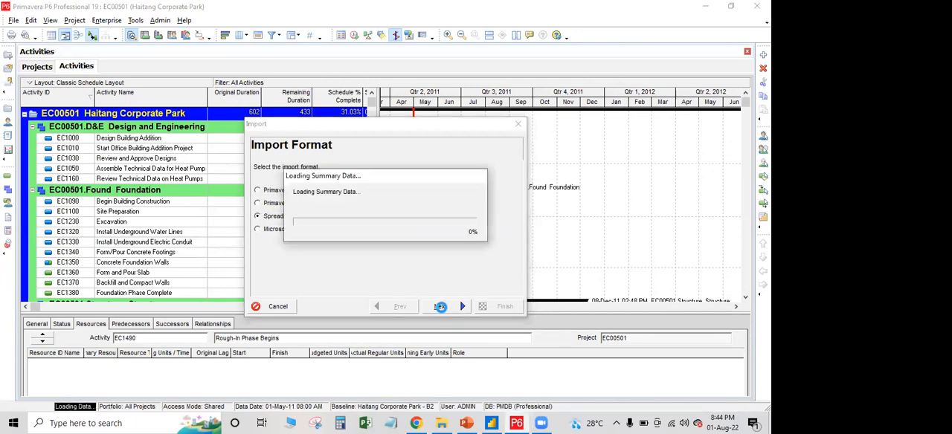
{"action": "left_click", "coordinate": [447, 242]}
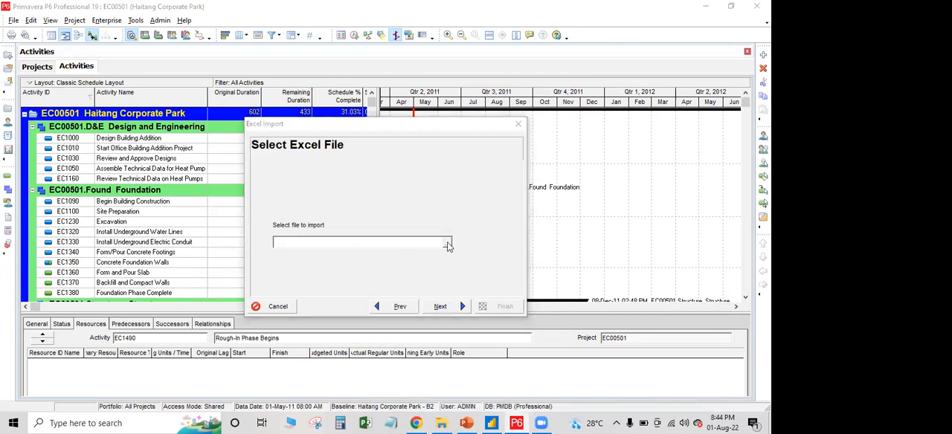
{"action": "left_click", "coordinate": [256, 149]}
{"action": "left_click", "coordinate": [328, 176]}
{"action": "left_click", "coordinate": [516, 274]}
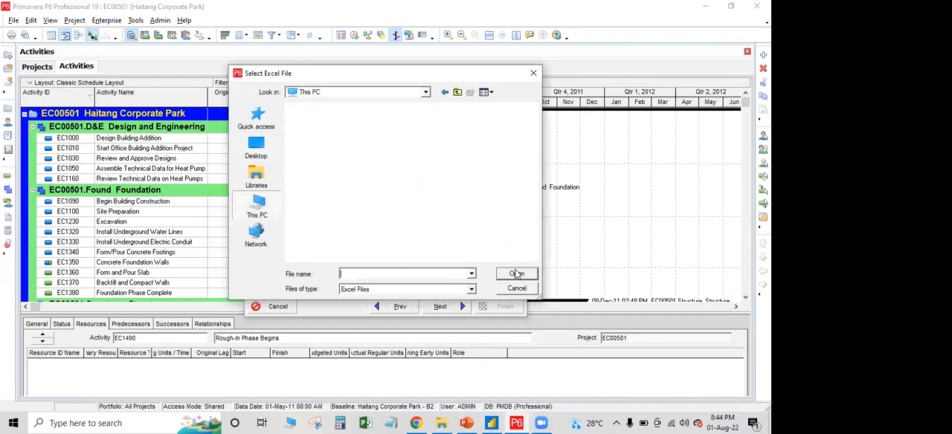
{"action": "left_click", "coordinate": [256, 146]}
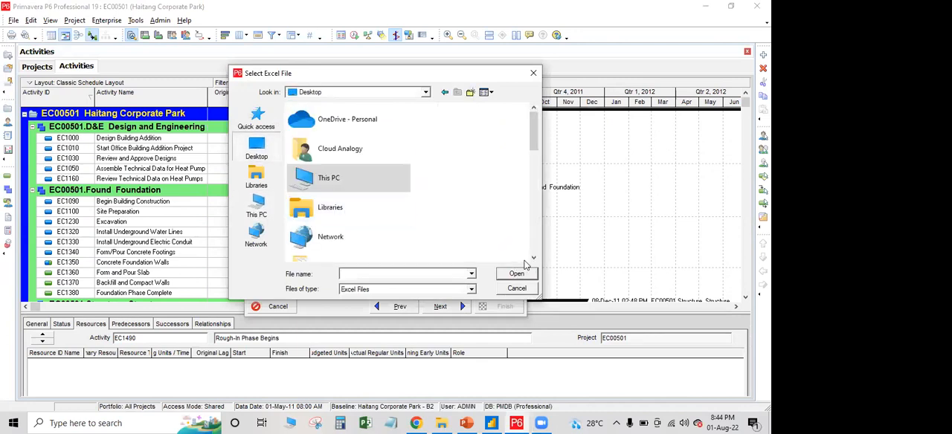
{"action": "left_click", "coordinate": [524, 275]}
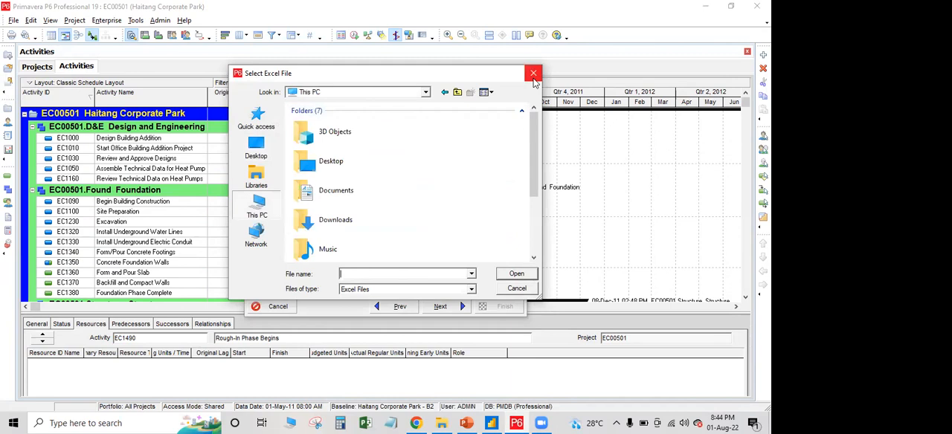
{"action": "left_click", "coordinate": [533, 73]}
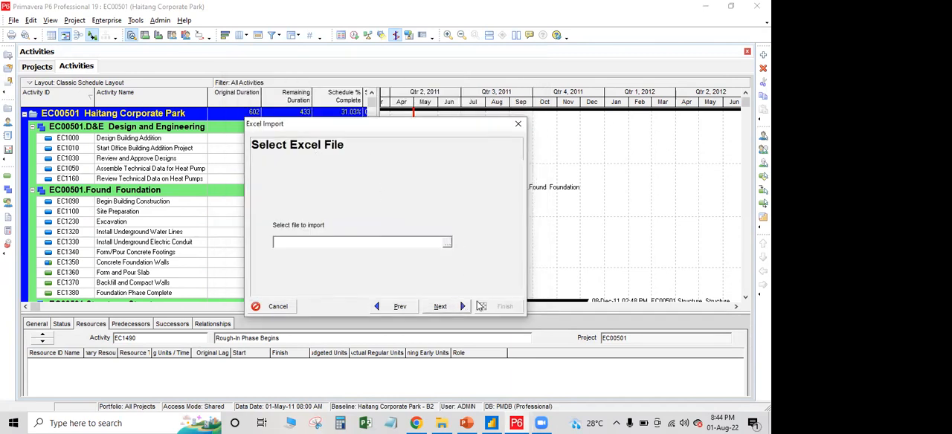
{"action": "left_click", "coordinate": [274, 307]}
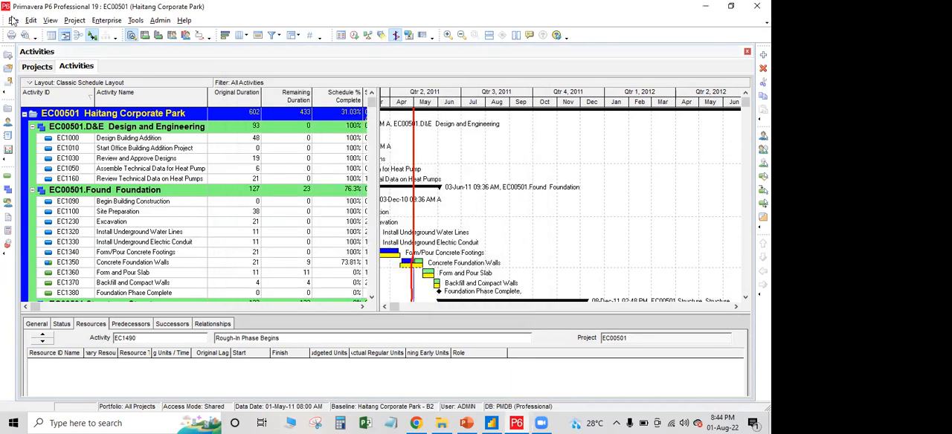
Set up a spreadsheet (XLSX) export of project EC00501 with activities, activity relationships, expenses, resources and resource assignments
{"action": "left_click", "coordinate": [14, 21]}
{"action": "left_click", "coordinate": [33, 90]}
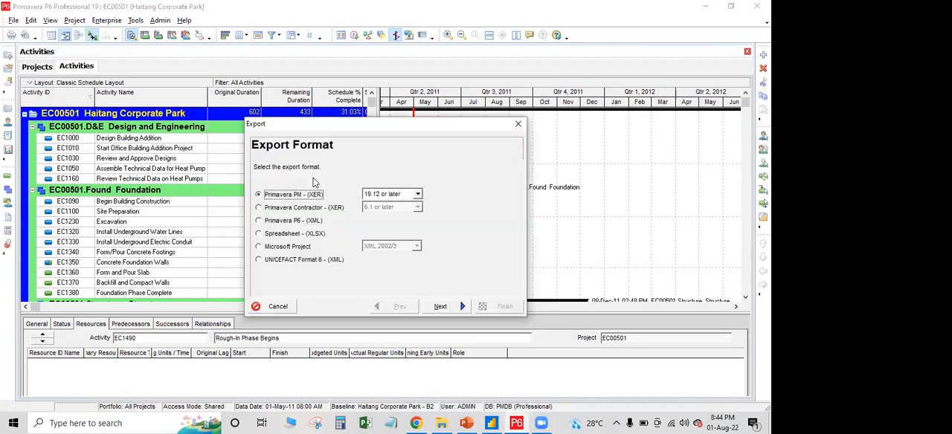
{"action": "left_click", "coordinate": [259, 233]}
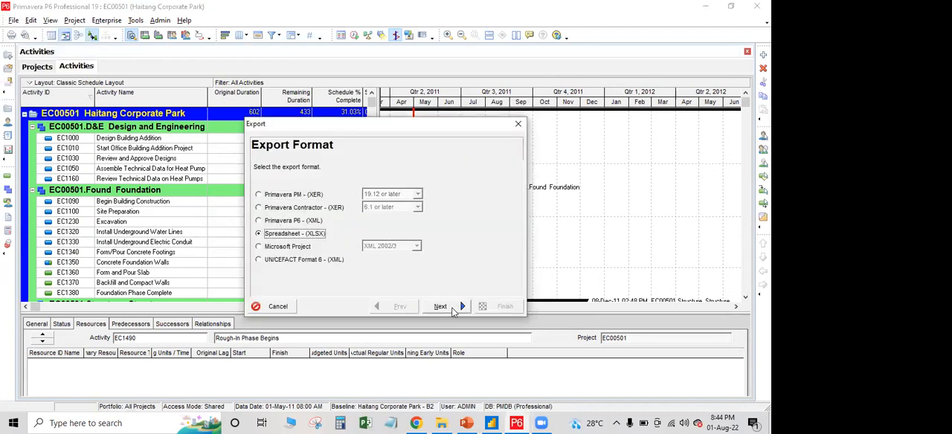
{"action": "left_click", "coordinate": [452, 307]}
{"action": "left_click", "coordinate": [276, 194]}
{"action": "left_click", "coordinate": [276, 210]}
{"action": "left_click", "coordinate": [276, 226]}
{"action": "left_click", "coordinate": [276, 241]}
{"action": "left_click", "coordinate": [275, 257]}
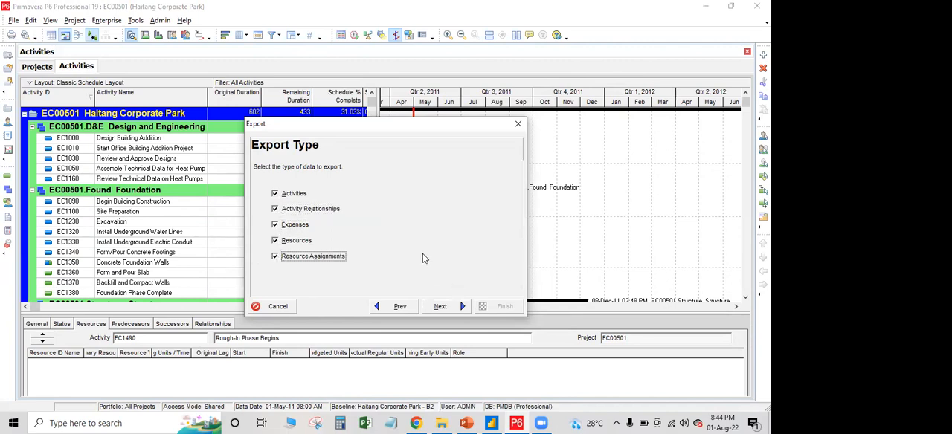
{"action": "left_click", "coordinate": [445, 307]}
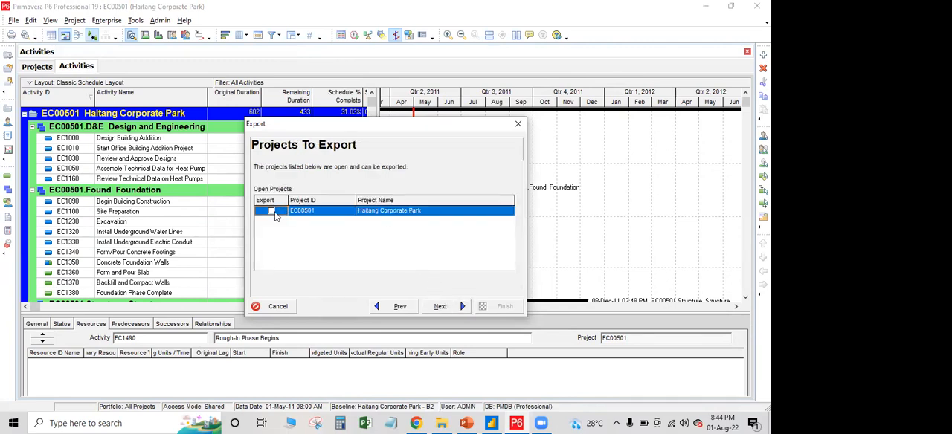
{"action": "left_click", "coordinate": [458, 307]}
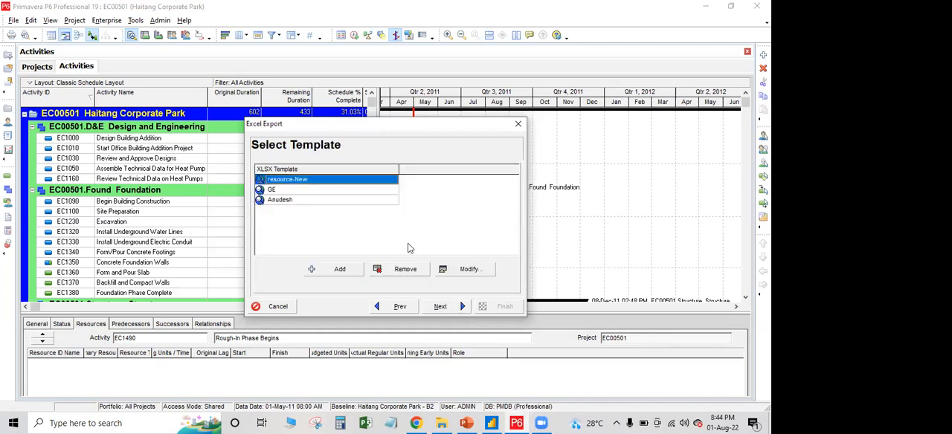
Review the columns selected in the resource-New export template for the Activities and Activity Relationships subject areas
{"action": "left_click", "coordinate": [469, 271]}
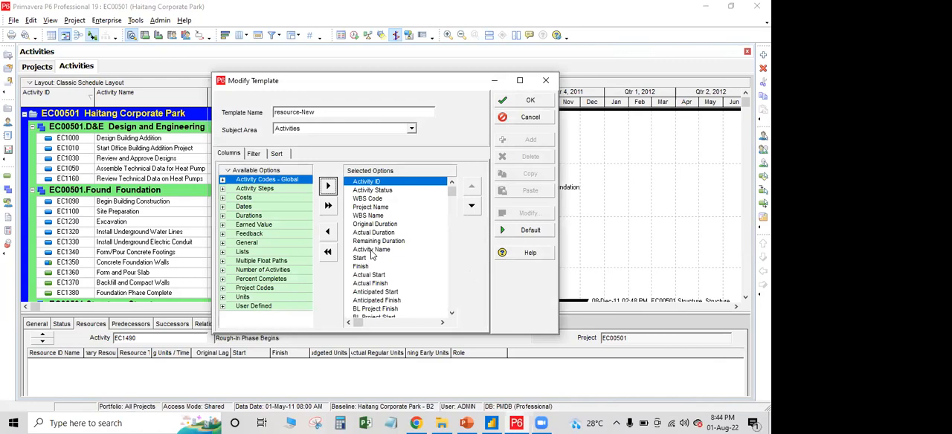
{"action": "scroll", "coordinate": [372, 256], "scroll_direction": "down", "scroll_amount": 4}
{"action": "scroll", "coordinate": [372, 258], "scroll_direction": "up", "scroll_amount": 3}
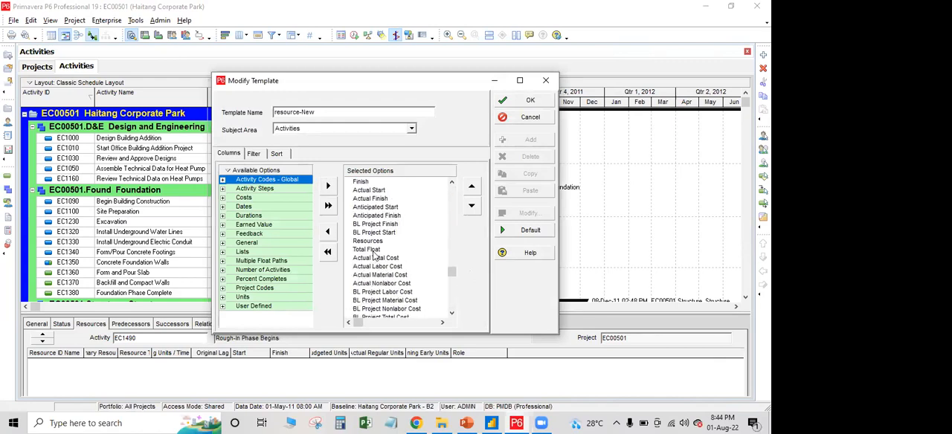
{"action": "left_click", "coordinate": [371, 130]}
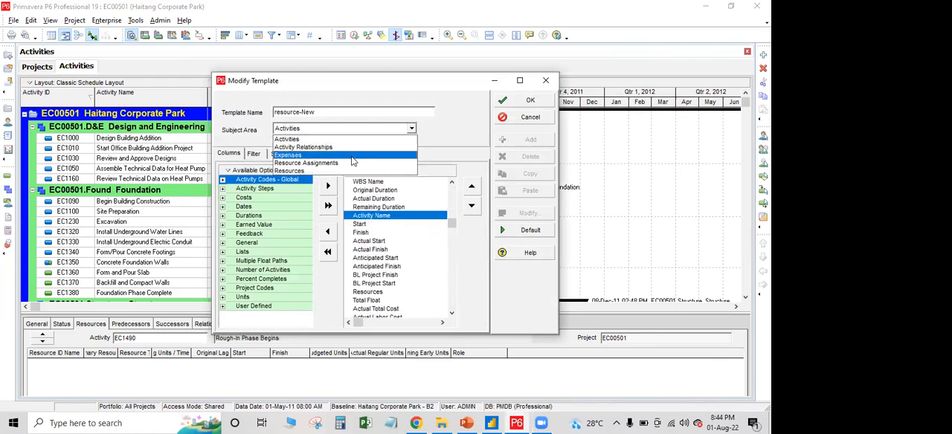
{"action": "key", "text": "Up"}
{"action": "key", "text": "Return"}
{"action": "left_click", "coordinate": [421, 251]}
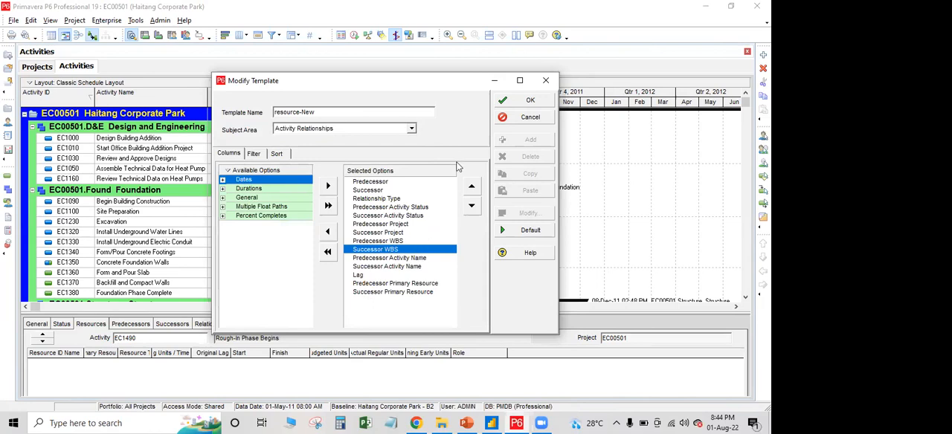
{"action": "left_click", "coordinate": [535, 102]}
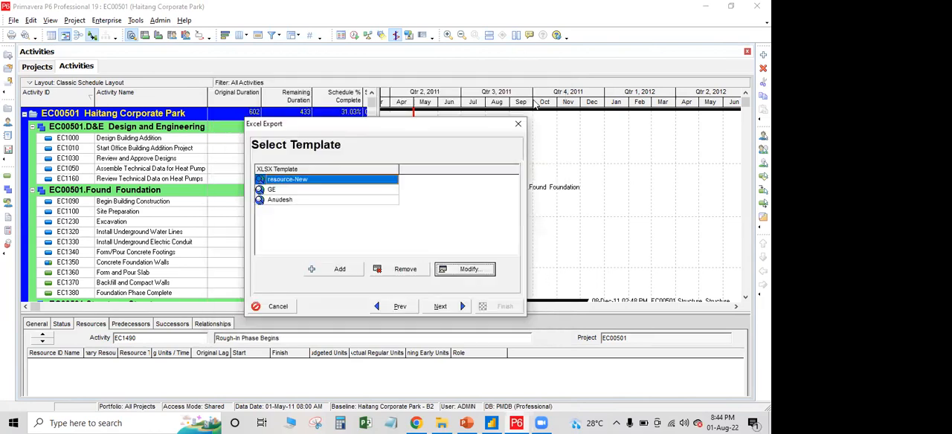
Export the project with the resource-New template to EC00501.xlsx on the Desktop and close the export wizard
{"action": "left_click", "coordinate": [457, 305]}
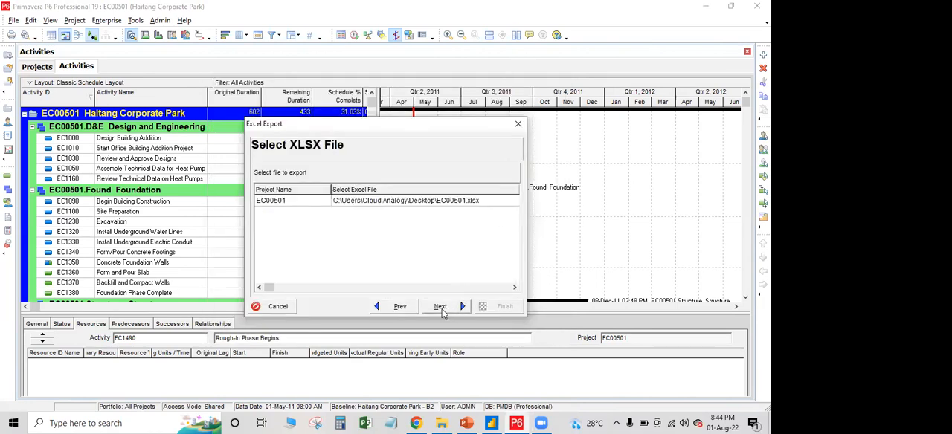
{"action": "left_click", "coordinate": [447, 307]}
{"action": "left_click", "coordinate": [500, 307]}
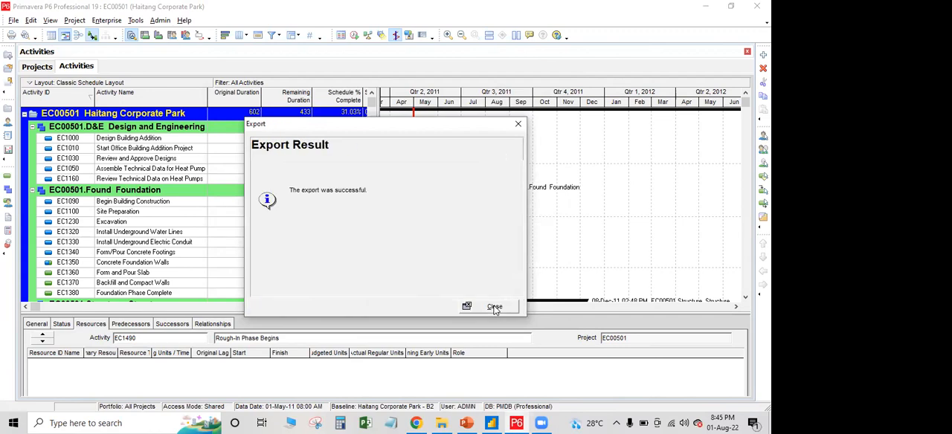
{"action": "left_click", "coordinate": [497, 313]}
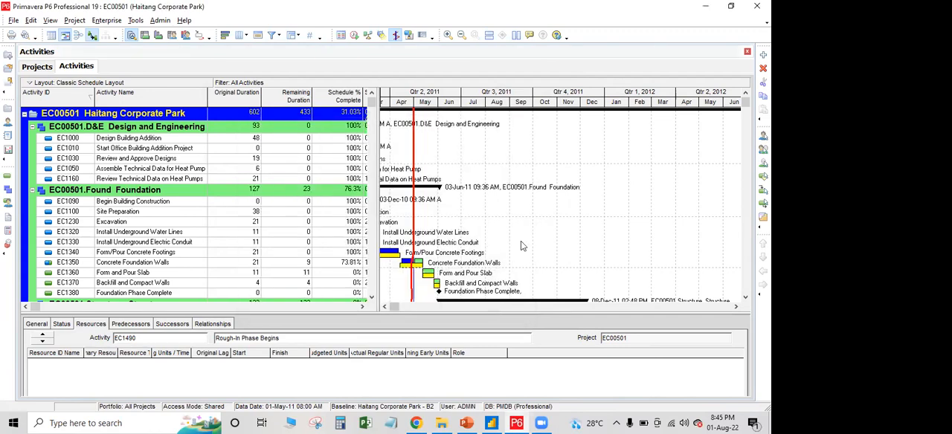
Minimise Primavera P6 and Power BI Desktop and open the exported EC00501 workbook from the desktop in Excel
{"action": "left_click", "coordinate": [704, 6]}
{"action": "left_click", "coordinate": [756, 6]}
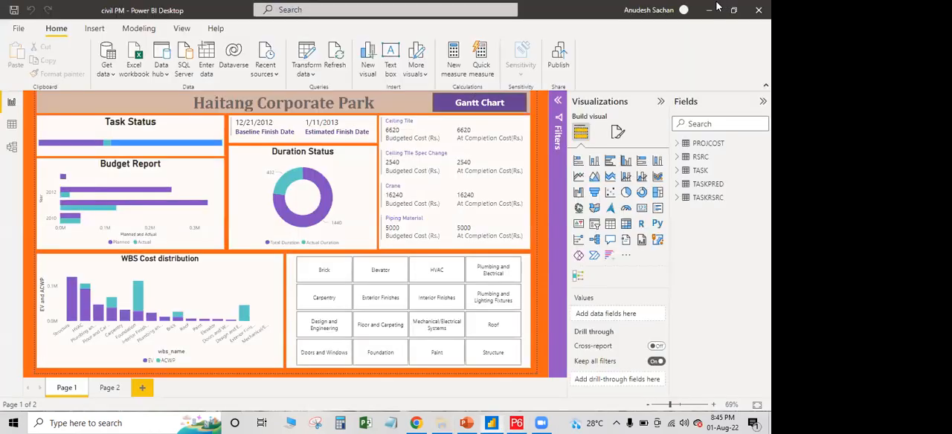
{"action": "left_click", "coordinate": [710, 10]}
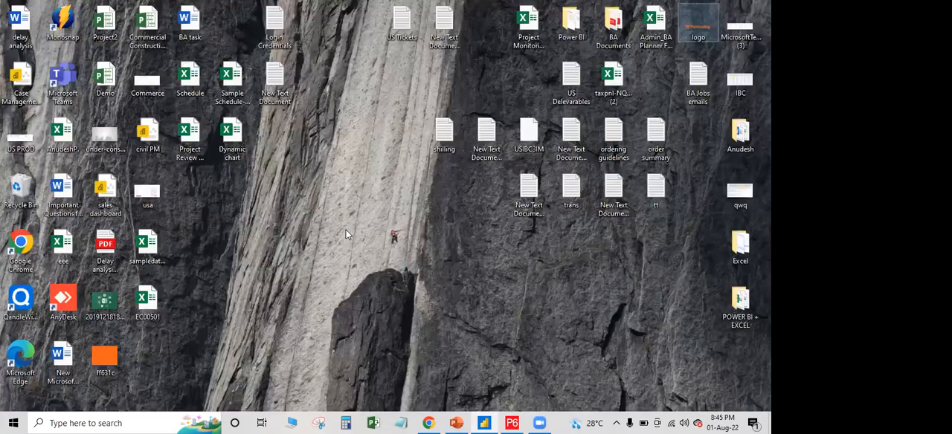
{"action": "double_click", "coordinate": [148, 308]}
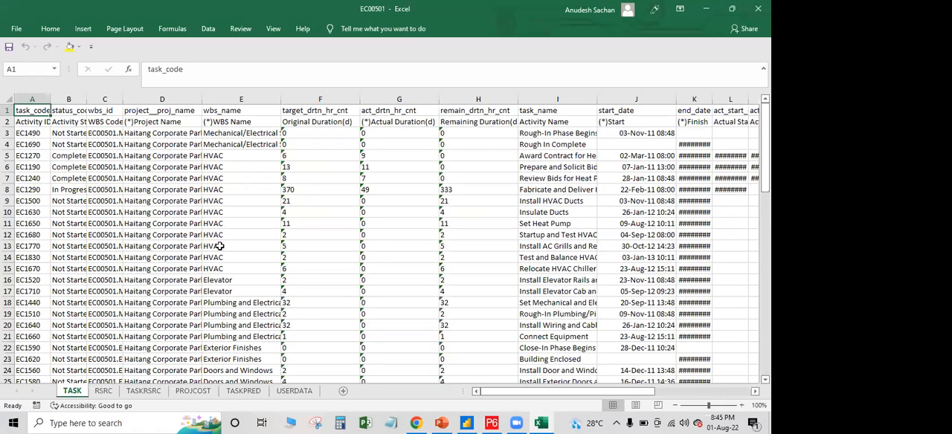
Examine the exported TASK sheet, including the WBS codes, WBS names and the original, actual and remaining durations
{"action": "scroll", "coordinate": [220, 246], "scroll_direction": "down", "scroll_amount": 10}
{"action": "scroll", "coordinate": [563, 266], "scroll_direction": "up", "scroll_amount": 6}
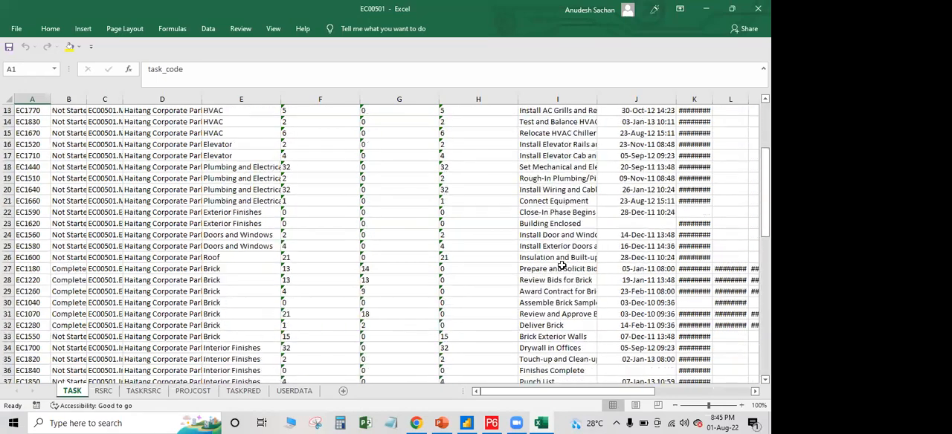
{"action": "scroll", "coordinate": [562, 266], "scroll_direction": "up", "scroll_amount": 4}
{"action": "left_click_drag", "start_coordinate": [578, 397], "coordinate": [480, 399]}
{"action": "left_click", "coordinate": [104, 178]}
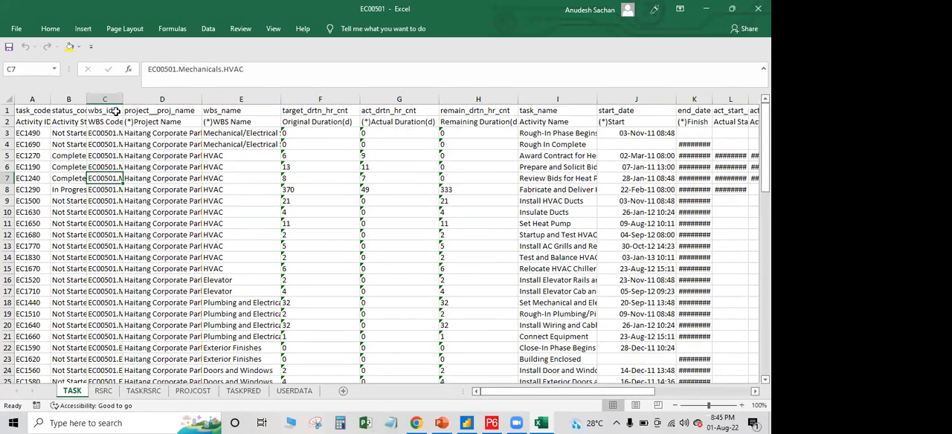
{"action": "left_click_drag", "start_coordinate": [305, 134], "coordinate": [444, 390]}
{"action": "scroll", "coordinate": [400, 245], "scroll_direction": "up", "scroll_amount": 4}
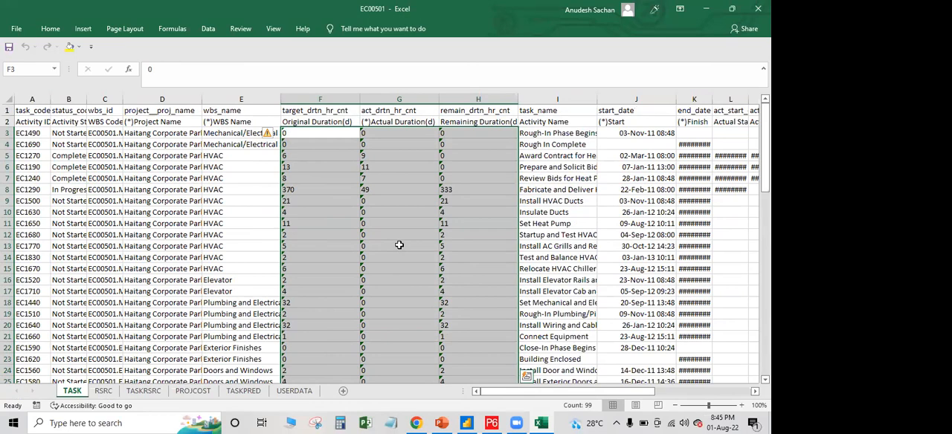
{"action": "left_click", "coordinate": [223, 225]}
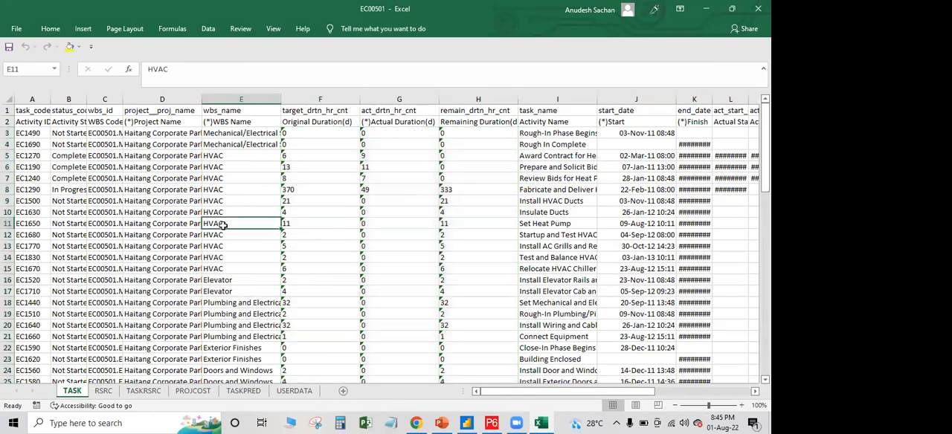
{"action": "scroll", "coordinate": [222, 225], "scroll_direction": "down", "scroll_amount": 3}
{"action": "scroll", "coordinate": [223, 225], "scroll_direction": "up", "scroll_amount": 3}
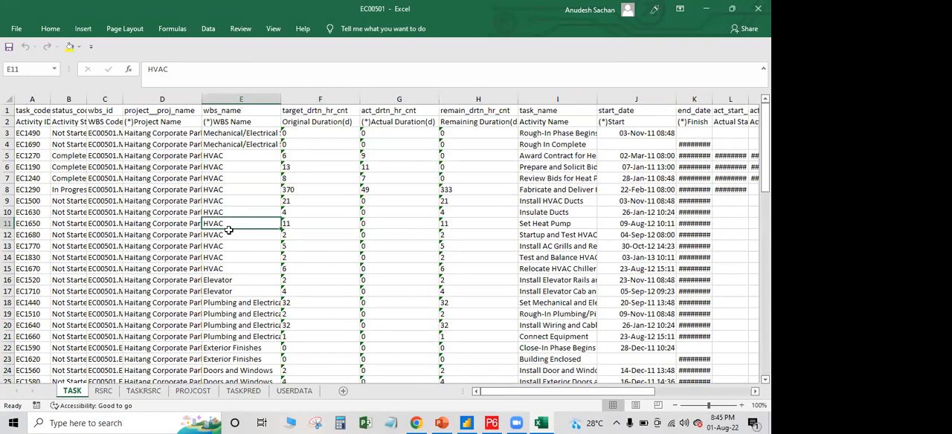
Switch to the civil PM report in Power BI Desktop and filter it by Brick, Elevator, HVAC, and Plumbing and Electrical in turn
{"action": "left_click", "coordinate": [470, 422]}
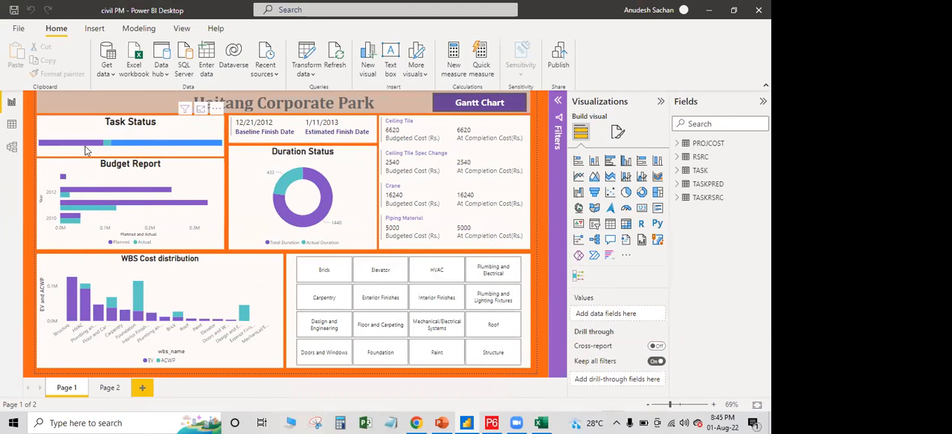
{"action": "mouse_move", "coordinate": [114, 146]}
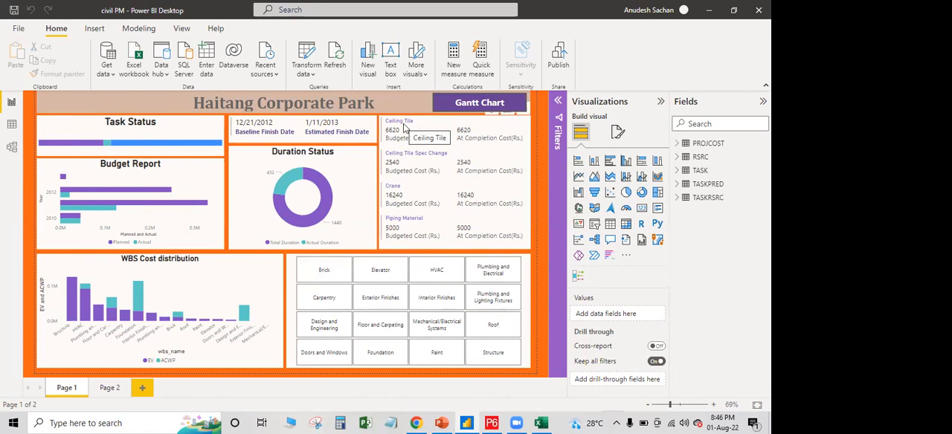
{"action": "left_click", "coordinate": [322, 275]}
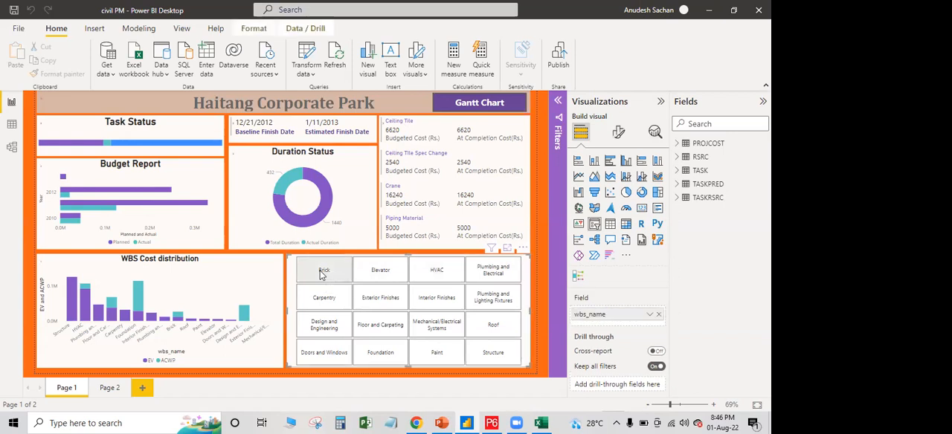
{"action": "left_click", "coordinate": [321, 276]}
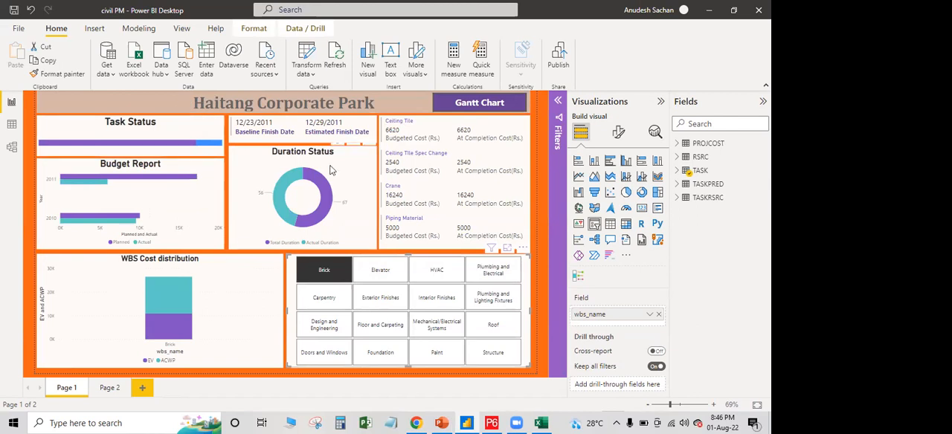
{"action": "left_click", "coordinate": [377, 271]}
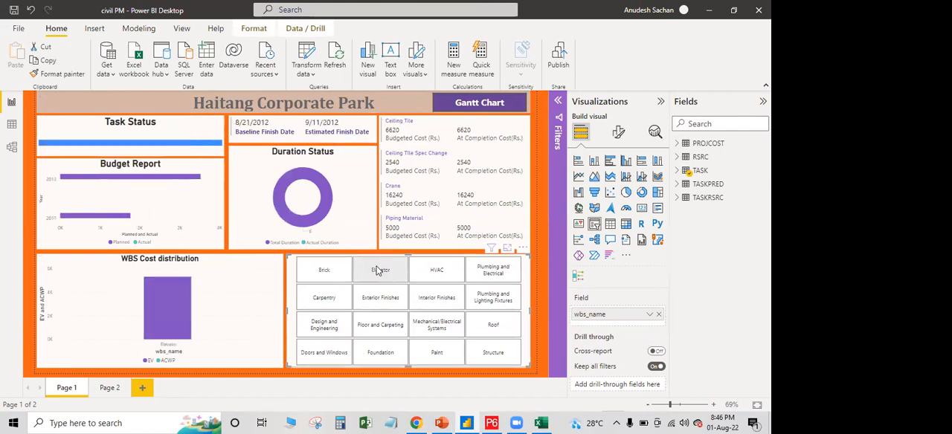
{"action": "left_click", "coordinate": [439, 272]}
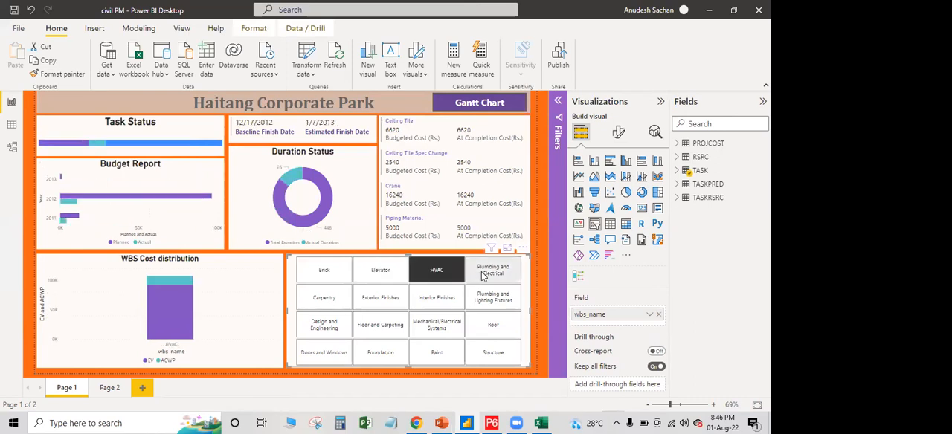
{"action": "left_click", "coordinate": [484, 274]}
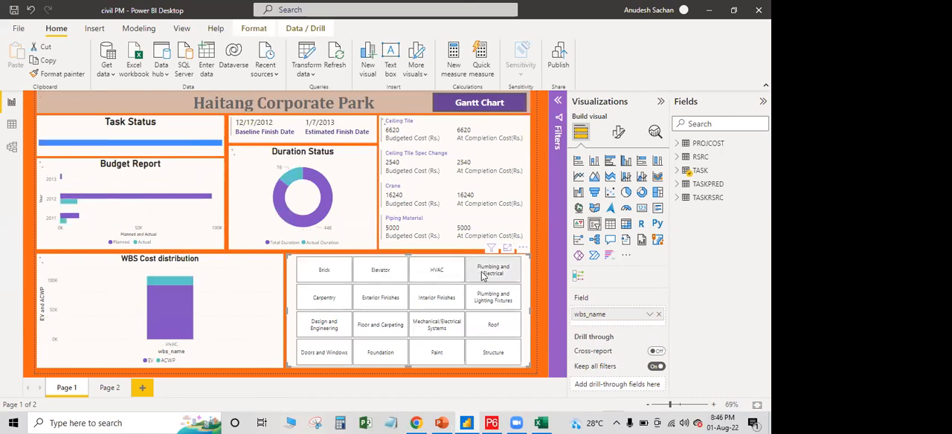
Filter the Haitang Corporate Park dashboard by the Brick WBS and clear that filter again
{"action": "left_click", "coordinate": [339, 273]}
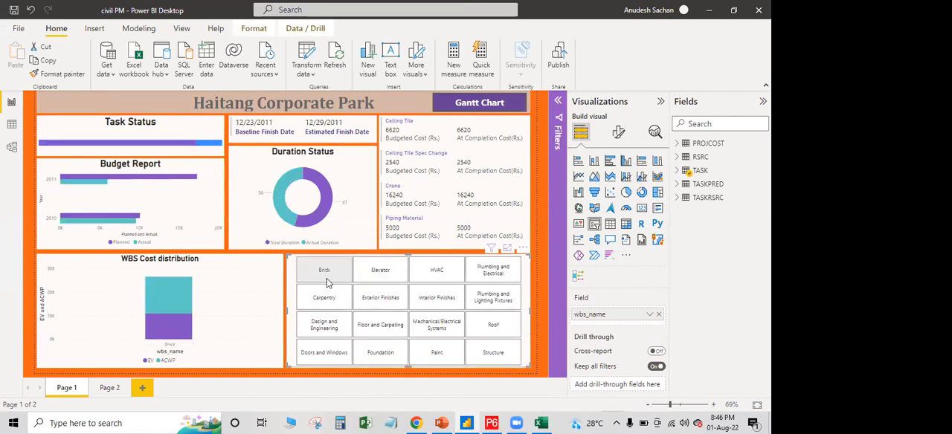
{"action": "left_click", "coordinate": [326, 278]}
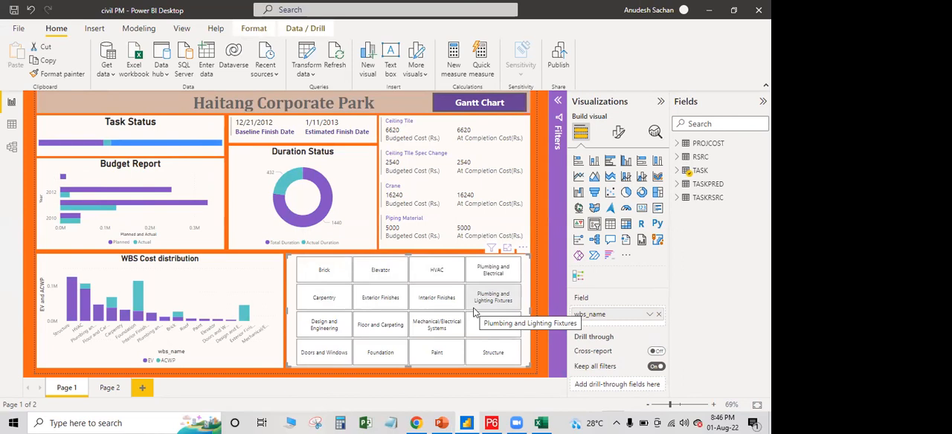
Open the Gantt chart page and filter its tasks by Brick, Carpentry, Design and Engineering, Doors and Windows, and Elevator, clearing the filter at the end
{"action": "left_click", "coordinate": [482, 106], "text": "ctrl"}
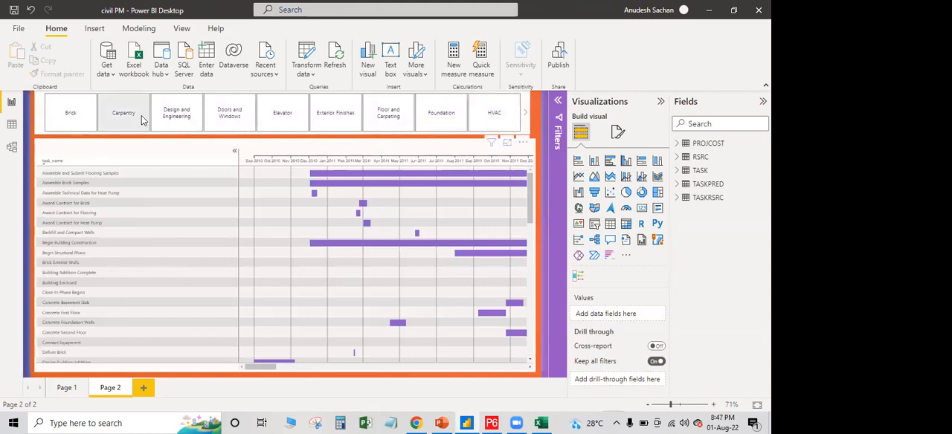
{"action": "mouse_move", "coordinate": [268, 365]}
{"action": "left_mouse_down"}
{"action": "mouse_move", "coordinate": [504, 369]}
{"action": "mouse_move", "coordinate": [267, 385]}
{"action": "mouse_move", "coordinate": [264, 372]}
{"action": "left_mouse_up"}
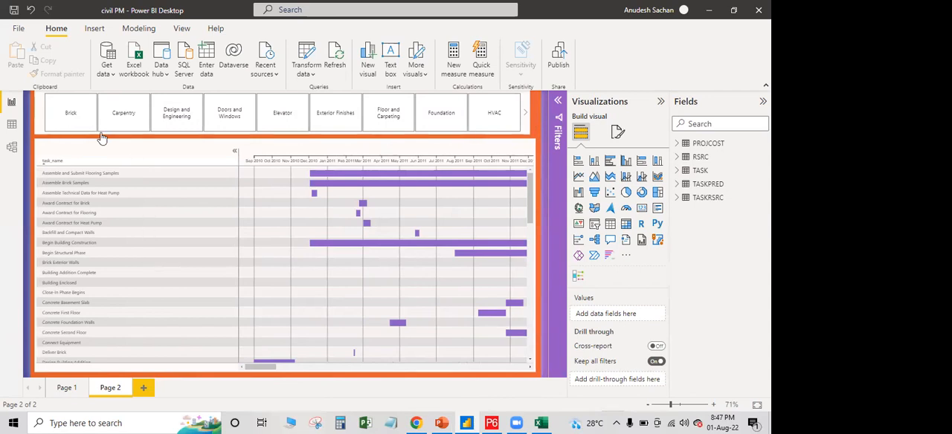
{"action": "left_click", "coordinate": [76, 117]}
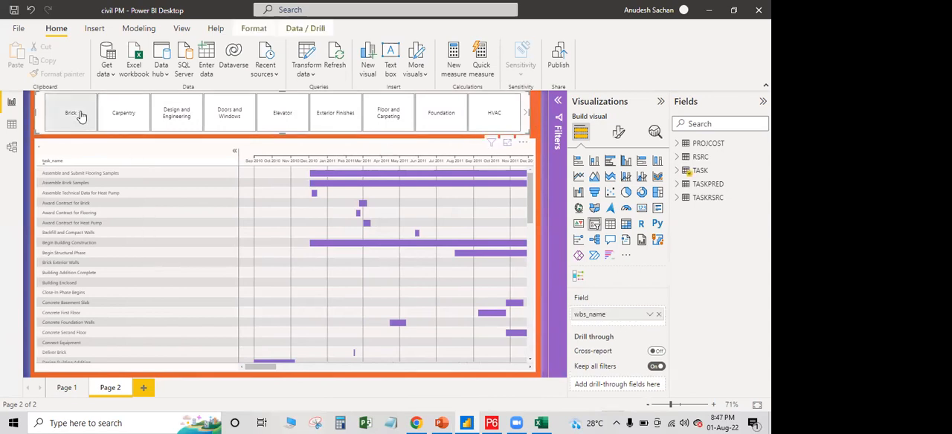
{"action": "left_click", "coordinate": [132, 116]}
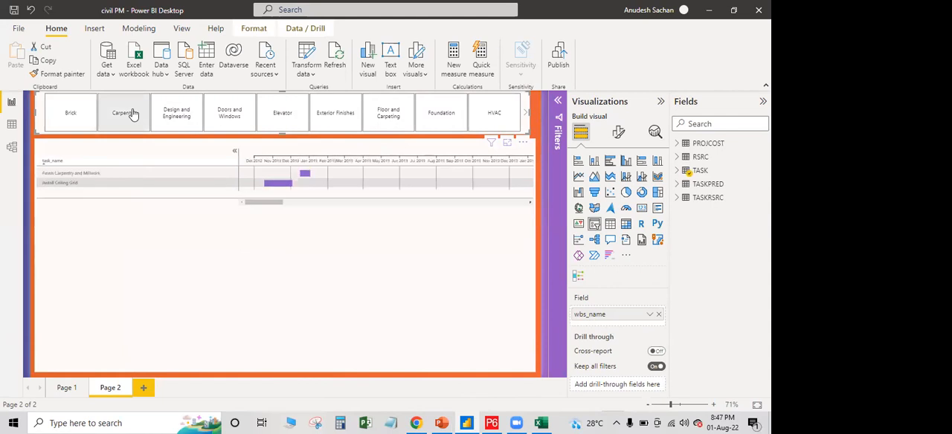
{"action": "left_click", "coordinate": [192, 116]}
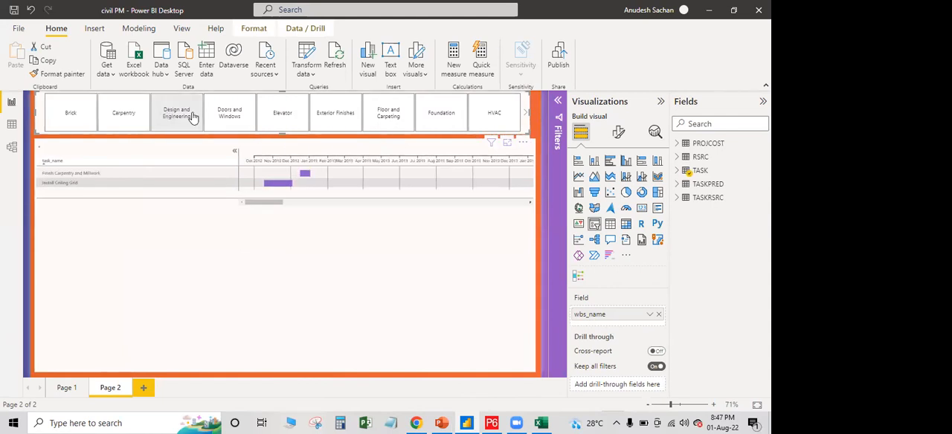
{"action": "left_click", "coordinate": [231, 116]}
{"action": "left_click", "coordinate": [281, 115]}
{"action": "left_click", "coordinate": [280, 108]}
{"action": "mouse_move", "coordinate": [347, 189]}
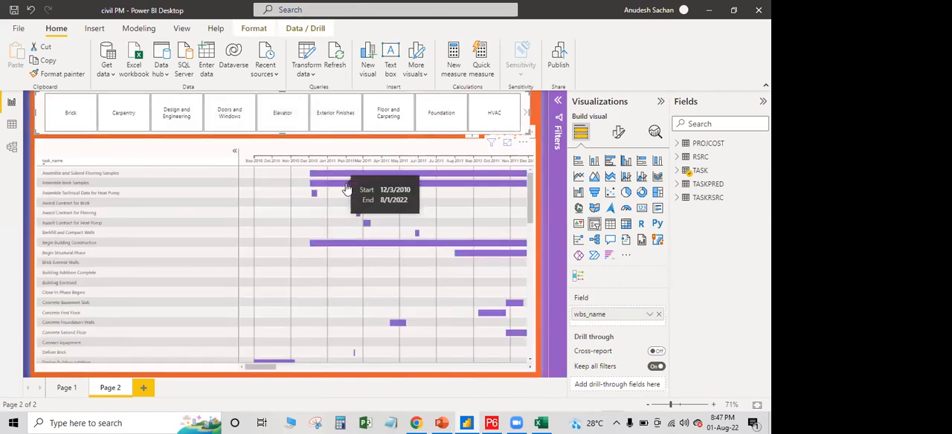
{"action": "mouse_move", "coordinate": [274, 368]}
{"action": "left_mouse_down"}
{"action": "mouse_move", "coordinate": [528, 369]}
{"action": "mouse_move", "coordinate": [265, 380]}
{"action": "left_mouse_up"}
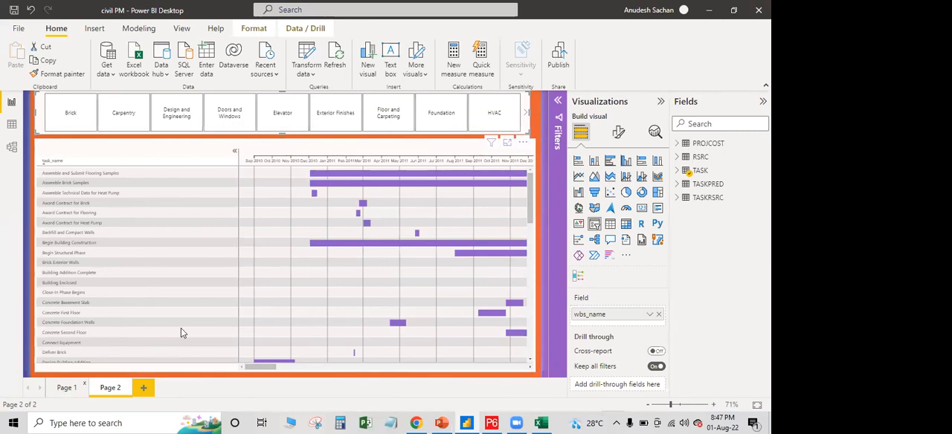
Return to Page 1 of the civil PM report, minimise Power BI Desktop and close the Excel workbook
{"action": "left_click", "coordinate": [67, 387]}
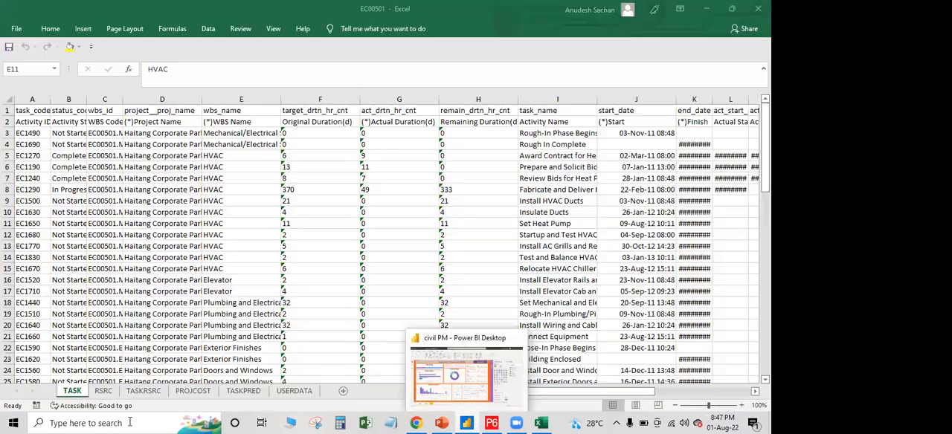
{"action": "left_click", "coordinate": [469, 422]}
{"action": "key", "text": "alt+F4"}
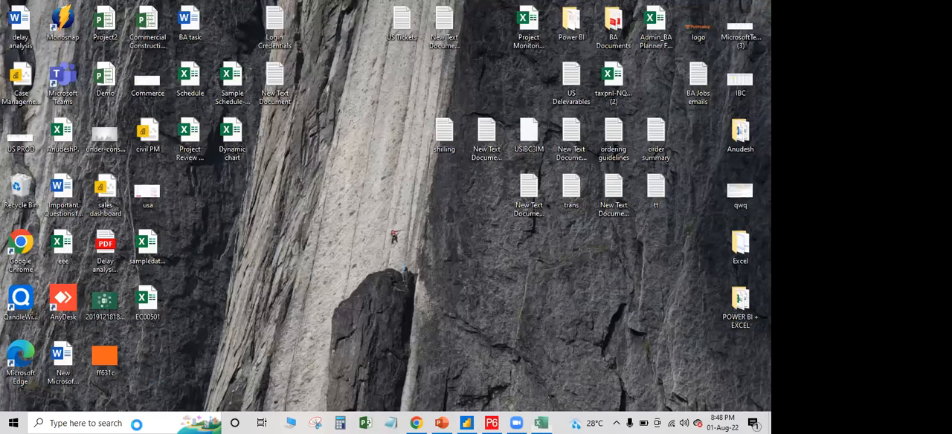
Launch a second Power BI Desktop window and dismiss its start screen to get a blank report
{"action": "left_click", "coordinate": [86, 423]}
{"action": "type", "text": "PO"}
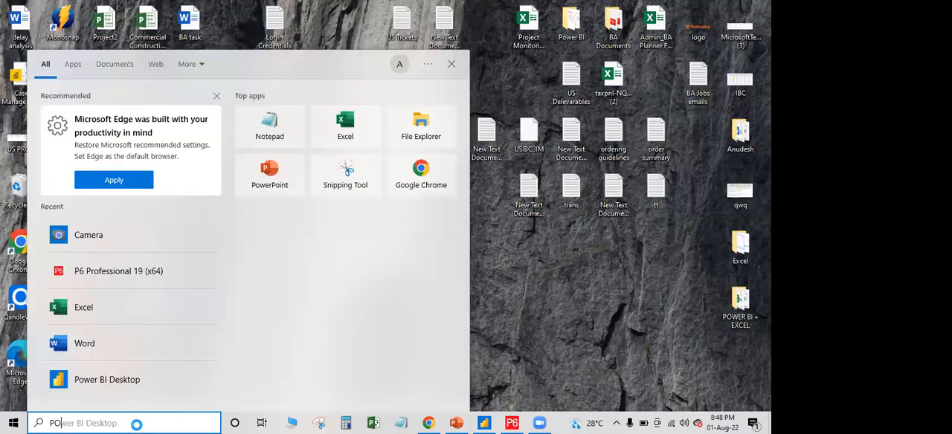
{"action": "left_click", "coordinate": [104, 109]}
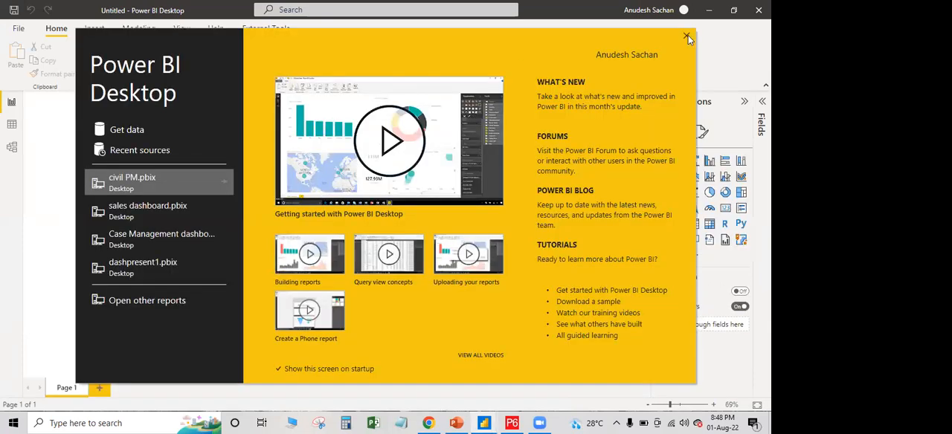
{"action": "left_click", "coordinate": [687, 38]}
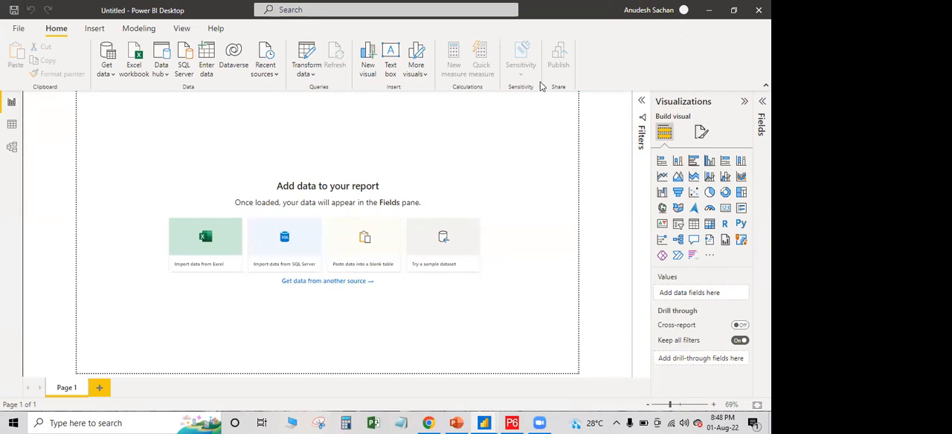
Switch to the civil PM report to review the finished dashboard and return to the untitled report
{"action": "mouse_move", "coordinate": [482, 422]}
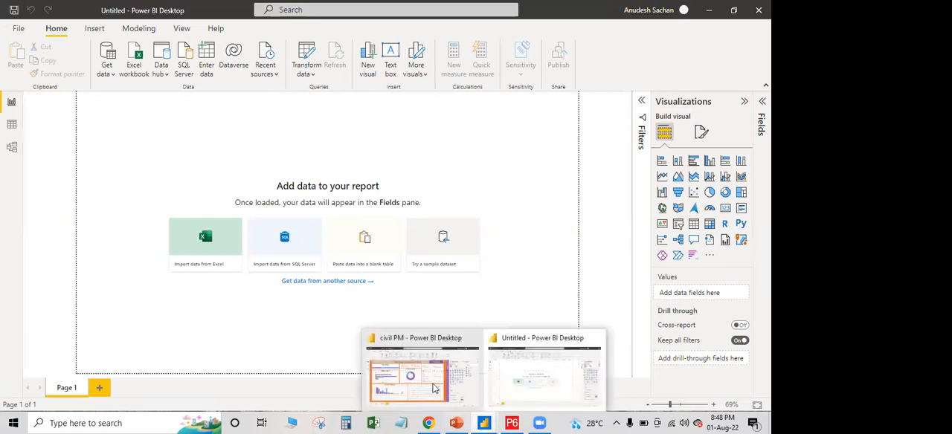
{"action": "left_click", "coordinate": [416, 376]}
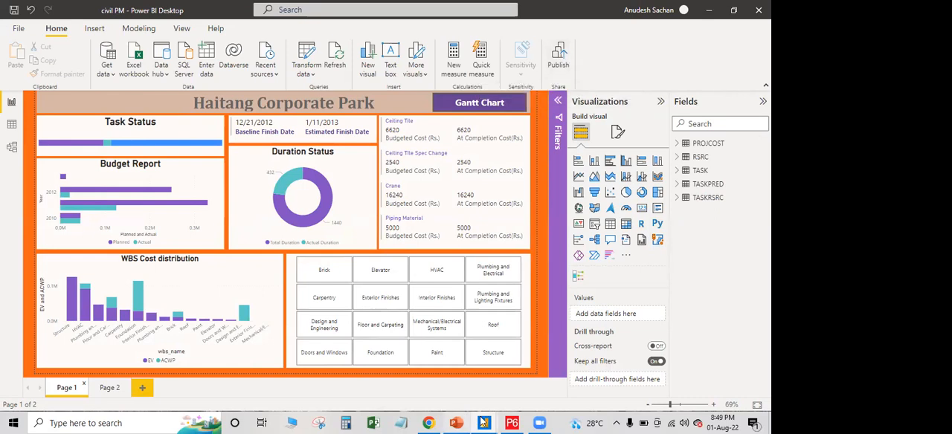
{"action": "mouse_move", "coordinate": [484, 423]}
{"action": "left_click", "coordinate": [535, 374]}
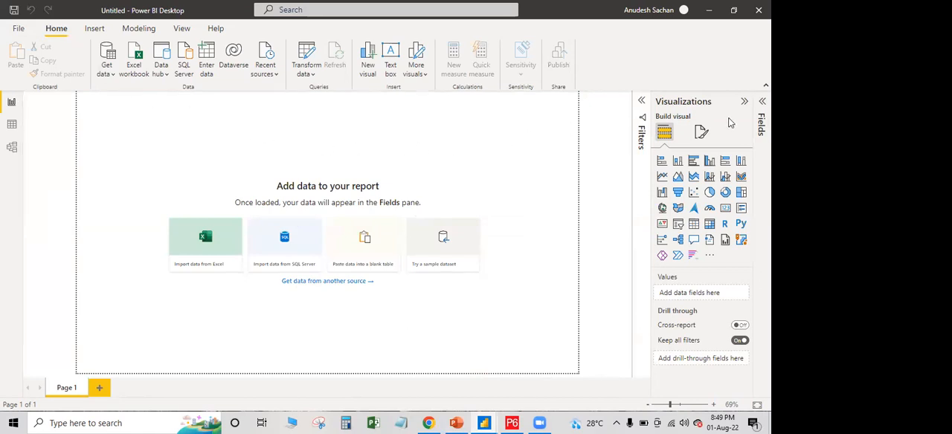
Set the canvas background of Page 1 to the ff631c image with 0% transparency and the image fit set to Fit
{"action": "left_click", "coordinate": [701, 132]}
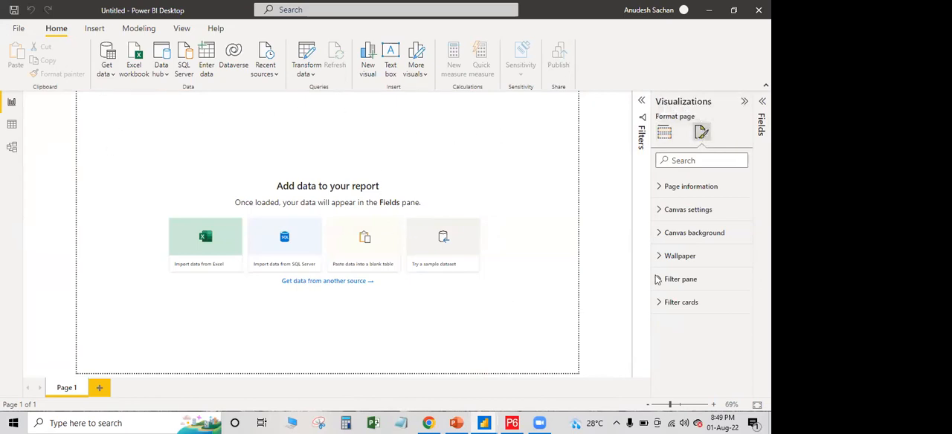
{"action": "left_click", "coordinate": [662, 233]}
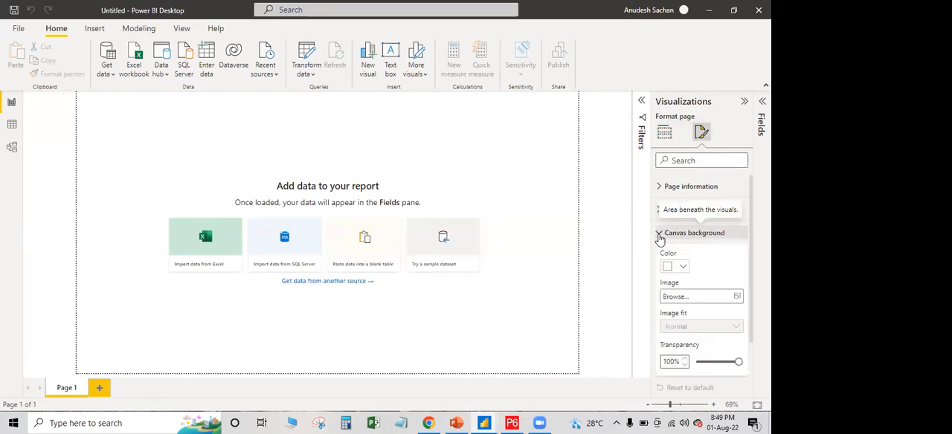
{"action": "left_click", "coordinate": [737, 298]}
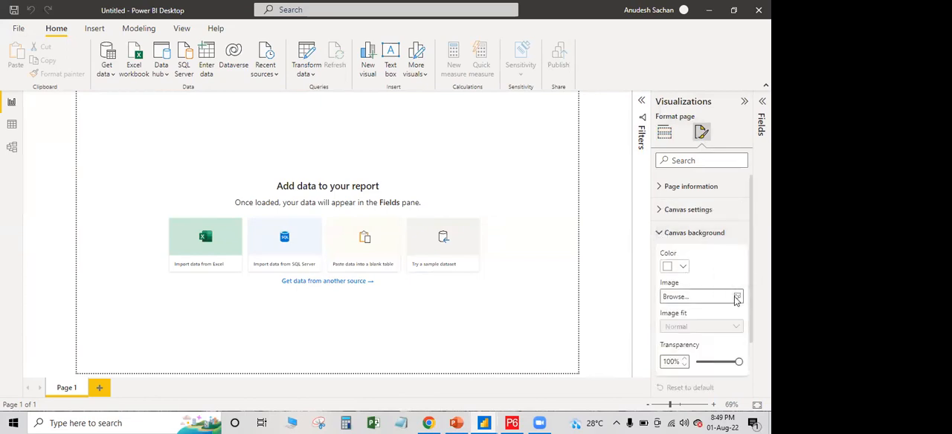
{"action": "left_click", "coordinate": [334, 160]}
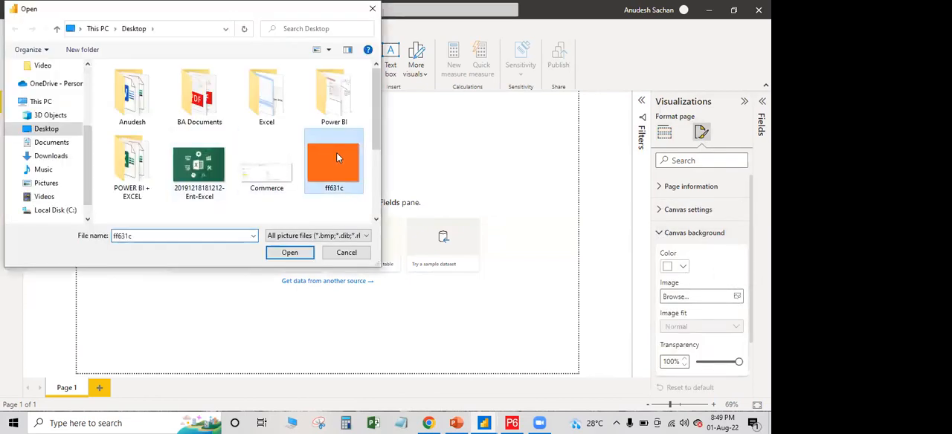
{"action": "left_click", "coordinate": [307, 253]}
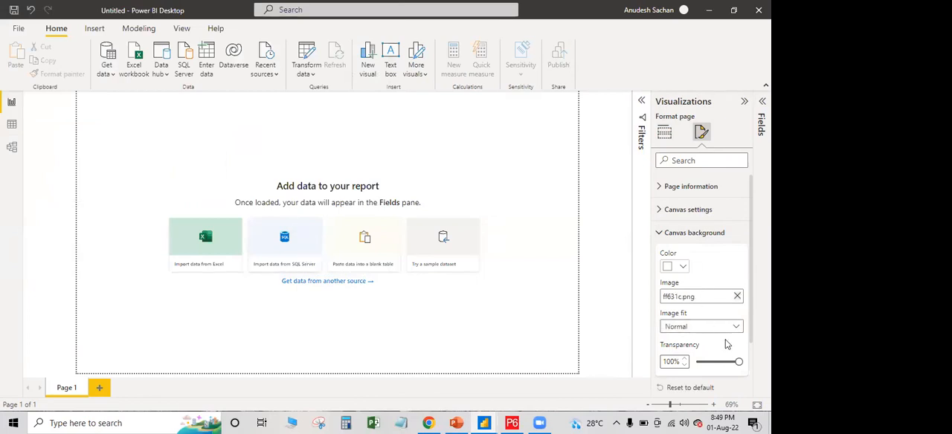
{"action": "left_click_drag", "start_coordinate": [739, 362], "coordinate": [693, 363]}
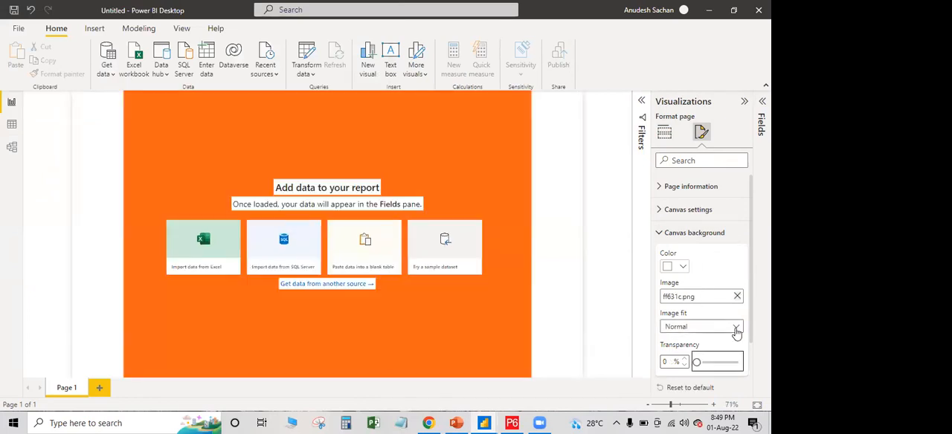
{"action": "left_click", "coordinate": [735, 330]}
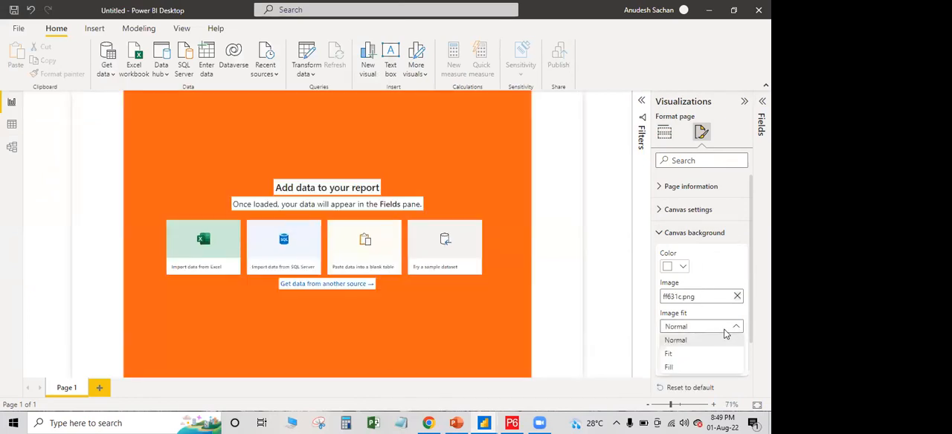
{"action": "left_click", "coordinate": [687, 355]}
Collapse and reopen the Visualizations pane and expand the Filters pane
{"action": "left_click", "coordinate": [744, 101]}
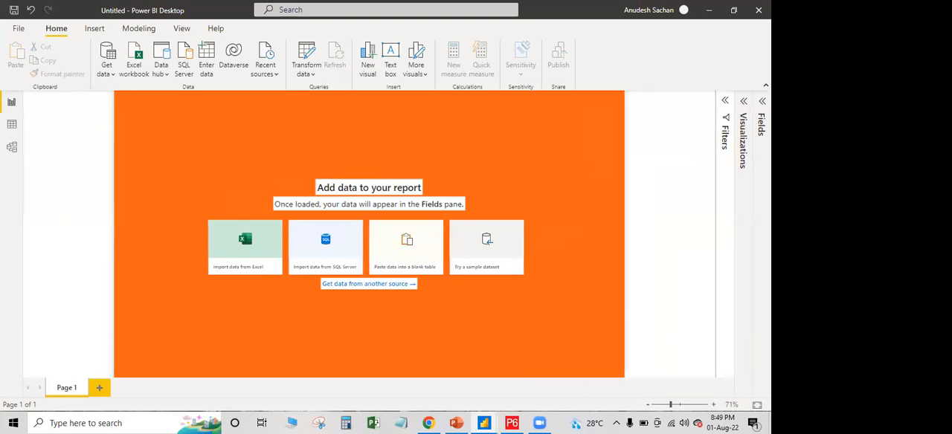
{"action": "left_click", "coordinate": [726, 104]}
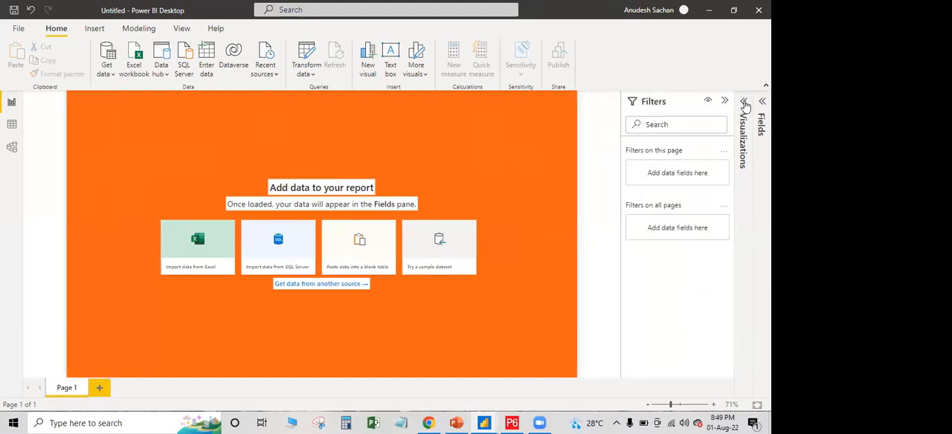
{"action": "left_click", "coordinate": [744, 101]}
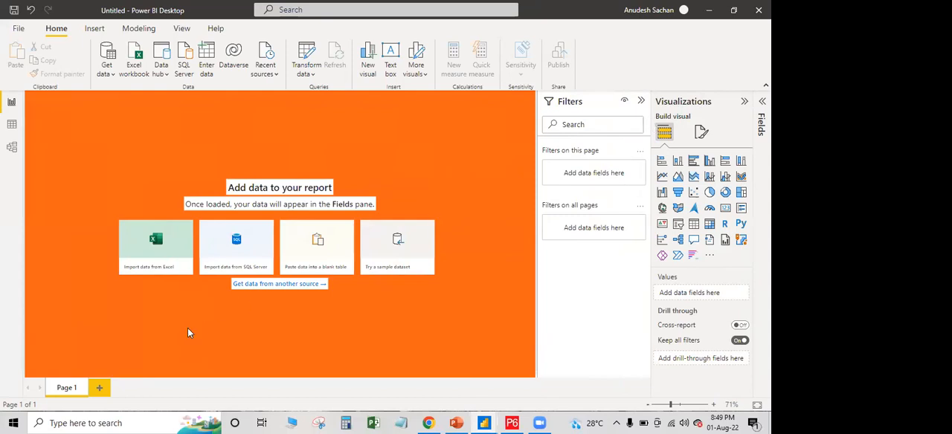
Add a second page to the report and try out an Animated Bar Chart Race visual on it, deleting it again
{"action": "left_click", "coordinate": [102, 386]}
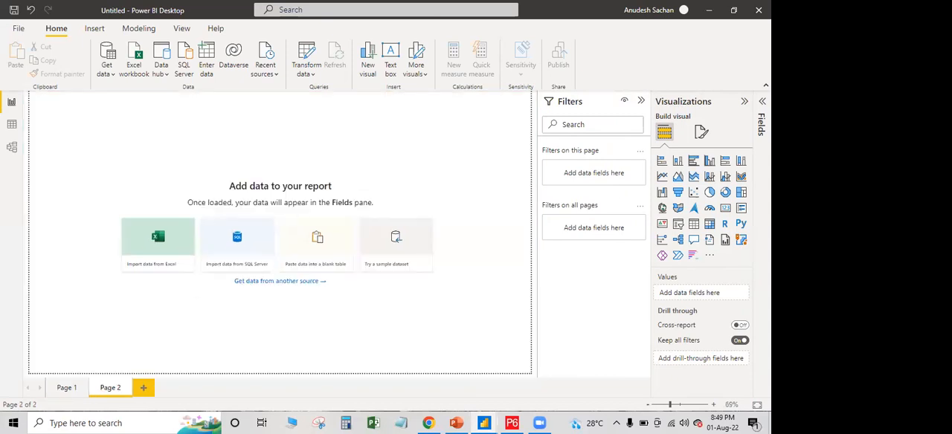
{"action": "left_click", "coordinate": [692, 256]}
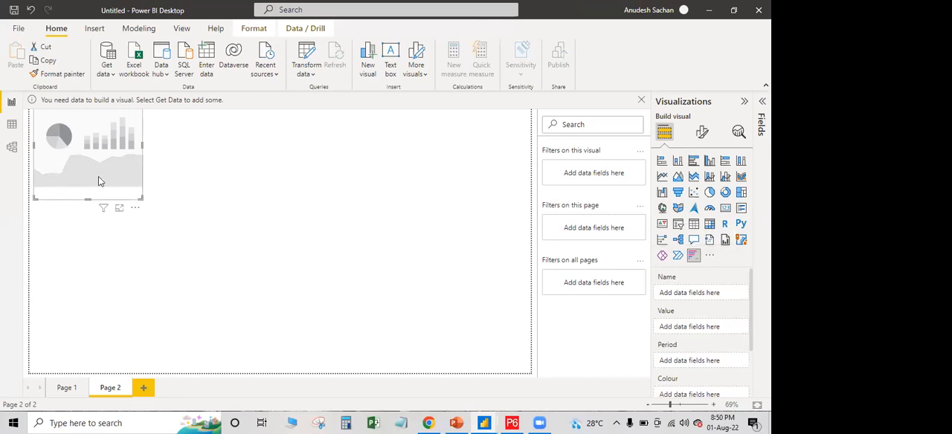
{"action": "key", "text": "Delete"}
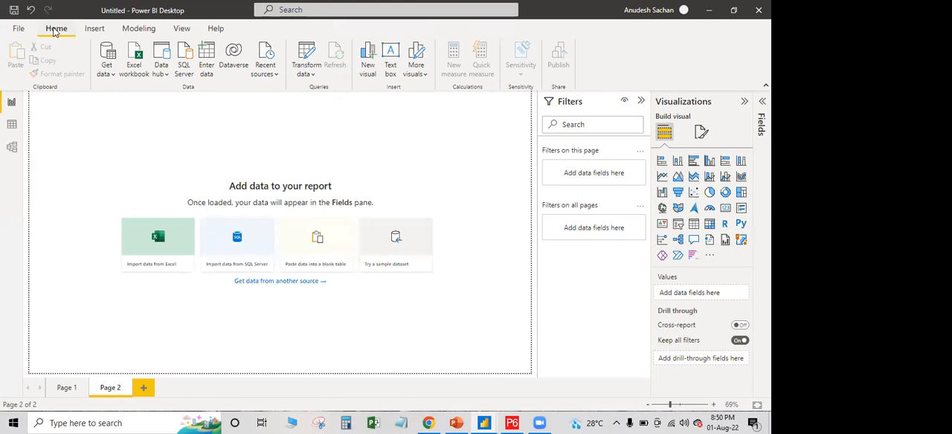
Open the EC00501 Excel workbook from the Desktop as a data source for the untitled report
{"action": "left_click", "coordinate": [108, 74]}
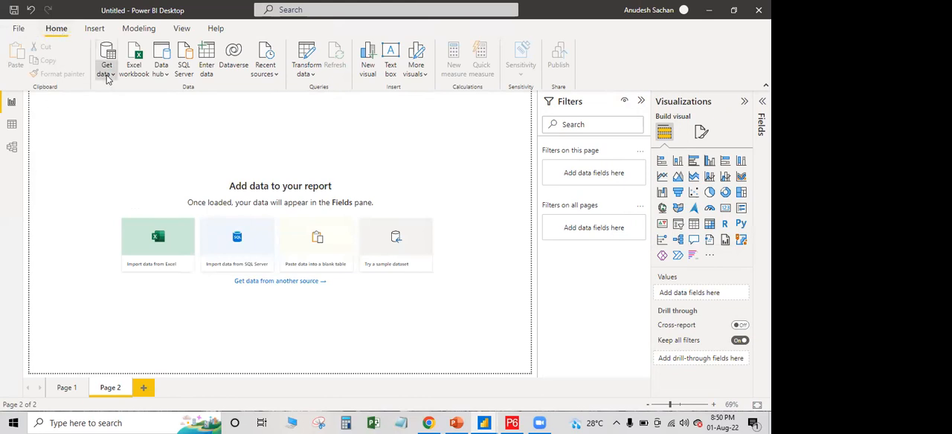
{"action": "left_click", "coordinate": [142, 112]}
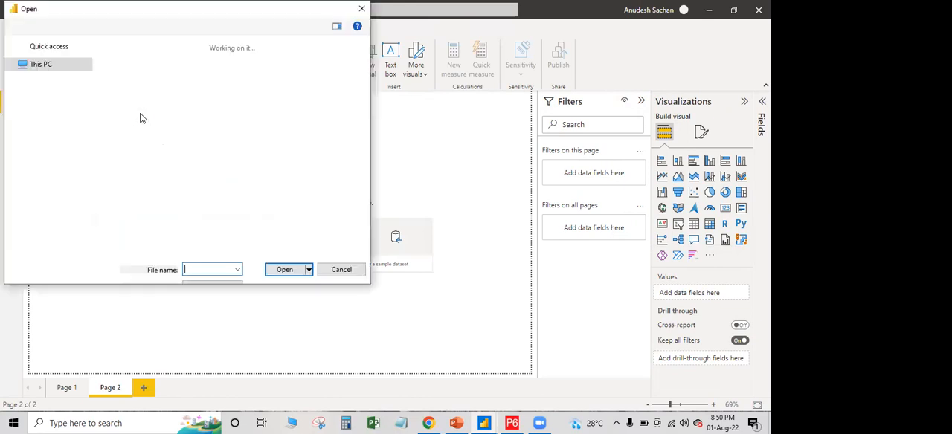
{"action": "scroll", "coordinate": [127, 155], "scroll_direction": "down", "scroll_amount": 1}
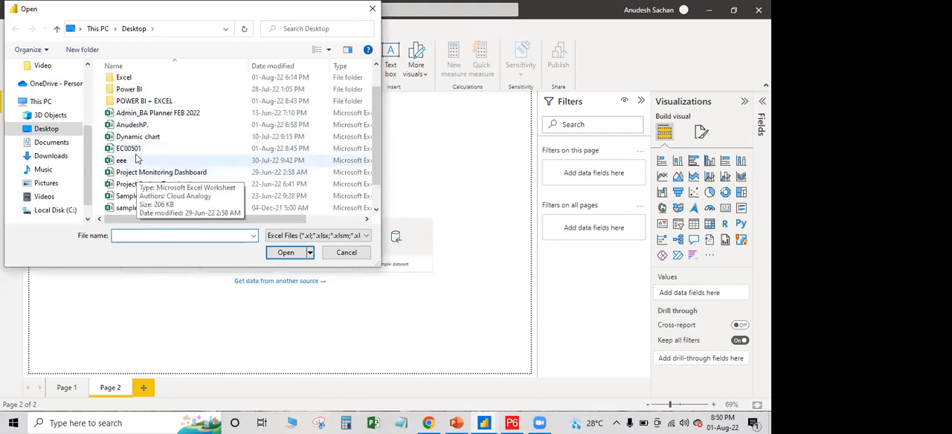
{"action": "left_click", "coordinate": [106, 149]}
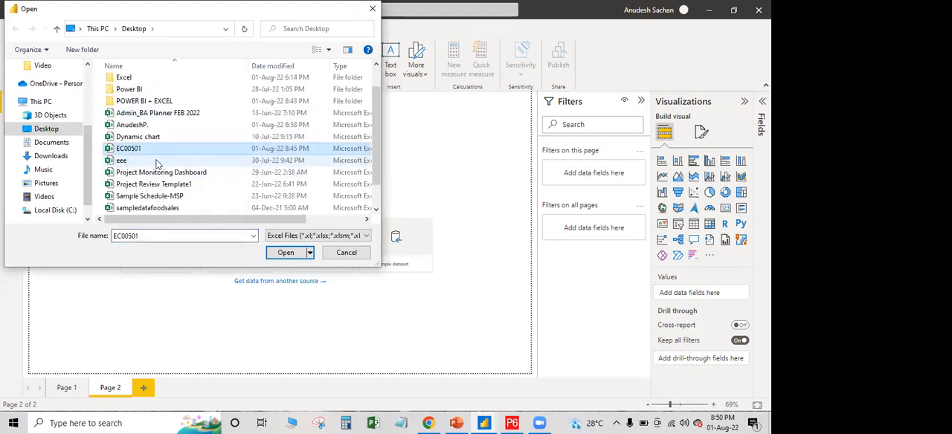
{"action": "left_click", "coordinate": [285, 253]}
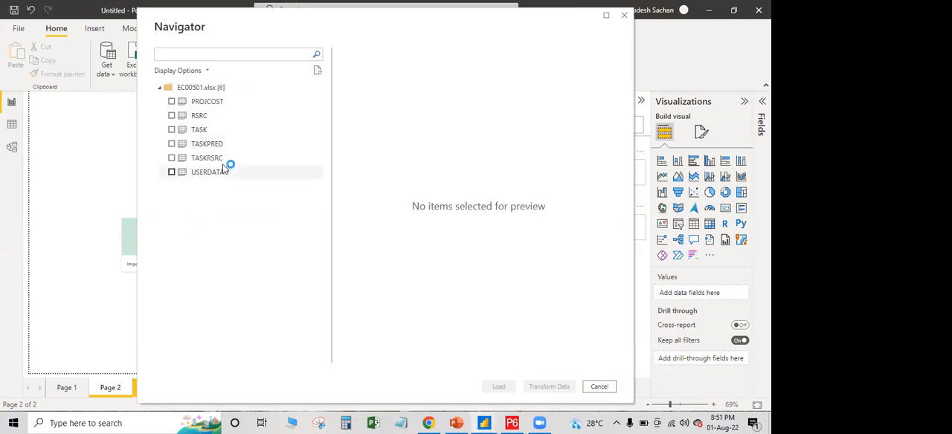
Preview the PROJCOST, RSRC and TASK tables of the EC00501 workbook, looking across their columns
{"action": "left_click", "coordinate": [195, 105]}
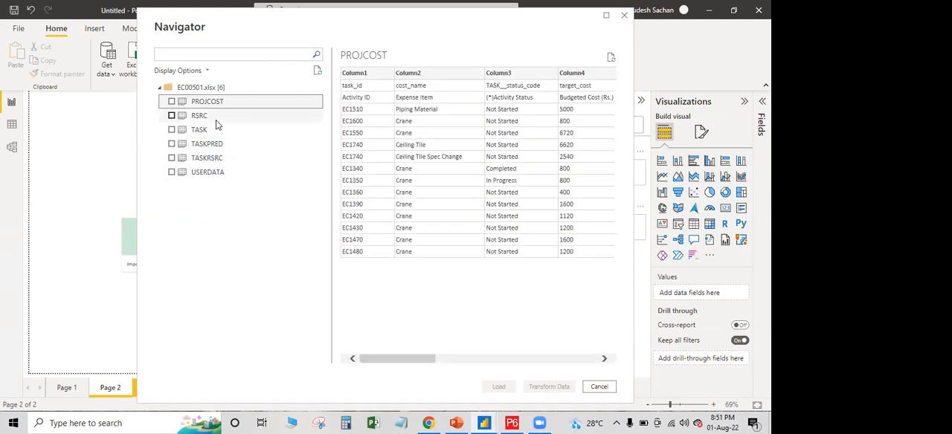
{"action": "left_click", "coordinate": [468, 363]}
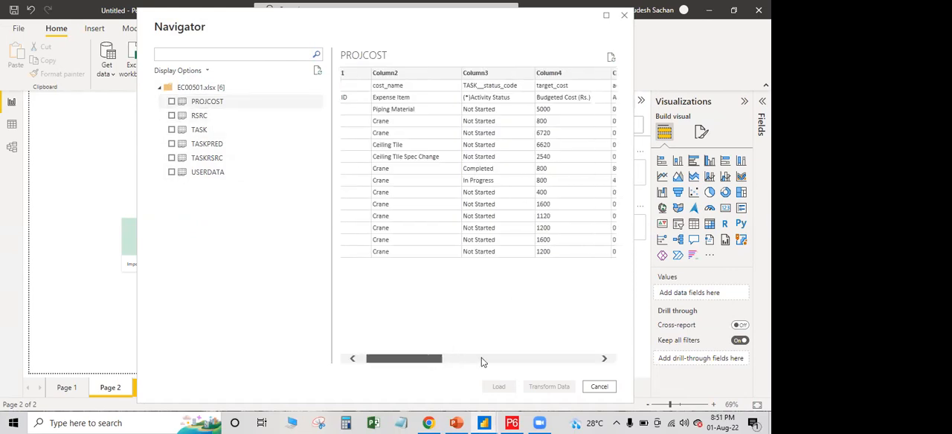
{"action": "left_click", "coordinate": [469, 363]}
{"action": "left_click", "coordinate": [227, 118]}
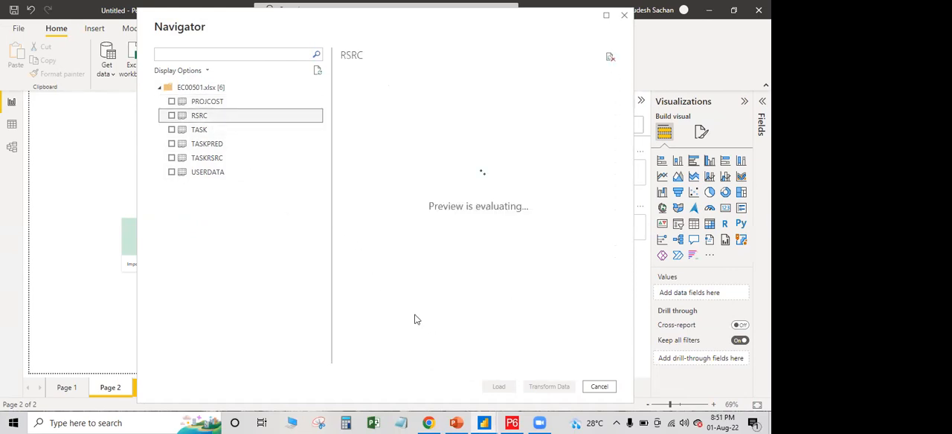
{"action": "left_click_drag", "start_coordinate": [450, 361], "coordinate": [472, 368]}
{"action": "left_click", "coordinate": [214, 131]}
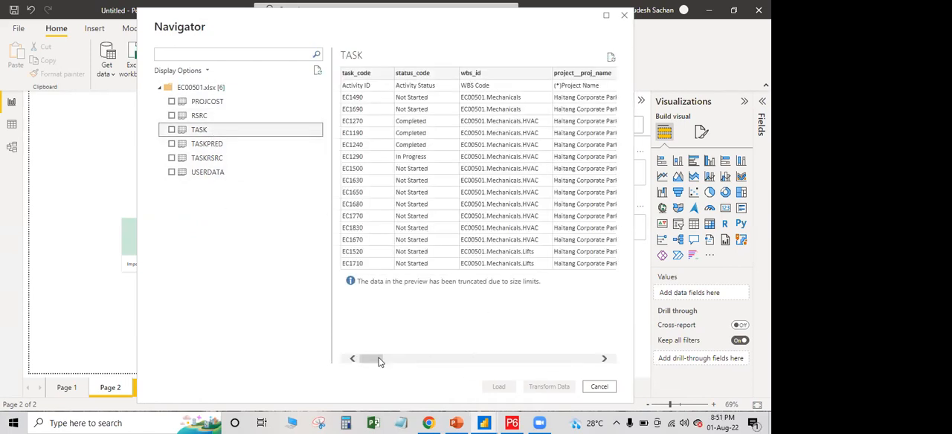
{"action": "left_click", "coordinate": [499, 363]}
{"action": "left_click_drag", "start_coordinate": [500, 366], "coordinate": [373, 364]}
Choose the PROJCOST, RSRC, TASK, TASKPRED and TASKRSRC tables, leaving USERDATA out, and open them for transformation in the Power Query Editor
{"action": "left_click", "coordinate": [173, 103]}
{"action": "left_click", "coordinate": [173, 117]}
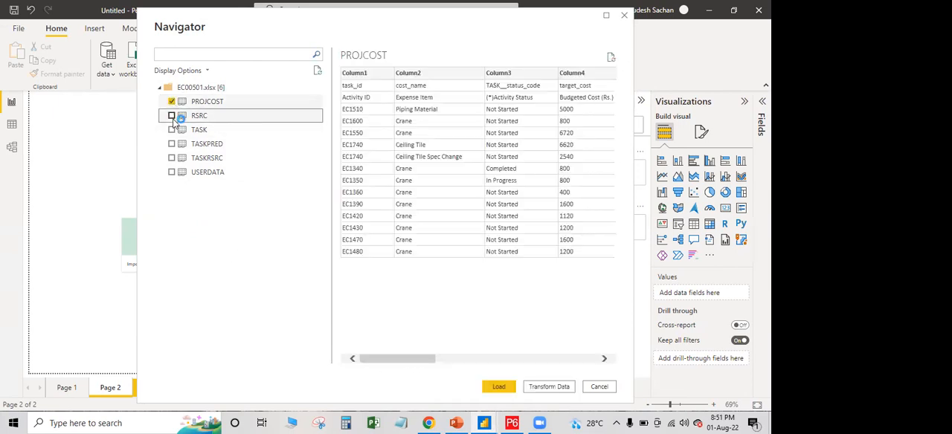
{"action": "left_click", "coordinate": [172, 116]}
{"action": "left_click", "coordinate": [172, 130]}
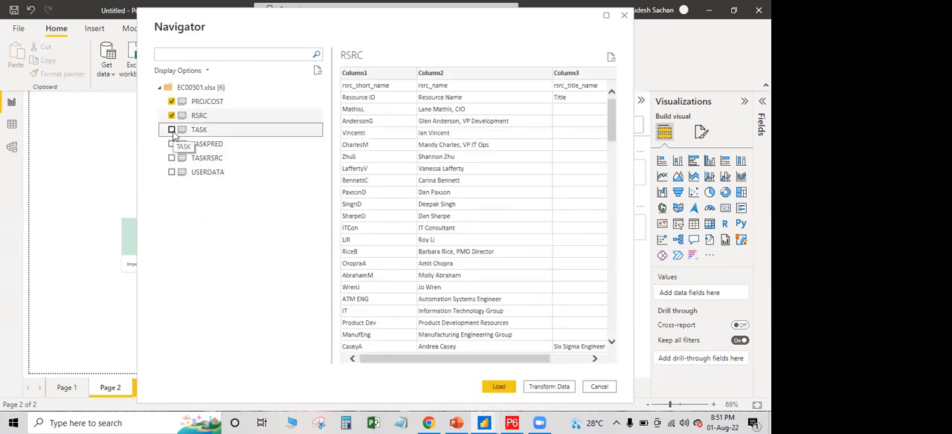
{"action": "left_click", "coordinate": [172, 144]}
{"action": "left_click", "coordinate": [172, 159]}
{"action": "left_click", "coordinate": [172, 173]}
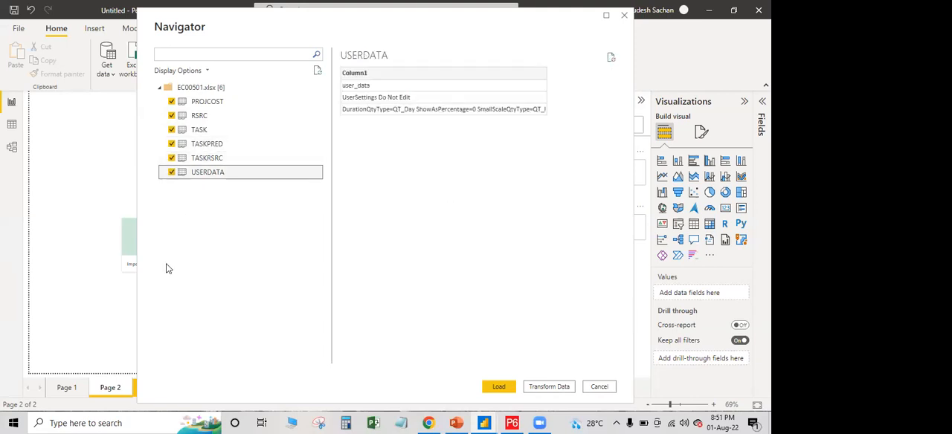
{"action": "left_click", "coordinate": [172, 173]}
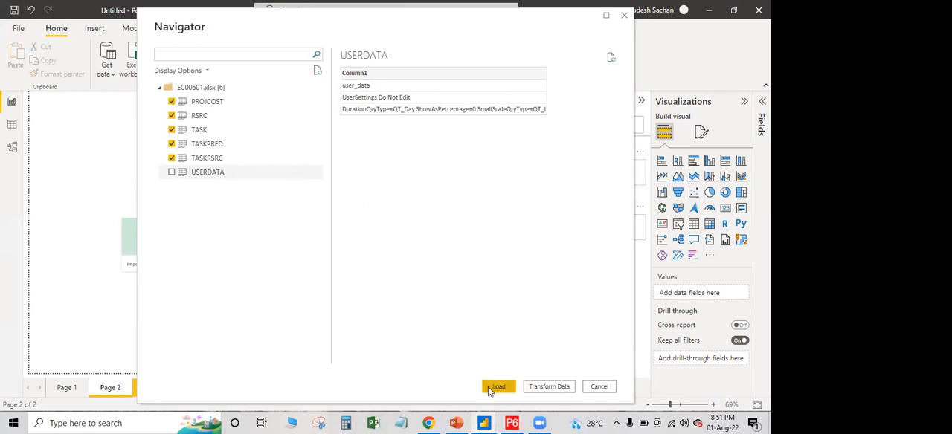
{"action": "left_click", "coordinate": [545, 389]}
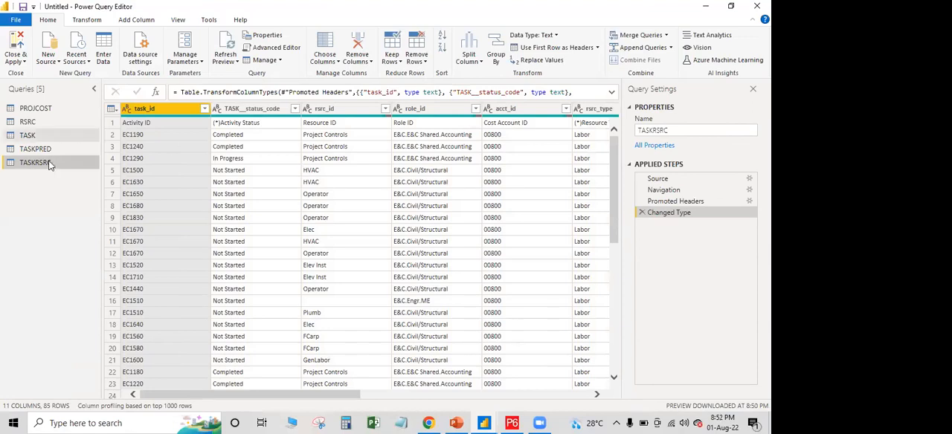
Open the TASK query and collapse the list of queries
{"action": "left_click", "coordinate": [37, 135]}
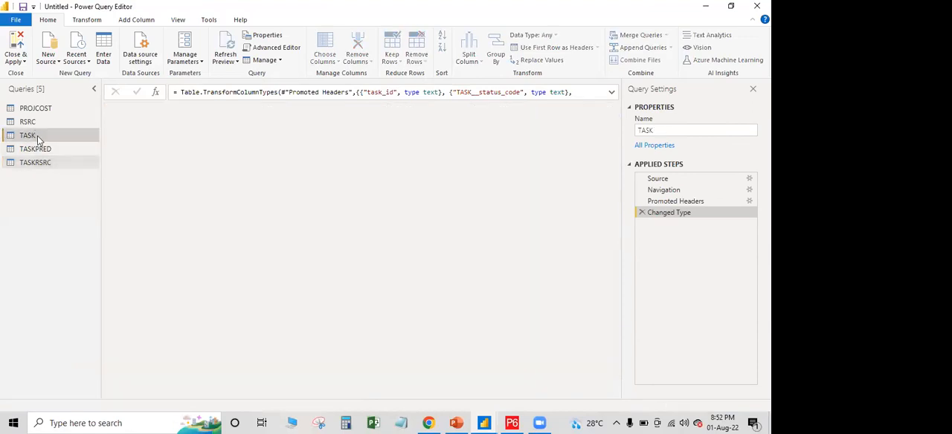
{"action": "left_click", "coordinate": [94, 89]}
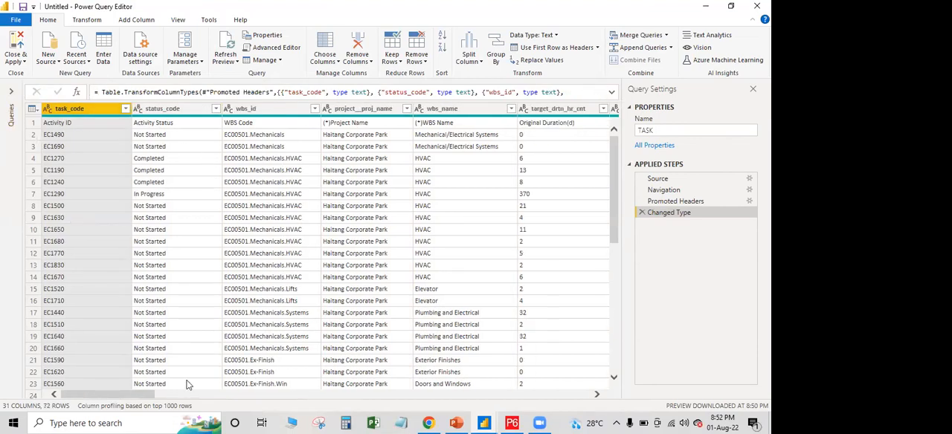
{"action": "left_click", "coordinate": [72, 122]}
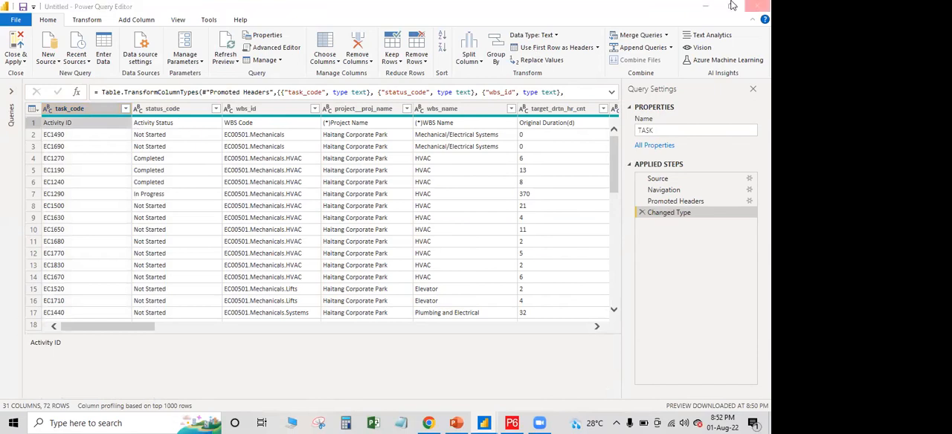
Open the EC00501 workbook in Excel to compare the TASK sheet's two header rows, and return to the Power Query Editor
{"action": "left_click", "coordinate": [705, 7]}
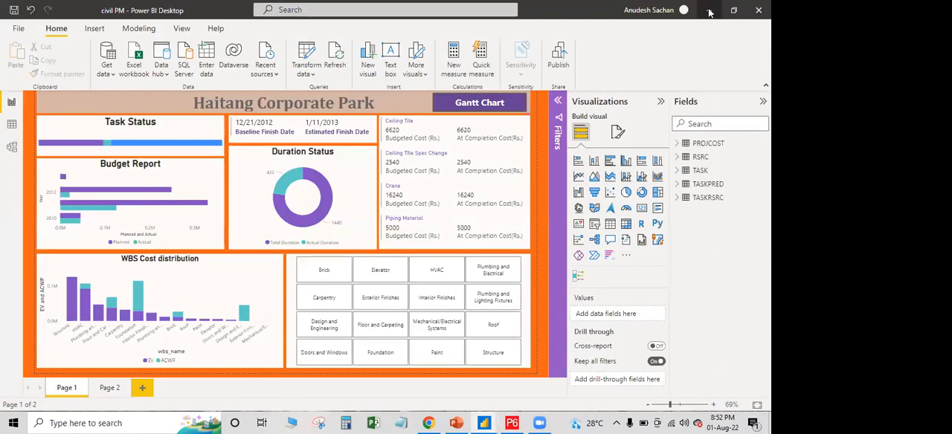
{"action": "left_click", "coordinate": [709, 10]}
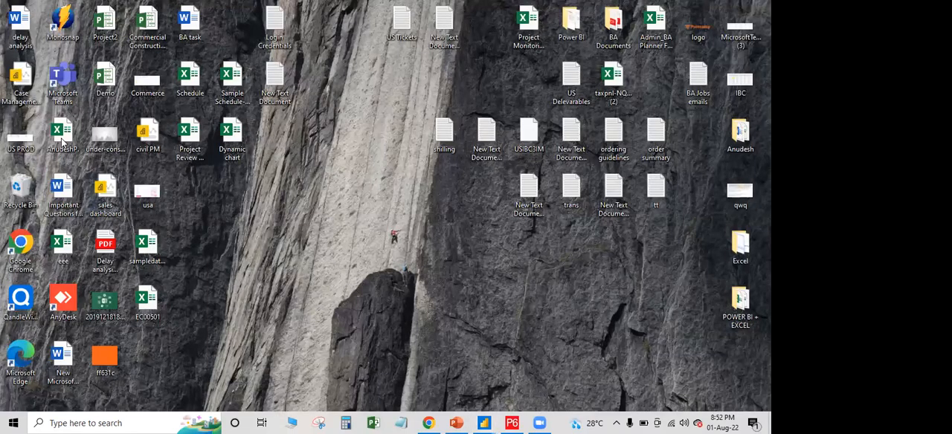
{"action": "left_click", "coordinate": [74, 245]}
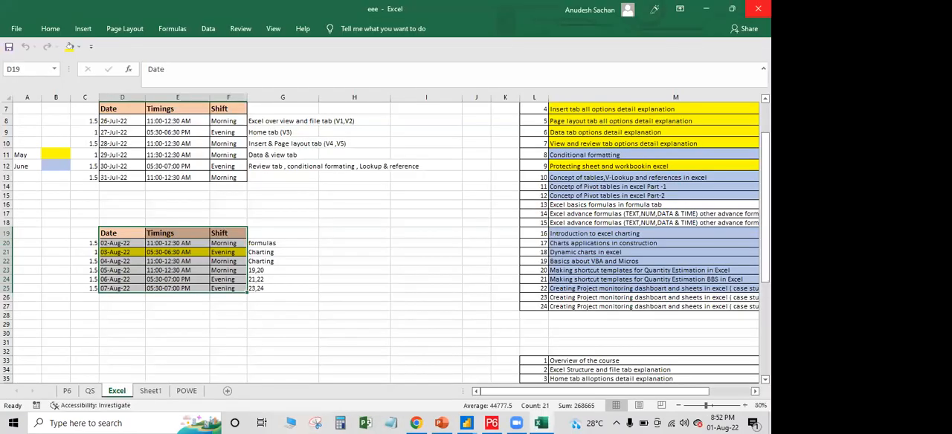
{"action": "key", "text": "alt+F4"}
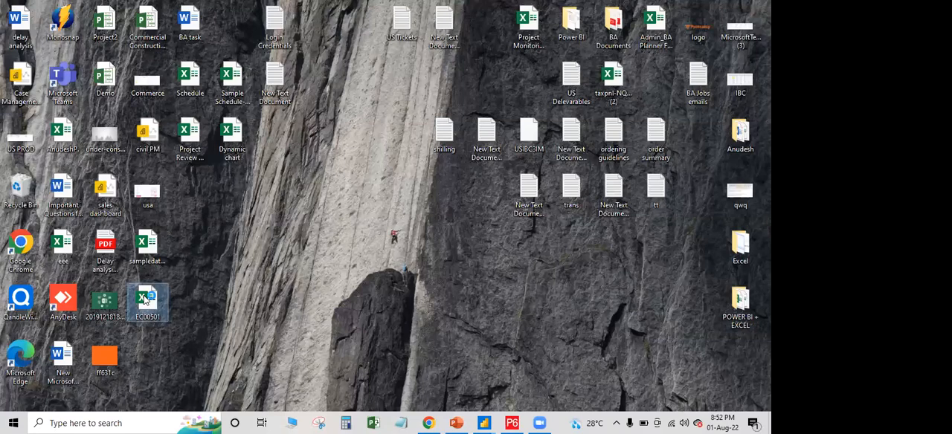
{"action": "double_click", "coordinate": [145, 300]}
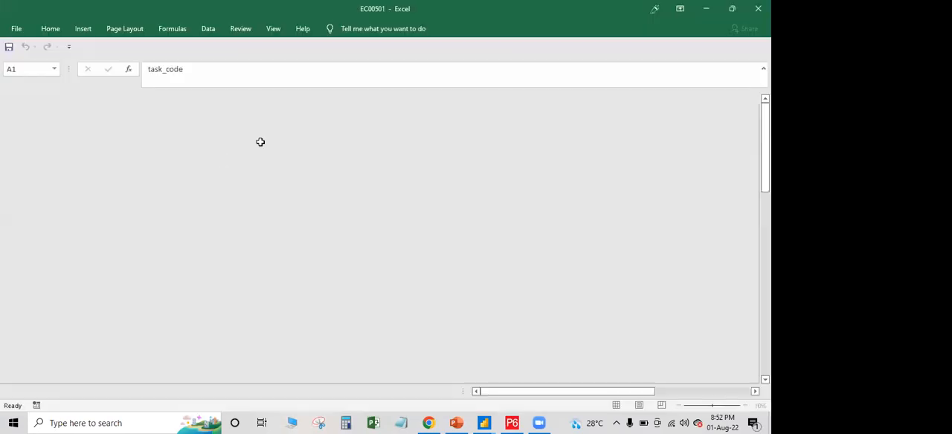
{"action": "left_click", "coordinate": [261, 141]}
{"action": "left_click", "coordinate": [132, 131]}
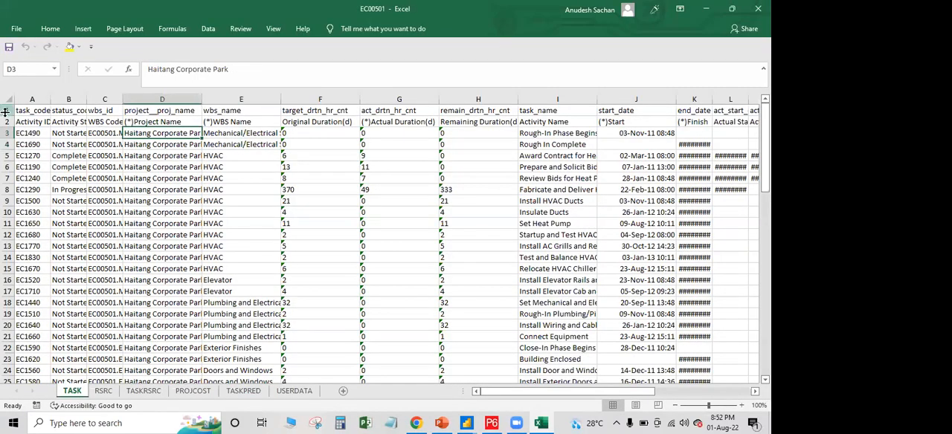
{"action": "left_click", "coordinate": [8, 110]}
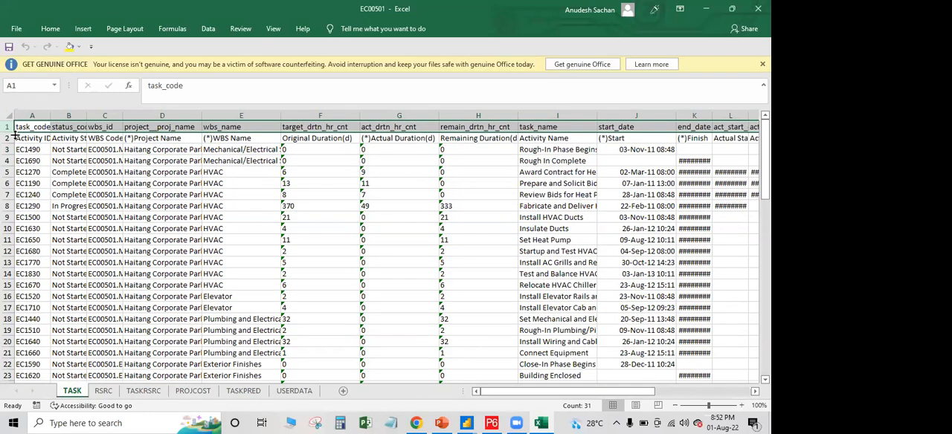
{"action": "left_click", "coordinate": [8, 139]}
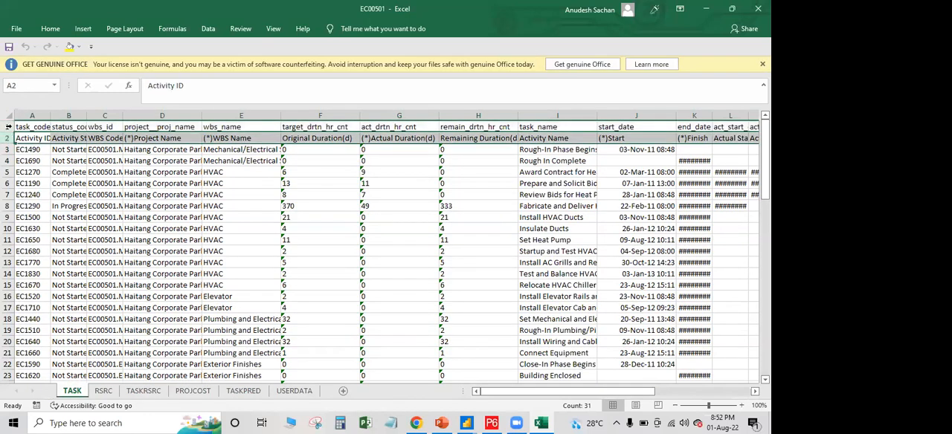
{"action": "left_click", "coordinate": [8, 126]}
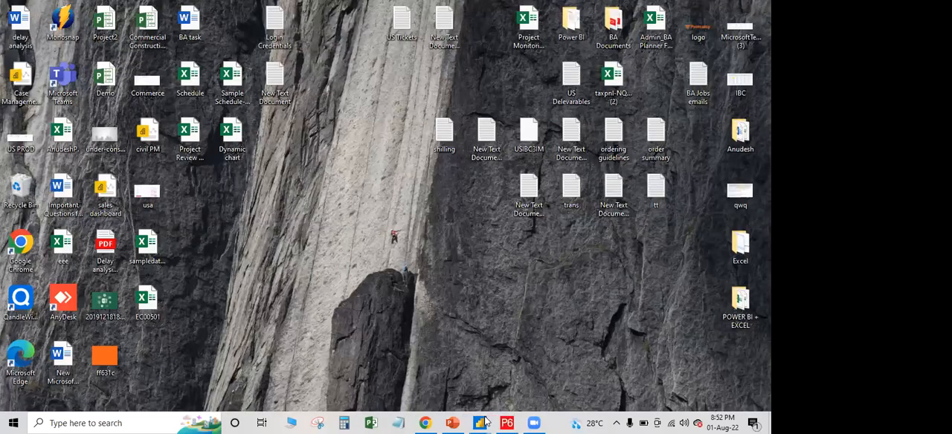
{"action": "mouse_move", "coordinate": [480, 423]}
{"action": "left_click", "coordinate": [350, 377]}
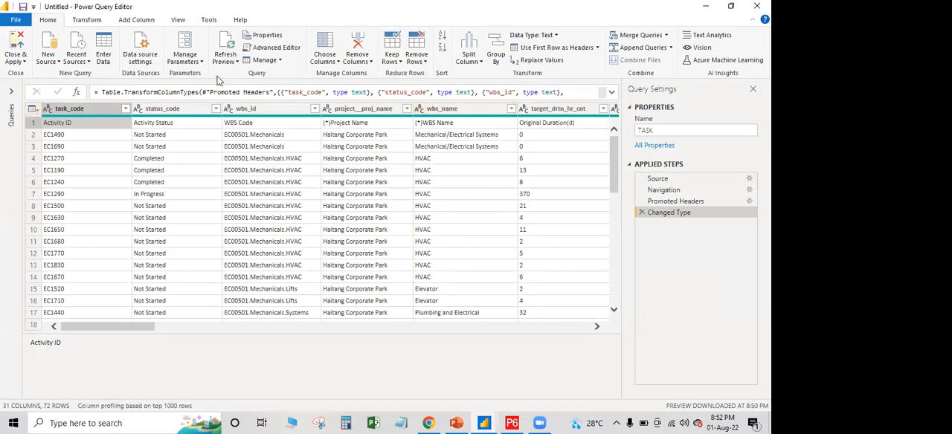
Try out removing 1 top row from the TASK query, and delete that applied step again
{"action": "left_click", "coordinate": [416, 58]}
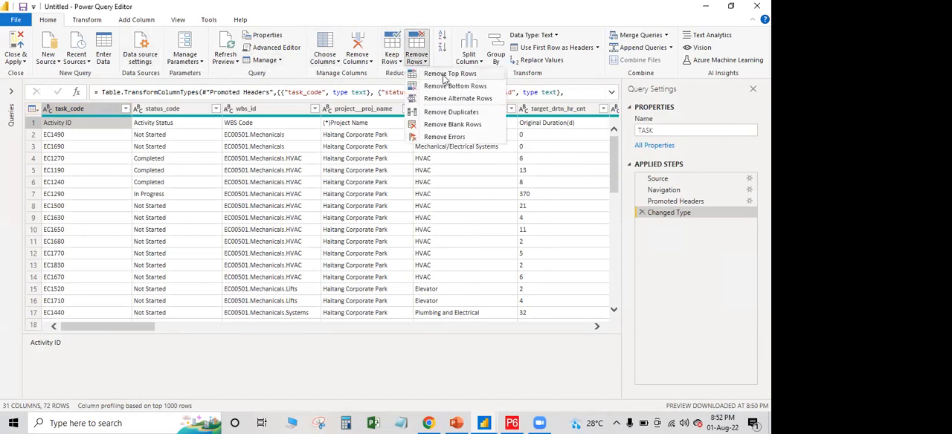
{"action": "left_click", "coordinate": [444, 76]}
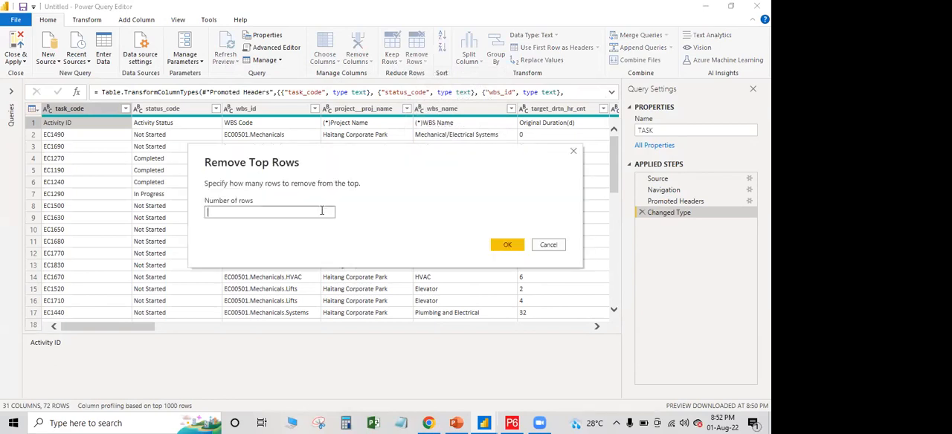
{"action": "type", "text": "1"}
{"action": "left_click", "coordinate": [507, 245]}
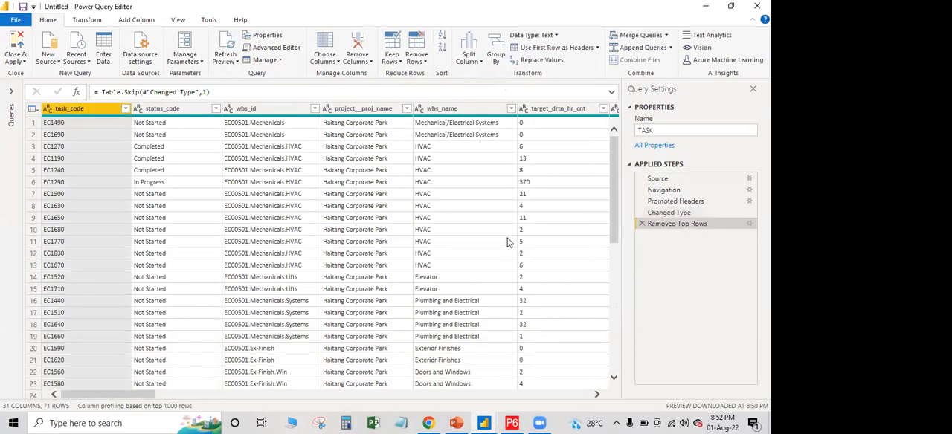
{"action": "left_click", "coordinate": [301, 135]}
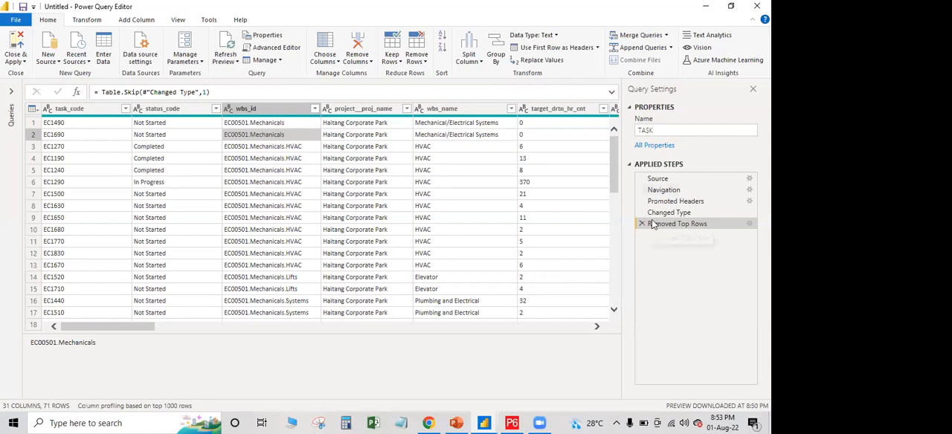
{"action": "left_click", "coordinate": [293, 52]}
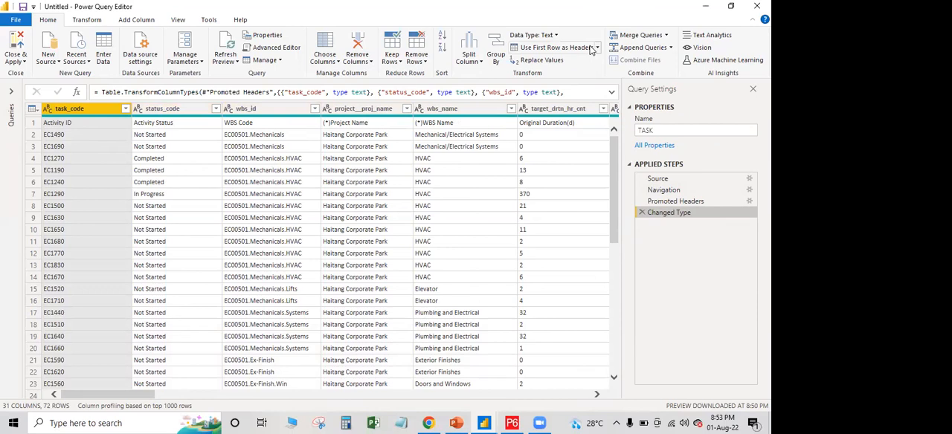
Use the first row of the TASK query as its column headers and check the new headers
{"action": "left_click", "coordinate": [591, 49]}
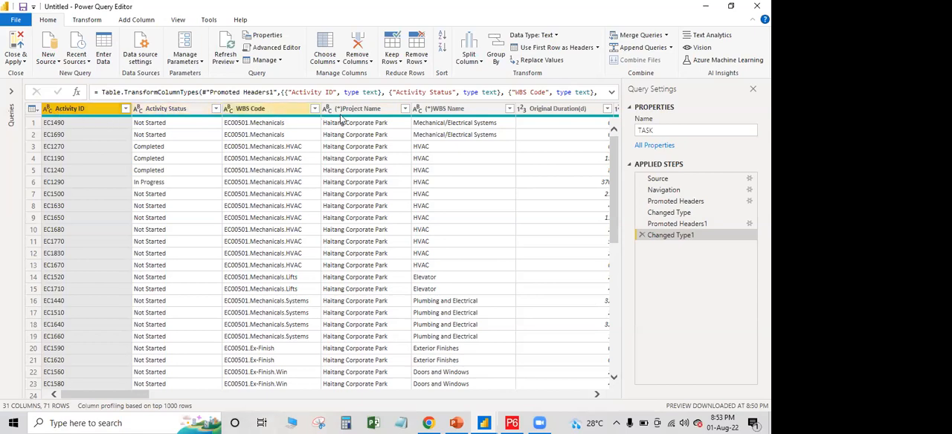
{"action": "left_click_drag", "start_coordinate": [142, 396], "coordinate": [196, 404]}
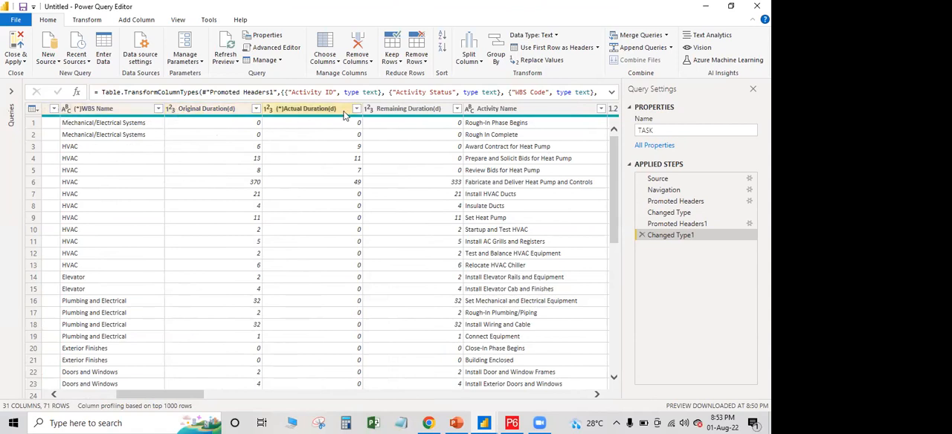
{"action": "left_click_drag", "start_coordinate": [209, 398], "coordinate": [277, 402]}
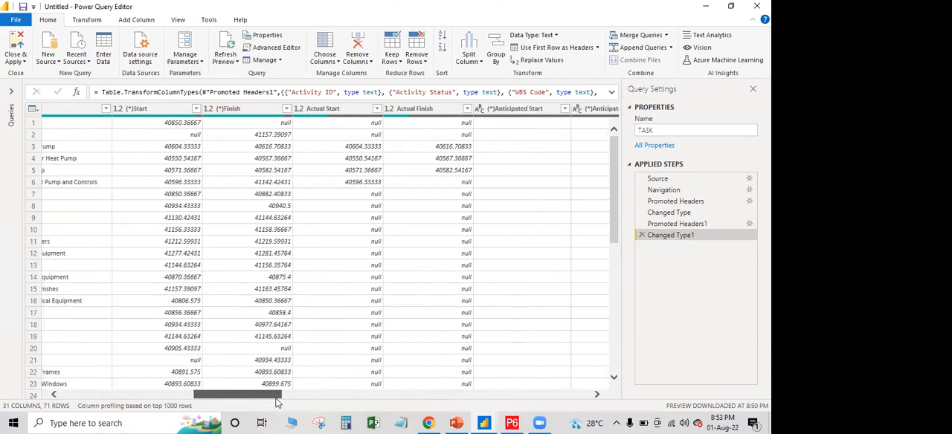
Convert the Start, Finish, Actual Start, Actual Finish, Anticipated Start and Anticipated Finish columns to the Date type, replacing the current conversion
{"action": "left_click", "coordinate": [171, 111]}
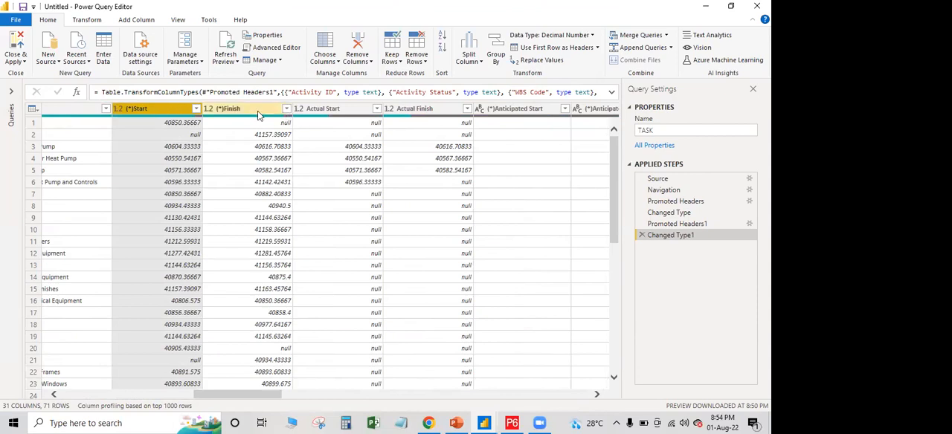
{"action": "left_click", "coordinate": [238, 110], "text": "ctrl"}
{"action": "left_click", "coordinate": [337, 110], "text": "ctrl"}
{"action": "left_click", "coordinate": [416, 109], "text": "ctrl"}
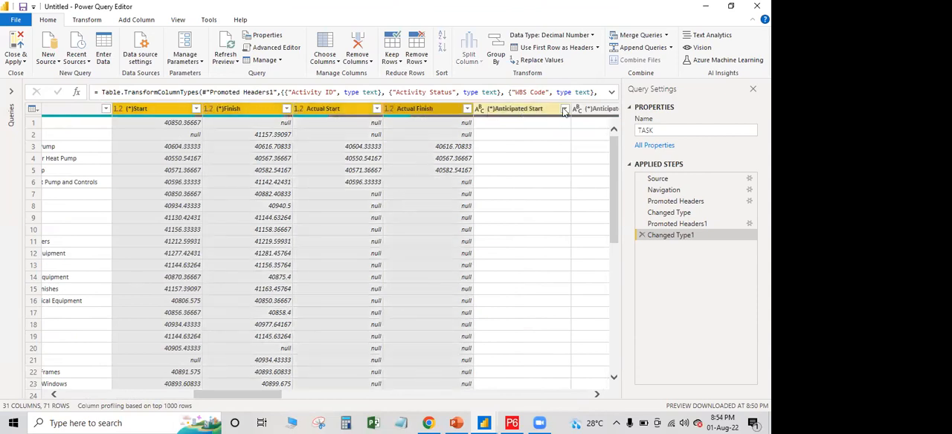
{"action": "left_click", "coordinate": [521, 109], "text": "ctrl"}
{"action": "left_click", "coordinate": [602, 111], "text": "ctrl"}
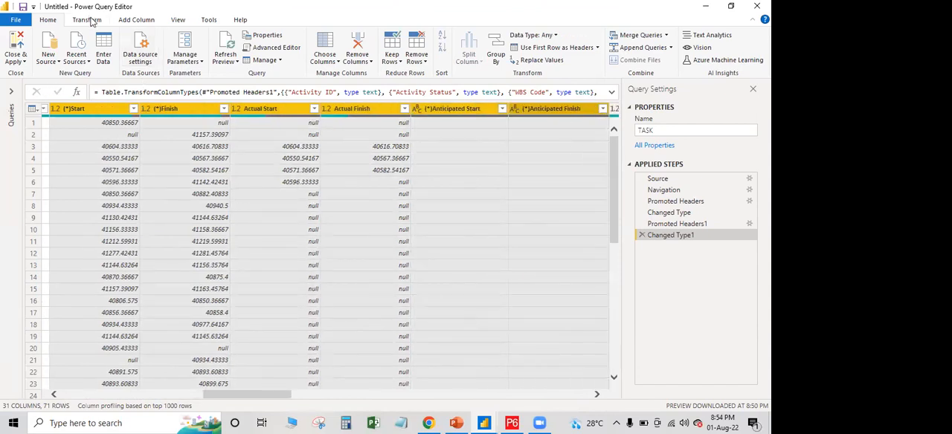
{"action": "left_click", "coordinate": [89, 20]}
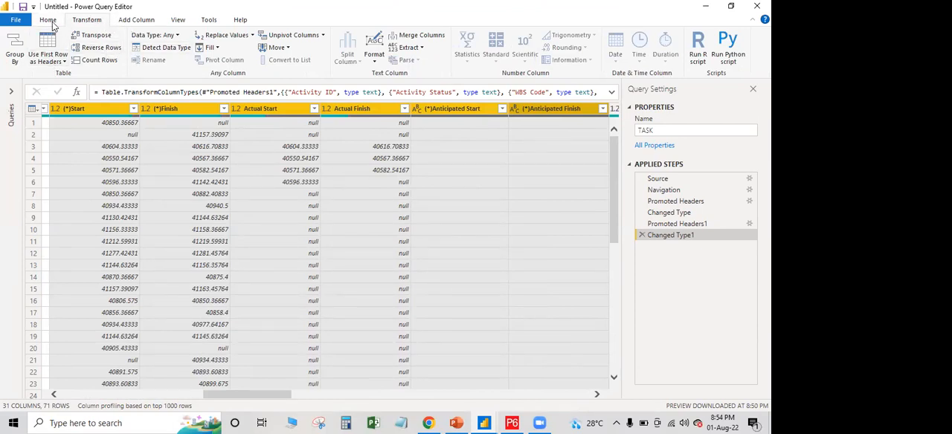
{"action": "left_click", "coordinate": [177, 38]}
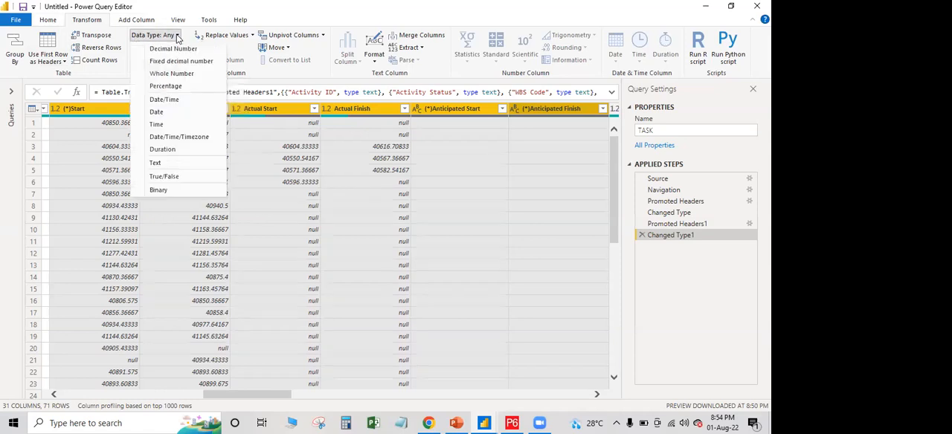
{"action": "left_click", "coordinate": [166, 112]}
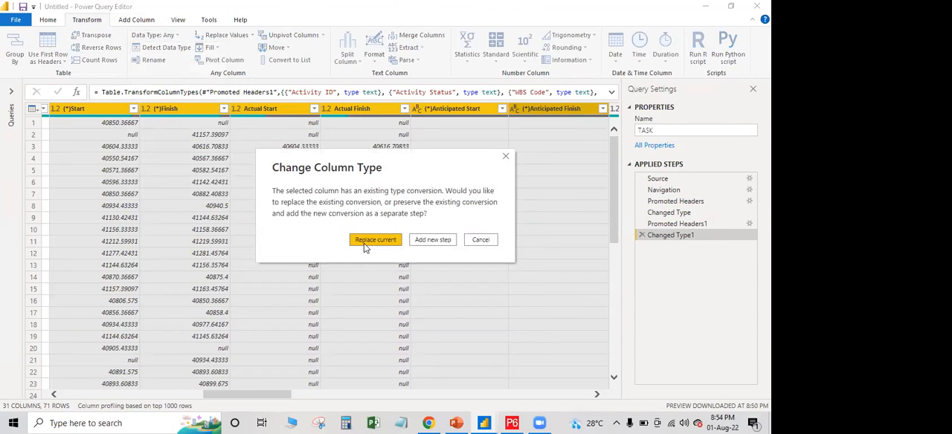
{"action": "left_click", "coordinate": [365, 243]}
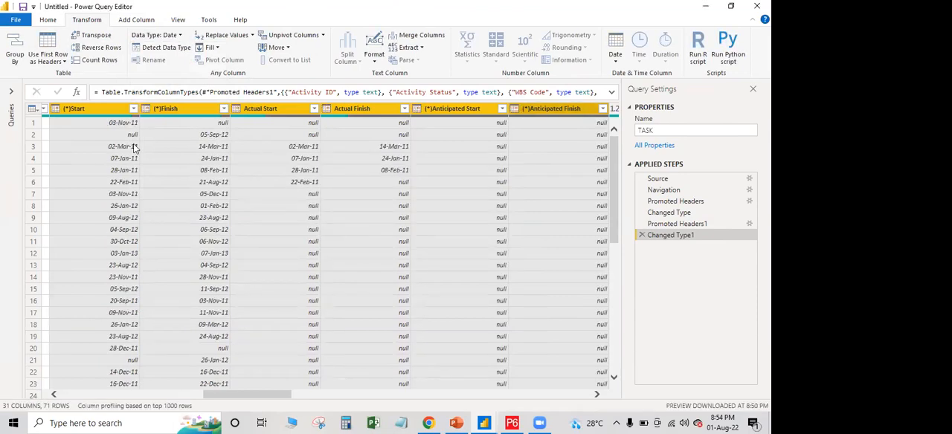
{"action": "scroll", "coordinate": [259, 402], "scroll_direction": "left", "scroll_amount": 6}
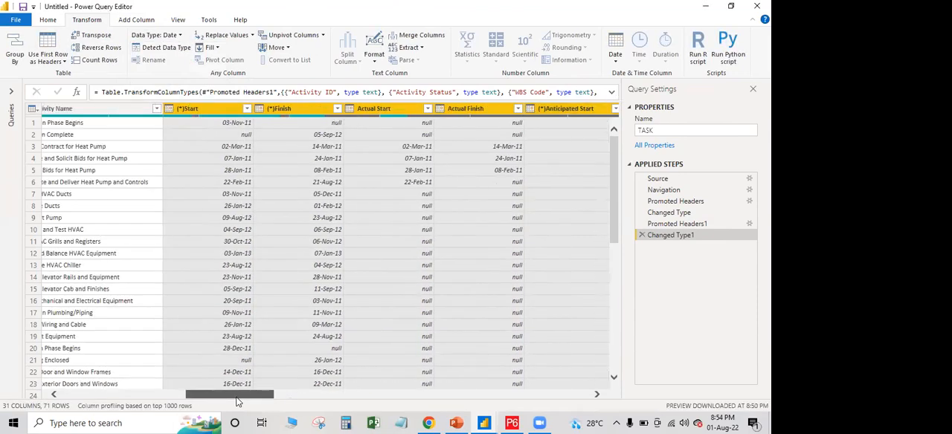
{"action": "scroll", "coordinate": [256, 402], "scroll_direction": "right", "scroll_amount": 6}
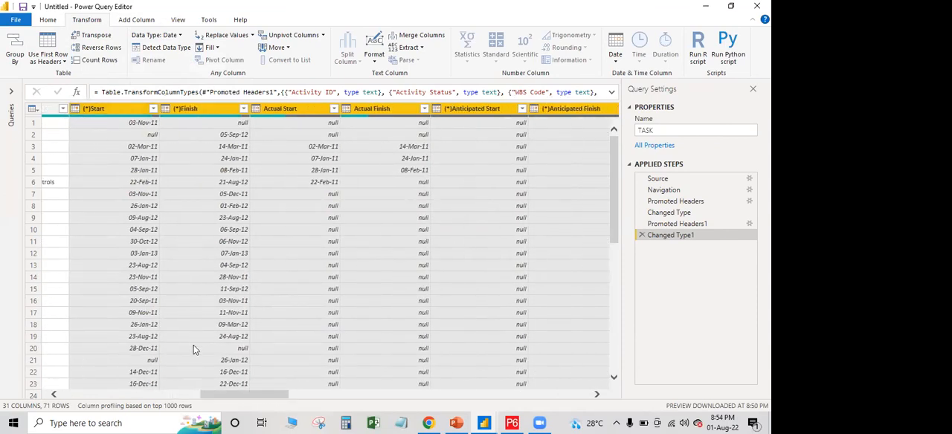
Convert the BL Project Finish and BL Project Start columns to the Date type, replacing the current conversion
{"action": "left_click_drag", "start_coordinate": [215, 395], "coordinate": [278, 401]}
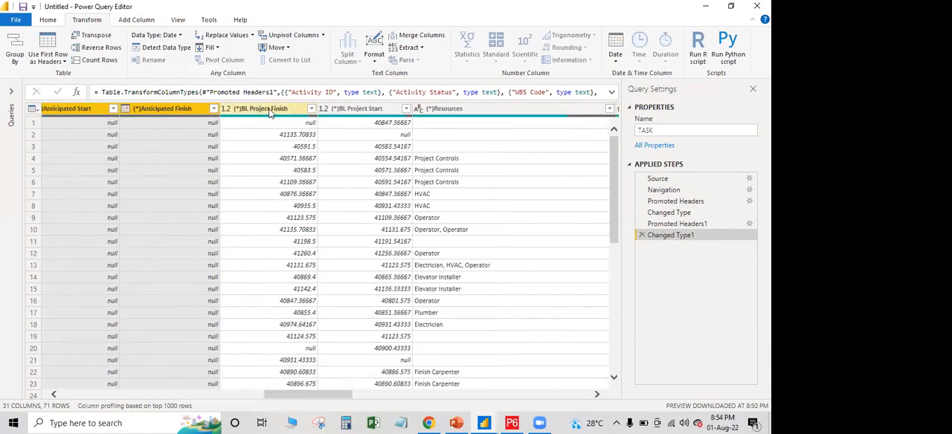
{"action": "left_click", "coordinate": [269, 111]}
{"action": "left_click", "coordinate": [381, 111], "text": "ctrl"}
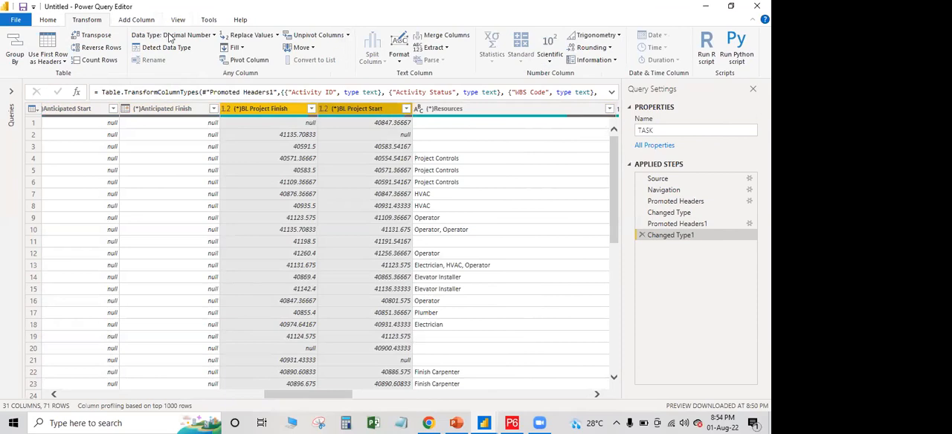
{"action": "left_click", "coordinate": [214, 36]}
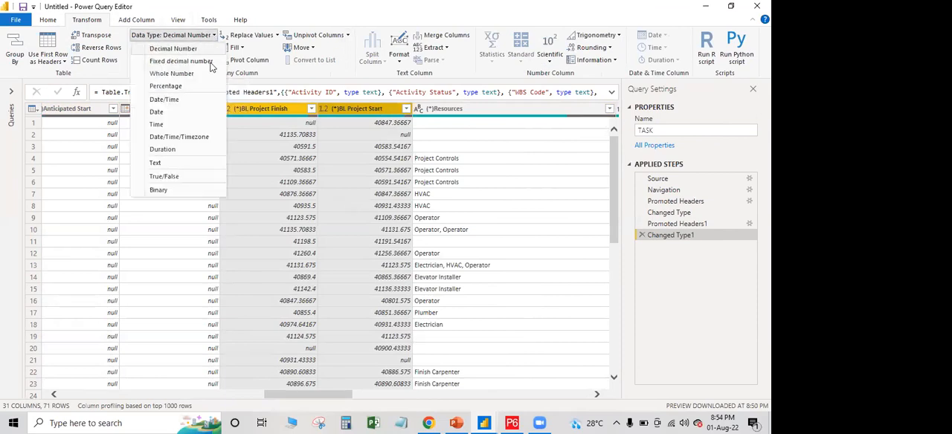
{"action": "left_click", "coordinate": [177, 111]}
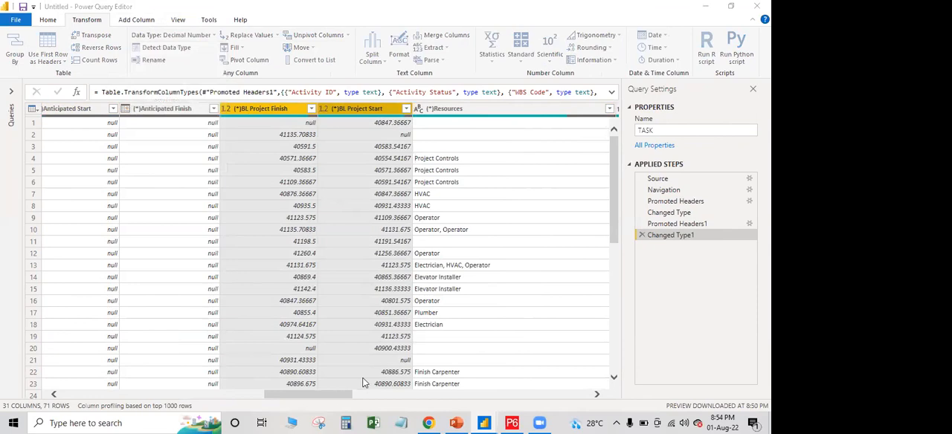
{"action": "left_click", "coordinate": [380, 239]}
Convert the adjacent columns from Total Float(d) through BL Project Material Cost(Rs.) to Whole Number, replacing the current conversion
{"action": "left_click_drag", "start_coordinate": [325, 396], "coordinate": [389, 401]}
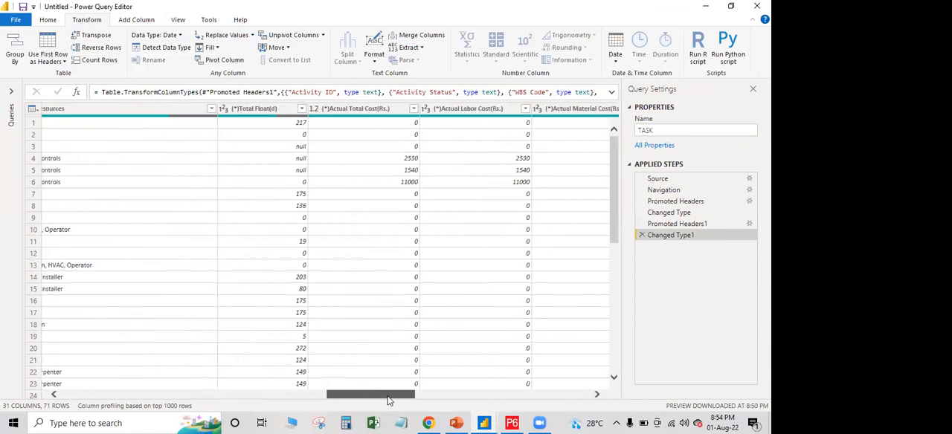
{"action": "left_click", "coordinate": [261, 109]}
{"action": "left_click", "coordinate": [357, 108], "text": "shift"}
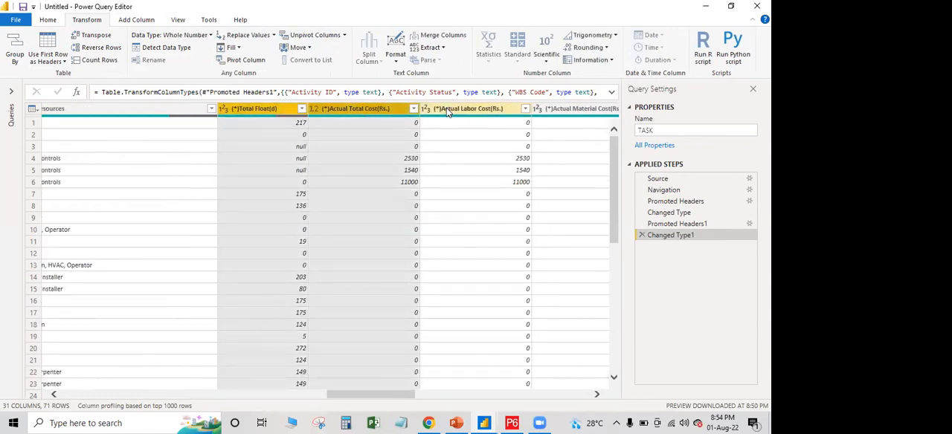
{"action": "left_click", "coordinate": [448, 109], "text": "shift"}
{"action": "left_click", "coordinate": [580, 109], "text": "shift"}
{"action": "left_click_drag", "start_coordinate": [350, 398], "coordinate": [408, 398]}
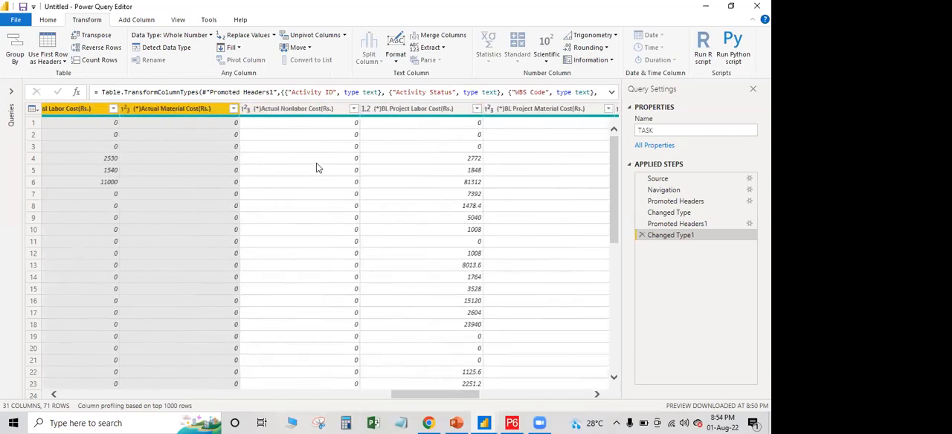
{"action": "left_click", "coordinate": [320, 110], "text": "shift"}
{"action": "left_click", "coordinate": [401, 110], "text": "shift"}
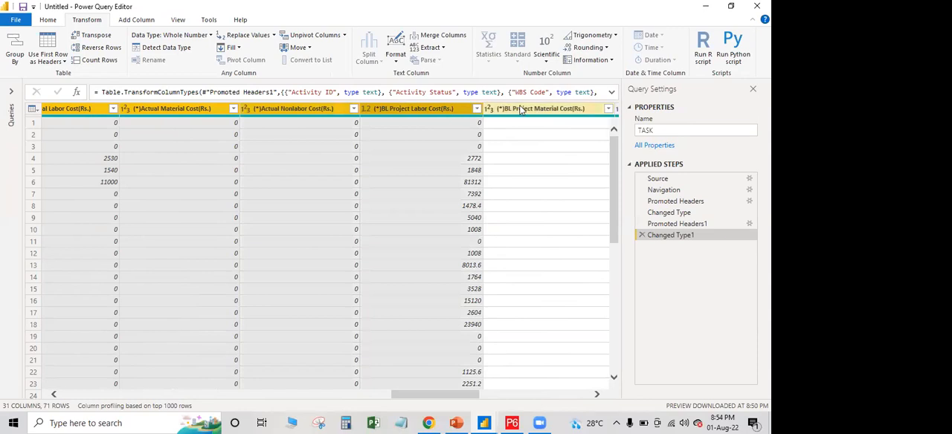
{"action": "left_click", "coordinate": [520, 110], "text": "shift"}
{"action": "left_click_drag", "start_coordinate": [440, 396], "coordinate": [500, 400]}
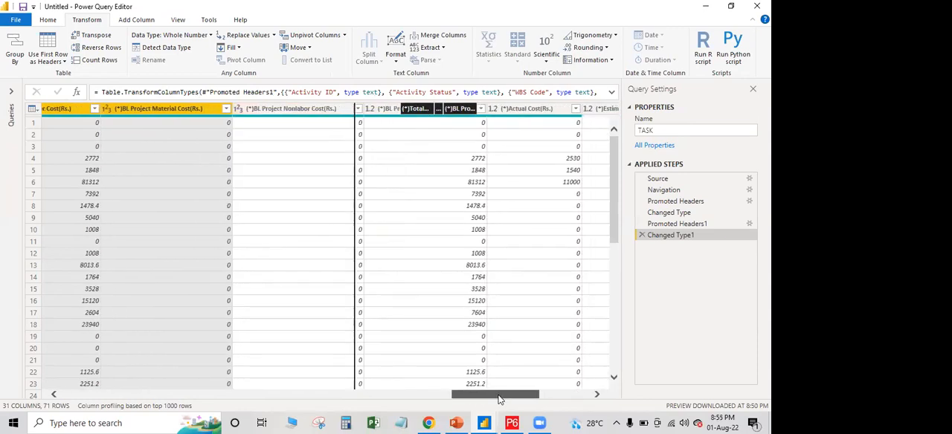
{"action": "left_click", "coordinate": [210, 37]}
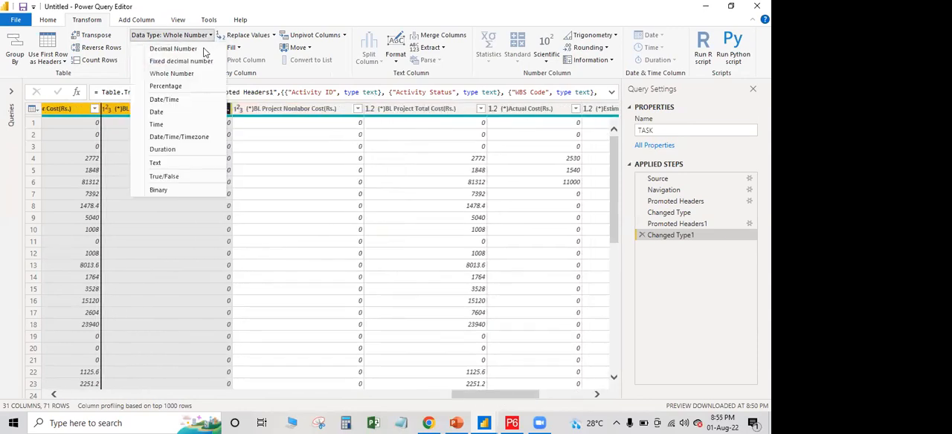
{"action": "left_click", "coordinate": [174, 75]}
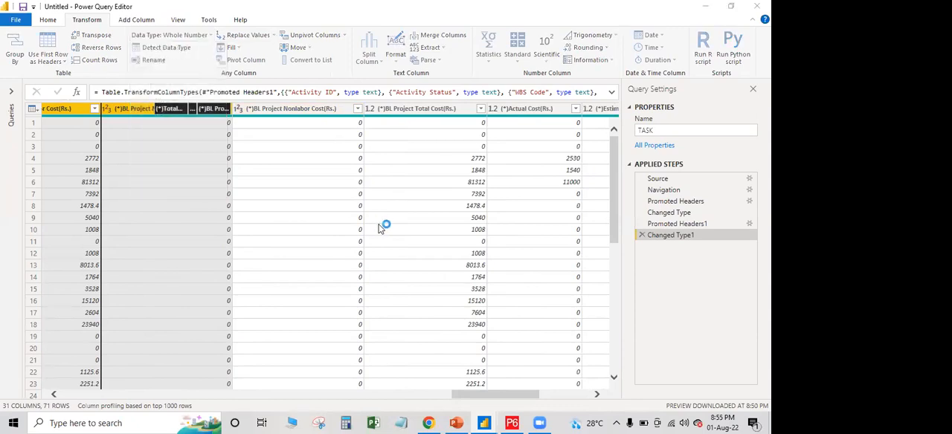
{"action": "left_click", "coordinate": [374, 240]}
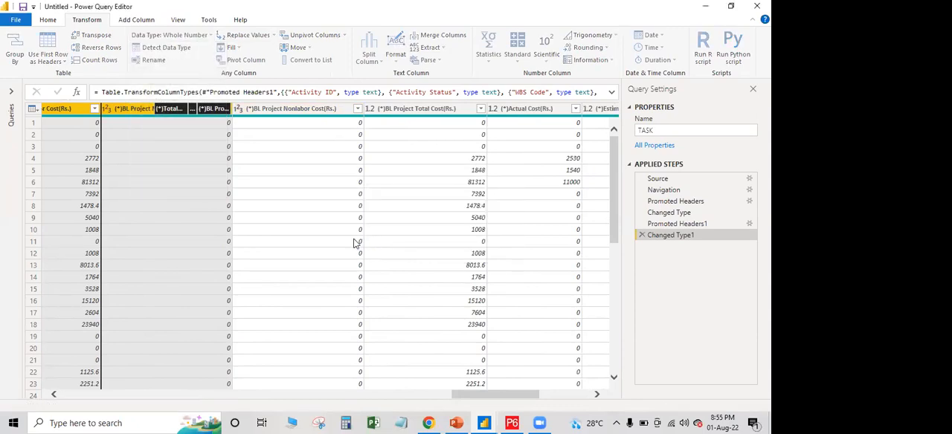
Convert the BL Project Nonlabor Cost, BL Project Total Cost and Actual Cost columns to Whole Number, replacing the current conversion
{"action": "left_click_drag", "start_coordinate": [314, 139], "coordinate": [279, 159]}
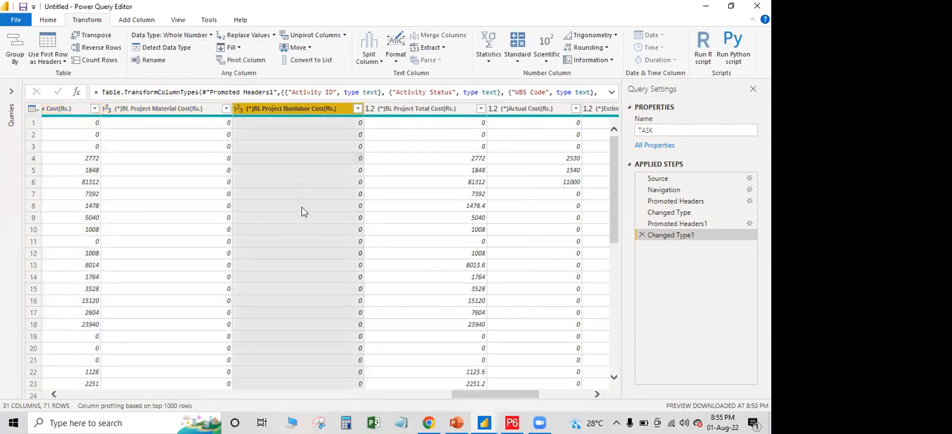
{"action": "left_click", "coordinate": [397, 108], "text": "ctrl"}
{"action": "left_click", "coordinate": [541, 110], "text": "ctrl"}
{"action": "left_click_drag", "start_coordinate": [540, 111], "coordinate": [205, 40]}
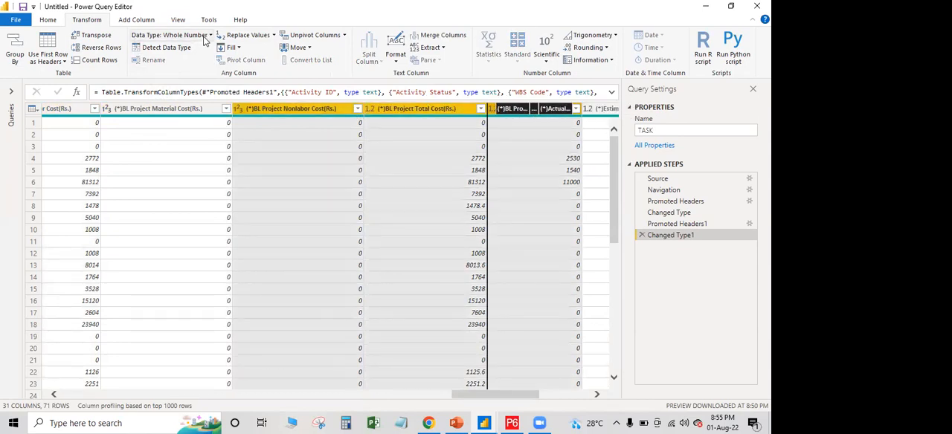
{"action": "left_click", "coordinate": [210, 37]}
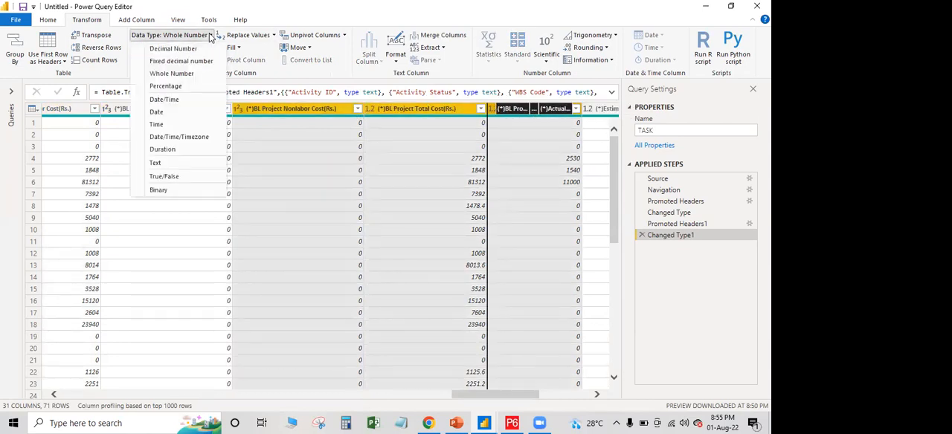
{"action": "left_click", "coordinate": [182, 75]}
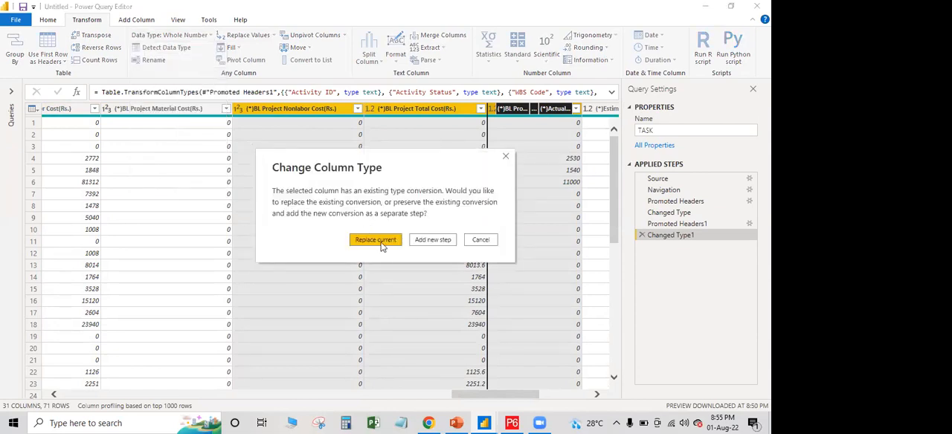
{"action": "left_click", "coordinate": [387, 244]}
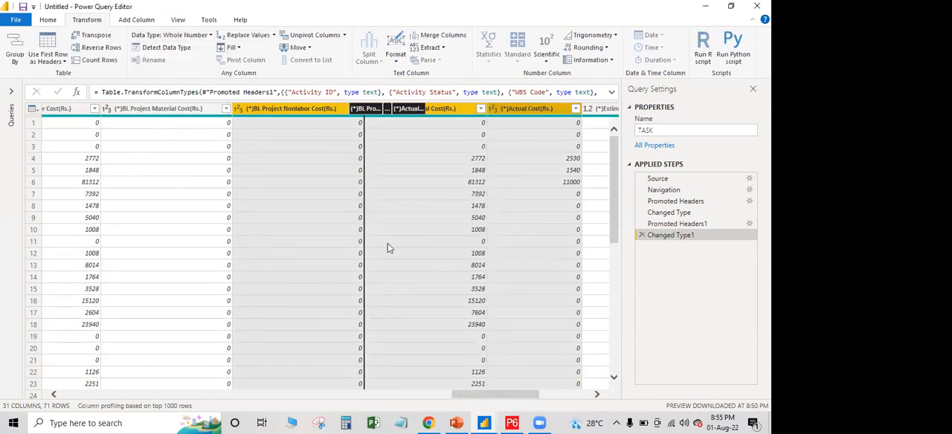
{"action": "left_click", "coordinate": [441, 171]}
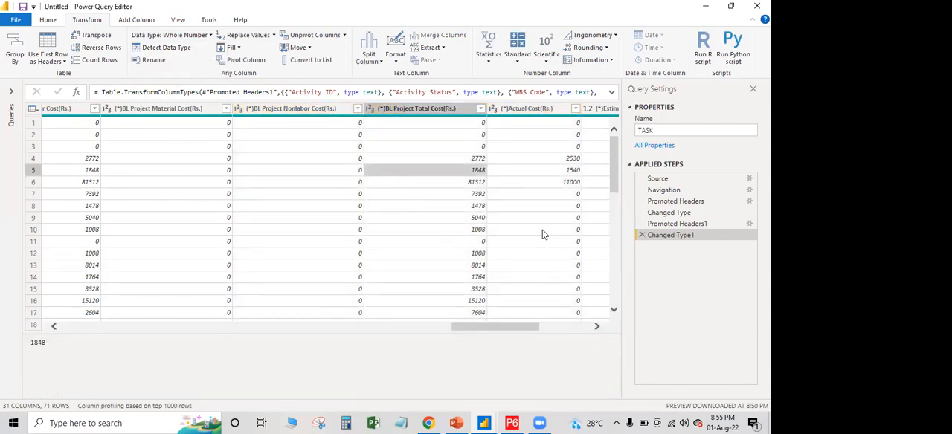
Convert the Estimate At Completion Cost and Estimate To Complete columns to Whole Number, replacing the current conversion
{"action": "left_click_drag", "start_coordinate": [515, 325], "coordinate": [588, 330]}
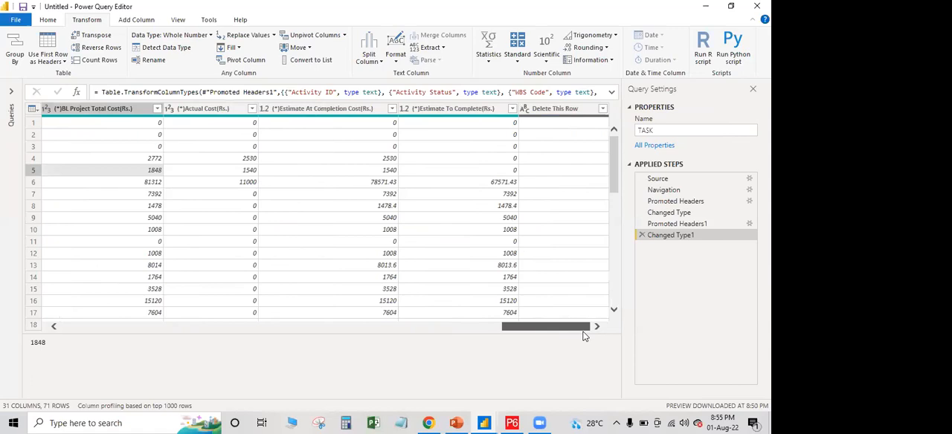
{"action": "left_click", "coordinate": [486, 109]}
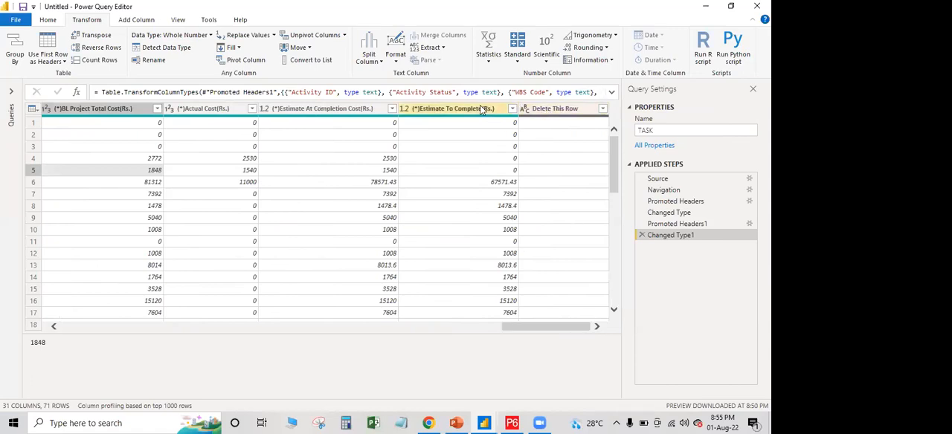
{"action": "left_click", "coordinate": [371, 112], "text": "ctrl"}
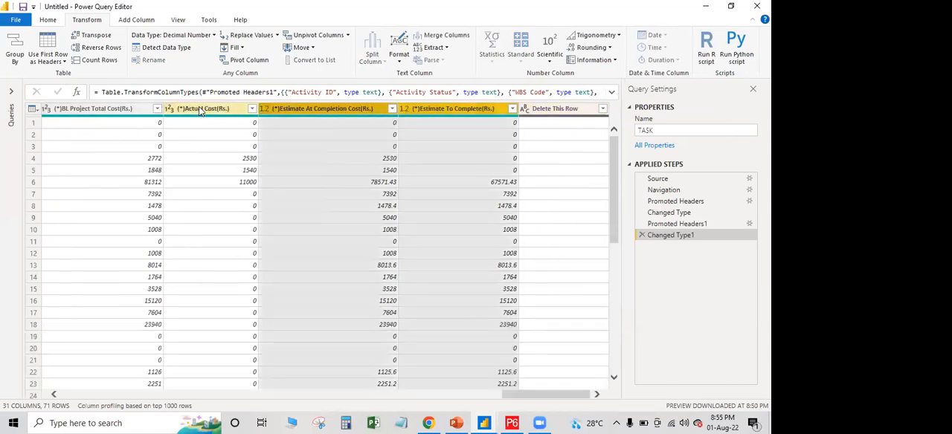
{"action": "left_click", "coordinate": [212, 36]}
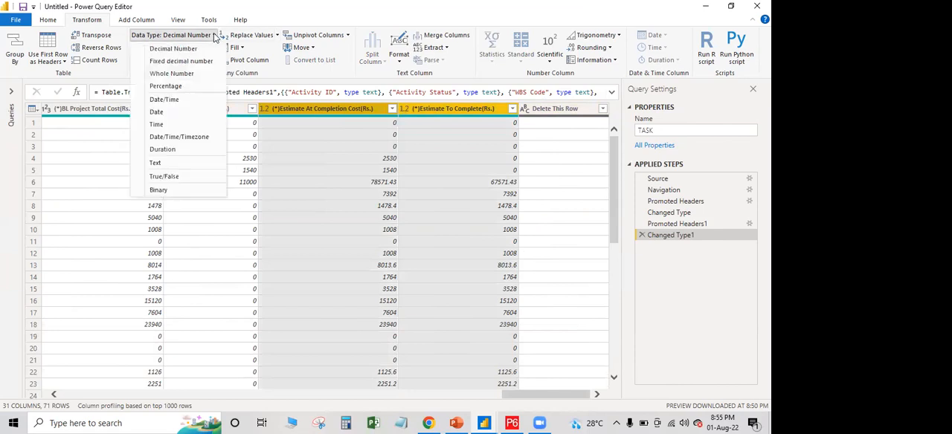
{"action": "left_click", "coordinate": [171, 75]}
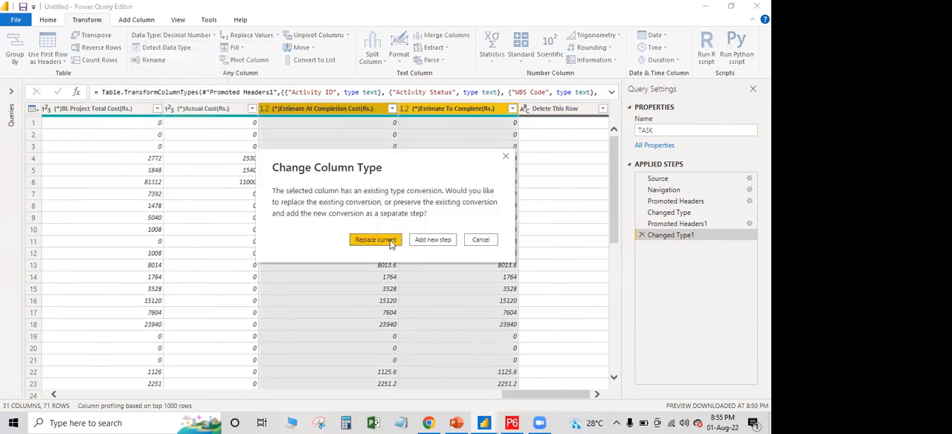
{"action": "left_click", "coordinate": [375, 241]}
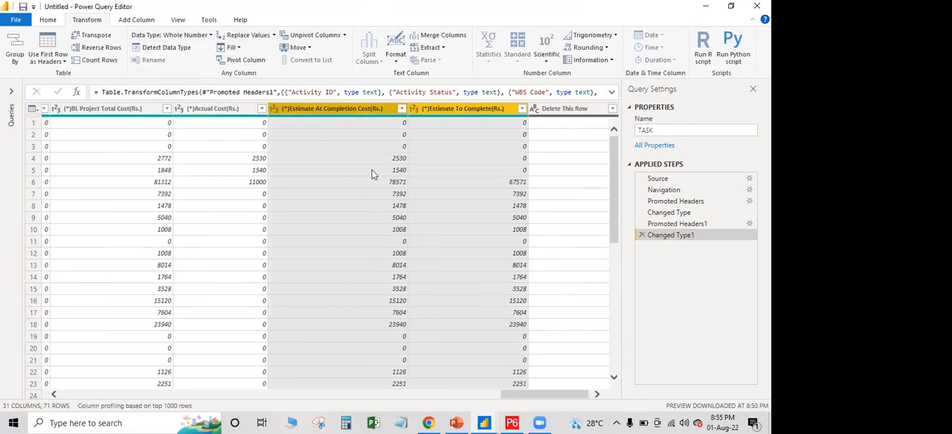
{"action": "left_click", "coordinate": [373, 171]}
Close the Power Query Editor, applying the column type changes and loading the queries into the untitled report
{"action": "left_click_drag", "start_coordinate": [527, 328], "coordinate": [134, 322]}
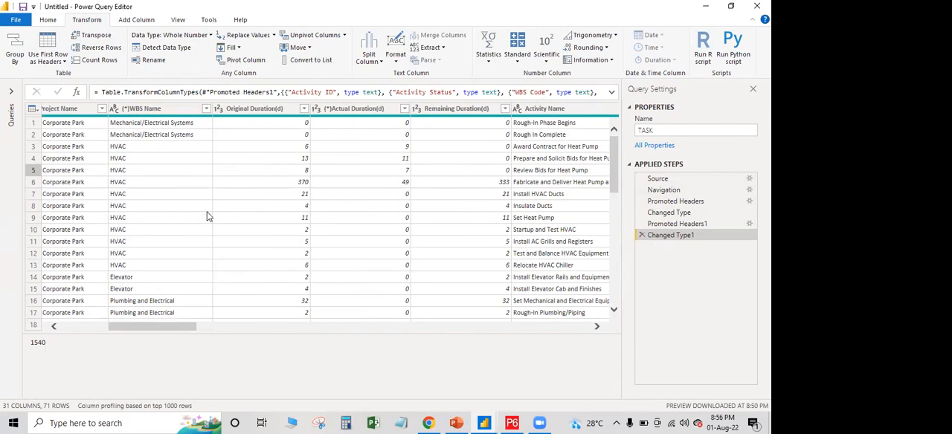
{"action": "left_click", "coordinate": [58, 20]}
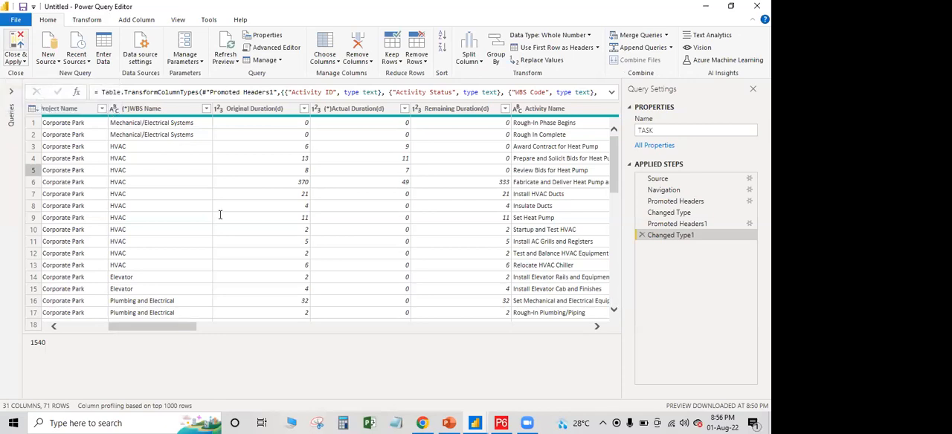
{"action": "key", "text": "super+d"}
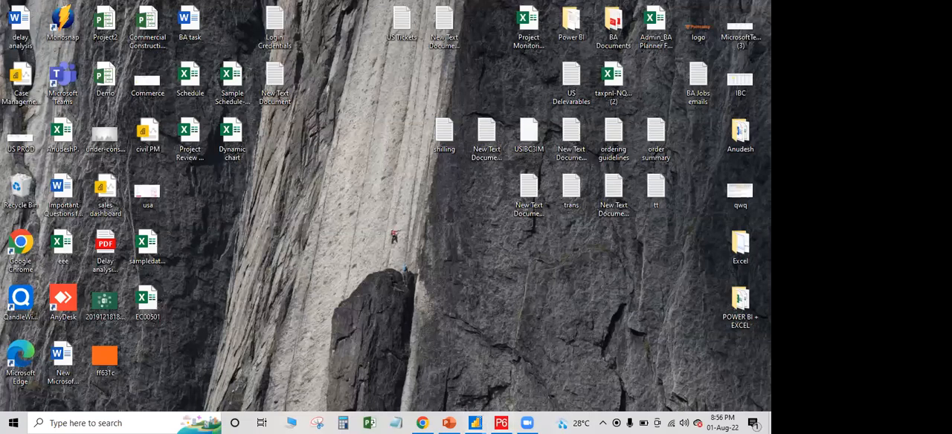
{"action": "mouse_move", "coordinate": [584, 380]}
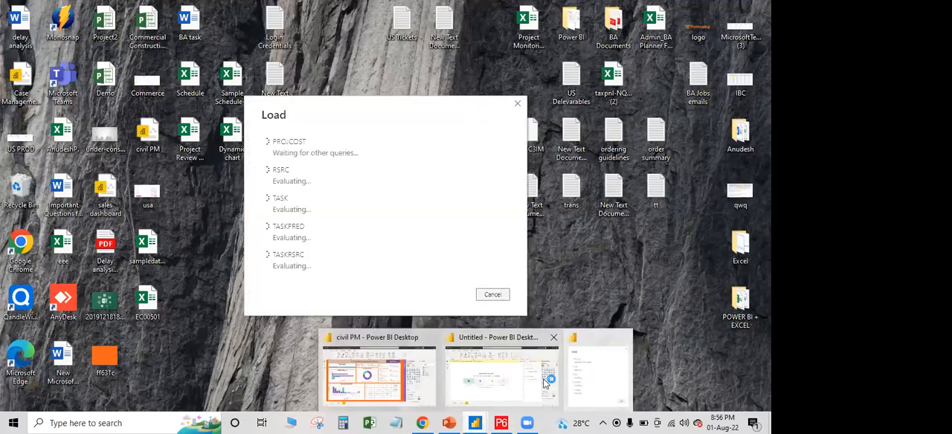
{"action": "left_click", "coordinate": [579, 382]}
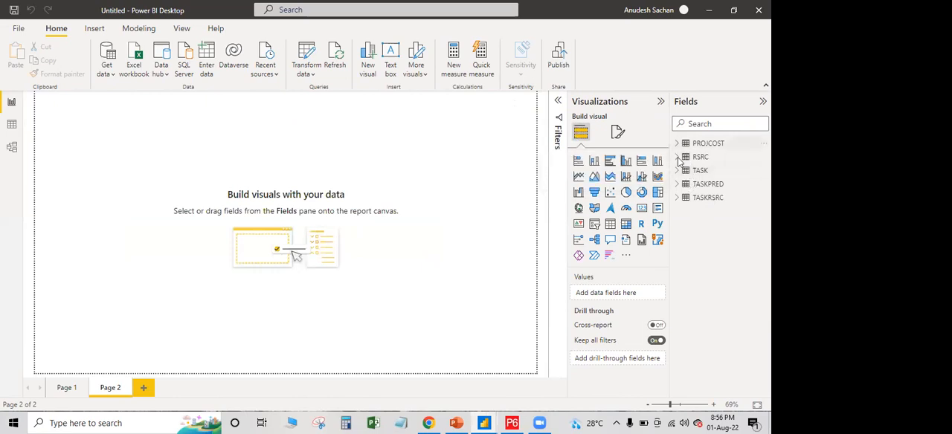
Examine the fields of the PROJCOST, RSRC, TASK, TASKPRED and TASKRSRC tables one after another
{"action": "left_click", "coordinate": [677, 144]}
{"action": "left_click", "coordinate": [677, 144]}
{"action": "left_click", "coordinate": [678, 158]}
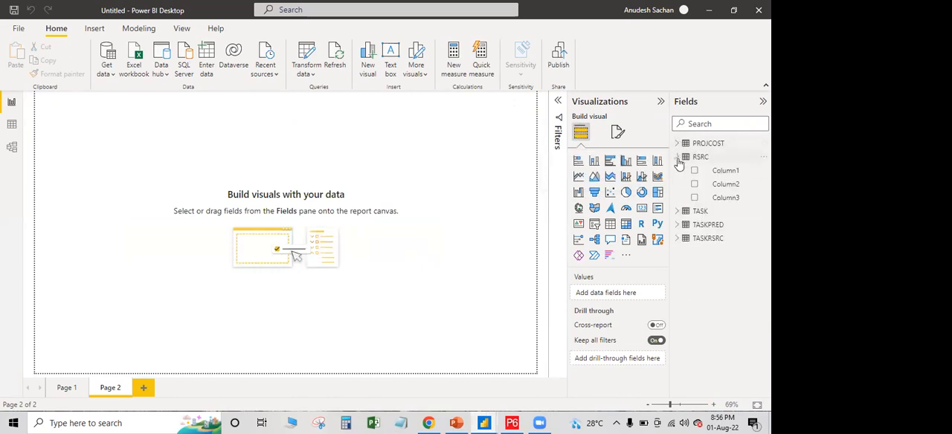
{"action": "left_click", "coordinate": [678, 157]}
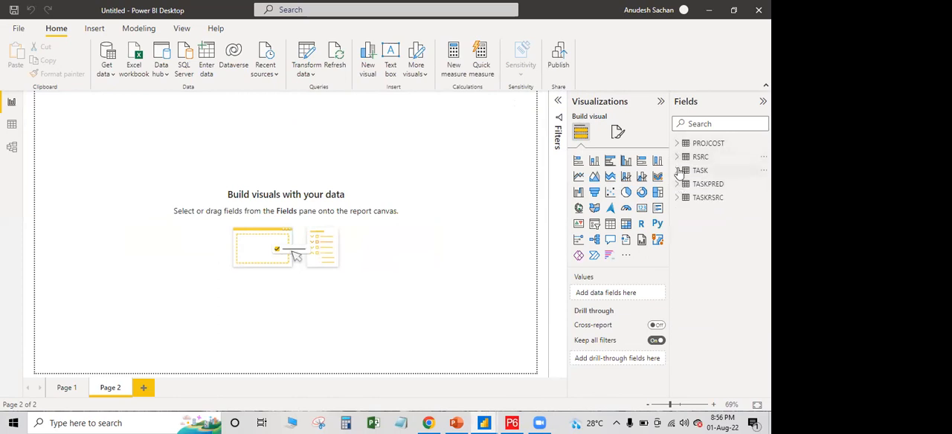
{"action": "left_click", "coordinate": [678, 171]}
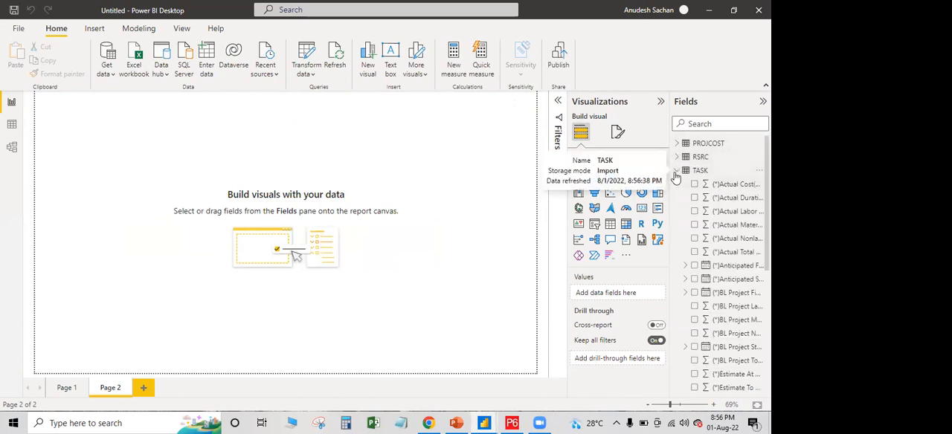
{"action": "left_click", "coordinate": [677, 171]}
{"action": "left_click", "coordinate": [678, 185]}
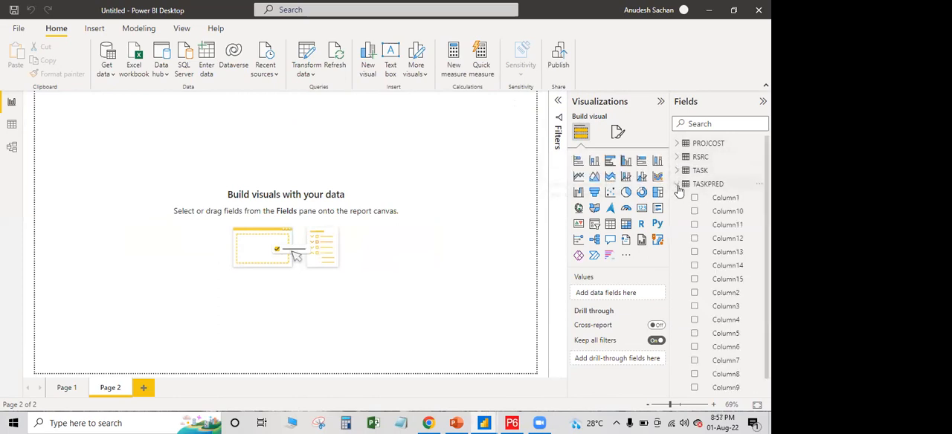
{"action": "left_click", "coordinate": [677, 184]}
{"action": "left_click", "coordinate": [678, 197]}
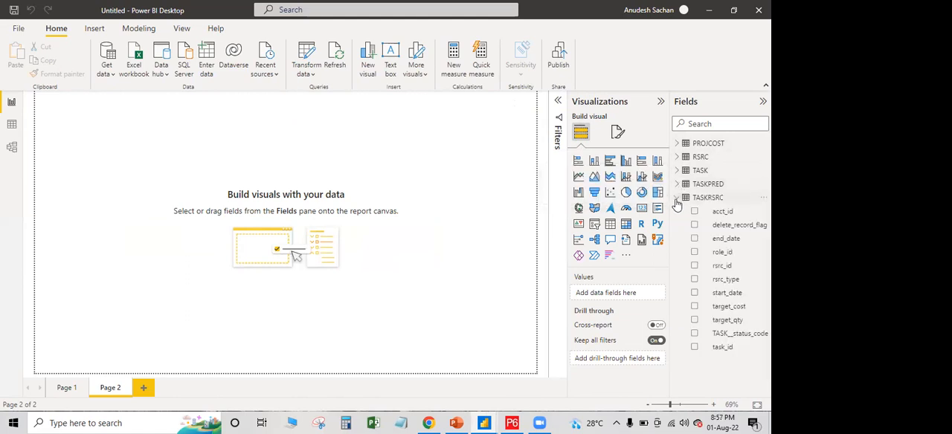
{"action": "left_click", "coordinate": [679, 195]}
{"action": "left_click", "coordinate": [677, 184]}
{"action": "scroll", "coordinate": [723, 223], "scroll_direction": "down", "scroll_amount": 1}
{"action": "scroll", "coordinate": [720, 272], "scroll_direction": "up", "scroll_amount": 1}
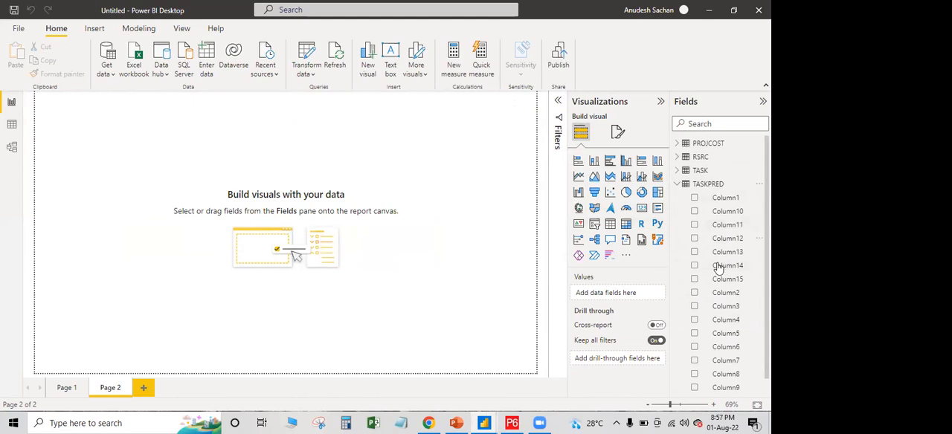
{"action": "left_click", "coordinate": [677, 186]}
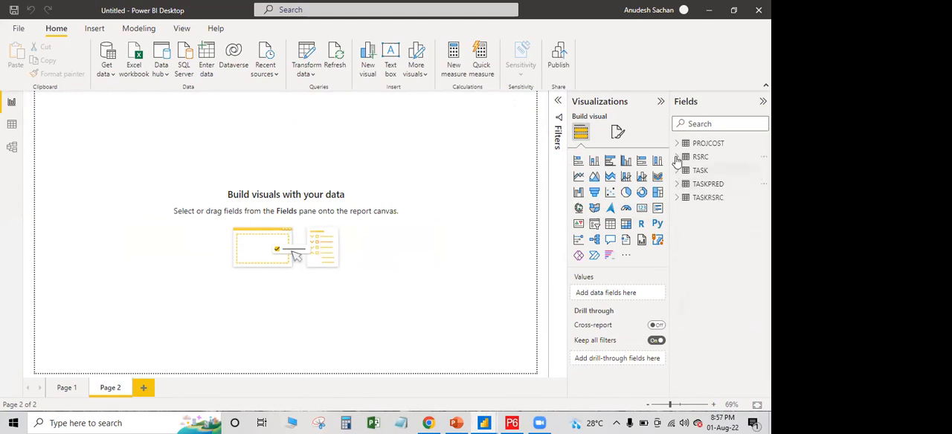
Expand the TASK table's fields and widen the field list so that longer field names fit
{"action": "left_click", "coordinate": [677, 171]}
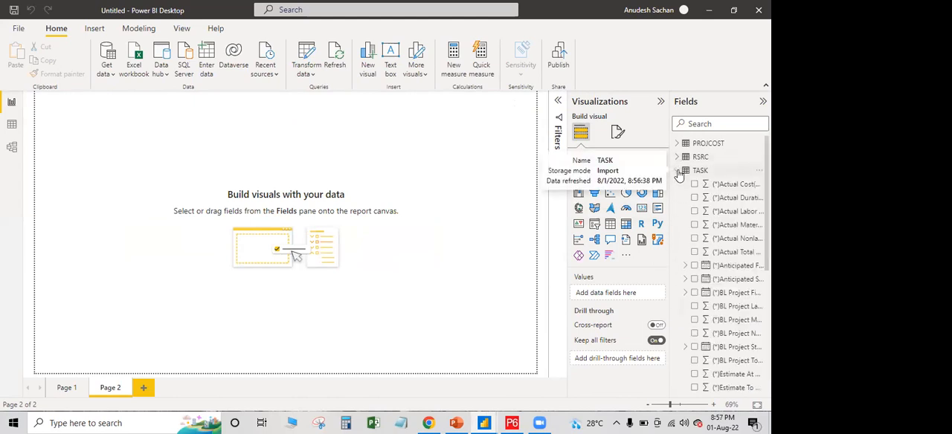
{"action": "left_click_drag", "start_coordinate": [668, 104], "coordinate": [642, 99]}
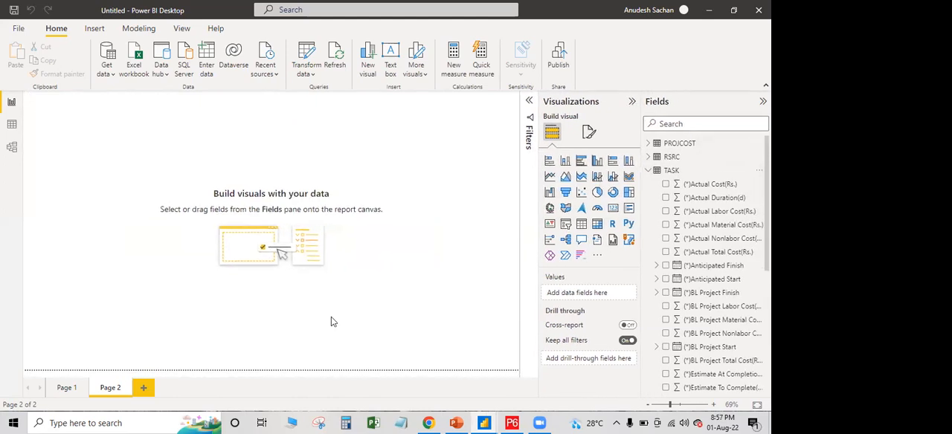
Add an empty Animated Bar Chart Race visual to the blank Page 2 of the untitled report
{"action": "left_click", "coordinate": [65, 388]}
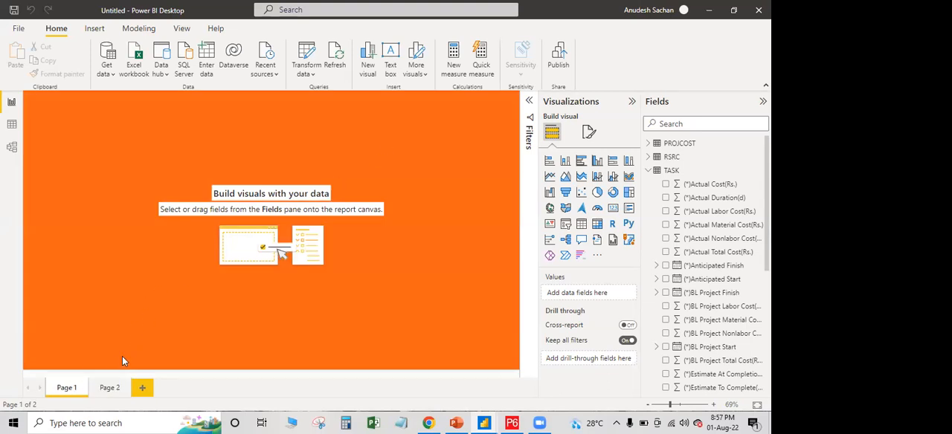
{"action": "left_click", "coordinate": [109, 389]}
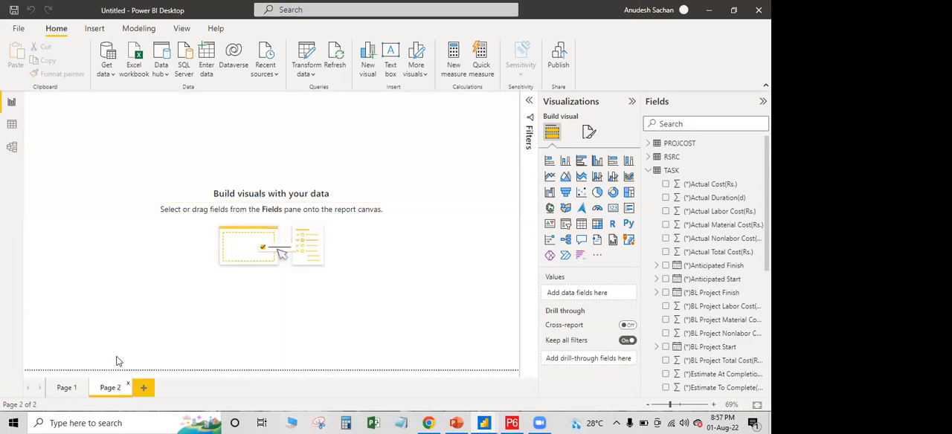
{"action": "left_click", "coordinate": [591, 135]}
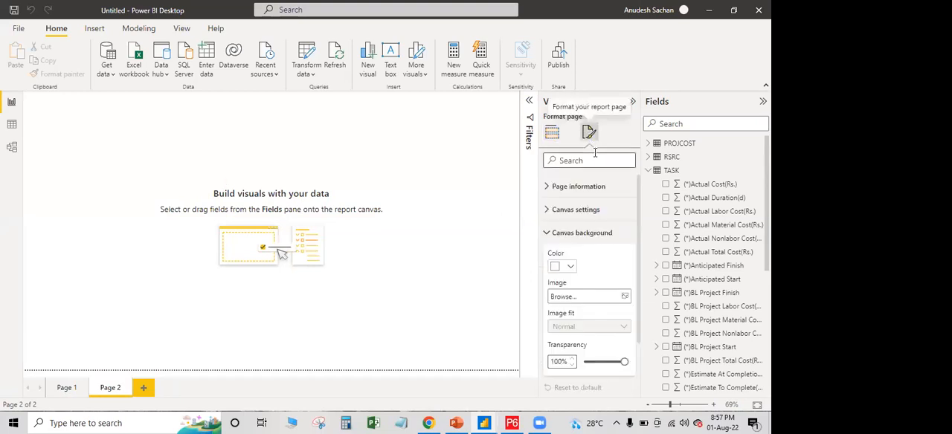
{"action": "left_click", "coordinate": [552, 133]}
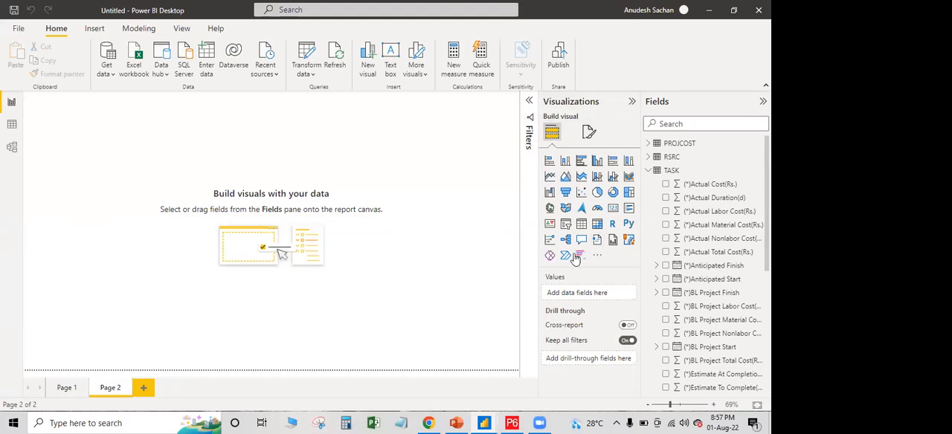
{"action": "left_click", "coordinate": [580, 256]}
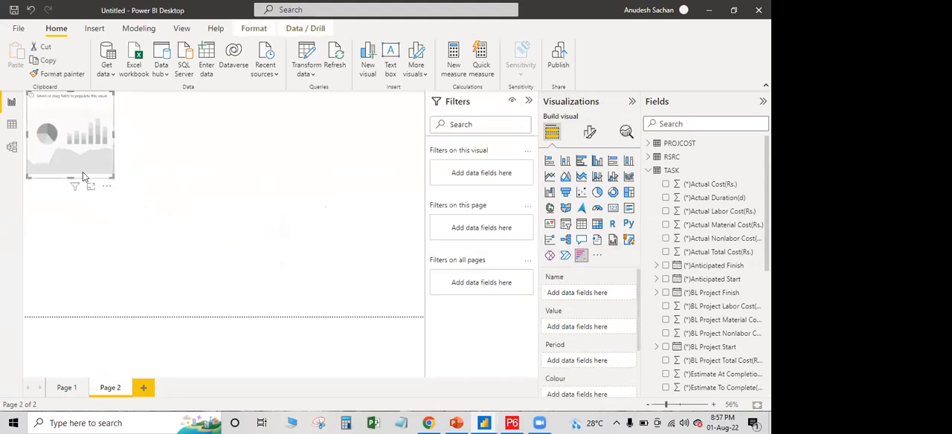
Examine the visual's Name, Value, Period and Colour inputs and the TASK table's available fields, down to Activity Name and WBS Code
{"action": "left_click", "coordinate": [695, 292]}
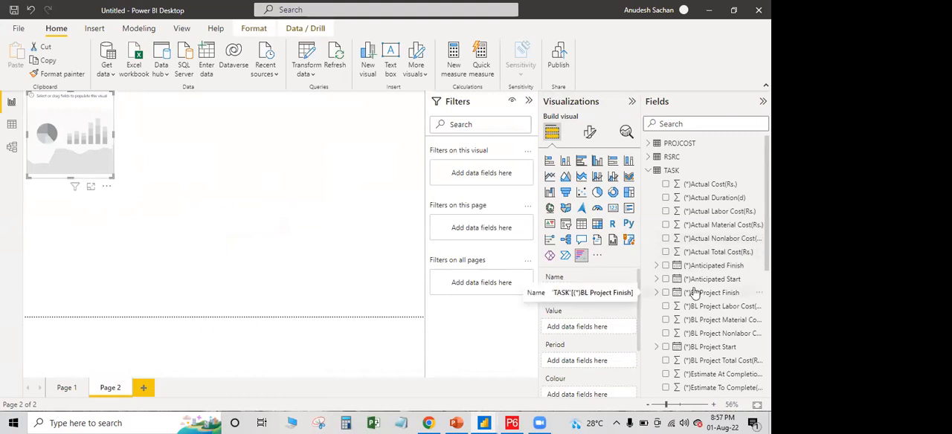
{"action": "scroll", "coordinate": [570, 324], "scroll_direction": "down", "scroll_amount": 2}
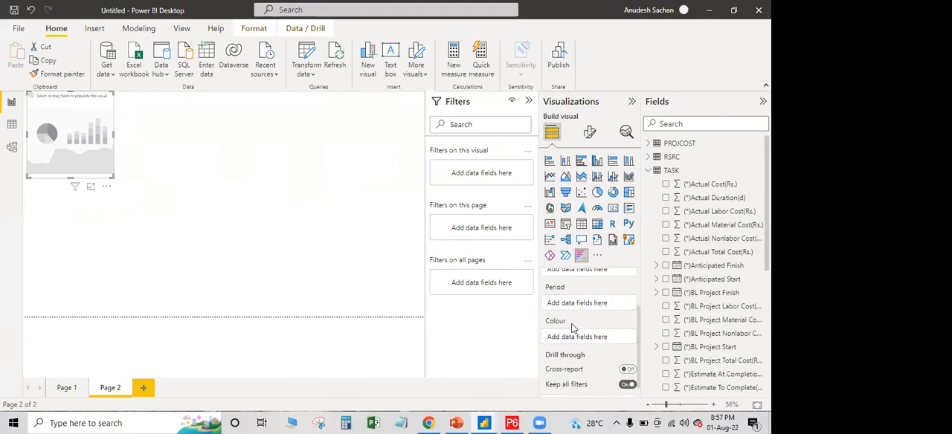
{"action": "scroll", "coordinate": [579, 339], "scroll_direction": "up", "scroll_amount": 1}
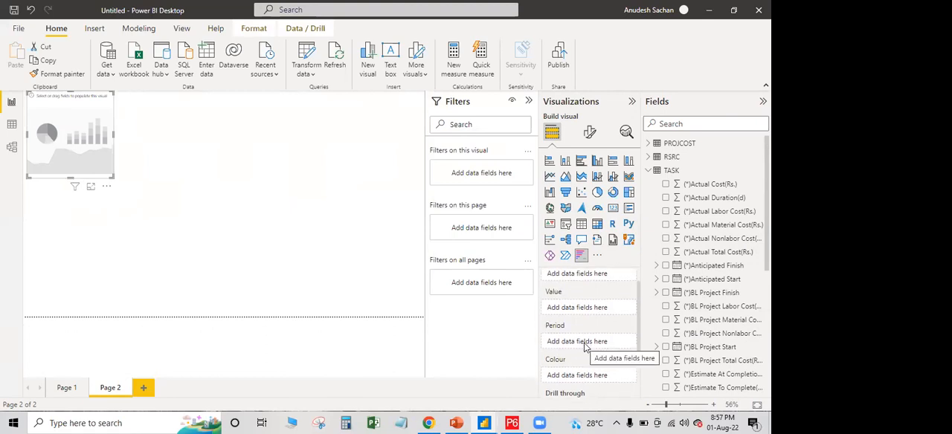
{"action": "scroll", "coordinate": [585, 347], "scroll_direction": "up", "scroll_amount": 1}
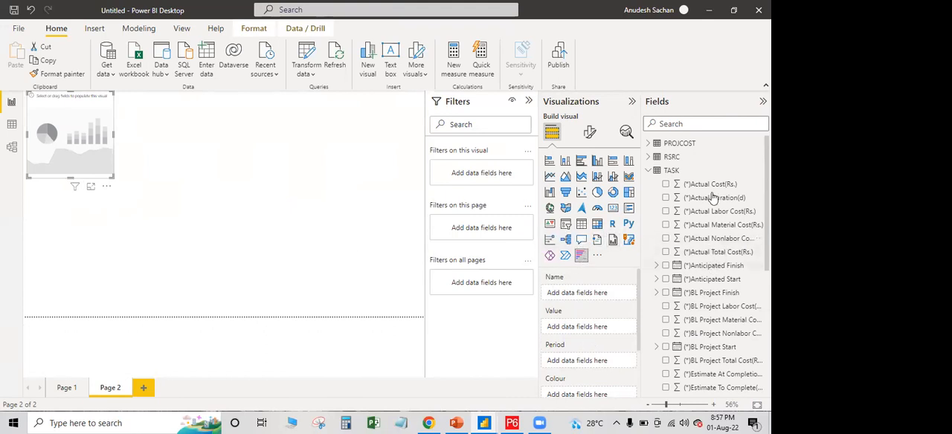
{"action": "scroll", "coordinate": [719, 312], "scroll_direction": "down", "scroll_amount": 3}
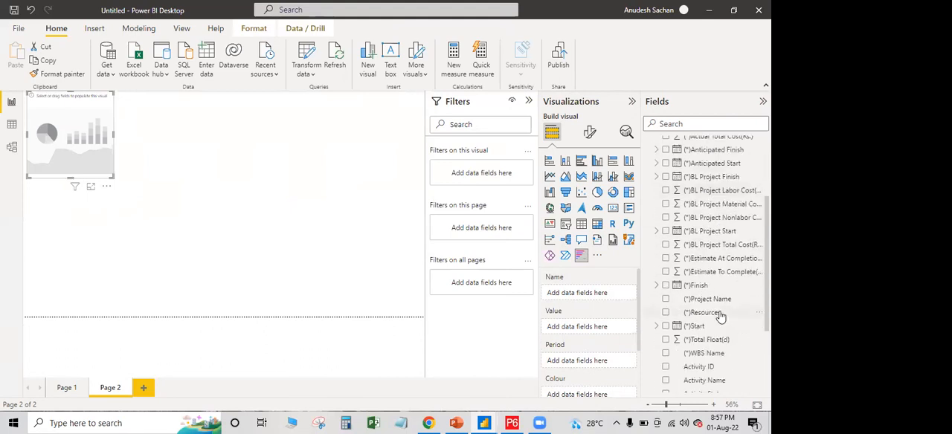
{"action": "scroll", "coordinate": [718, 316], "scroll_direction": "down", "scroll_amount": 2}
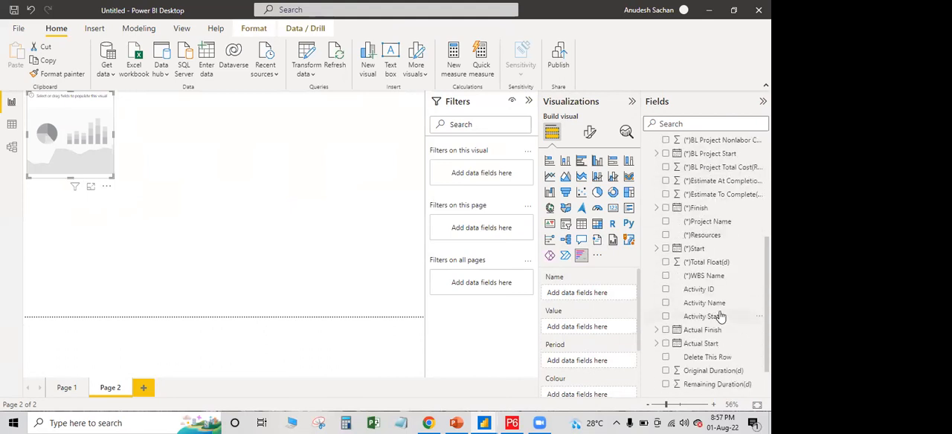
{"action": "scroll", "coordinate": [720, 316], "scroll_direction": "down", "scroll_amount": 1}
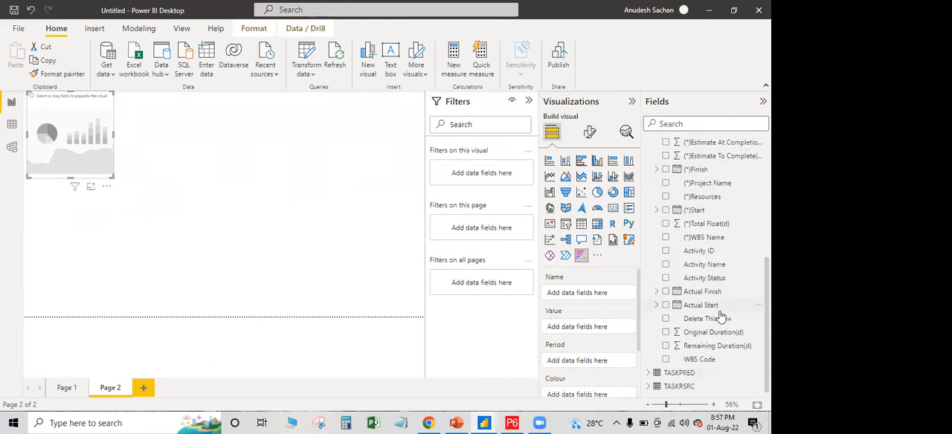
{"action": "left_click", "coordinate": [715, 266]}
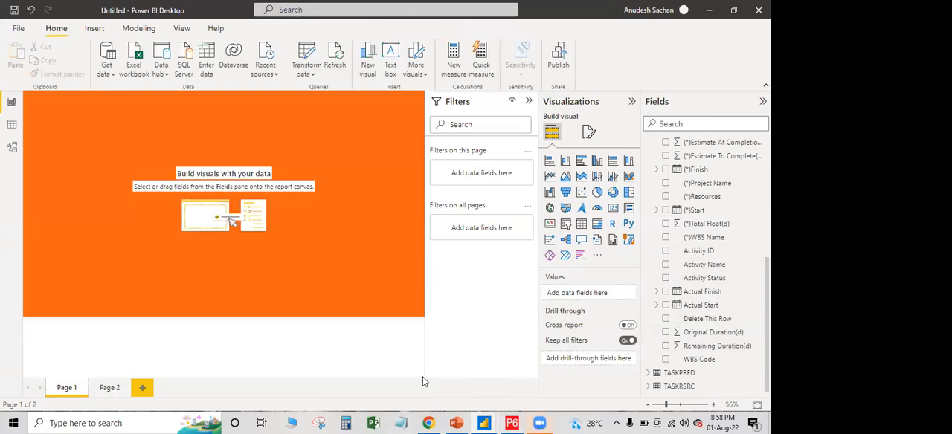
Switch to the civil PM report, discard a trial Animated Bar Chart Race visual, and examine the Gantt chart on Page 2
{"action": "mouse_move", "coordinate": [484, 423]}
{"action": "left_click", "coordinate": [414, 383]}
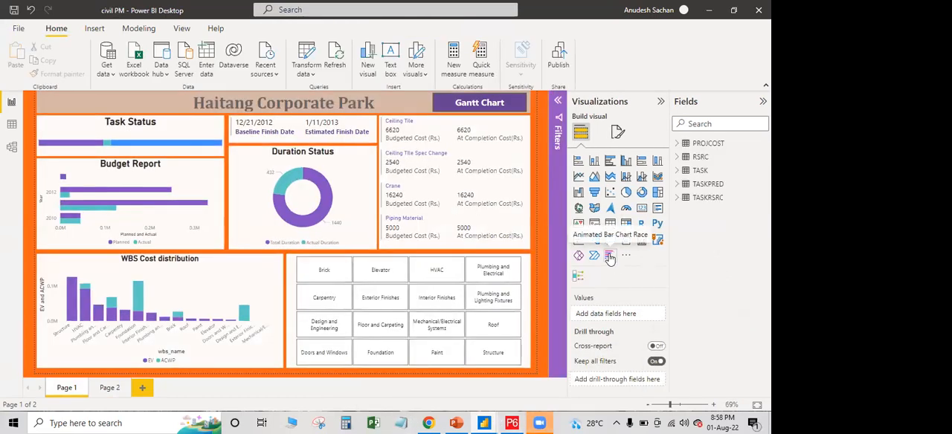
{"action": "left_click", "coordinate": [610, 256]}
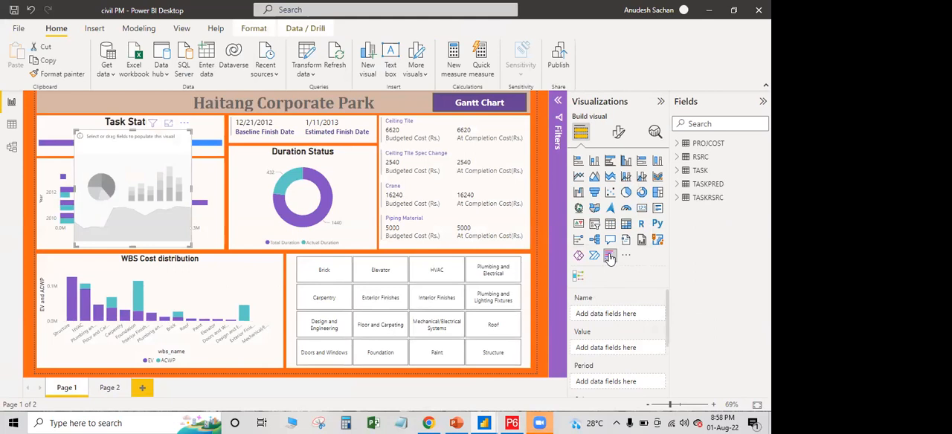
{"action": "key", "text": "Delete"}
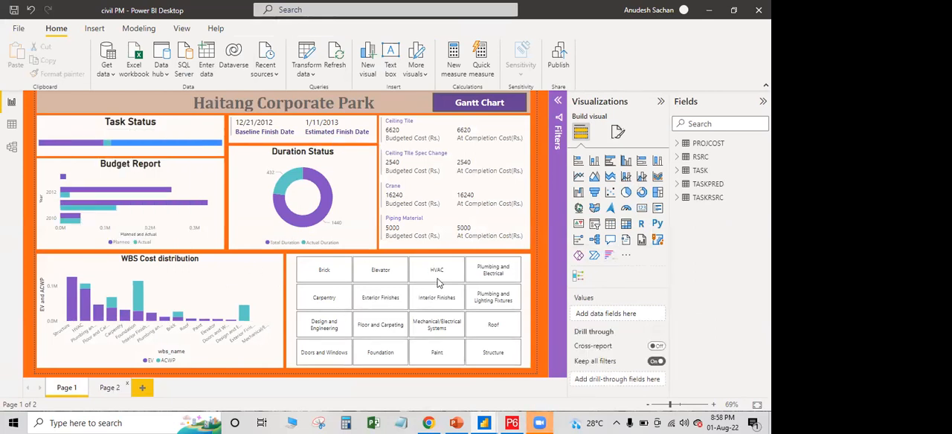
{"action": "left_click", "coordinate": [109, 388]}
{"action": "scroll", "coordinate": [532, 298], "scroll_direction": "down", "scroll_amount": 5}
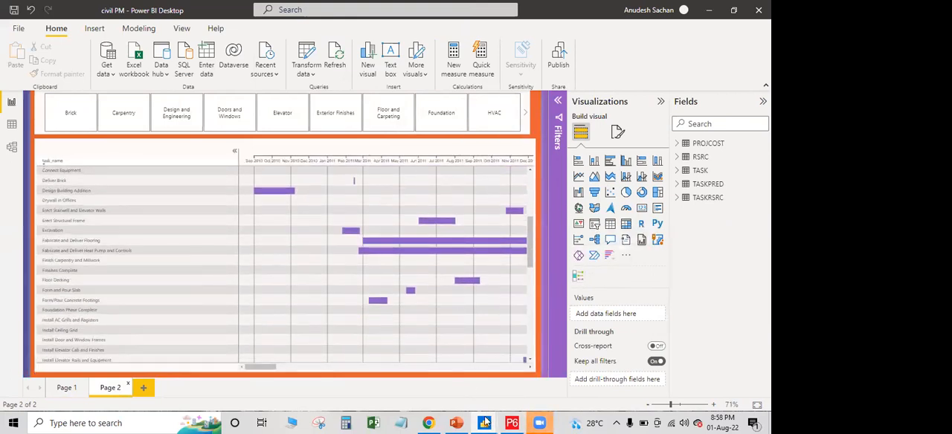
Return to the untitled report and search the Power BI visuals store for "gantt"
{"action": "mouse_move", "coordinate": [484, 424]}
{"action": "left_click", "coordinate": [551, 380]}
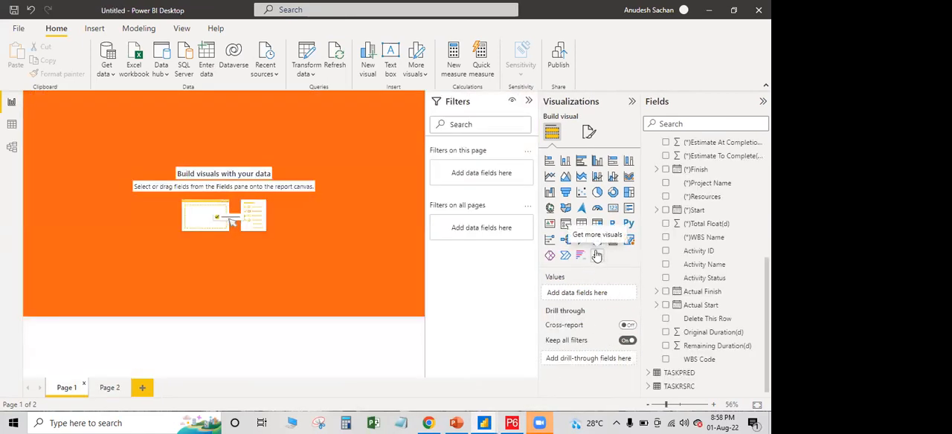
{"action": "left_click", "coordinate": [597, 256]}
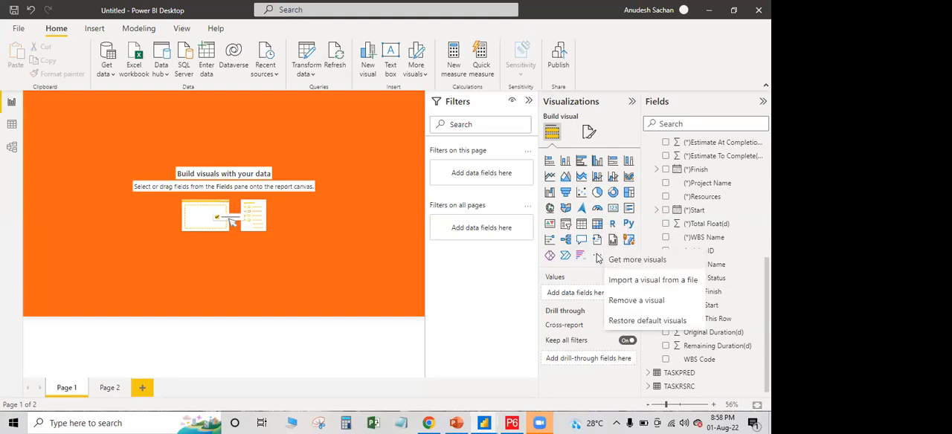
{"action": "left_click", "coordinate": [638, 260]}
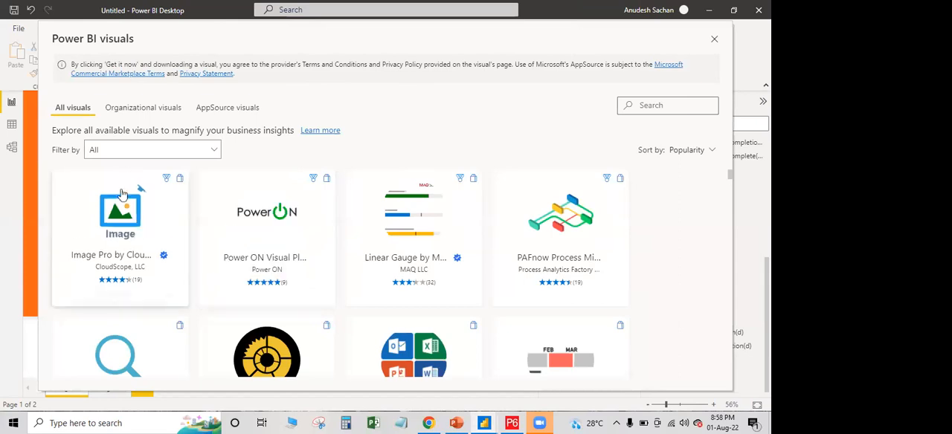
{"action": "left_click", "coordinate": [678, 104]}
{"action": "type", "text": "gantt"}
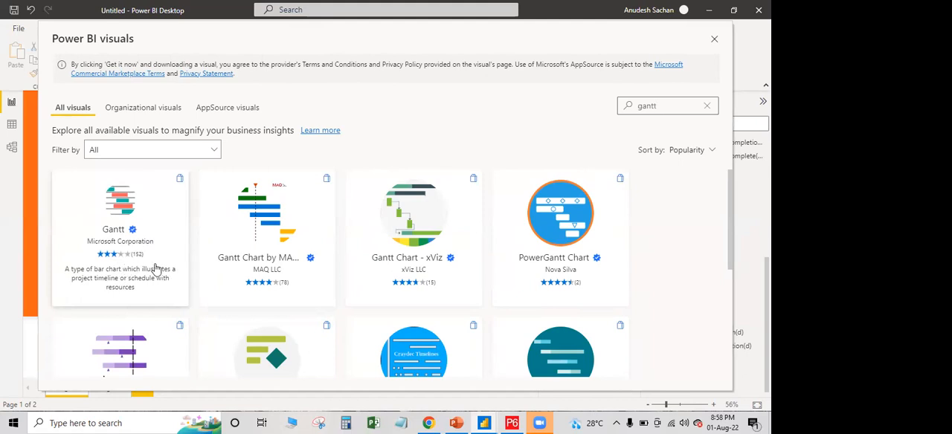
Sort the gantt visuals by Power BI Certified and import Microsoft Corporation's Gantt visual into the report
{"action": "left_click", "coordinate": [712, 150]}
{"action": "left_click", "coordinate": [663, 246]}
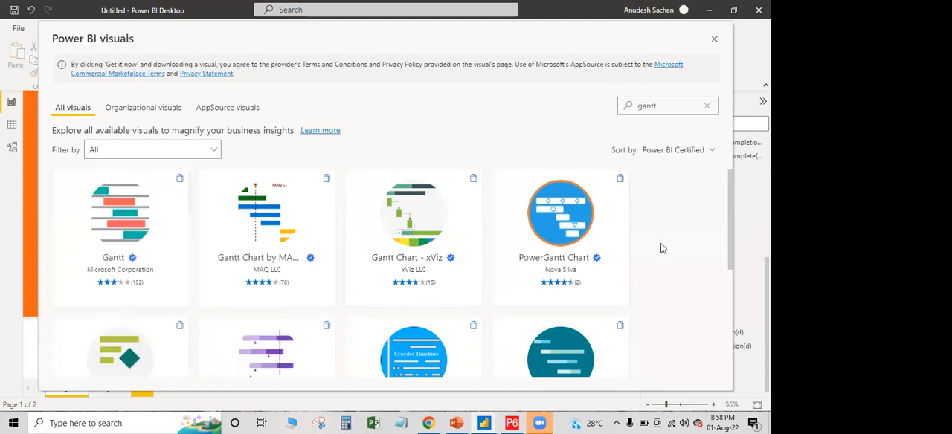
{"action": "scroll", "coordinate": [119, 272], "scroll_direction": "down", "scroll_amount": 2}
{"action": "scroll", "coordinate": [119, 273], "scroll_direction": "up", "scroll_amount": 2}
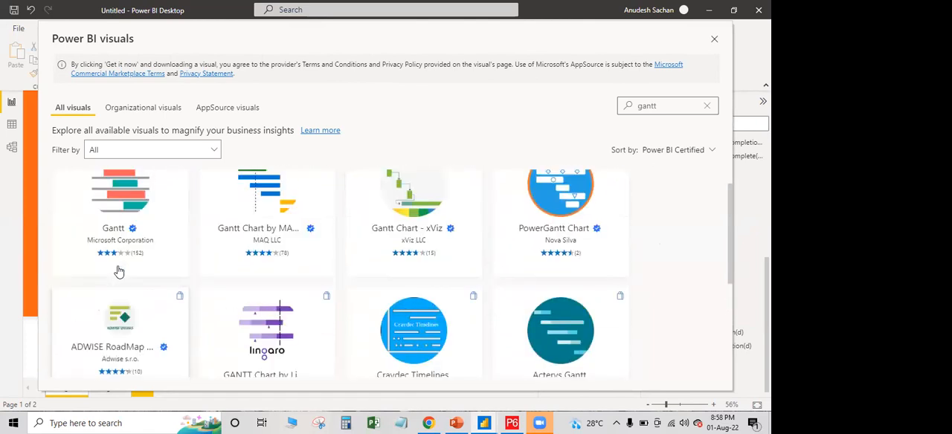
{"action": "left_click", "coordinate": [136, 210]}
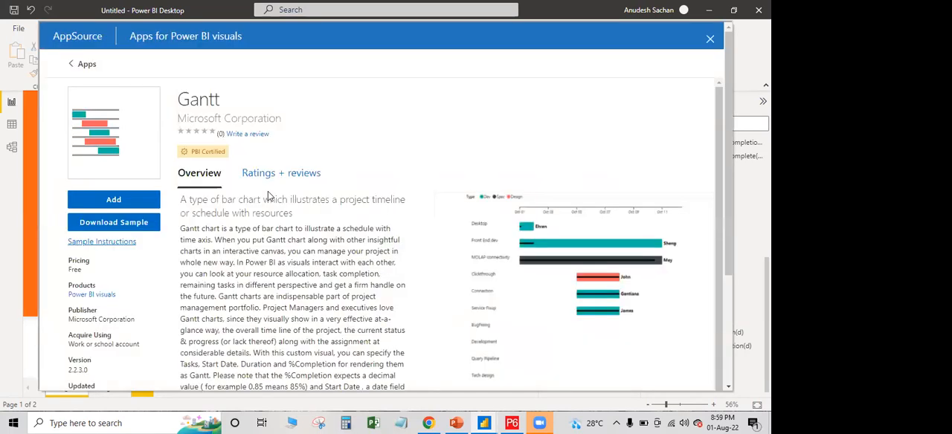
{"action": "left_click", "coordinate": [110, 202]}
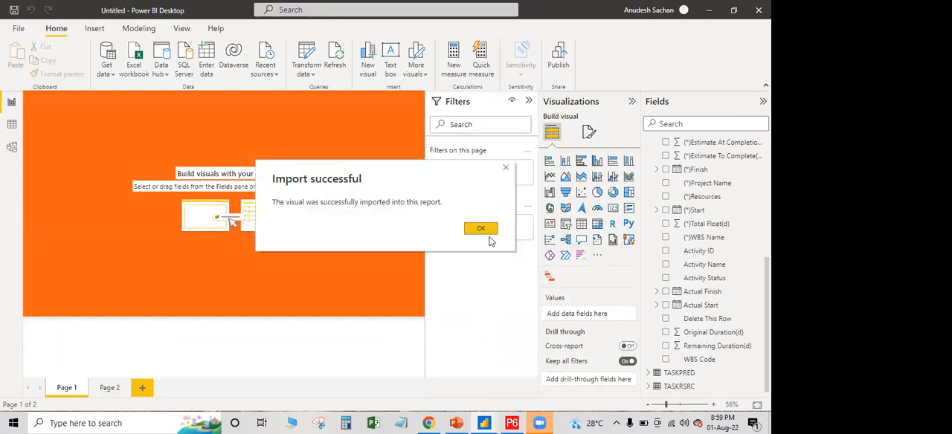
{"action": "left_click", "coordinate": [485, 230]}
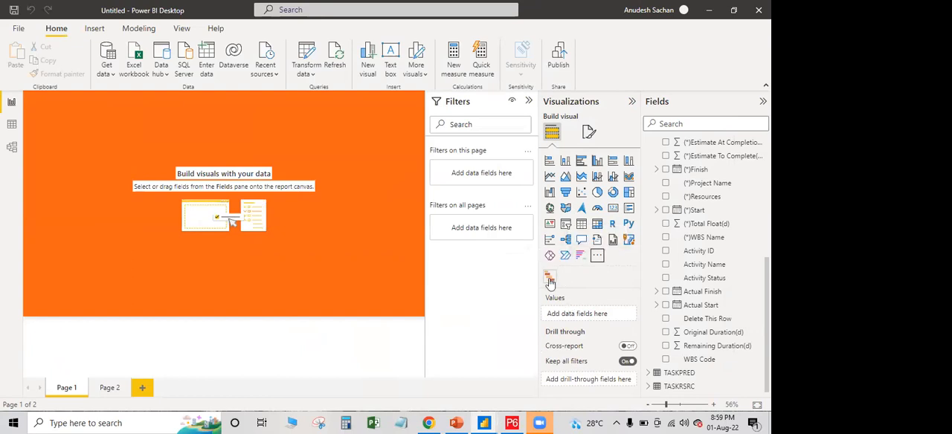
Add the Gantt visual to Page 1 and assign Activity Name as its Task
{"action": "left_click", "coordinate": [549, 279]}
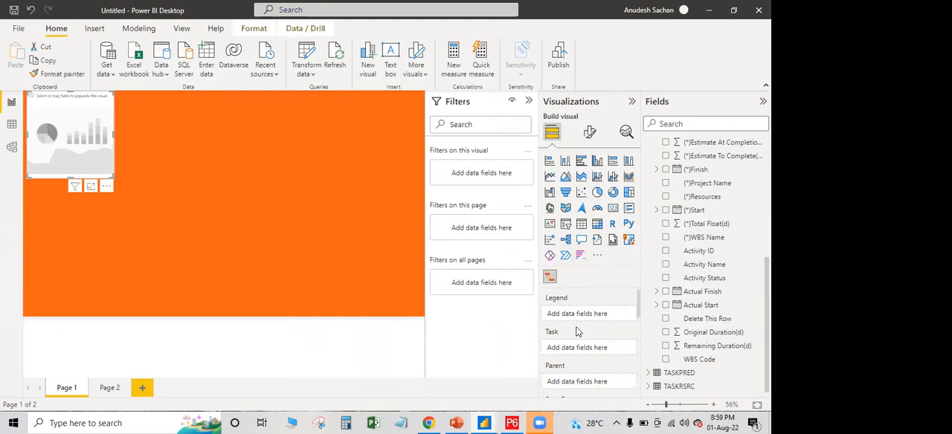
{"action": "scroll", "coordinate": [578, 332], "scroll_direction": "down", "scroll_amount": 1}
{"action": "scroll", "coordinate": [601, 319], "scroll_direction": "up", "scroll_amount": 1}
{"action": "scroll", "coordinate": [601, 318], "scroll_direction": "down", "scroll_amount": 2}
{"action": "scroll", "coordinate": [601, 322], "scroll_direction": "up", "scroll_amount": 1}
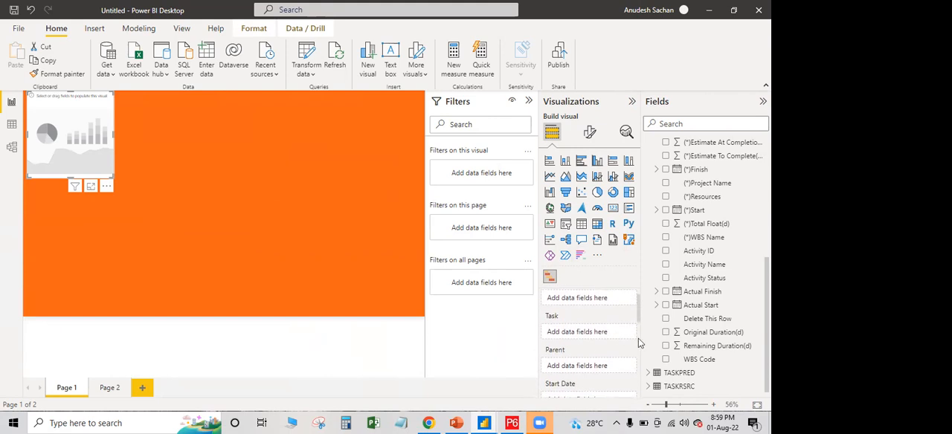
{"action": "left_click_drag", "start_coordinate": [704, 270], "coordinate": [593, 333]}
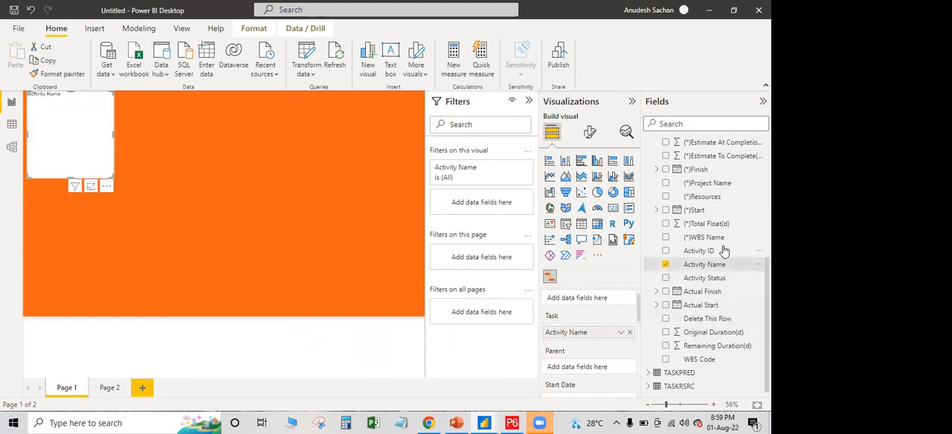
Assign BL Project Start as the Gantt visual's Start Date and BL Project Finish as its End Date
{"action": "scroll", "coordinate": [721, 246], "scroll_direction": "up", "scroll_amount": 2}
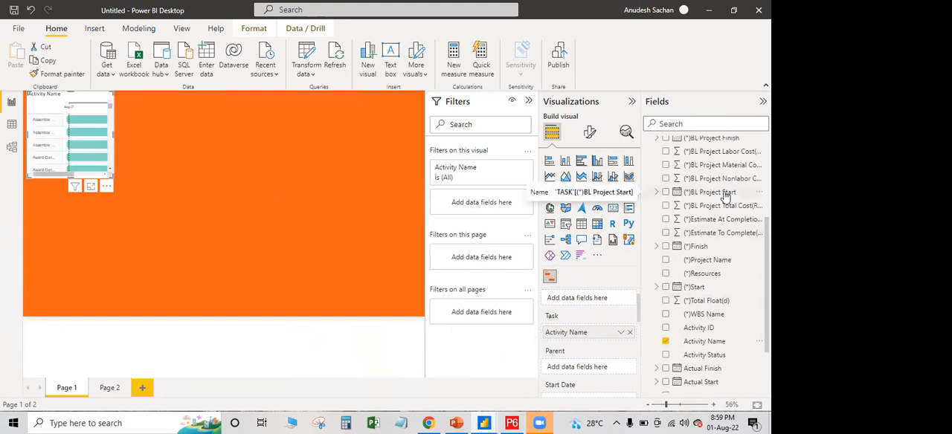
{"action": "scroll", "coordinate": [573, 335], "scroll_direction": "down", "scroll_amount": 1}
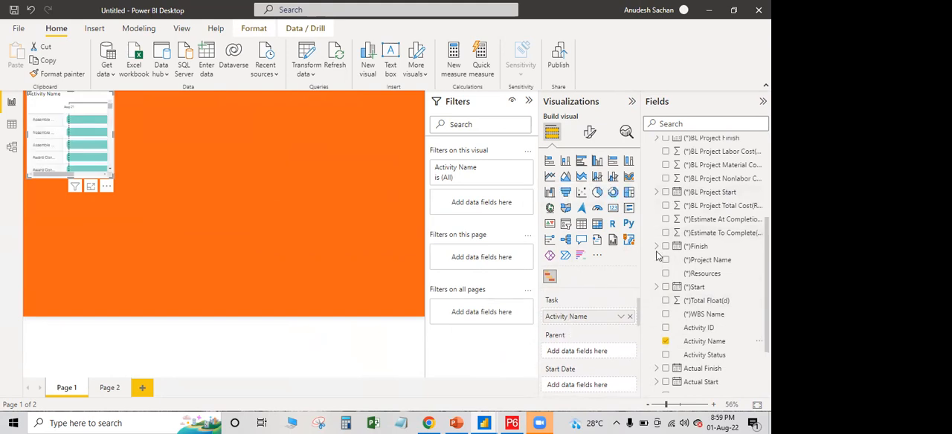
{"action": "left_click_drag", "start_coordinate": [720, 195], "coordinate": [607, 384]}
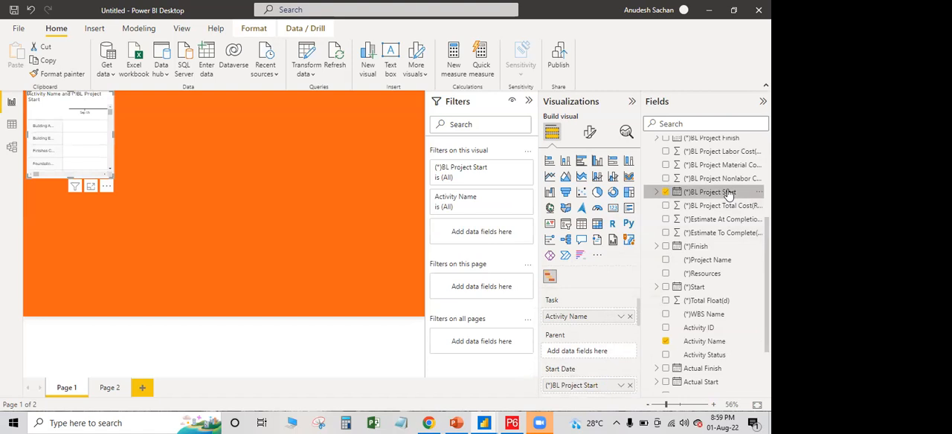
{"action": "scroll", "coordinate": [720, 227], "scroll_direction": "up", "scroll_amount": 2}
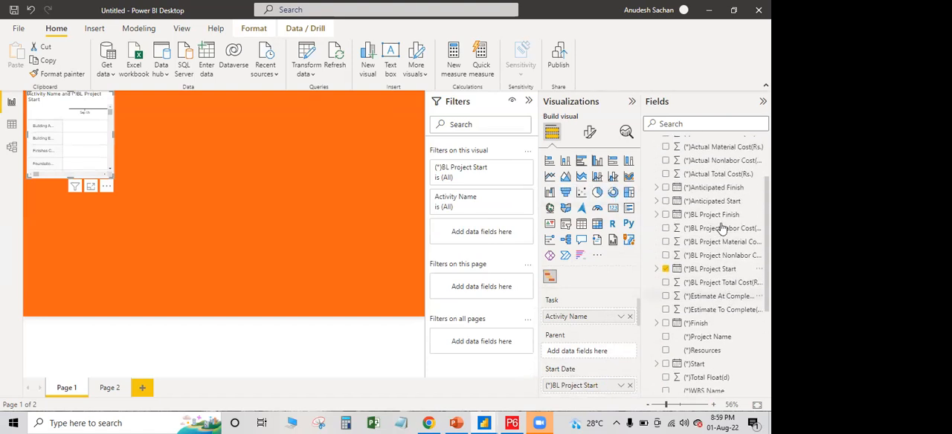
{"action": "left_click_drag", "start_coordinate": [720, 220], "coordinate": [601, 340]}
Enlarge the Gantt visual to fill most of the page and collapse the Filters pane
{"action": "left_click_drag", "start_coordinate": [110, 172], "coordinate": [441, 294]}
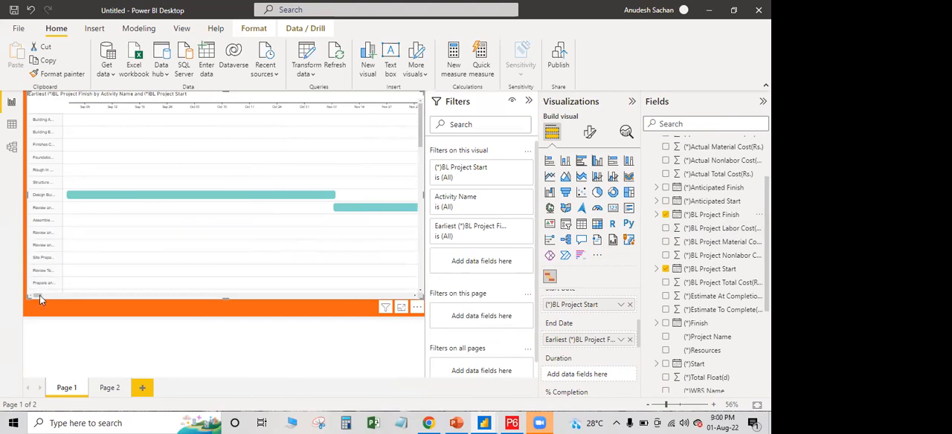
{"action": "mouse_move", "coordinate": [52, 295]}
{"action": "left_mouse_down"}
{"action": "mouse_move", "coordinate": [75, 290]}
{"action": "mouse_move", "coordinate": [41, 292]}
{"action": "left_mouse_up"}
{"action": "left_click", "coordinate": [529, 101]}
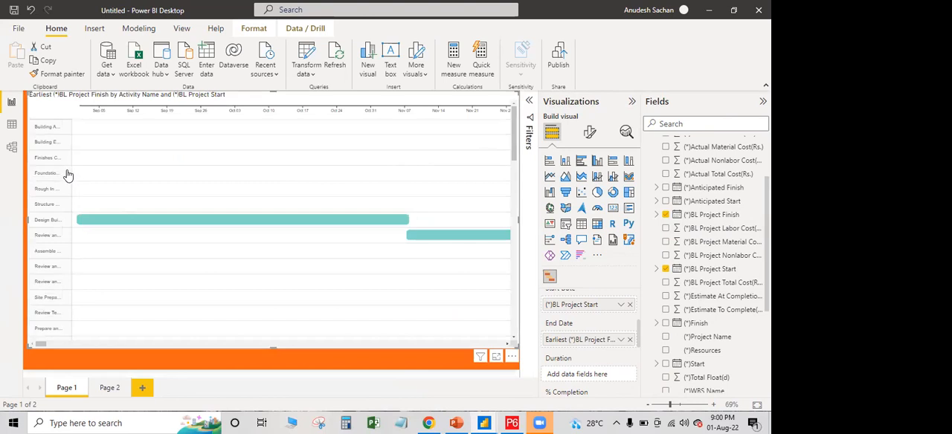
Examine the Gantt chart's activities and bars along the timeline, along with the visual's Legend, Task and Parent inputs
{"action": "scroll", "coordinate": [133, 165], "scroll_direction": "down", "scroll_amount": 3}
{"action": "scroll", "coordinate": [136, 170], "scroll_direction": "up", "scroll_amount": 3}
{"action": "scroll", "coordinate": [464, 183], "scroll_direction": "down", "scroll_amount": 10}
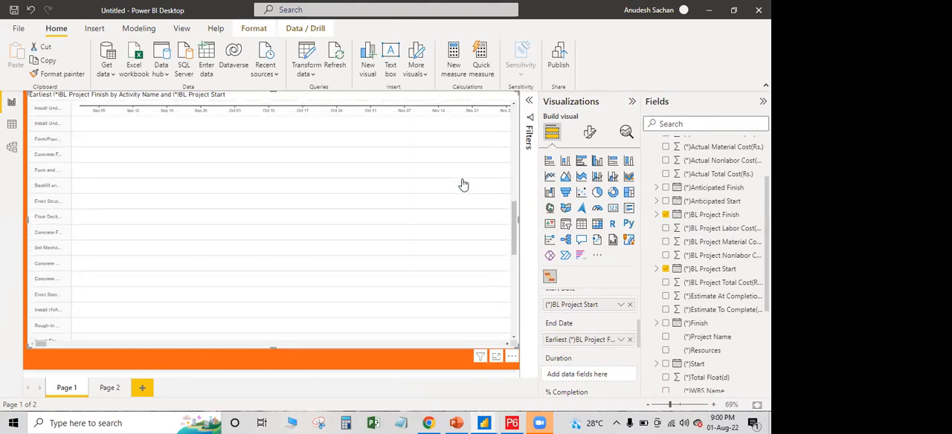
{"action": "left_click_drag", "start_coordinate": [41, 343], "coordinate": [93, 343]}
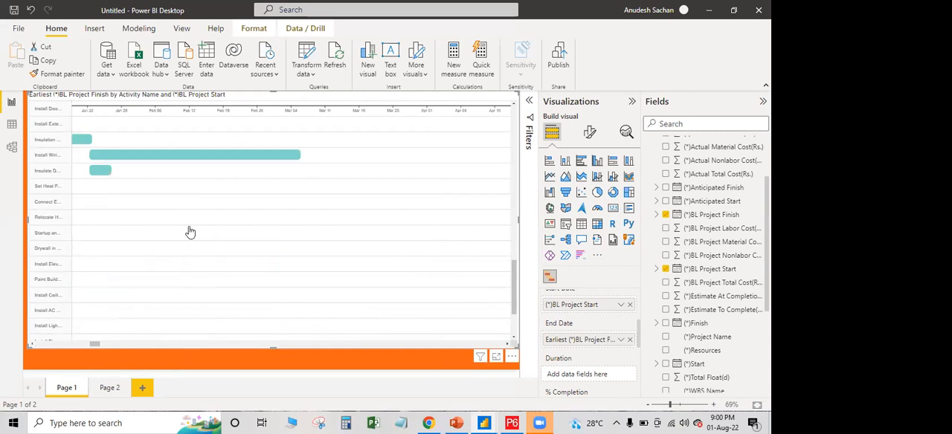
{"action": "scroll", "coordinate": [188, 233], "scroll_direction": "up", "scroll_amount": 3}
{"action": "scroll", "coordinate": [188, 232], "scroll_direction": "up", "scroll_amount": 6}
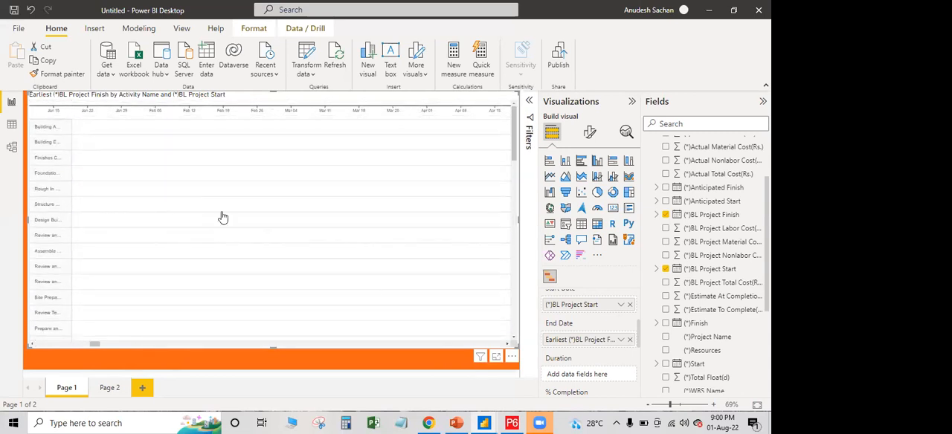
{"action": "scroll", "coordinate": [581, 326], "scroll_direction": "up", "scroll_amount": 1}
{"action": "scroll", "coordinate": [581, 327], "scroll_direction": "up", "scroll_amount": 3}
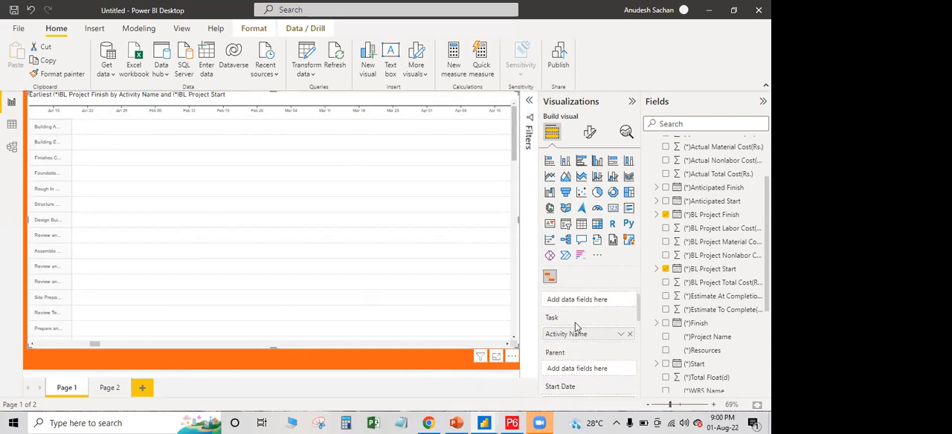
{"action": "scroll", "coordinate": [378, 167], "scroll_direction": "down", "scroll_amount": 2}
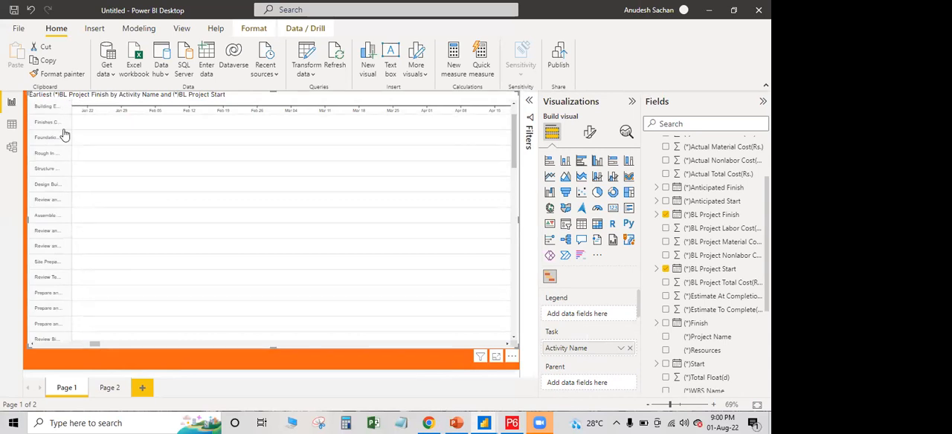
{"action": "scroll", "coordinate": [335, 212], "scroll_direction": "up", "scroll_amount": 2}
{"action": "left_click_drag", "start_coordinate": [96, 345], "coordinate": [40, 346]}
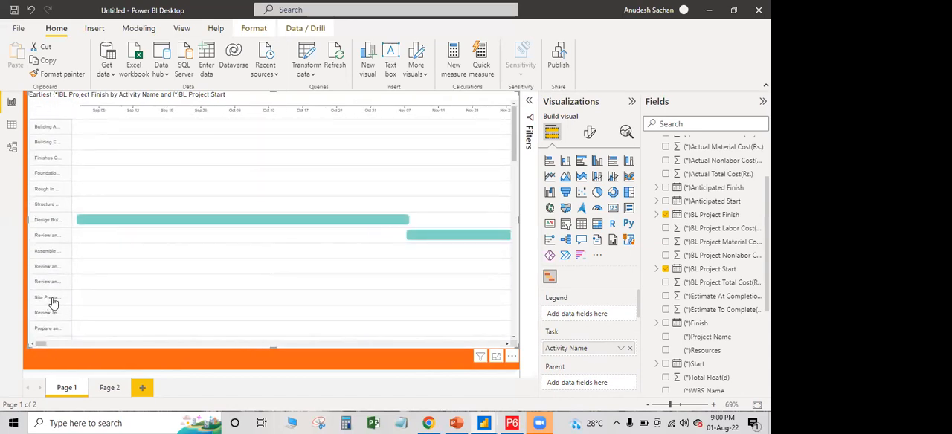
Search the Power BI visuals store for "gantt" again and look over the alternative Gantt visuals
{"action": "left_click", "coordinate": [599, 256]}
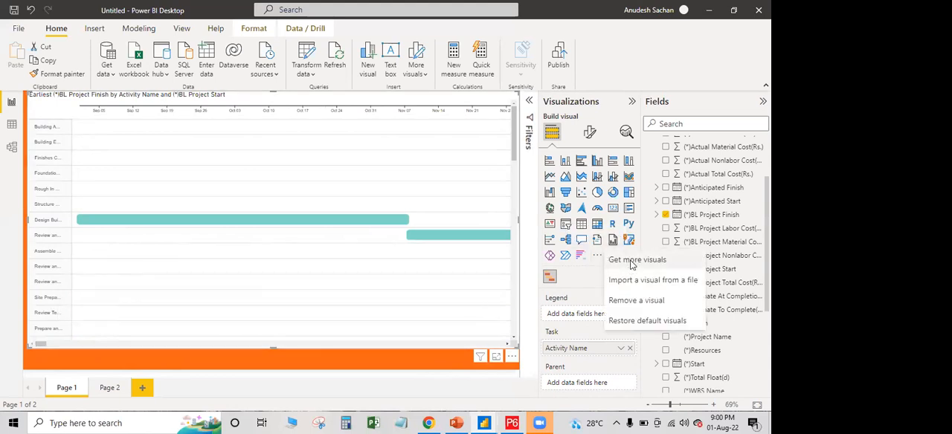
{"action": "left_click", "coordinate": [630, 262]}
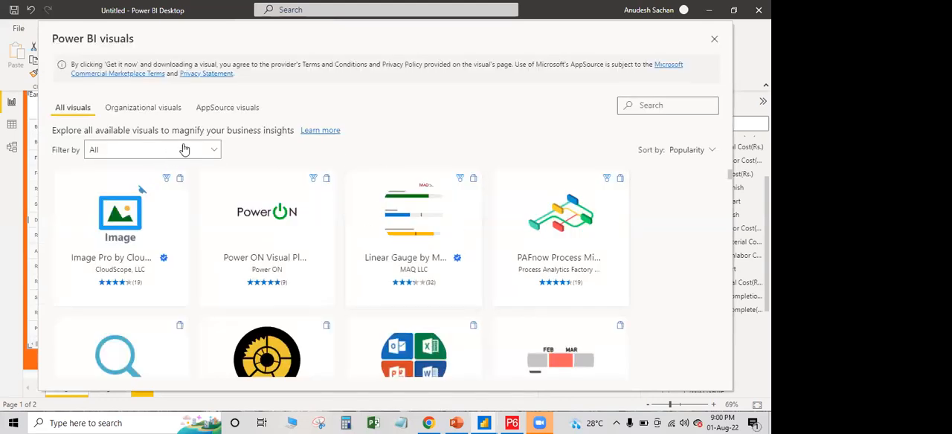
{"action": "left_click", "coordinate": [665, 106]}
{"action": "type", "text": "gantt"}
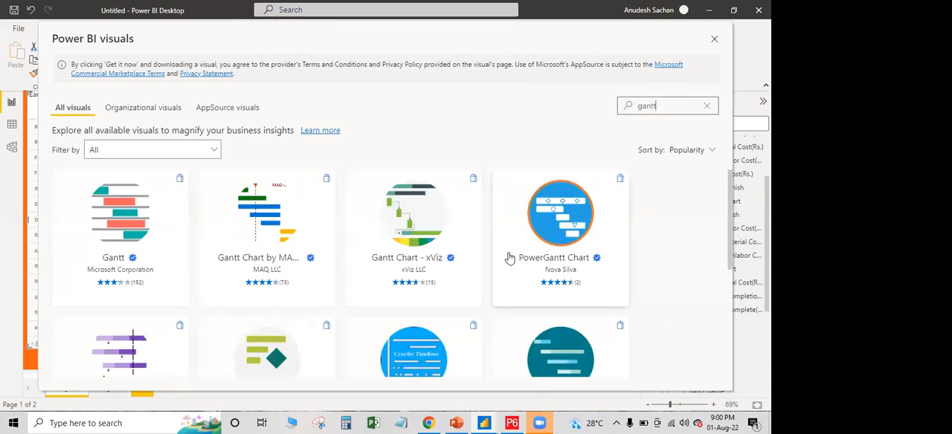
{"action": "scroll", "coordinate": [467, 294], "scroll_direction": "down", "scroll_amount": 1}
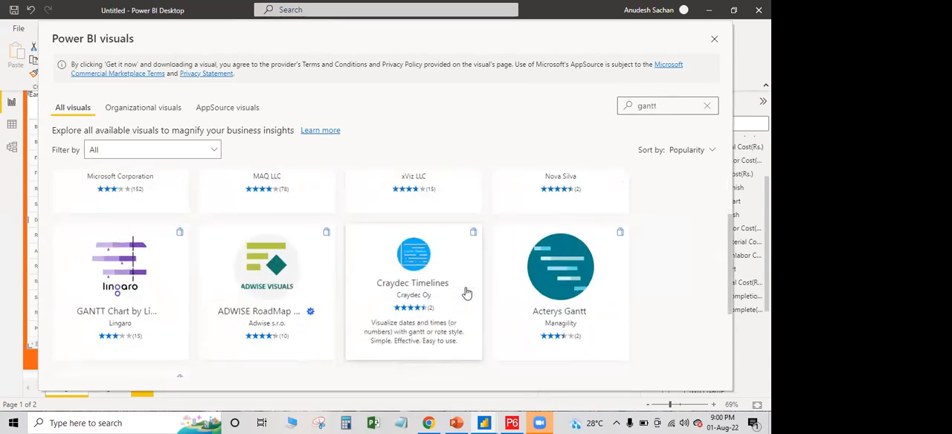
{"action": "scroll", "coordinate": [464, 292], "scroll_direction": "up", "scroll_amount": 1}
{"action": "left_click", "coordinate": [708, 107]}
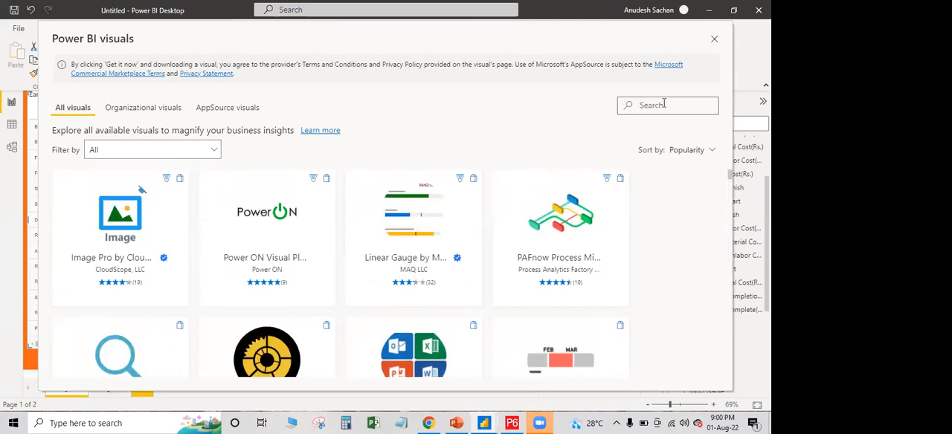
{"action": "type", "text": "gantt"}
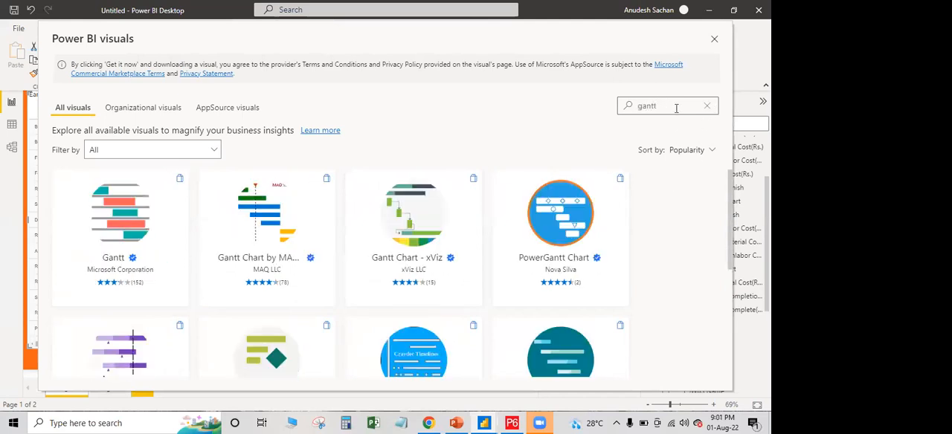
Sort the store results by Power BI Certified and import the Gantt Chart by MAQ Software visual
{"action": "left_click", "coordinate": [215, 150]}
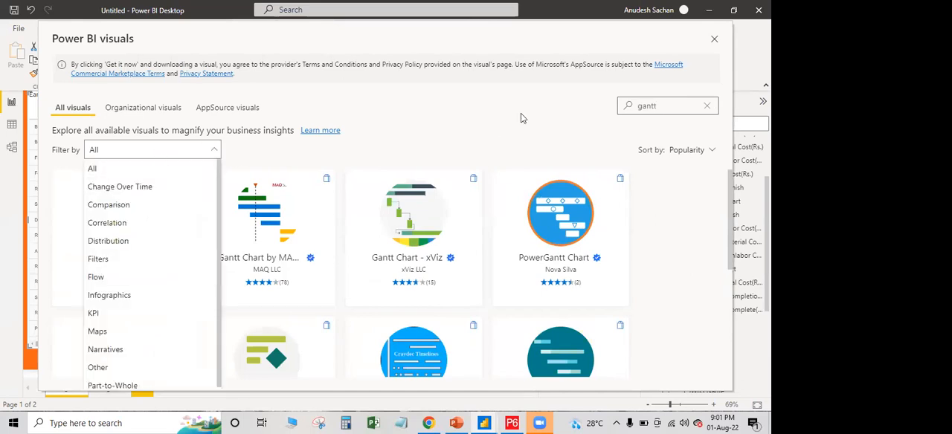
{"action": "left_click", "coordinate": [554, 120]}
{"action": "left_click", "coordinate": [712, 149]}
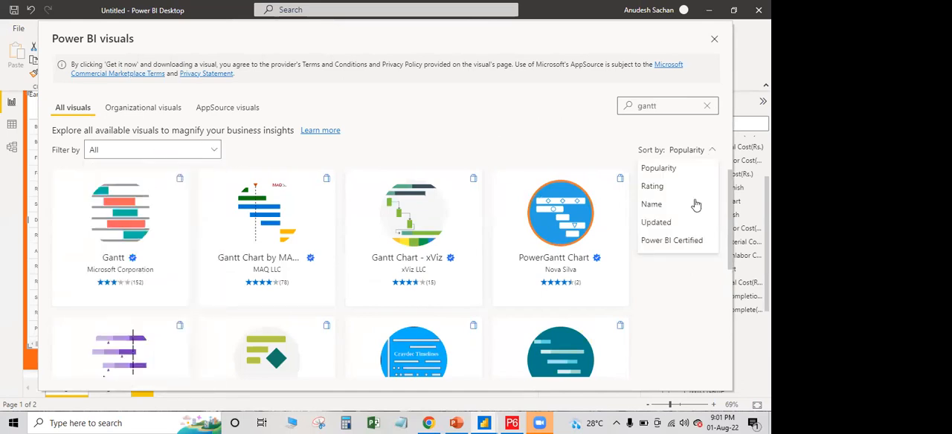
{"action": "left_click", "coordinate": [680, 242]}
{"action": "mouse_move", "coordinate": [228, 309]}
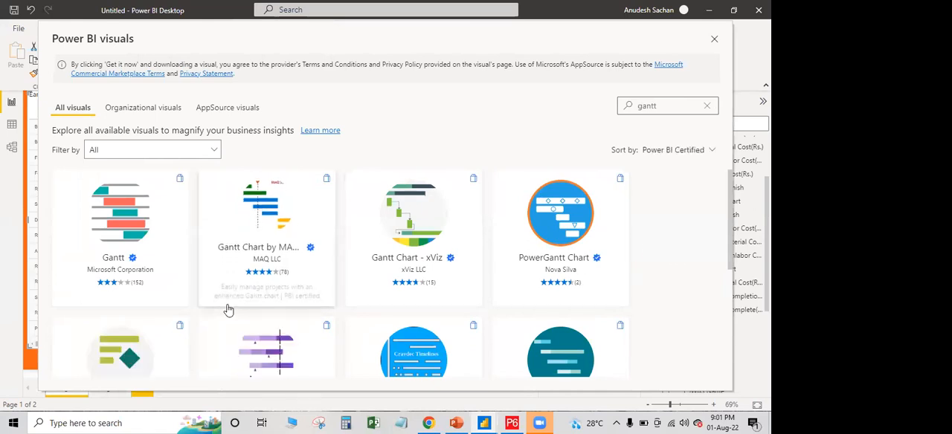
{"action": "left_click", "coordinate": [264, 204]}
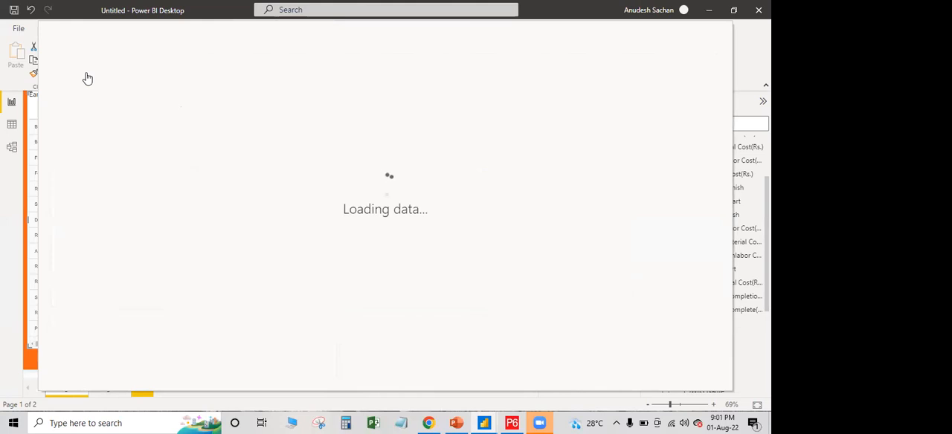
{"action": "left_click", "coordinate": [105, 197]}
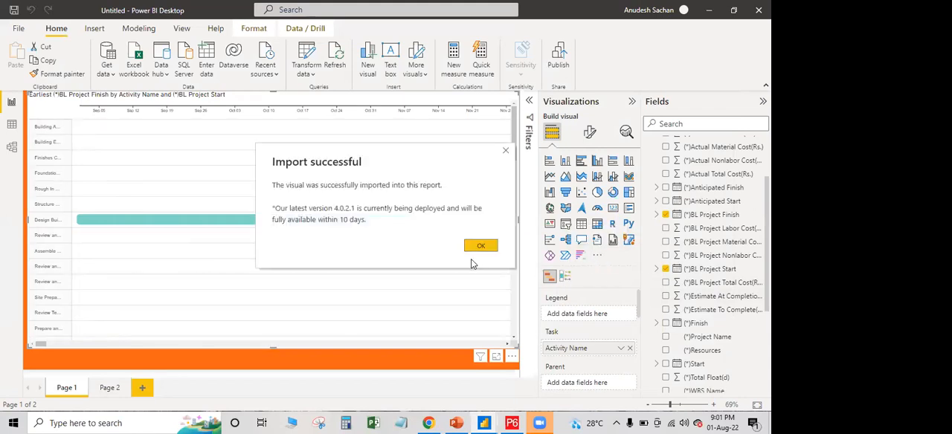
{"action": "left_click", "coordinate": [481, 246]}
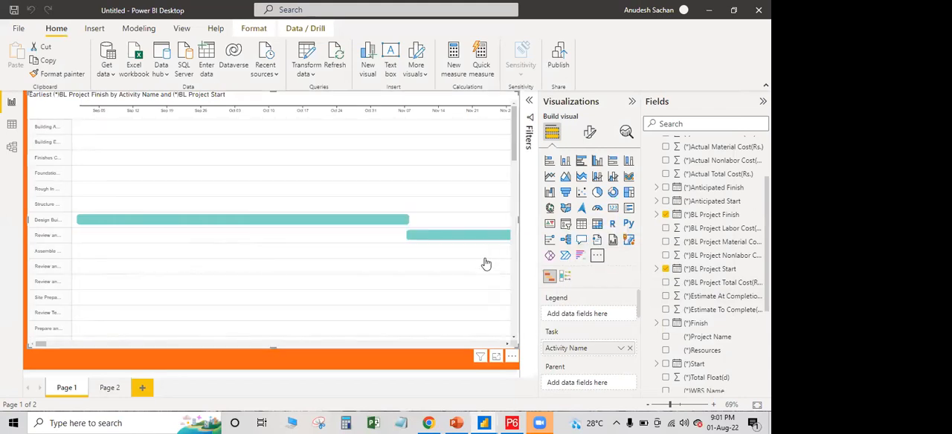
Convert the Gantt visual to Gantt Chart by MAQ Software, removing BL Project Start from Legend and Activity Name from Category
{"action": "left_click", "coordinate": [565, 278]}
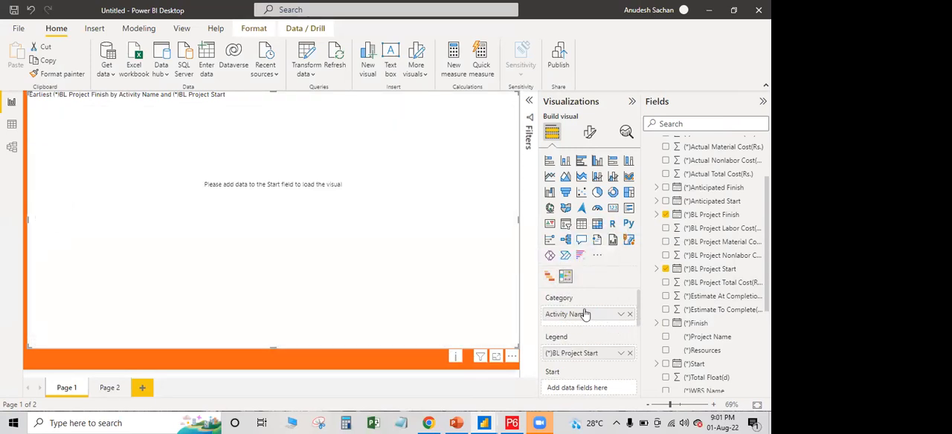
{"action": "left_click", "coordinate": [629, 353]}
{"action": "left_click", "coordinate": [629, 316]}
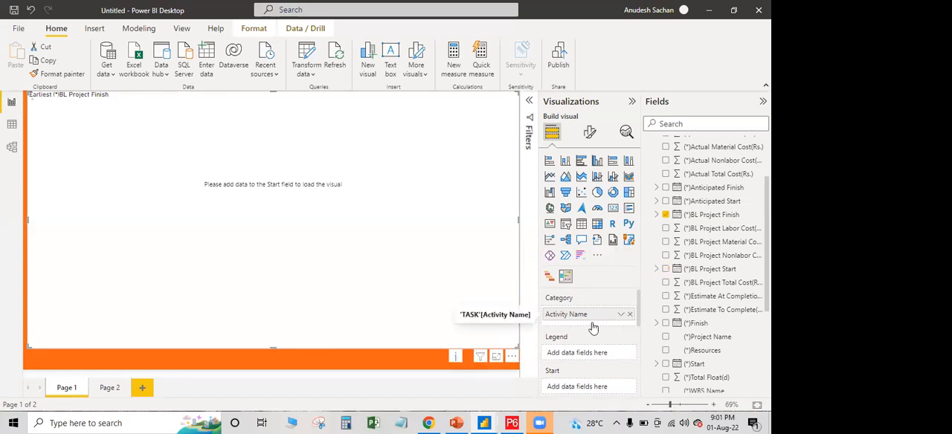
Remove BL Project Finish from the Gantt visual's End field
{"action": "scroll", "coordinate": [590, 365], "scroll_direction": "down", "scroll_amount": 2}
{"action": "scroll", "coordinate": [601, 347], "scroll_direction": "up", "scroll_amount": 2}
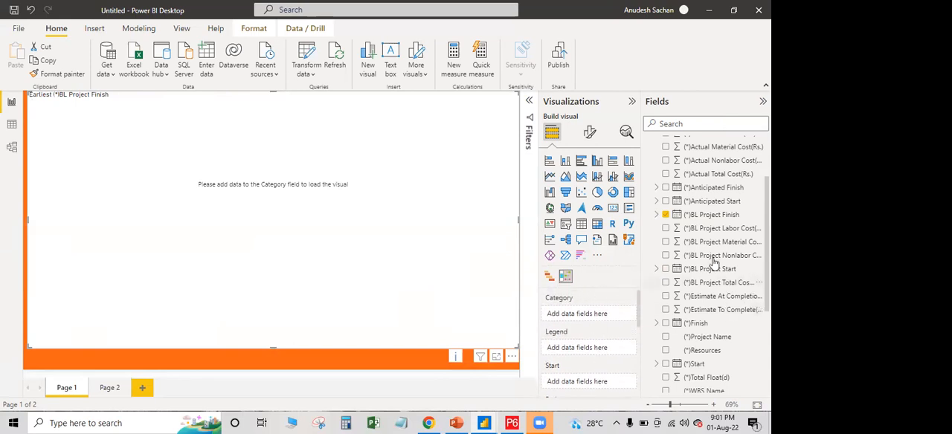
{"action": "left_click_drag", "start_coordinate": [702, 218], "coordinate": [626, 322]}
{"action": "scroll", "coordinate": [618, 327], "scroll_direction": "down", "scroll_amount": 2}
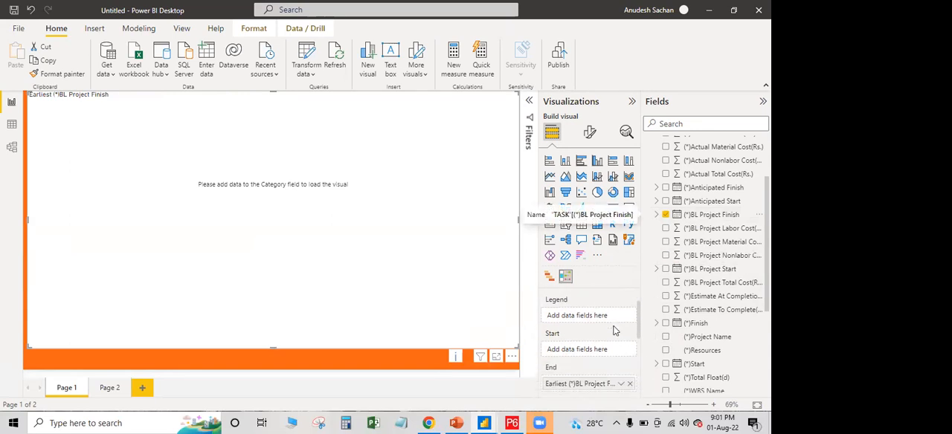
{"action": "left_click", "coordinate": [629, 370]}
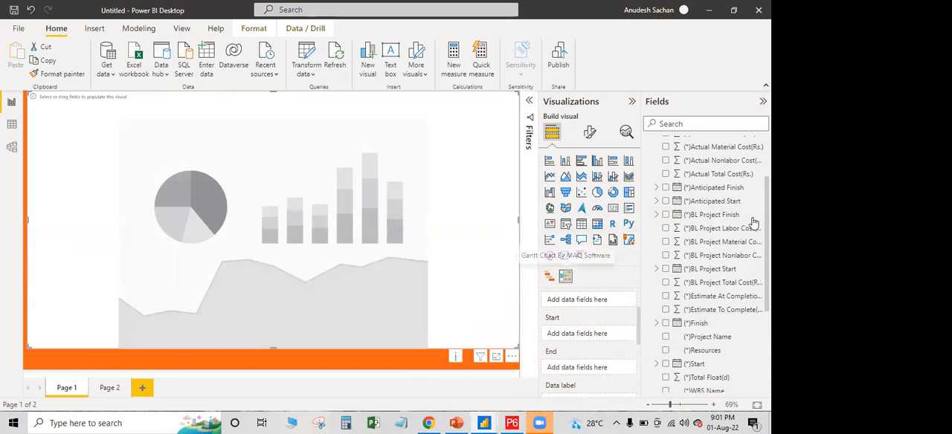
Assign BL Project Finish from the TASK table to the Gantt visual's End field
{"action": "scroll", "coordinate": [718, 224], "scroll_direction": "up", "scroll_amount": 5}
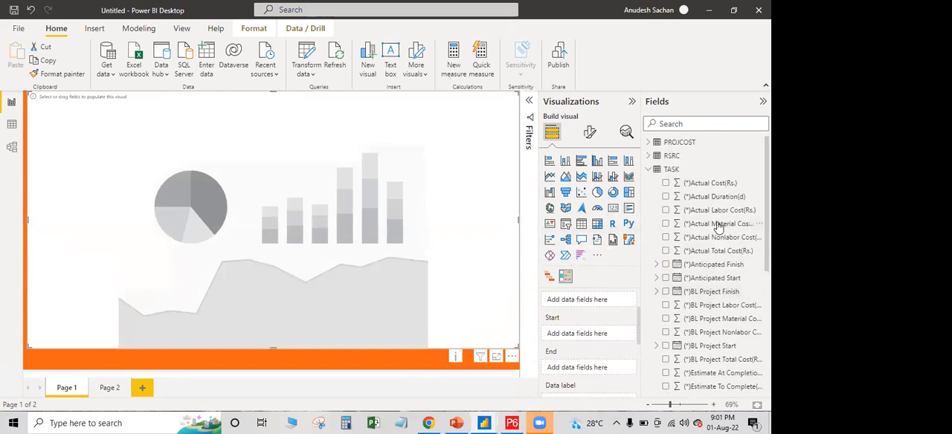
{"action": "scroll", "coordinate": [718, 227], "scroll_direction": "down", "scroll_amount": 8}
{"action": "scroll", "coordinate": [718, 264], "scroll_direction": "down", "scroll_amount": 1}
{"action": "scroll", "coordinate": [718, 269], "scroll_direction": "up", "scroll_amount": 4}
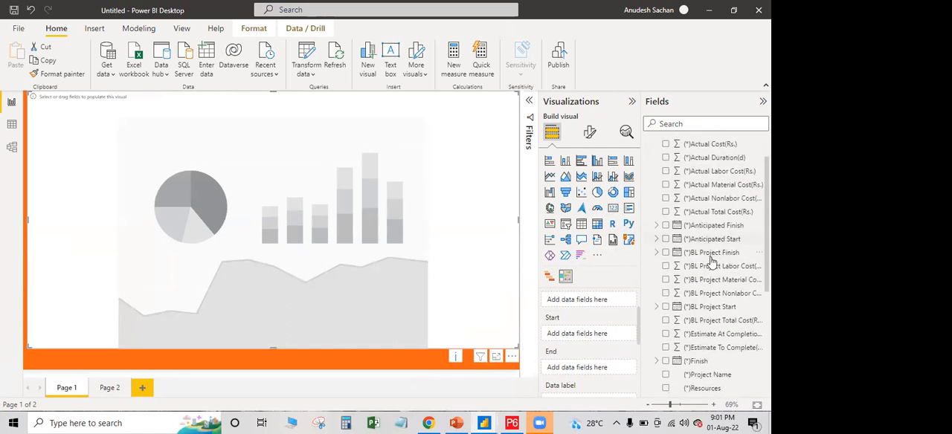
{"action": "left_click_drag", "start_coordinate": [709, 256], "coordinate": [588, 331]}
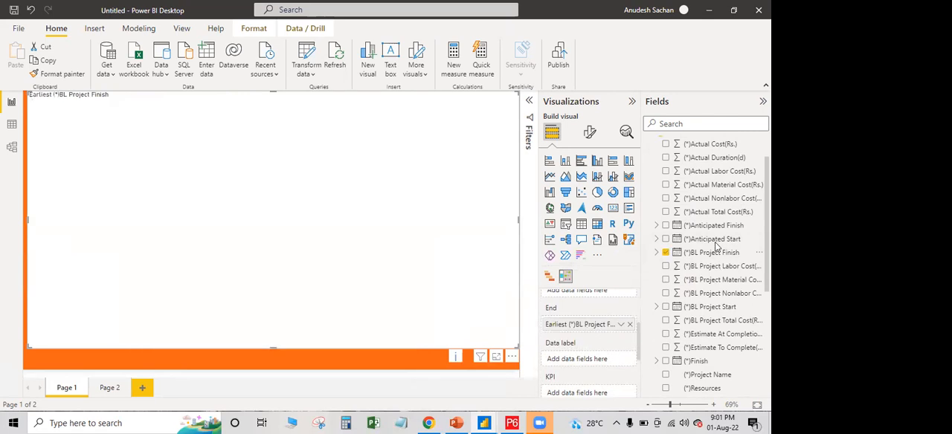
Assign BL Project Start from the TASK table to the Gantt visual's Start field
{"action": "left_click", "coordinate": [718, 313]}
{"action": "scroll", "coordinate": [560, 357], "scroll_direction": "up", "scroll_amount": 1}
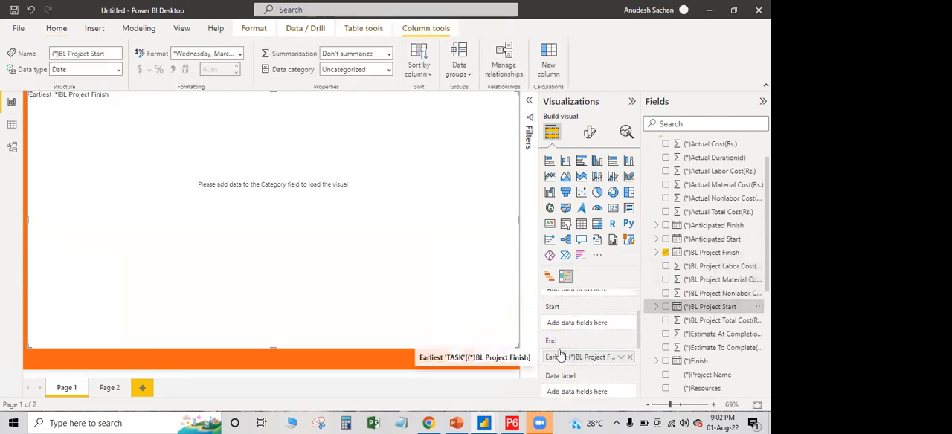
{"action": "scroll", "coordinate": [561, 356], "scroll_direction": "up", "scroll_amount": 1}
{"action": "left_click_drag", "start_coordinate": [689, 306], "coordinate": [584, 341]}
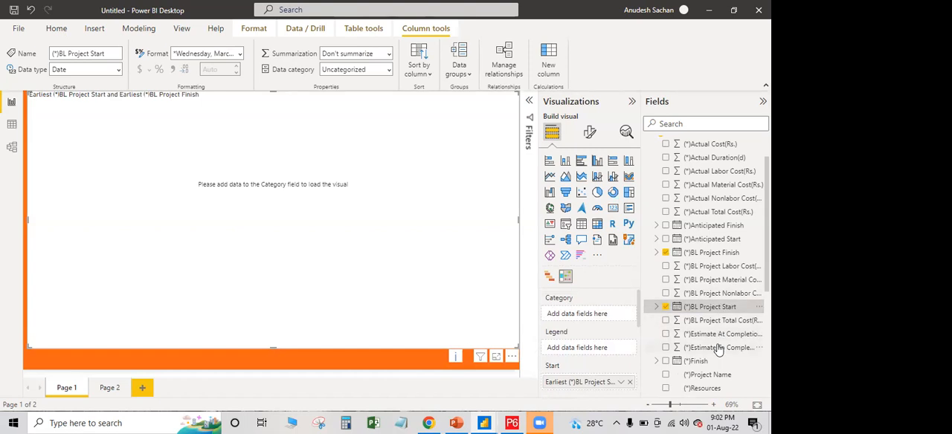
Assign Activity Name from the TASK table to the Gantt visual's Category field
{"action": "scroll", "coordinate": [718, 345], "scroll_direction": "down", "scroll_amount": 3}
{"action": "scroll", "coordinate": [719, 345], "scroll_direction": "down", "scroll_amount": 1}
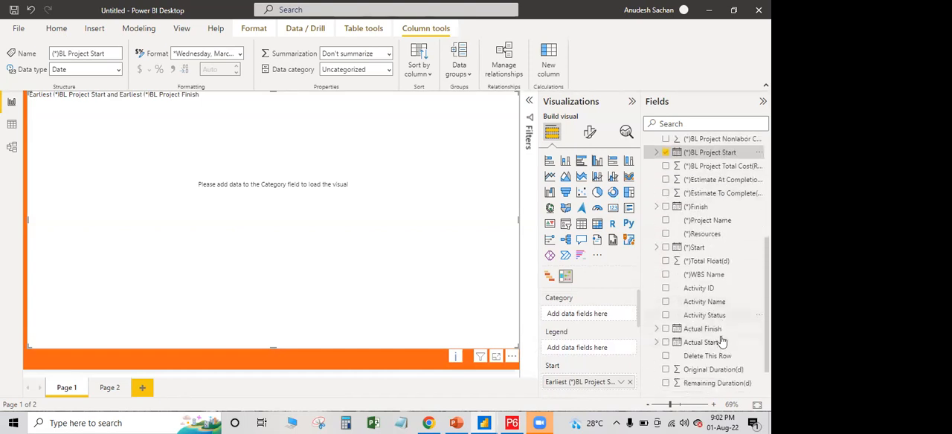
{"action": "left_click_drag", "start_coordinate": [713, 307], "coordinate": [591, 318]}
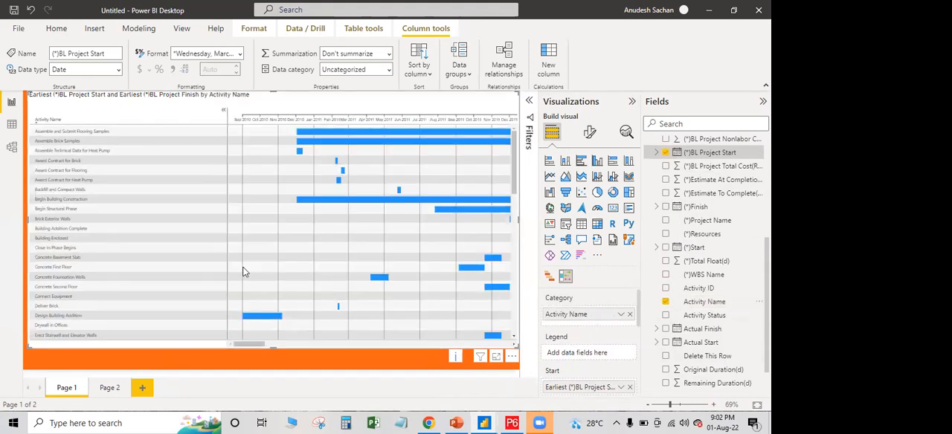
Look through the chart's activity rows and extend the Gantt visual's lower edge slightly downward
{"action": "scroll", "coordinate": [322, 230], "scroll_direction": "down", "scroll_amount": 5}
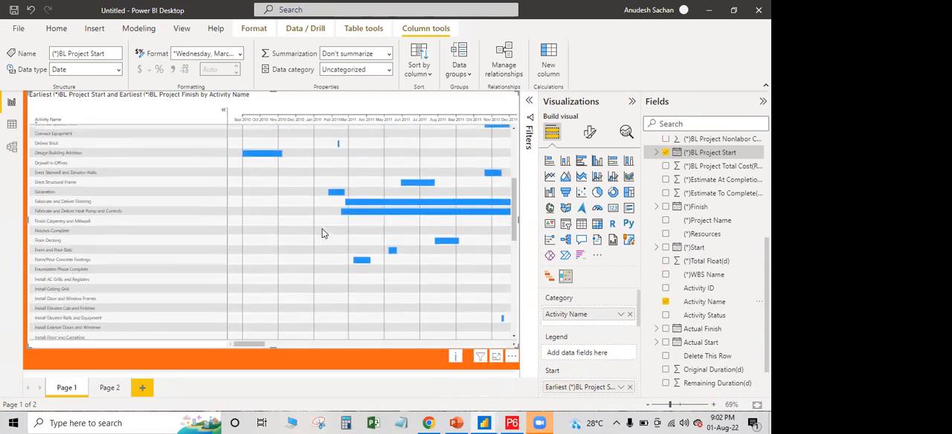
{"action": "scroll", "coordinate": [323, 232], "scroll_direction": "up", "scroll_amount": 5}
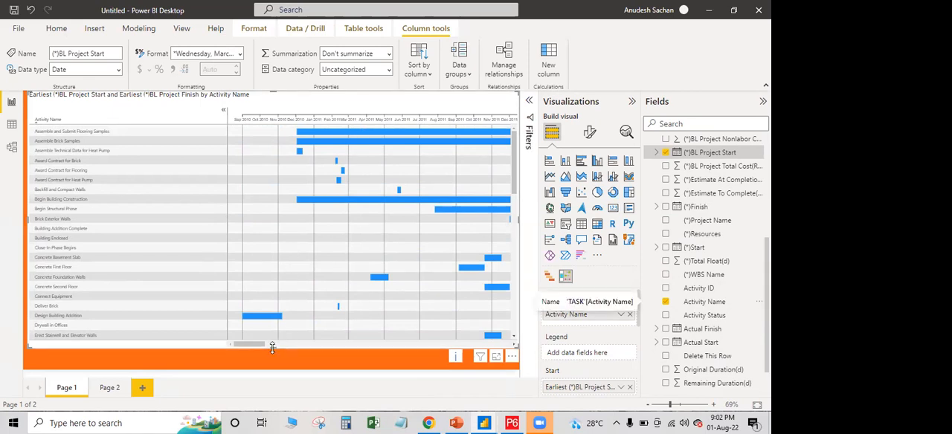
{"action": "left_click_drag", "start_coordinate": [272, 355], "coordinate": [273, 358]}
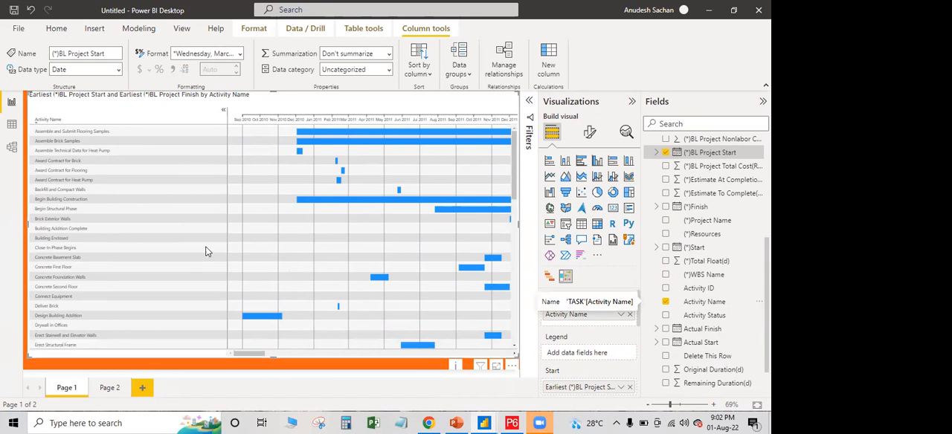
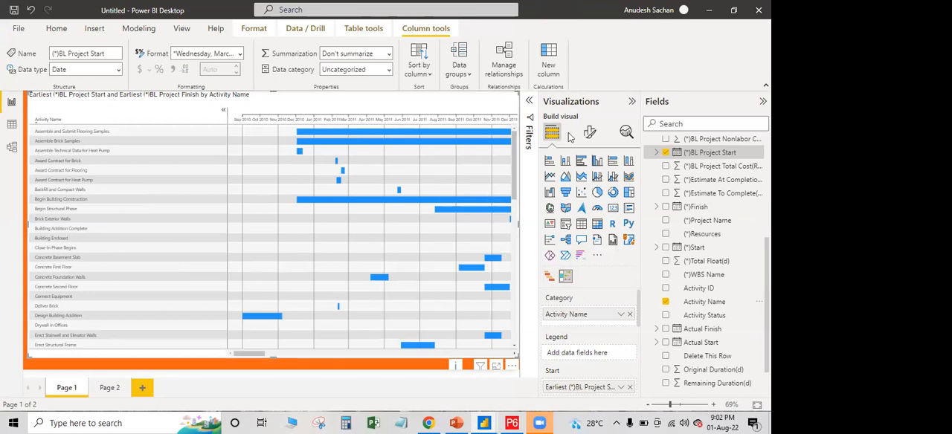
{"action": "left_click", "coordinate": [322, 369]}
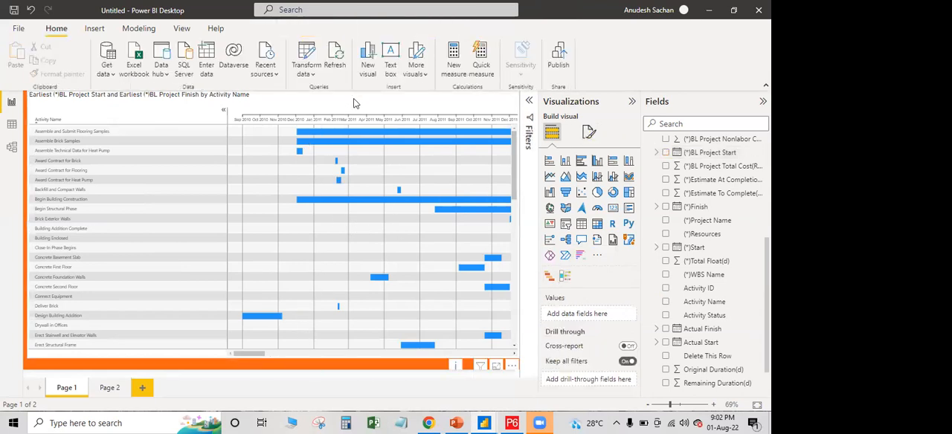
{"action": "left_click", "coordinate": [273, 334]}
{"action": "mouse_move", "coordinate": [252, 354]}
{"action": "left_mouse_down"}
{"action": "mouse_move", "coordinate": [279, 355]}
{"action": "mouse_move", "coordinate": [253, 354]}
{"action": "left_mouse_up"}
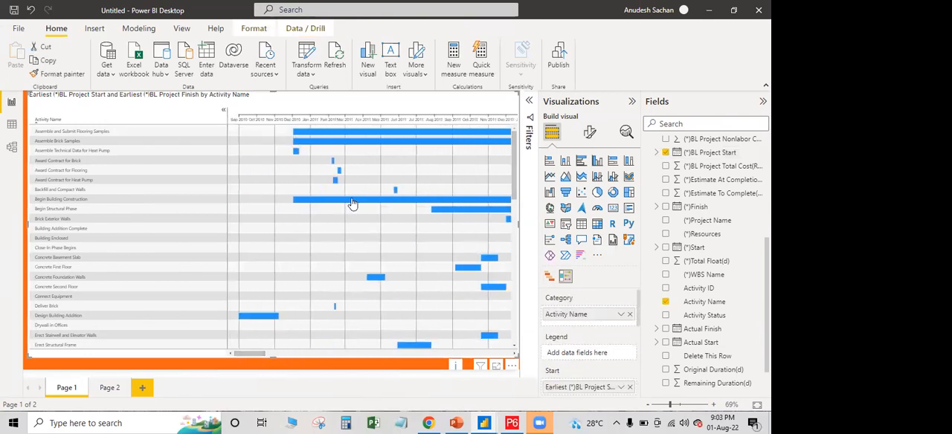
{"action": "mouse_move", "coordinate": [352, 204]}
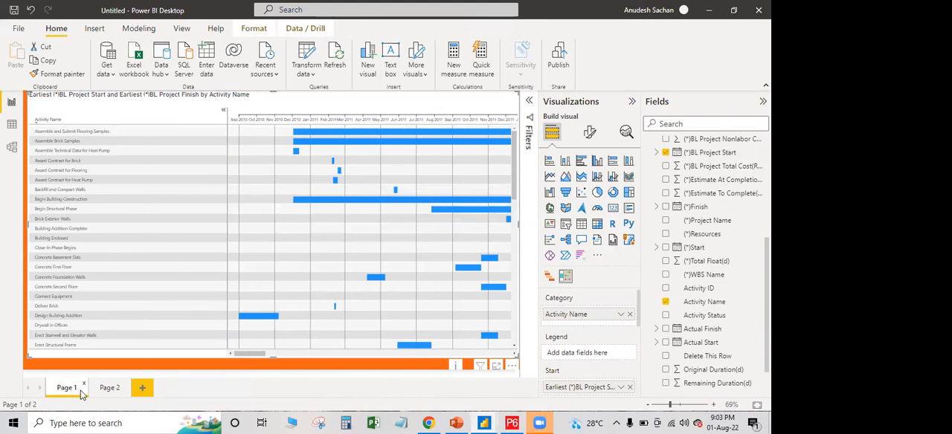
Delete the empty visual on Page 2 and move Page 2 ahead of Page 1
{"action": "left_click", "coordinate": [109, 389]}
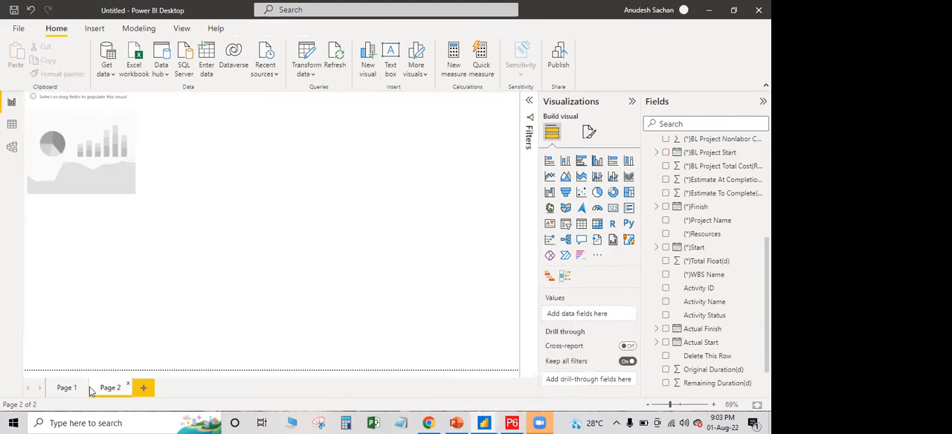
{"action": "left_click", "coordinate": [66, 388]}
{"action": "left_click", "coordinate": [86, 170]}
{"action": "key", "text": "Delete"}
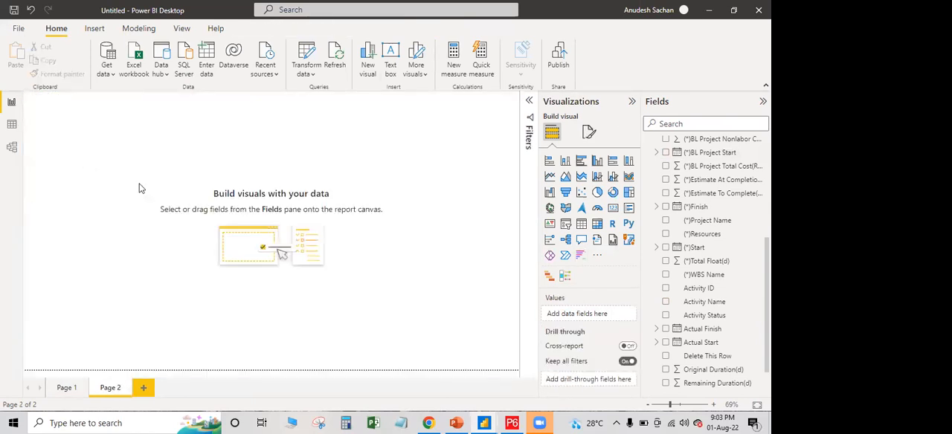
{"action": "left_click_drag", "start_coordinate": [110, 382], "coordinate": [65, 393]}
Rename the report page holding the Gantt visual as Gantt Chart
{"action": "left_click", "coordinate": [109, 389]}
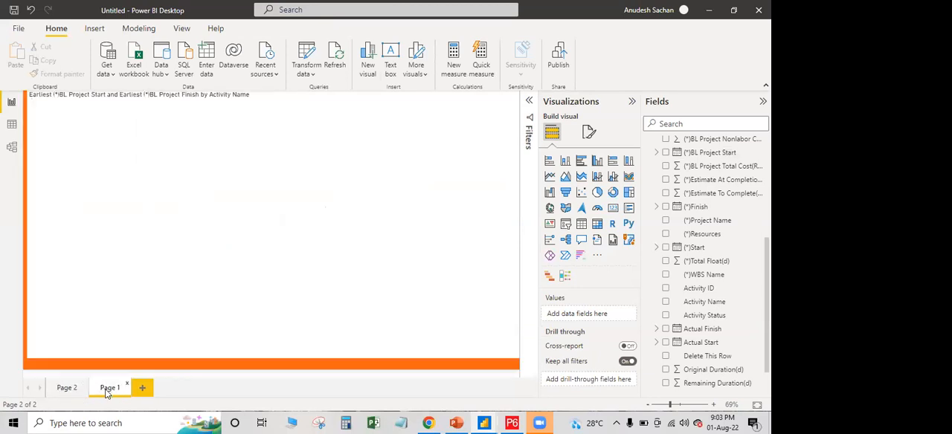
{"action": "double_click", "coordinate": [108, 387]}
{"action": "type", "text": "G"}
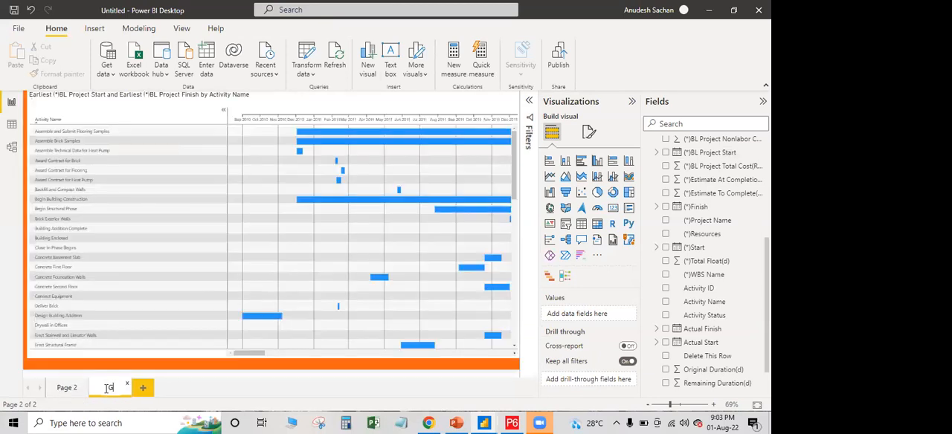
{"action": "type", "text": "antt C"}
Rename the empty Page 2 as Dashboard
{"action": "double_click", "coordinate": [66, 388]}
{"action": "key", "text": "BackSpace"}
{"action": "type", "text": "Dashb"}
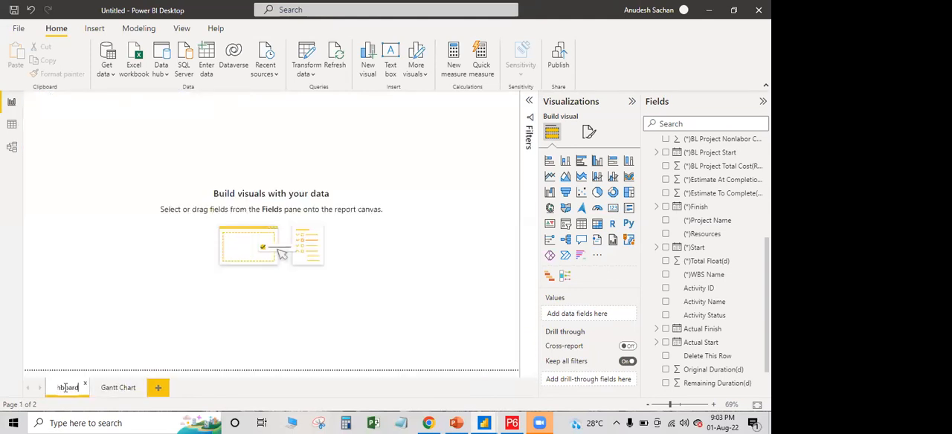
{"action": "type", "text": "oard"}
{"action": "key", "text": "Return"}
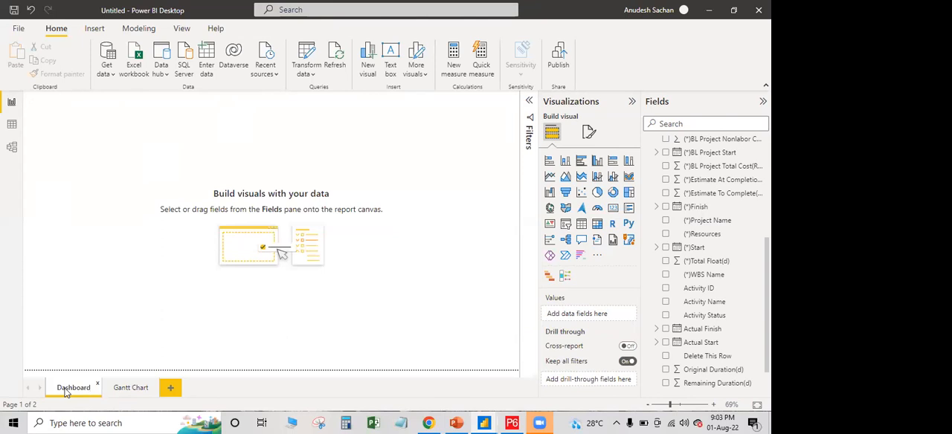
Apply the ff631c picture as the Dashboard page's canvas background with 0% transparency and image fit set to Fit
{"action": "left_click", "coordinate": [591, 134]}
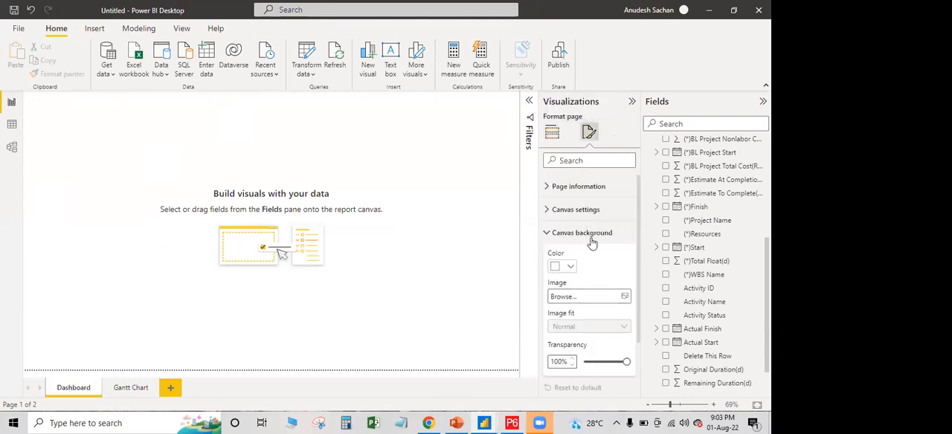
{"action": "left_click", "coordinate": [625, 297]}
{"action": "left_click", "coordinate": [344, 158]}
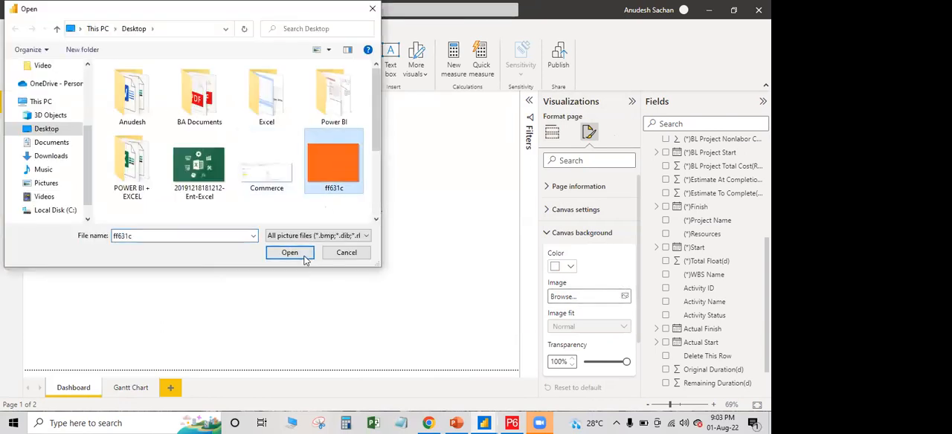
{"action": "left_click", "coordinate": [271, 253]}
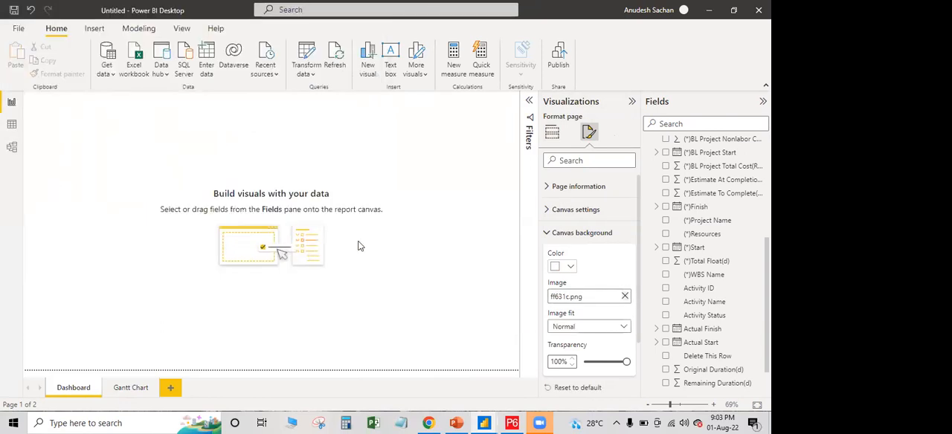
{"action": "left_click_drag", "start_coordinate": [626, 362], "coordinate": [576, 360]}
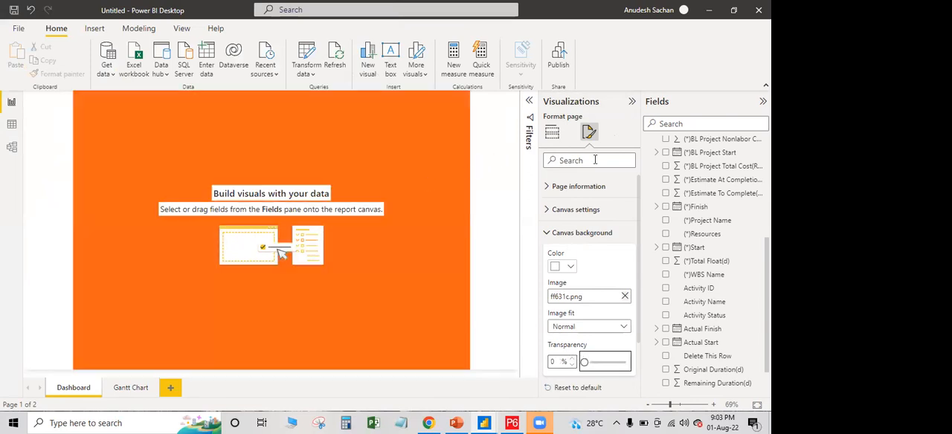
{"action": "left_click", "coordinate": [623, 327]}
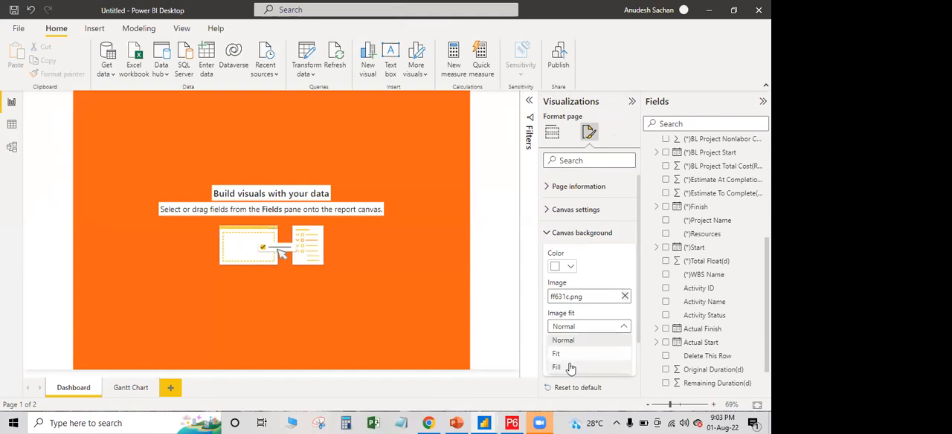
{"action": "left_click", "coordinate": [561, 354]}
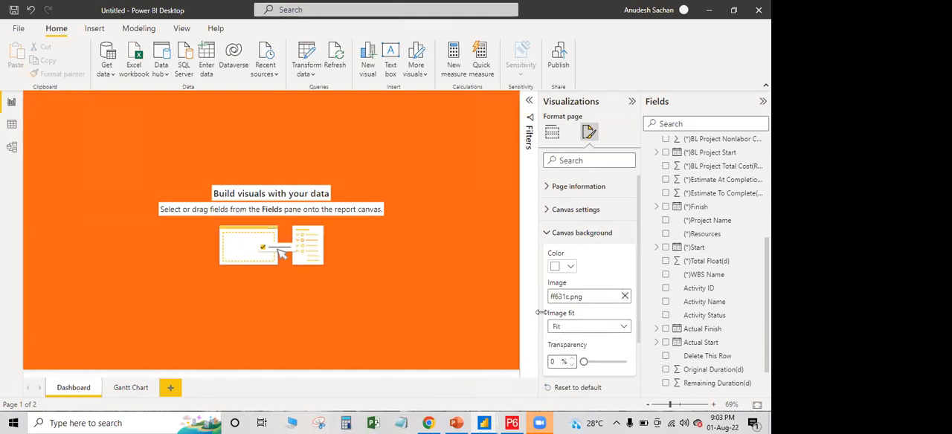
Switch to the civil PM report, review the dashboard layout on its Page 1, and return to the Untitled report
{"action": "left_click", "coordinate": [631, 102]}
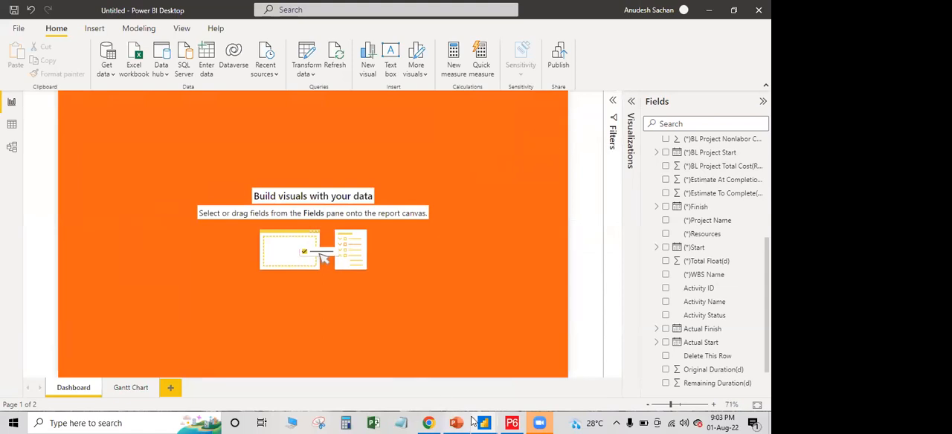
{"action": "mouse_move", "coordinate": [484, 423]}
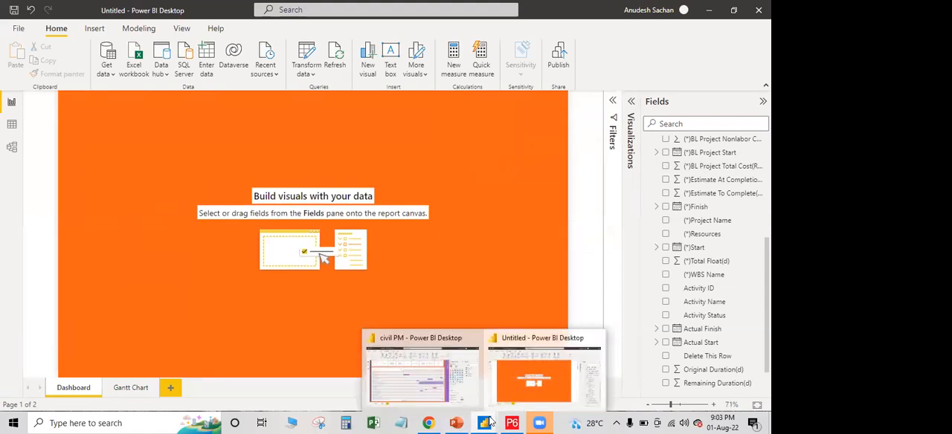
{"action": "left_click", "coordinate": [429, 392]}
{"action": "left_click", "coordinate": [67, 388]}
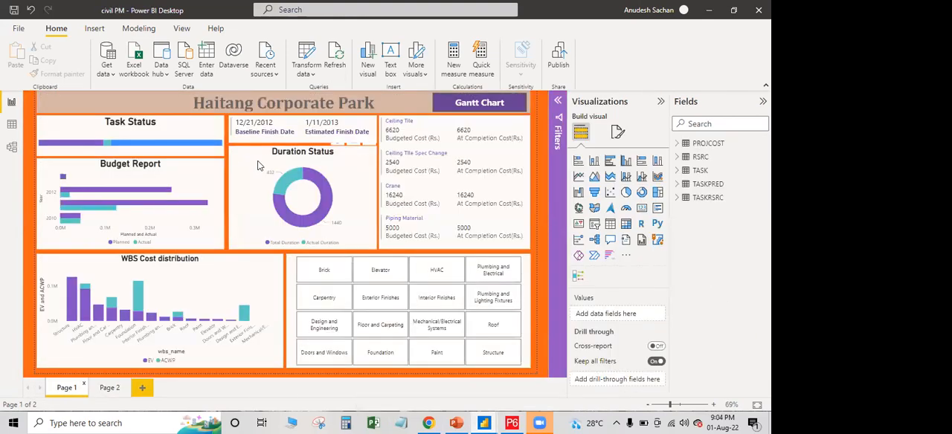
{"action": "mouse_move", "coordinate": [503, 421]}
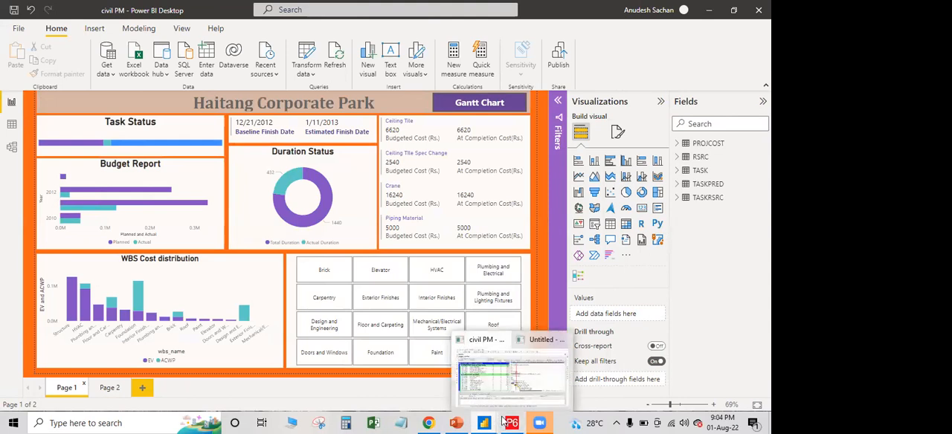
{"action": "left_click", "coordinate": [543, 382]}
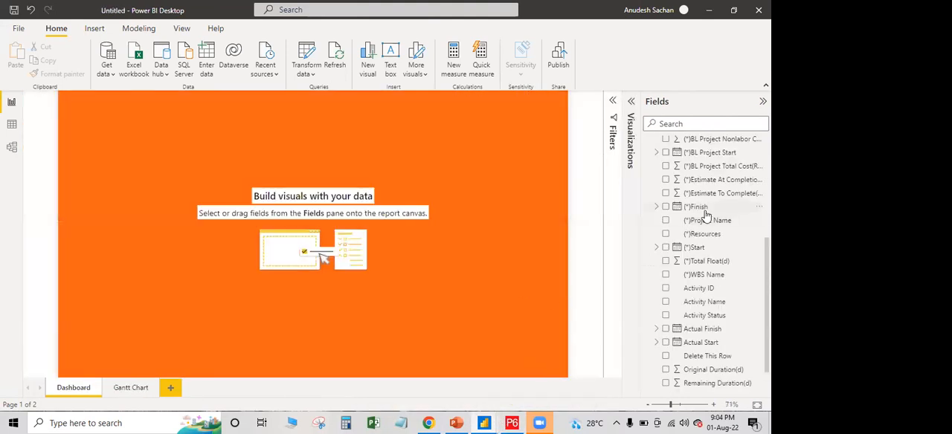
Add a stacked bar chart to the Dashboard page with Activity Status from the TASK table as its Legend
{"action": "scroll", "coordinate": [707, 216], "scroll_direction": "up", "scroll_amount": 5}
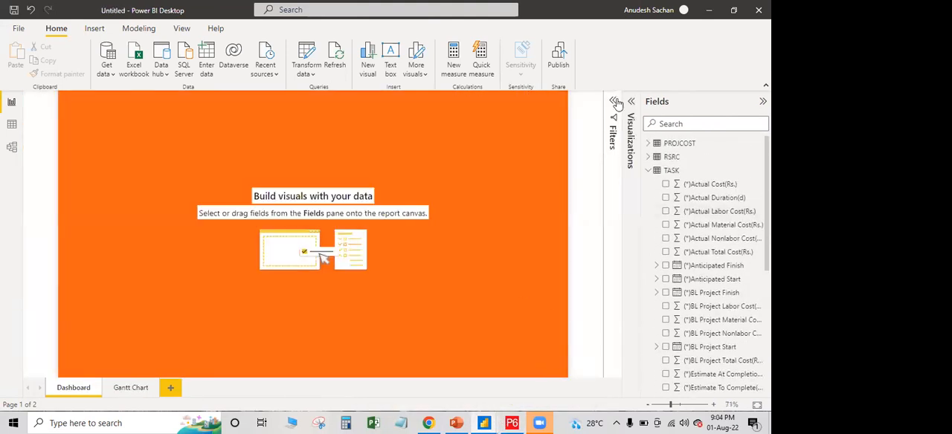
{"action": "left_click", "coordinate": [614, 102]}
{"action": "left_click", "coordinate": [632, 102]}
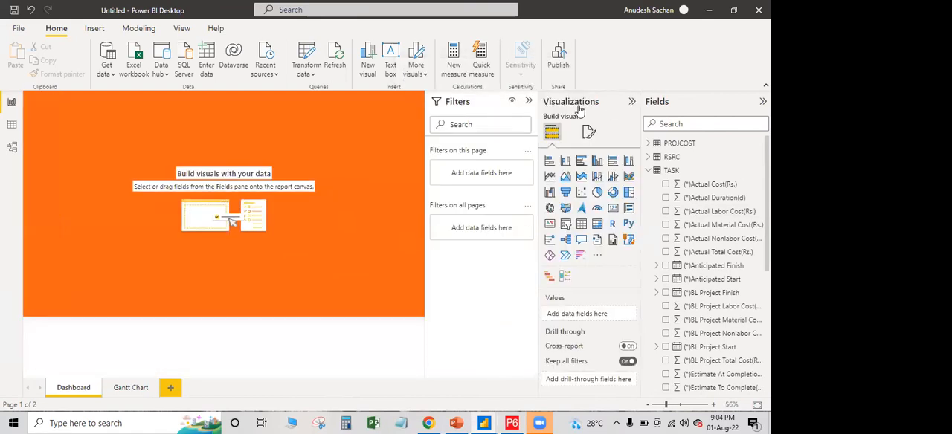
{"action": "left_click", "coordinate": [529, 100]}
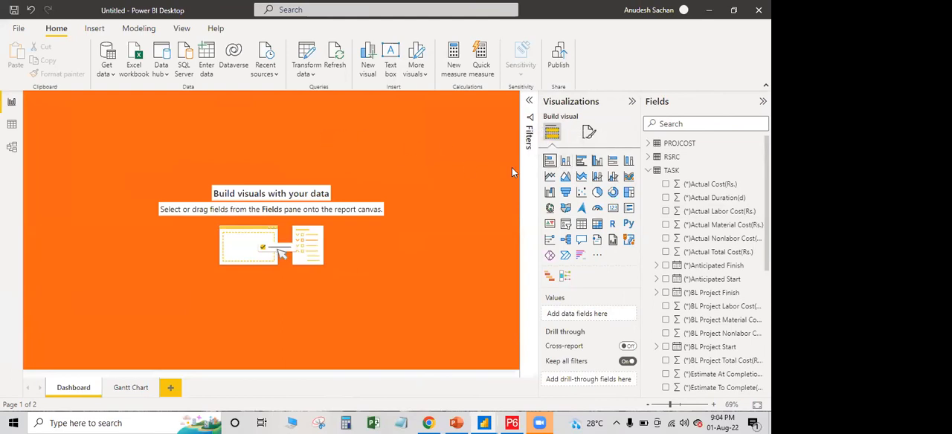
{"action": "left_click", "coordinate": [550, 160]}
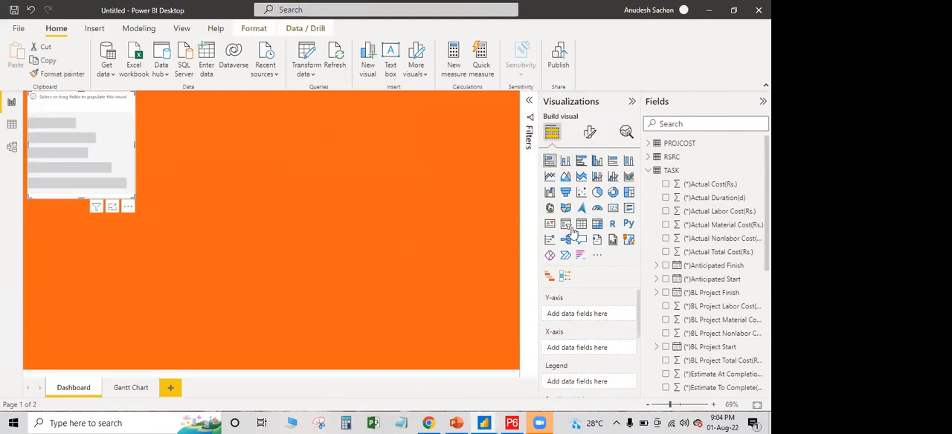
{"action": "scroll", "coordinate": [688, 300], "scroll_direction": "down", "scroll_amount": 5}
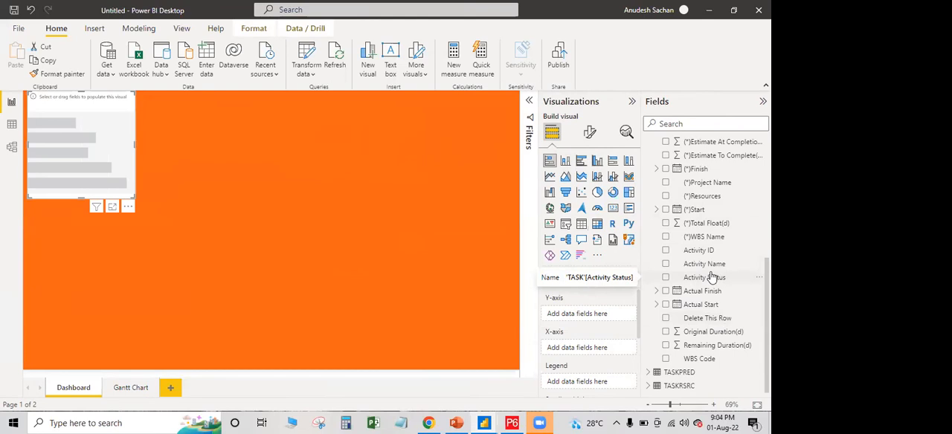
{"action": "left_click_drag", "start_coordinate": [672, 278], "coordinate": [590, 382]}
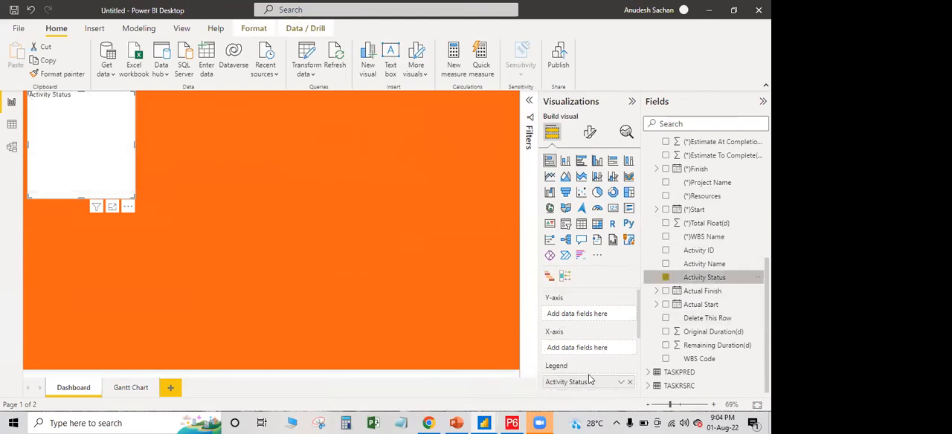
Try Activity ID on the stacked bar chart's Y-axis with the chart widened, and remove the field again
{"action": "scroll", "coordinate": [733, 294], "scroll_direction": "up", "scroll_amount": 1}
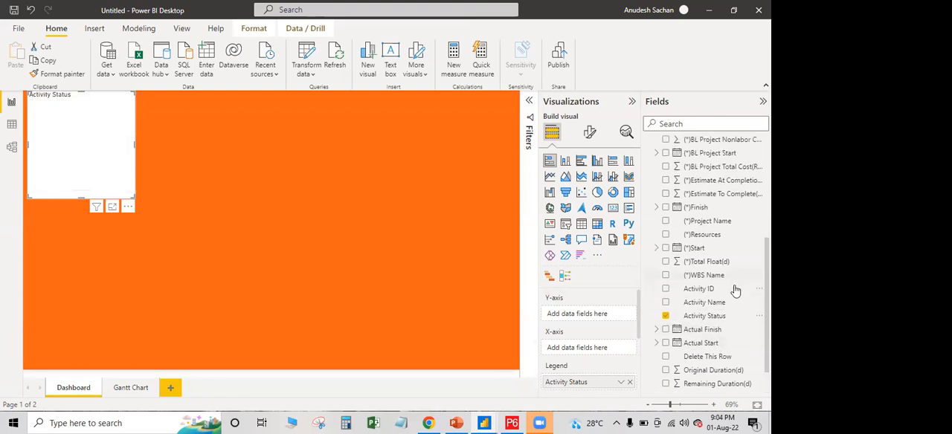
{"action": "scroll", "coordinate": [732, 293], "scroll_direction": "down", "scroll_amount": 1}
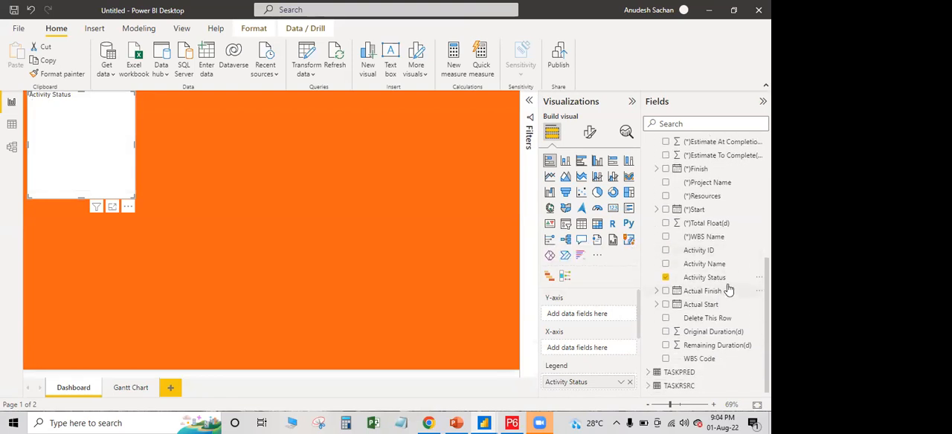
{"action": "left_click_drag", "start_coordinate": [707, 253], "coordinate": [584, 315]}
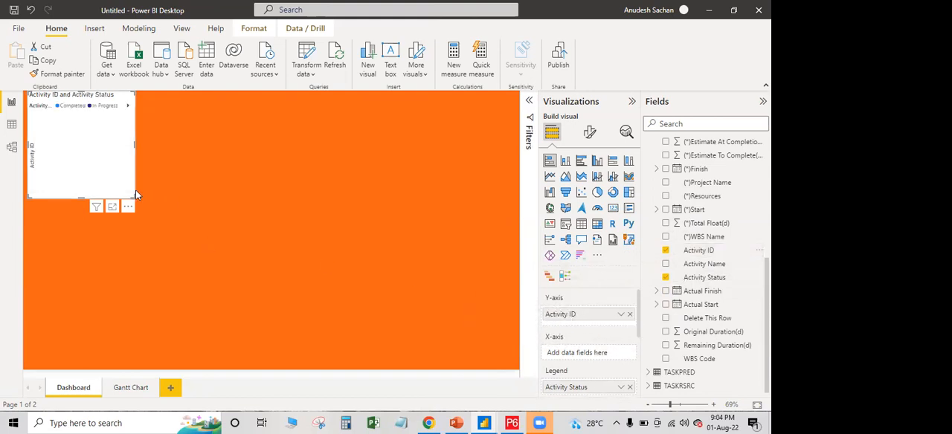
{"action": "left_click_drag", "start_coordinate": [132, 197], "coordinate": [278, 186]}
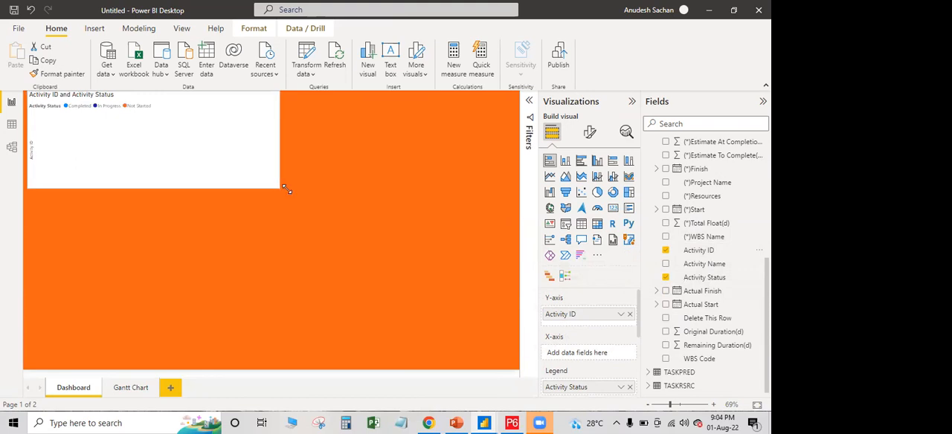
{"action": "left_click", "coordinate": [621, 315]}
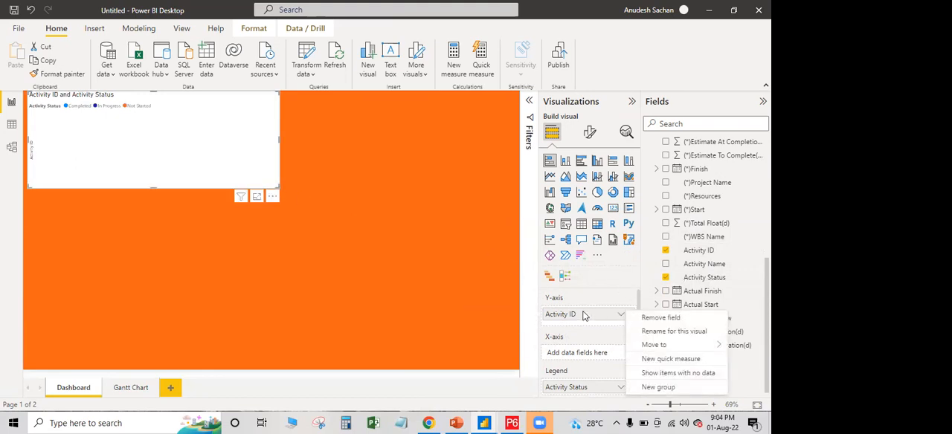
{"action": "right_click", "coordinate": [588, 316]}
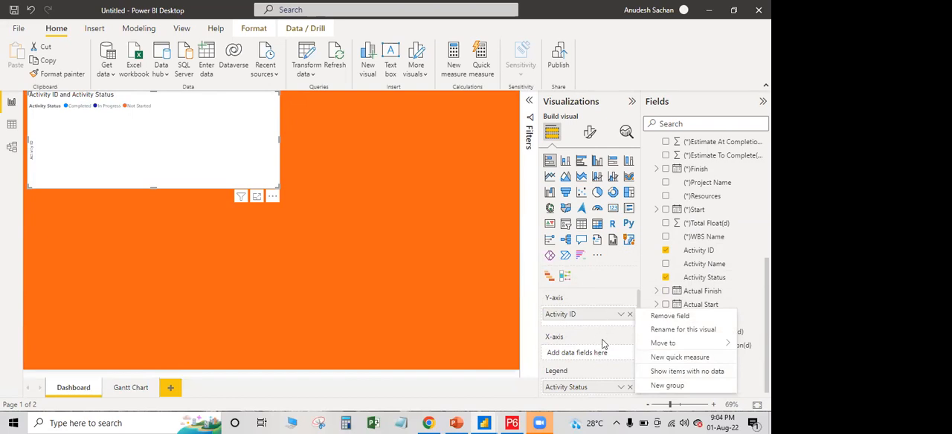
{"action": "left_click", "coordinate": [631, 317]}
{"action": "left_click", "coordinate": [630, 317]}
Assign Activity ID as a count to the bar chart's X-axis, then shrink the chart and shift it slightly down the page
{"action": "left_click_drag", "start_coordinate": [712, 250], "coordinate": [599, 347]}
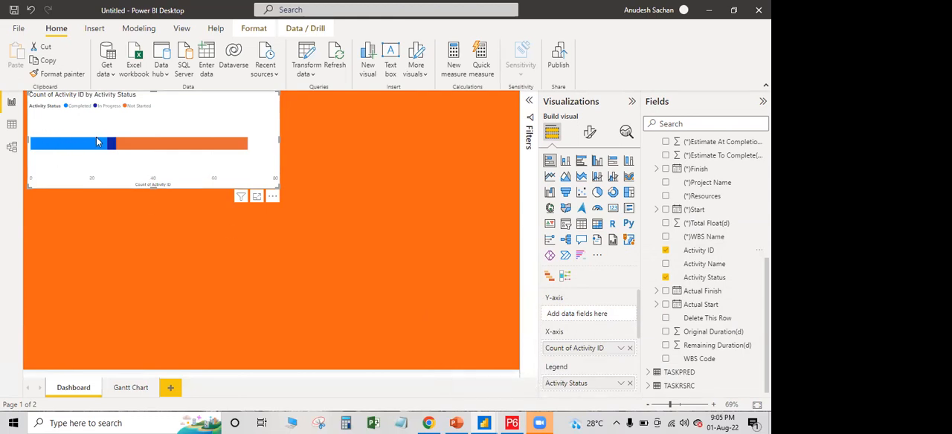
{"action": "left_click_drag", "start_coordinate": [280, 188], "coordinate": [235, 162]}
{"action": "left_click_drag", "start_coordinate": [202, 106], "coordinate": [213, 116]}
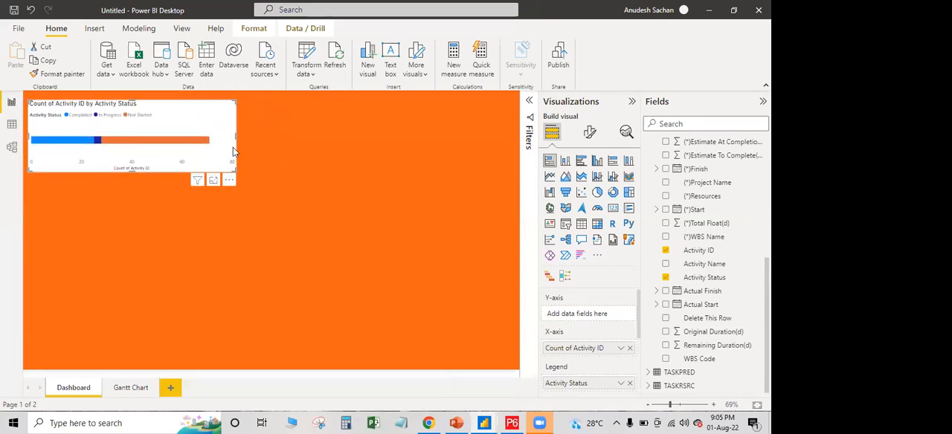
{"action": "mouse_move", "coordinate": [157, 143]}
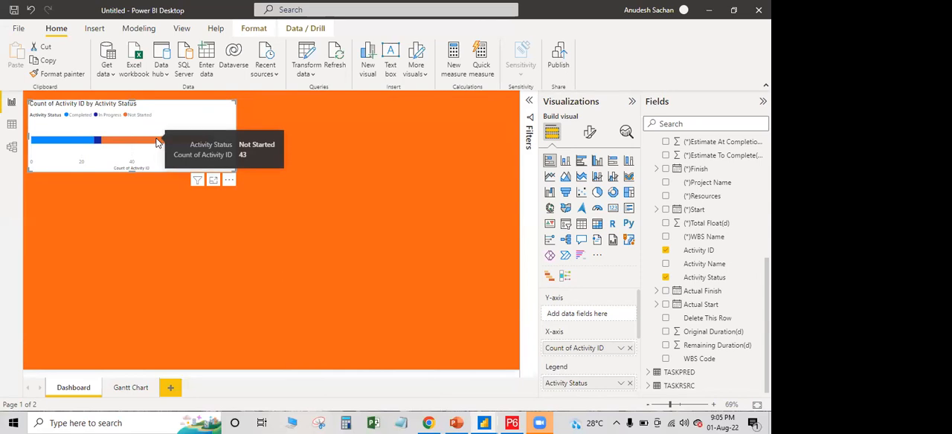
Check the bar chart's segment counts and narrow the chart slightly from its right edge
{"action": "mouse_move", "coordinate": [98, 142]}
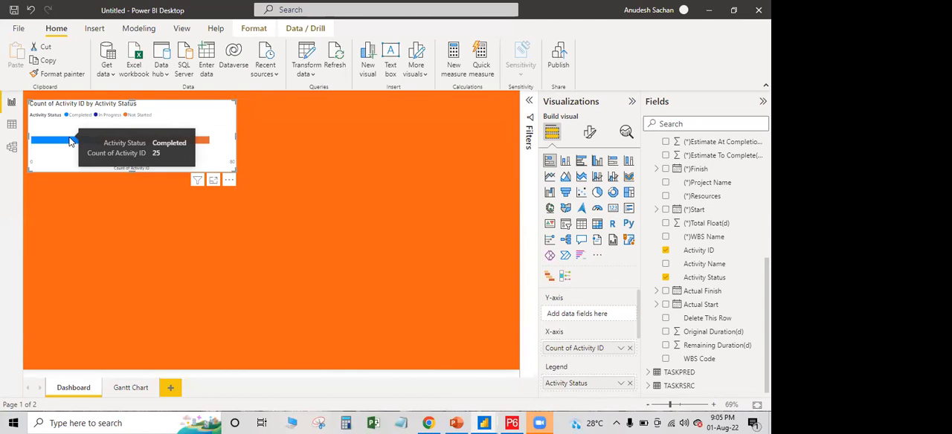
{"action": "left_click_drag", "start_coordinate": [232, 139], "coordinate": [217, 134]}
{"action": "left_click", "coordinate": [312, 163]}
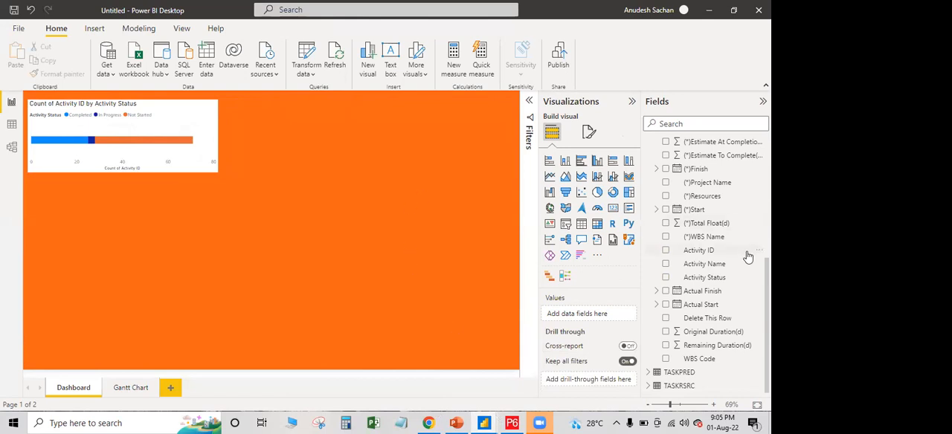
Add a slicer on WBS Name from the TASK table, placed to the right of the bar chart
{"action": "scroll", "coordinate": [727, 322], "scroll_direction": "up", "scroll_amount": 5}
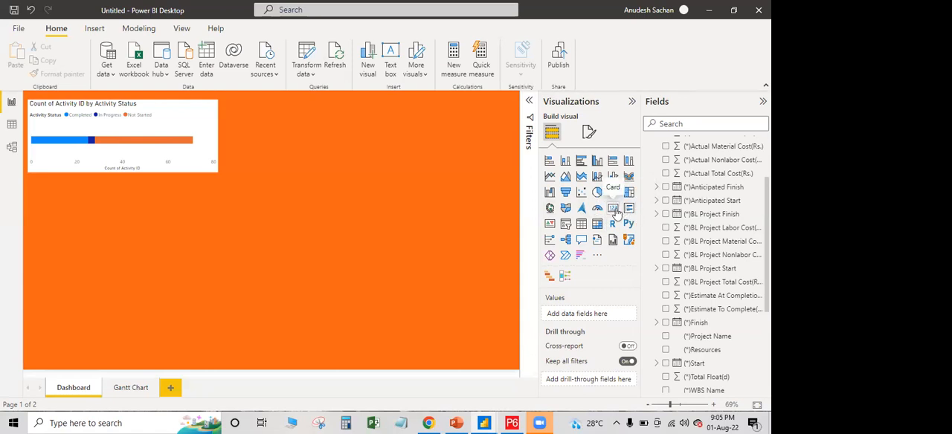
{"action": "left_click", "coordinate": [567, 223]}
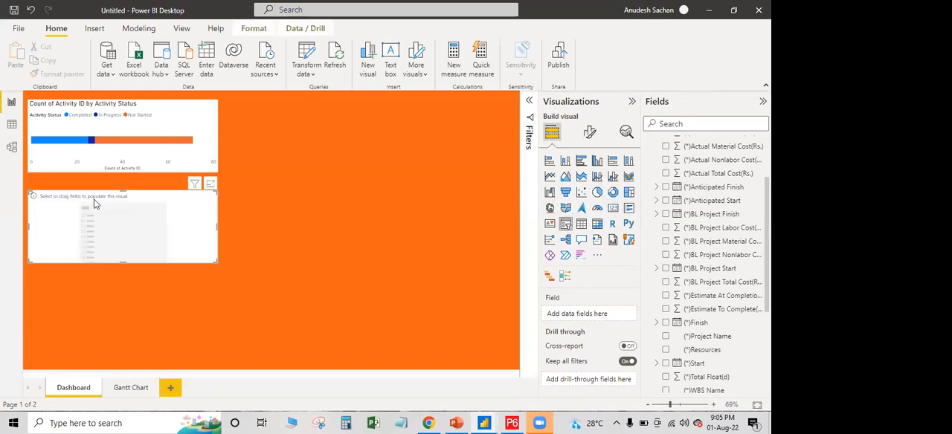
{"action": "left_click_drag", "start_coordinate": [157, 196], "coordinate": [406, 113]}
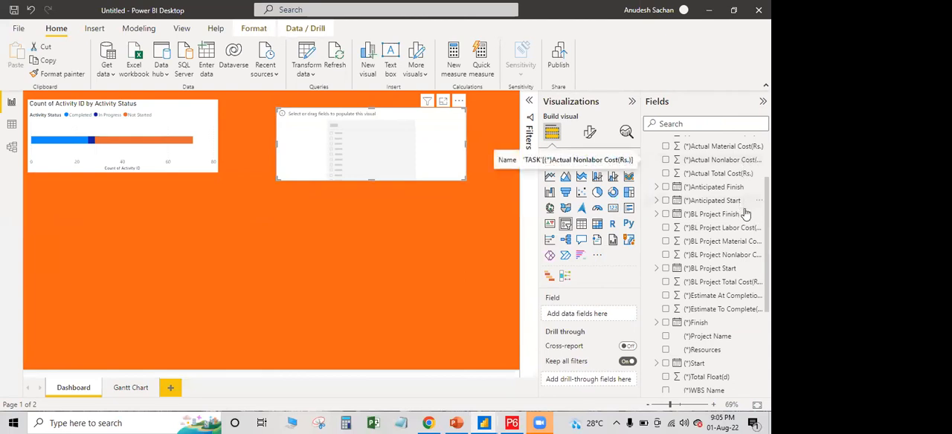
{"action": "scroll", "coordinate": [733, 219], "scroll_direction": "down", "scroll_amount": 3}
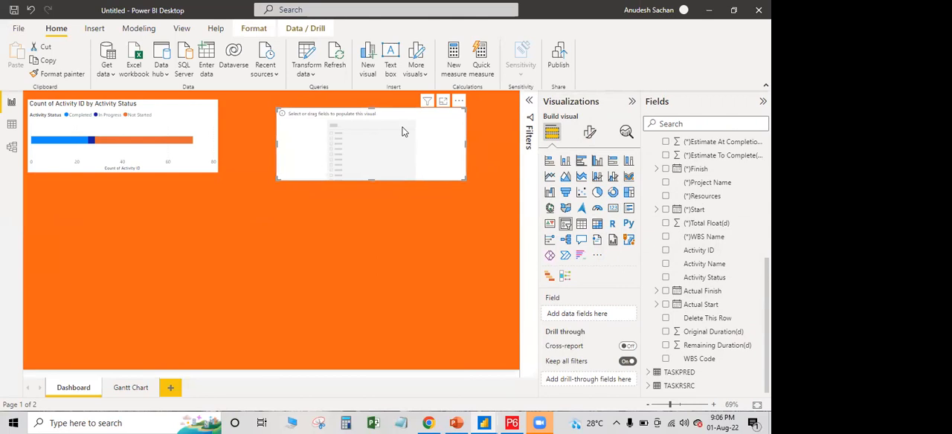
{"action": "left_click_drag", "start_coordinate": [704, 237], "coordinate": [595, 314]}
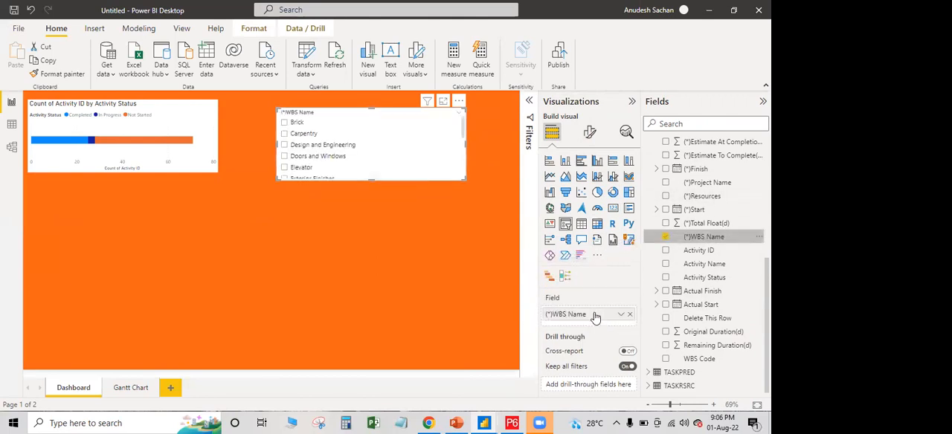
Enlarge the WBS Name slicer downward and test it by filtering on Brick, clearing the filter again
{"action": "left_click_drag", "start_coordinate": [465, 179], "coordinate": [475, 279]}
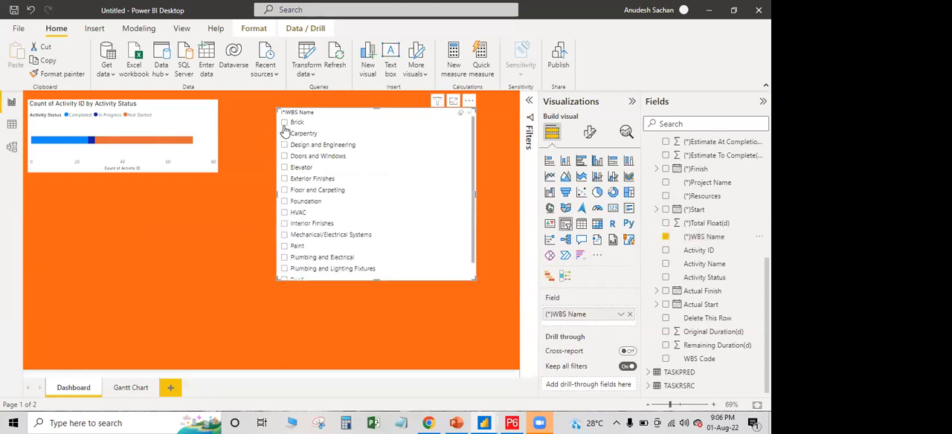
{"action": "left_click", "coordinate": [284, 123]}
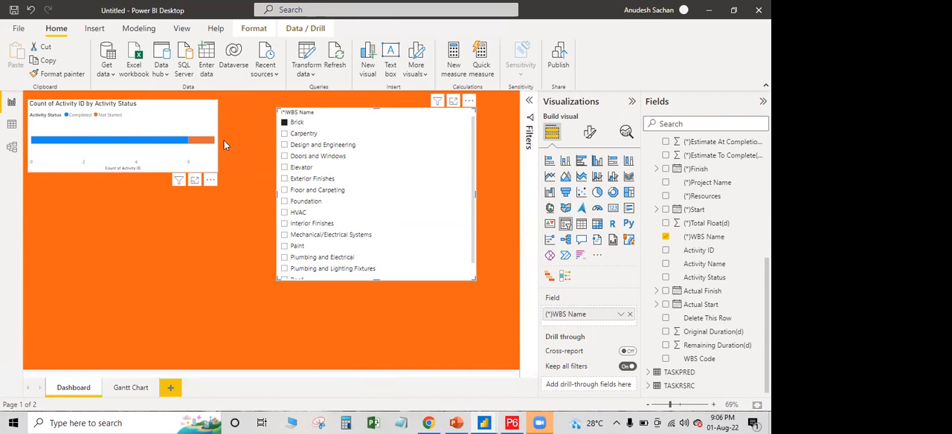
{"action": "left_click", "coordinate": [284, 123]}
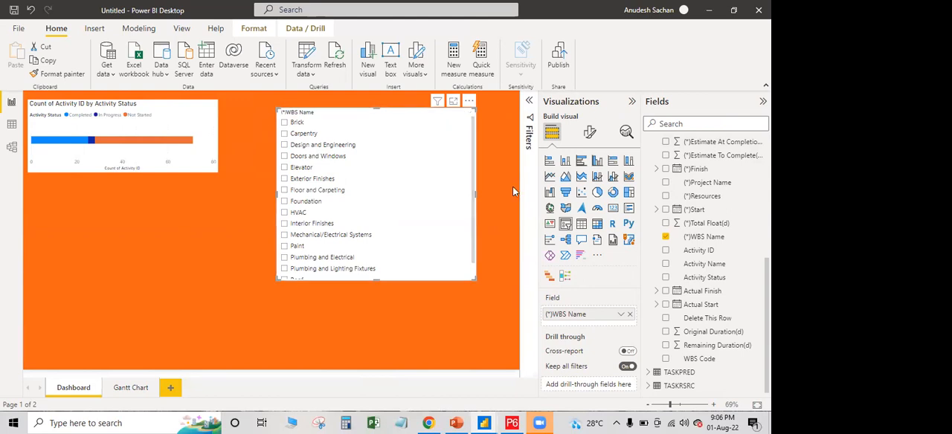
Set the WBS Name slicer's orientation to Horizontal
{"action": "left_click", "coordinate": [591, 133]}
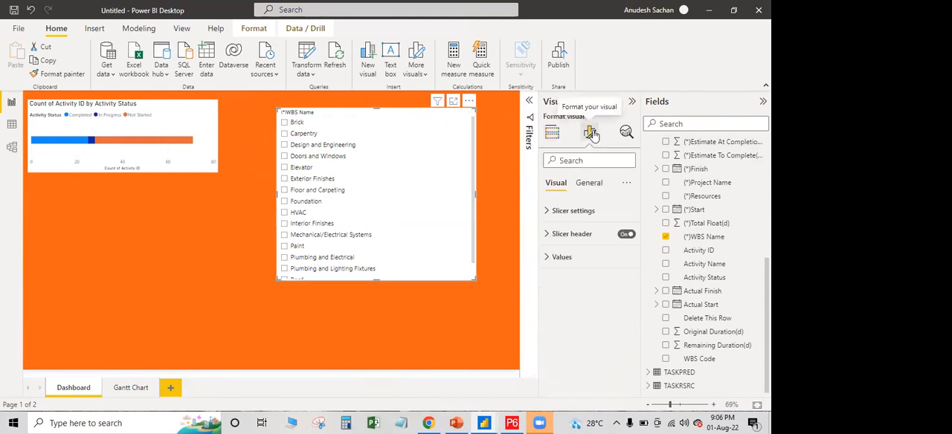
{"action": "left_click", "coordinate": [549, 212]}
{"action": "left_click", "coordinate": [611, 264]}
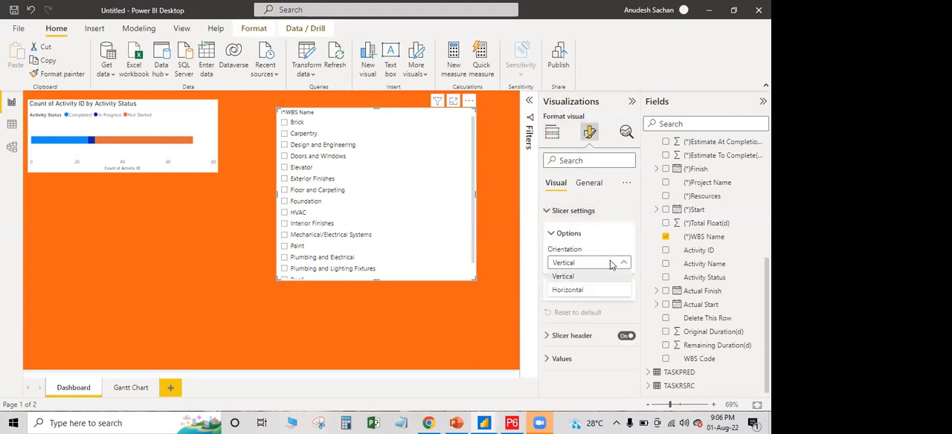
{"action": "left_click", "coordinate": [593, 289]}
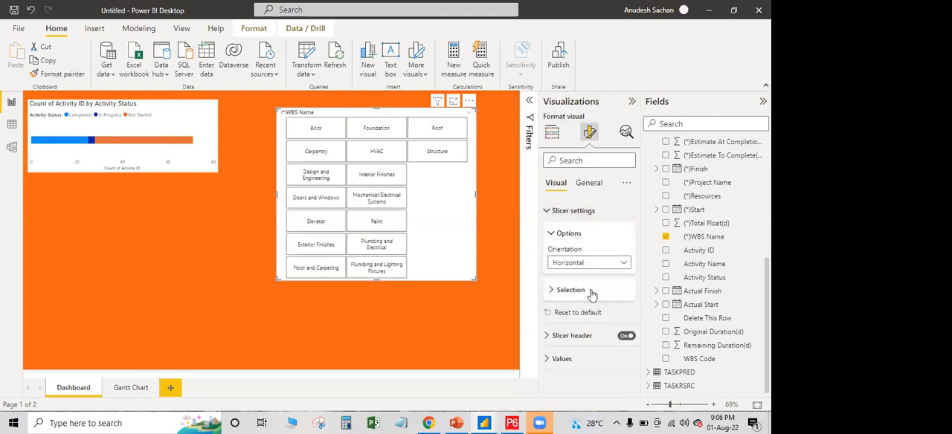
Reshape and move the WBS Name slicer into a wide band with two rows of buttons below the bar chart
{"action": "left_click_drag", "start_coordinate": [156, 179], "coordinate": [143, 190]}
{"action": "left_click", "coordinate": [280, 223]}
{"action": "left_click_drag", "start_coordinate": [307, 279], "coordinate": [394, 229]}
Test the slicer's effect on the bar chart with Elevator, Floor and Carpeting, and Brick, and clear the selection
{"action": "left_click", "coordinate": [319, 192]}
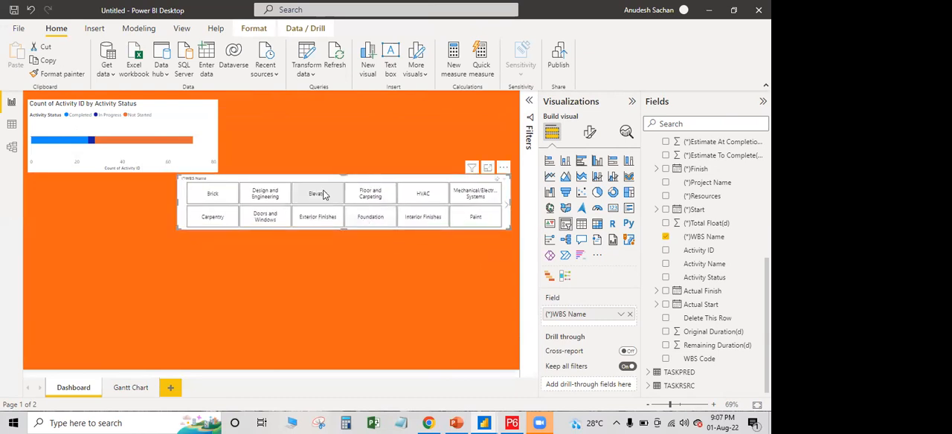
{"action": "left_click", "coordinate": [369, 196]}
{"action": "left_click", "coordinate": [213, 195]}
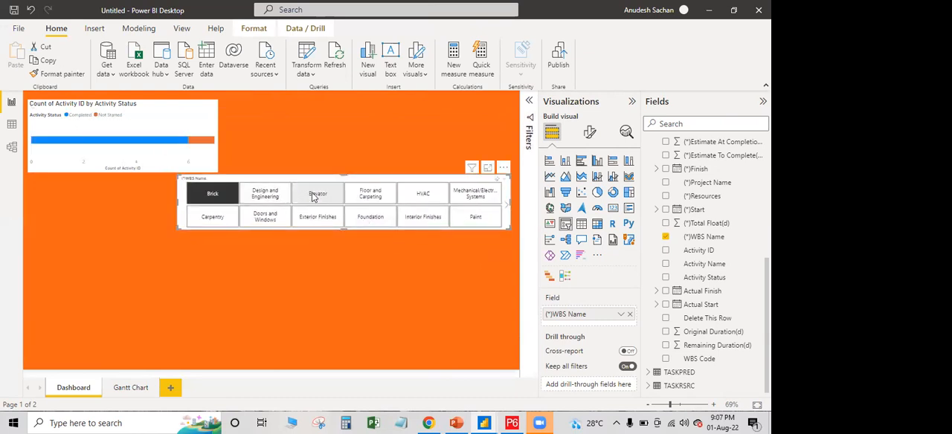
{"action": "left_click", "coordinate": [377, 196]}
{"action": "left_click", "coordinate": [379, 197]}
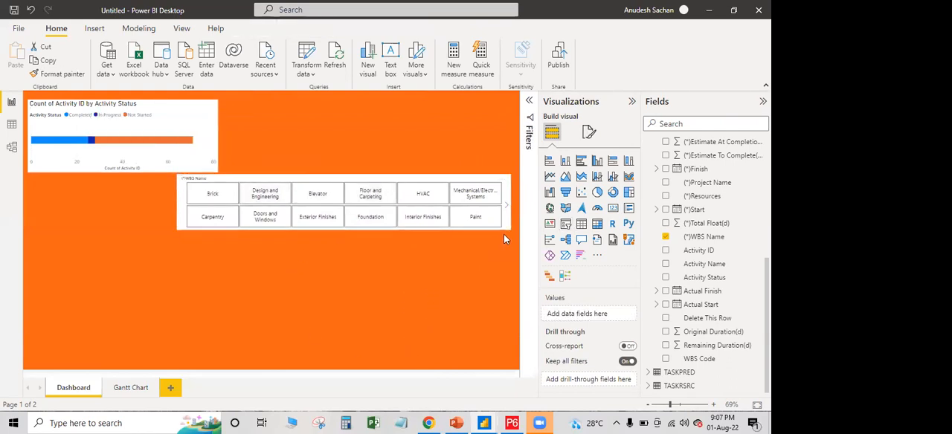
Try the WBS Name slicer as a single row of buttons and page through its categories
{"action": "left_click_drag", "start_coordinate": [508, 227], "coordinate": [505, 214]}
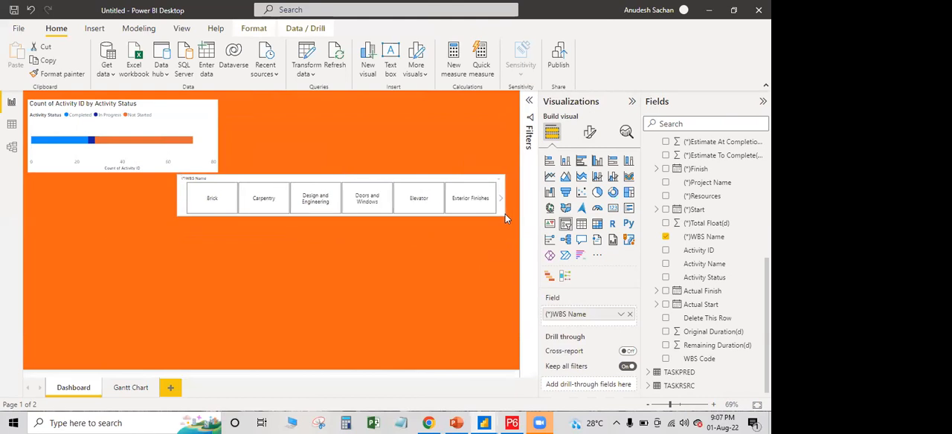
{"action": "scroll", "coordinate": [450, 201], "scroll_direction": "down", "scroll_amount": 2}
{"action": "scroll", "coordinate": [450, 200], "scroll_direction": "up", "scroll_amount": 2}
{"action": "left_click", "coordinate": [506, 202]}
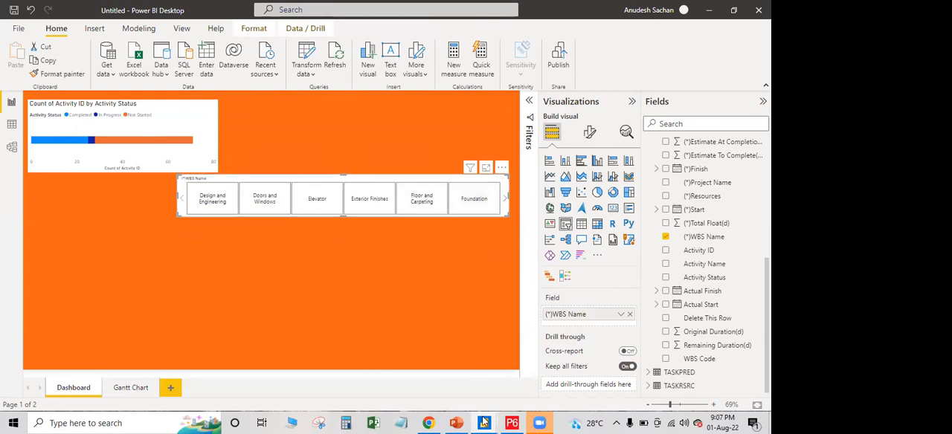
Switch to the civil PM report to review its slicer layout and return to the Untitled report
{"action": "mouse_move", "coordinate": [484, 423]}
{"action": "left_click", "coordinate": [411, 389]}
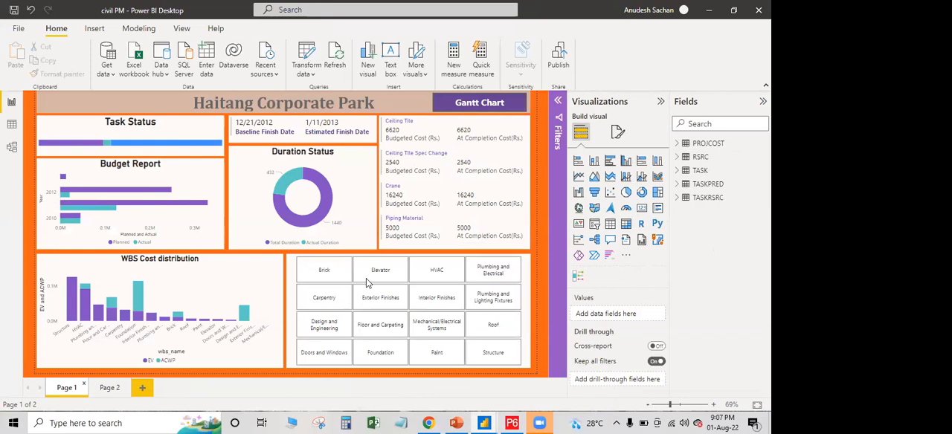
{"action": "mouse_move", "coordinate": [488, 422]}
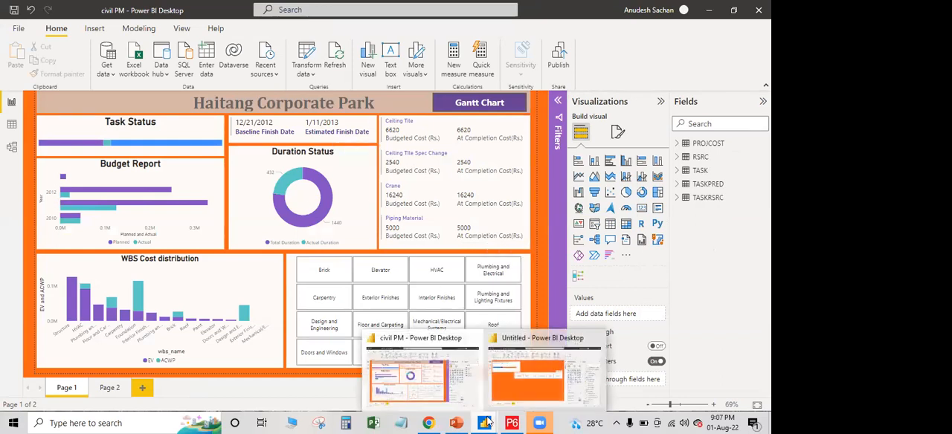
{"action": "left_click", "coordinate": [544, 390]}
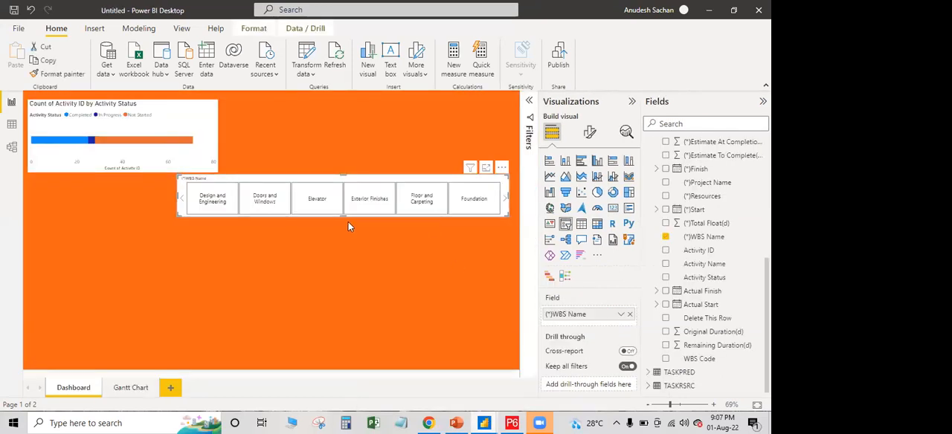
Extend the WBS Name slicer to two rows of buttons and pull its left edge in to the bar chart's right edge
{"action": "left_click_drag", "start_coordinate": [342, 215], "coordinate": [346, 250]}
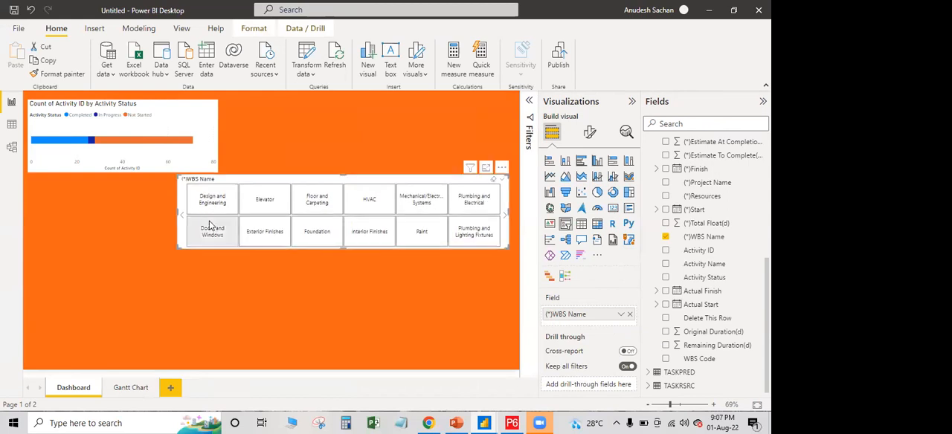
{"action": "left_click_drag", "start_coordinate": [180, 214], "coordinate": [220, 218]}
{"action": "left_click", "coordinate": [326, 306]}
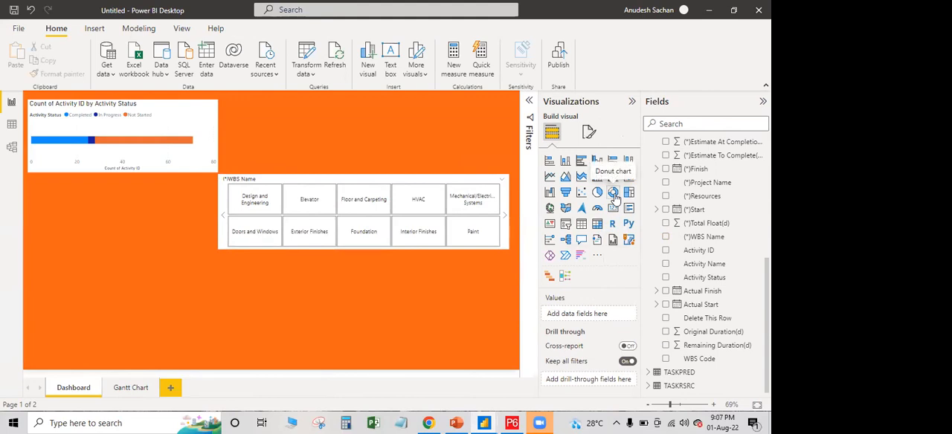
Add a donut chart below the bar chart, extending it upward and narrowing it from its right edge
{"action": "left_click", "coordinate": [613, 192]}
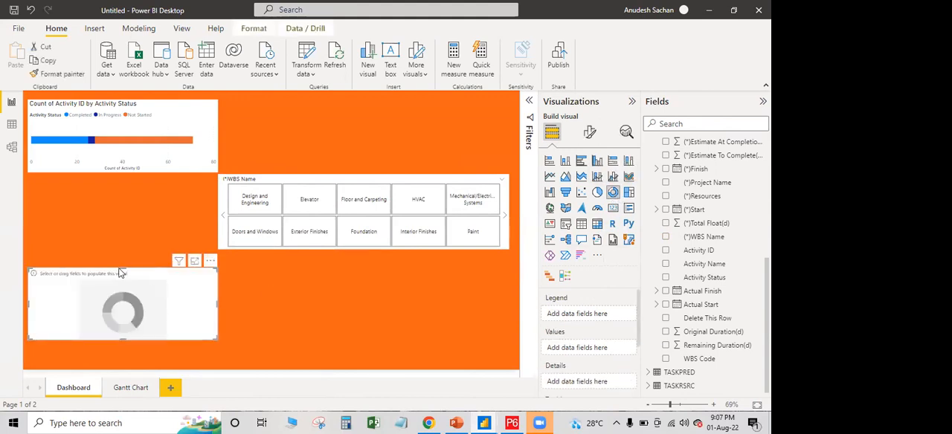
{"action": "left_click_drag", "start_coordinate": [121, 268], "coordinate": [126, 226]}
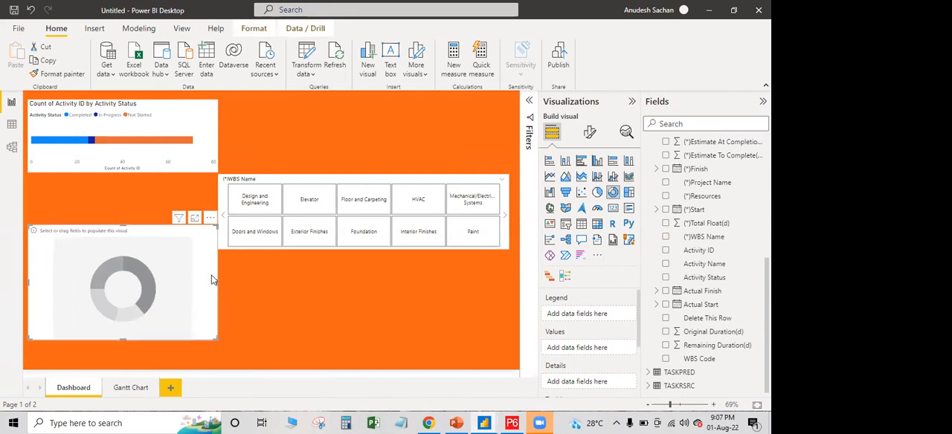
{"action": "left_click_drag", "start_coordinate": [218, 280], "coordinate": [199, 281]}
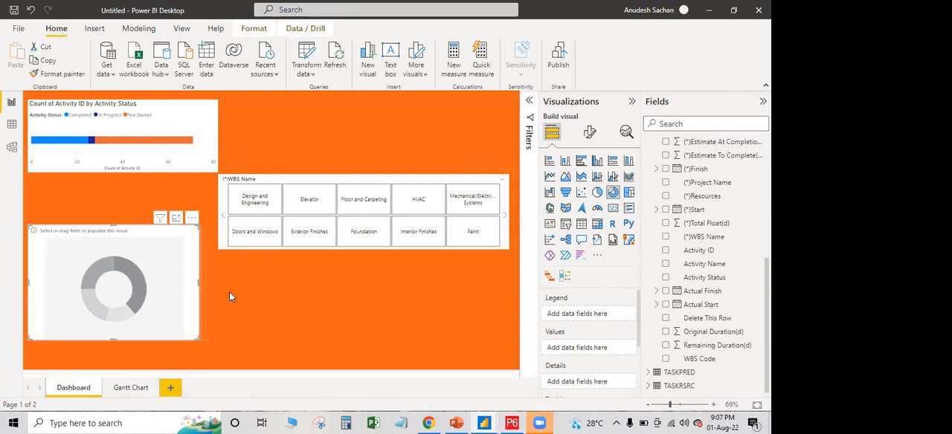
{"action": "left_click", "coordinate": [256, 298]}
{"action": "left_click", "coordinate": [173, 275]}
Assign Actual Duration(d) from the TASK table to the donut chart's Values
{"action": "scroll", "coordinate": [722, 253], "scroll_direction": "up", "scroll_amount": 4}
{"action": "scroll", "coordinate": [727, 254], "scroll_direction": "up", "scroll_amount": 3}
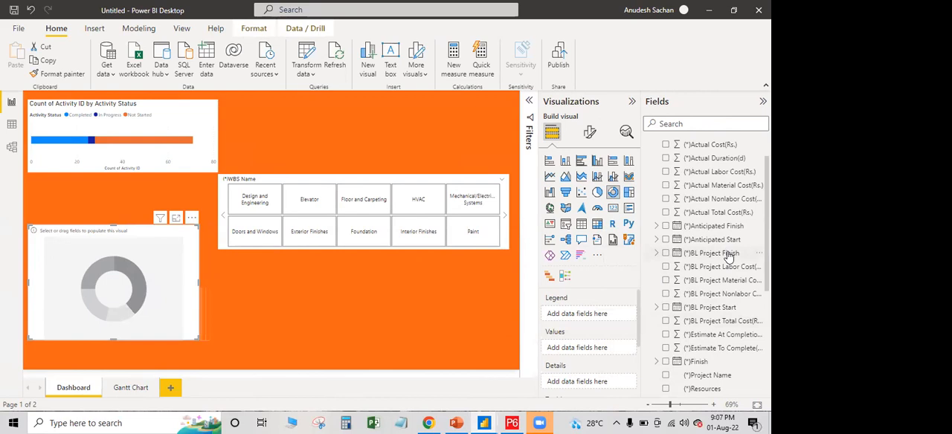
{"action": "scroll", "coordinate": [729, 255], "scroll_direction": "down", "scroll_amount": 3}
{"action": "scroll", "coordinate": [727, 253], "scroll_direction": "down", "scroll_amount": 3}
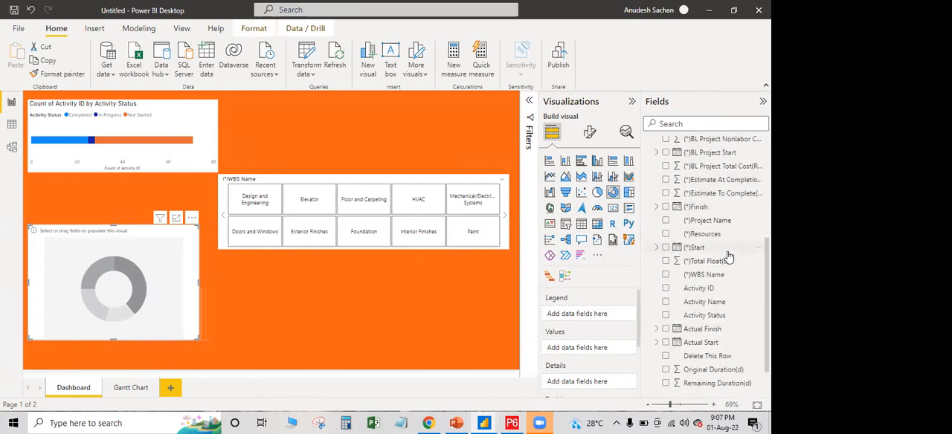
{"action": "scroll", "coordinate": [727, 268], "scroll_direction": "down", "scroll_amount": 2}
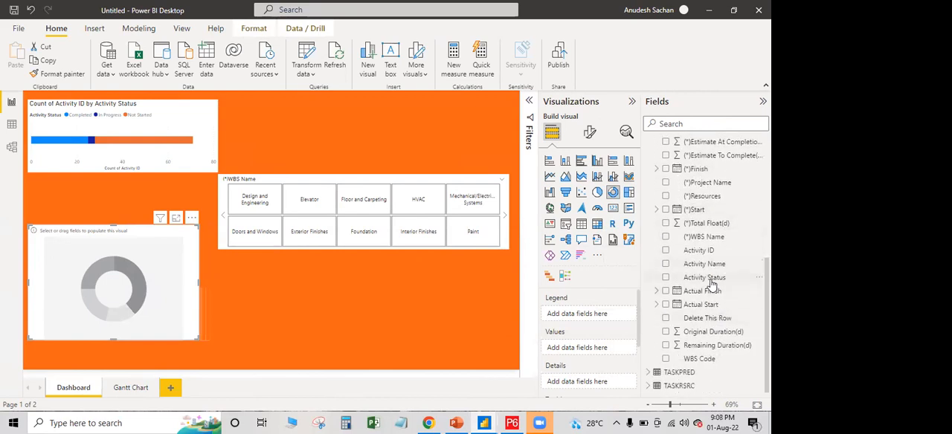
{"action": "scroll", "coordinate": [711, 238], "scroll_direction": "up", "scroll_amount": 3}
{"action": "scroll", "coordinate": [720, 268], "scroll_direction": "up", "scroll_amount": 3}
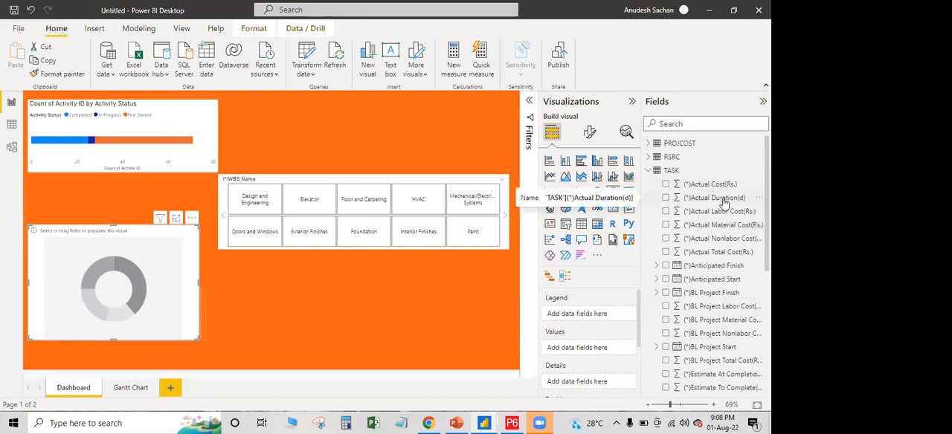
{"action": "left_click_drag", "start_coordinate": [723, 201], "coordinate": [601, 348]}
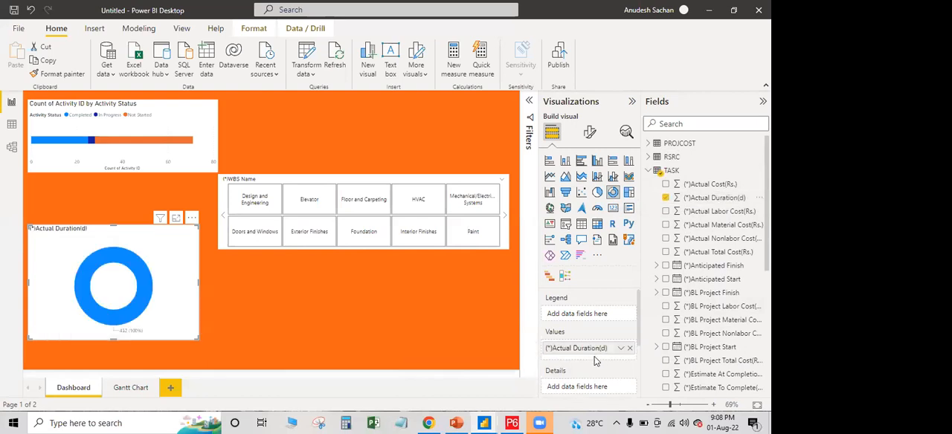
Add Original Duration(d) to the donut chart's Values above Actual Duration(d) and check the resulting segments
{"action": "mouse_move", "coordinate": [140, 288]}
{"action": "scroll", "coordinate": [710, 283], "scroll_direction": "down", "scroll_amount": 3}
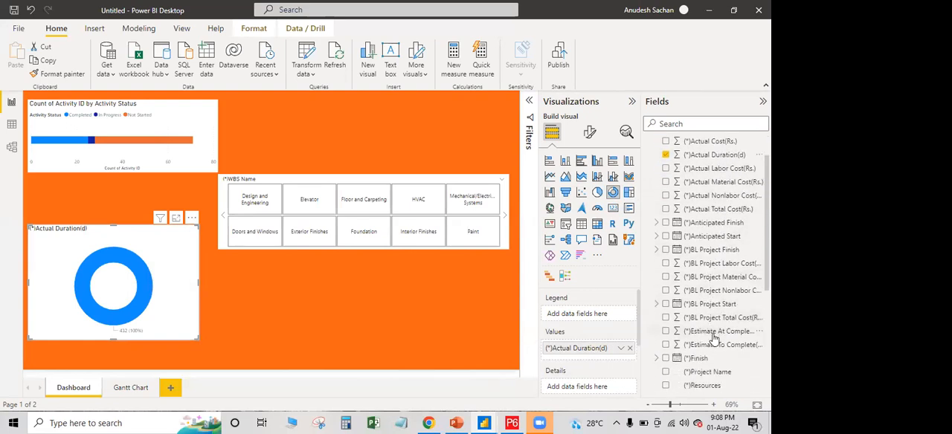
{"action": "scroll", "coordinate": [715, 340], "scroll_direction": "down", "scroll_amount": 3}
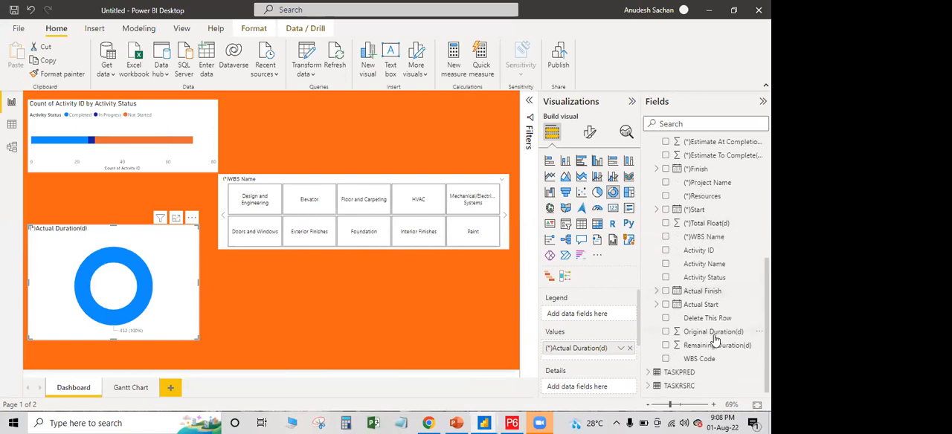
{"action": "left_click_drag", "start_coordinate": [715, 338], "coordinate": [599, 347]}
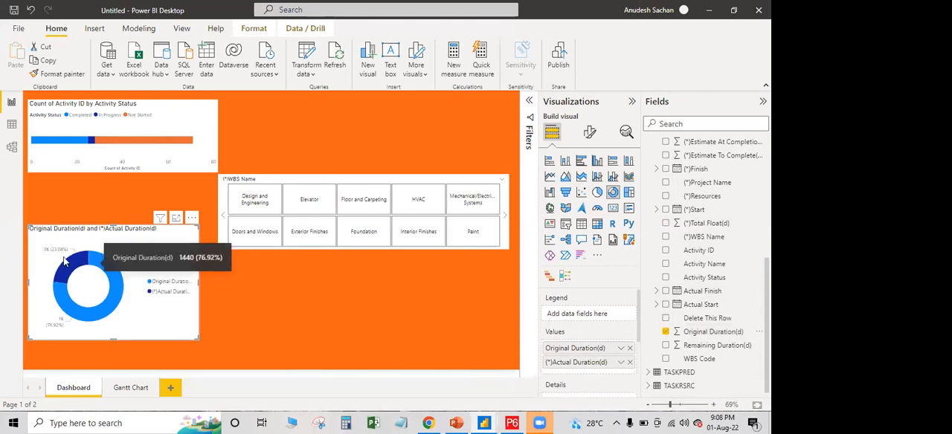
{"action": "mouse_move", "coordinate": [70, 275]}
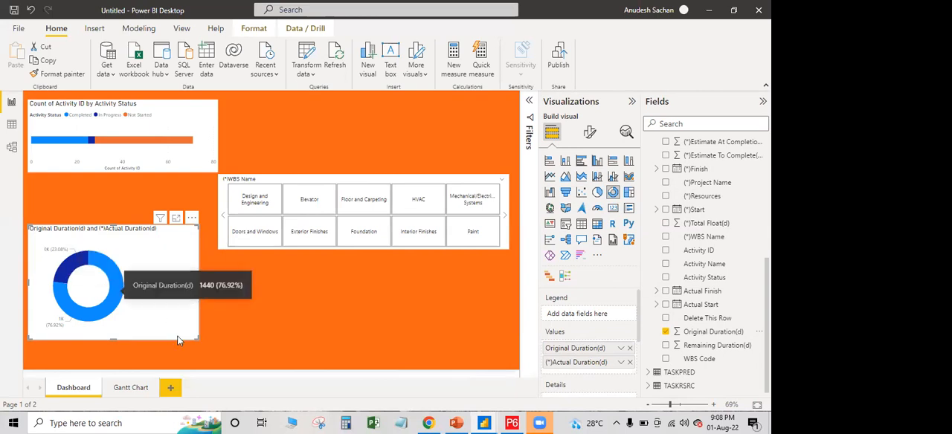
Resize the donut chart to fit directly beneath the activity status bar chart and narrow the bar chart to the same width
{"action": "left_click_drag", "start_coordinate": [196, 336], "coordinate": [171, 263]}
{"action": "left_click_drag", "start_coordinate": [182, 230], "coordinate": [213, 220]}
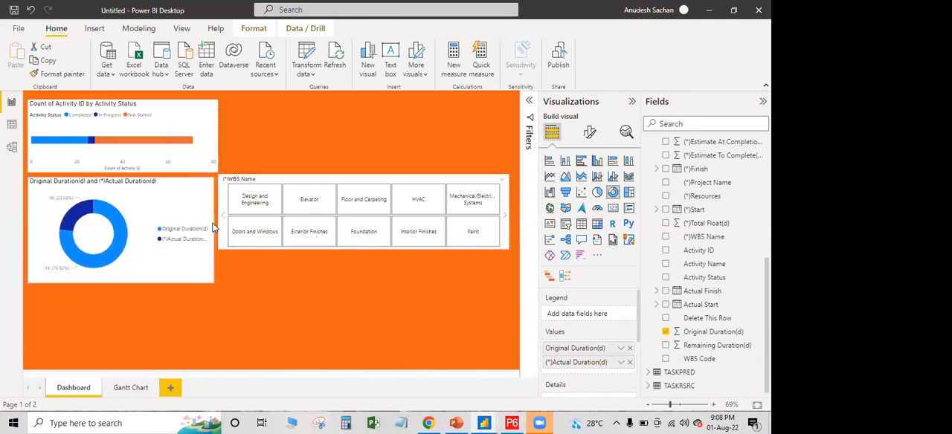
{"action": "left_click", "coordinate": [216, 133]}
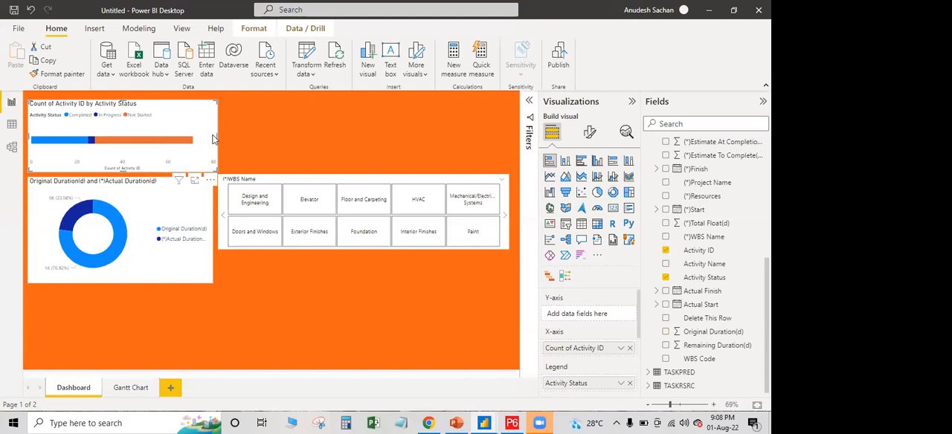
{"action": "left_click_drag", "start_coordinate": [214, 139], "coordinate": [210, 140]}
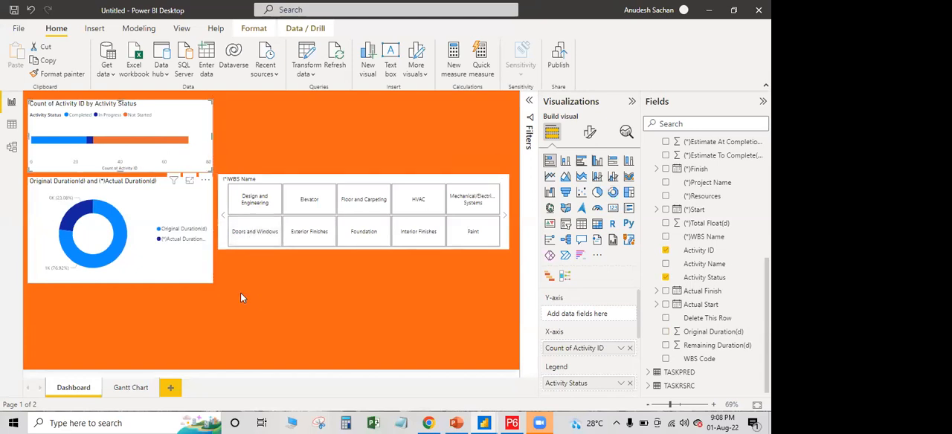
{"action": "left_click", "coordinate": [170, 276]}
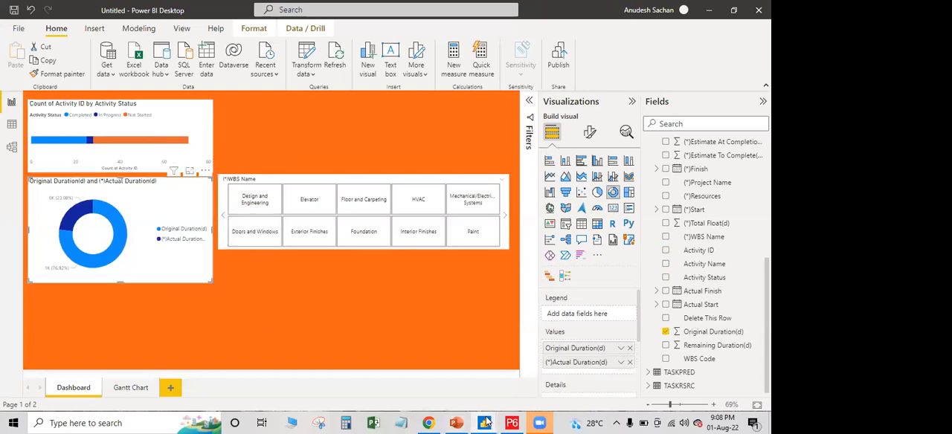
Add a stacked column chart and place it below the WBS Name slicer, matching the slicer's right edge
{"action": "left_click", "coordinate": [259, 313]}
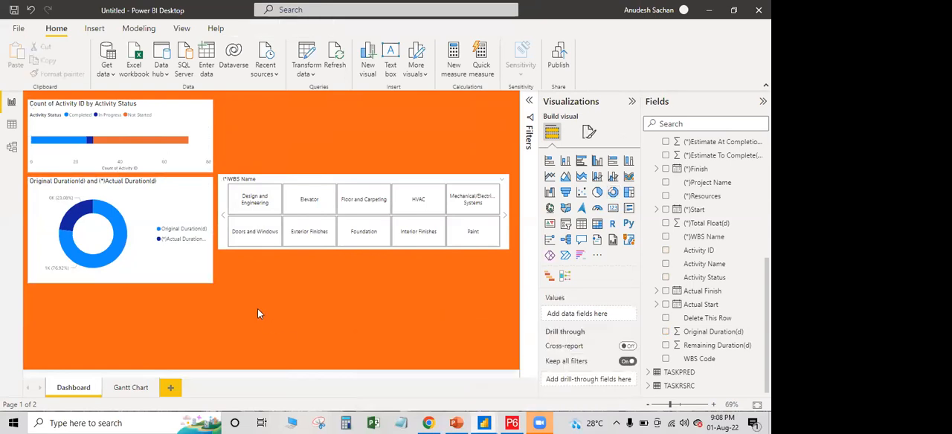
{"action": "left_click", "coordinate": [566, 163]}
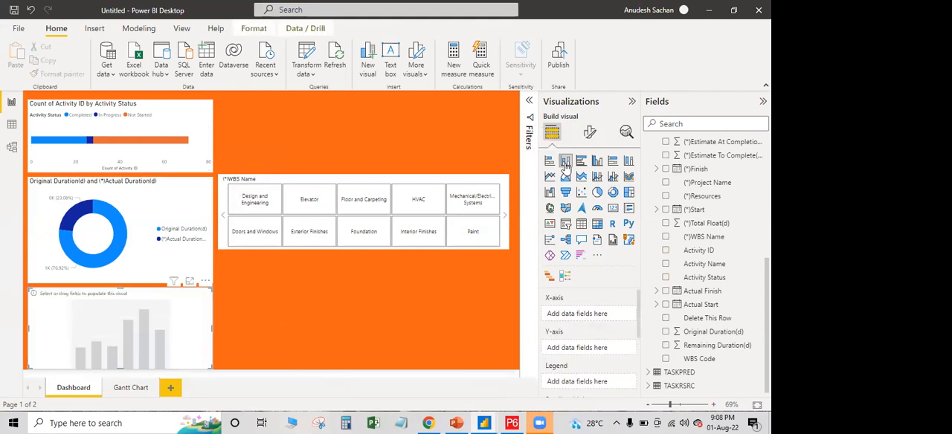
{"action": "left_click_drag", "start_coordinate": [195, 316], "coordinate": [510, 299]}
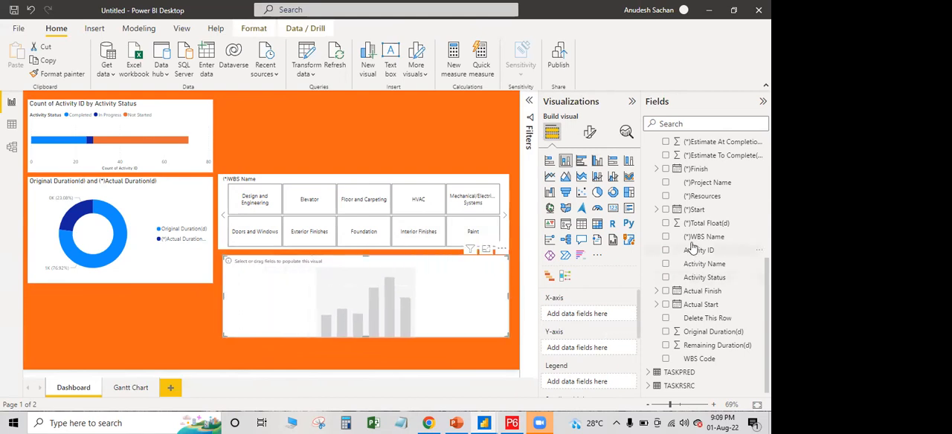
Assign (*)Actual Cost(Rs.) from the TASK table to the column chart's Y-axis
{"action": "scroll", "coordinate": [692, 248], "scroll_direction": "up", "scroll_amount": 5}
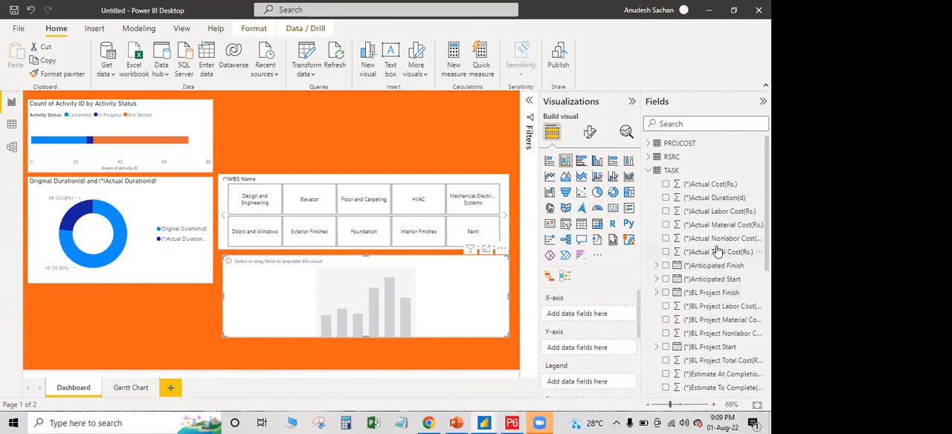
{"action": "scroll", "coordinate": [717, 288], "scroll_direction": "down", "scroll_amount": 5}
{"action": "scroll", "coordinate": [716, 288], "scroll_direction": "down", "scroll_amount": 5}
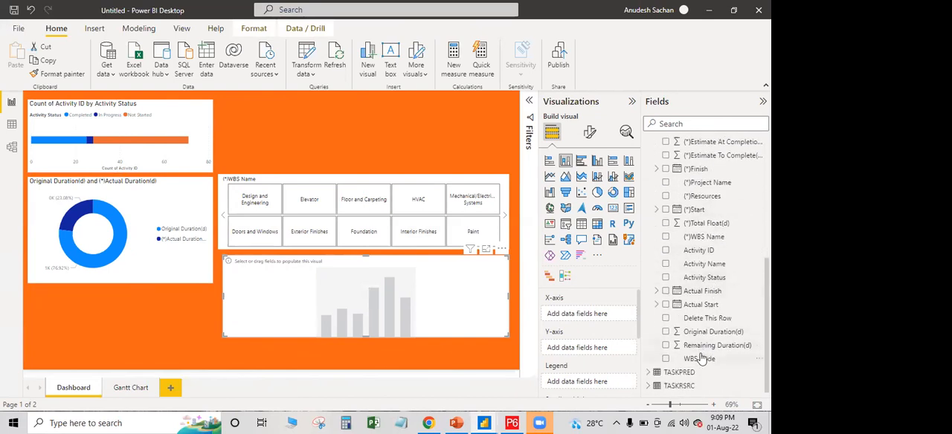
{"action": "scroll", "coordinate": [710, 301], "scroll_direction": "up", "scroll_amount": 10}
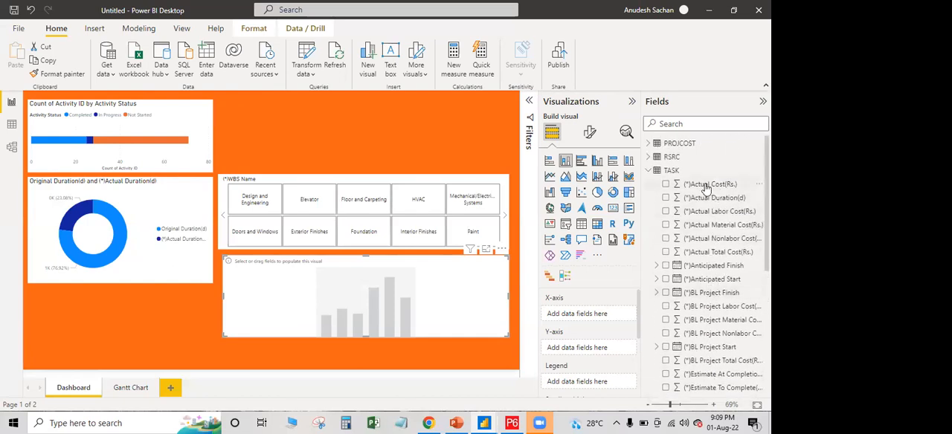
{"action": "left_click_drag", "start_coordinate": [707, 189], "coordinate": [586, 352]}
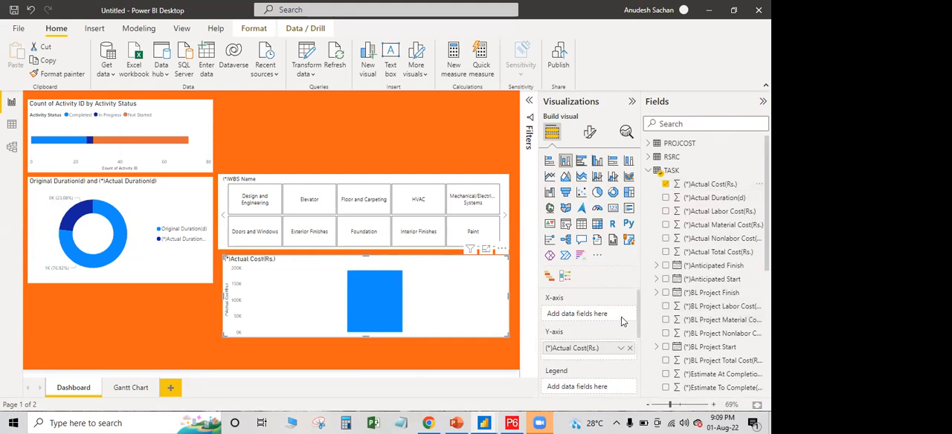
Assign (*)WBS Name to the column chart's Legend and enlarge the chart upward over the slicer
{"action": "scroll", "coordinate": [606, 362], "scroll_direction": "down", "scroll_amount": 1}
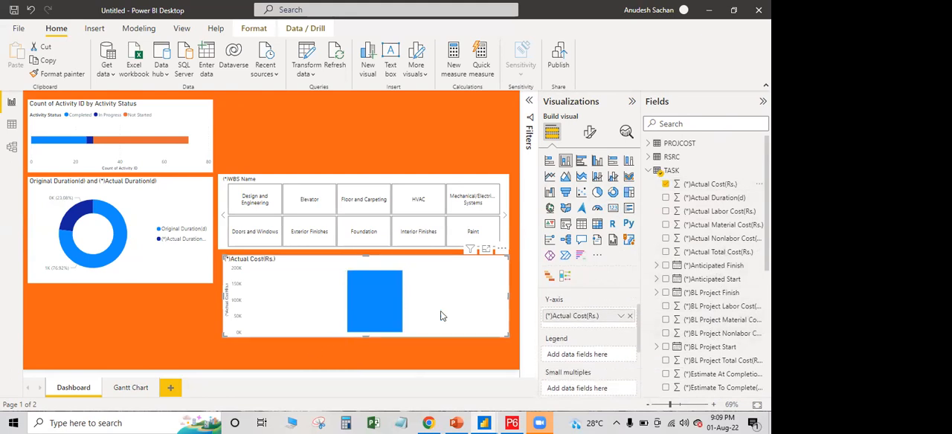
{"action": "scroll", "coordinate": [705, 324], "scroll_direction": "down", "scroll_amount": 4}
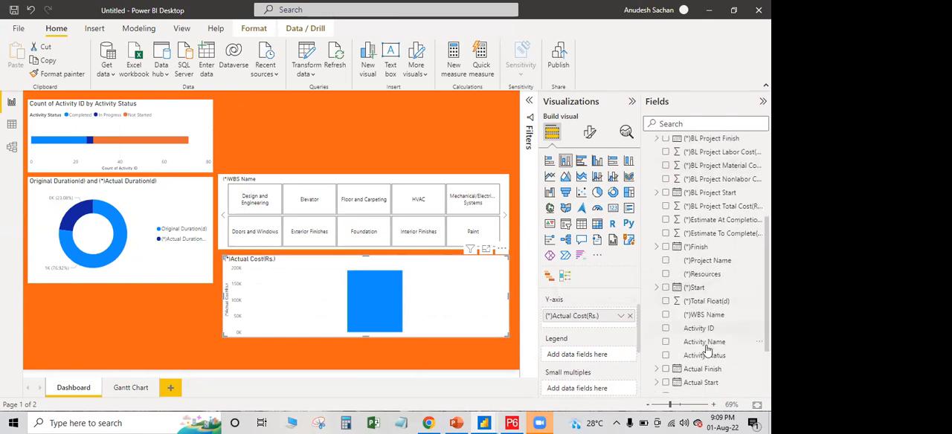
{"action": "left_click_drag", "start_coordinate": [697, 316], "coordinate": [584, 355]}
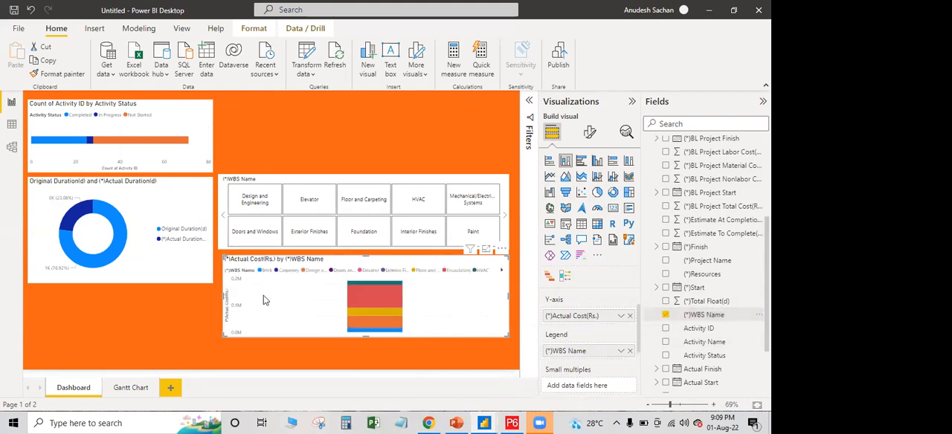
{"action": "left_click_drag", "start_coordinate": [224, 254], "coordinate": [322, 183]}
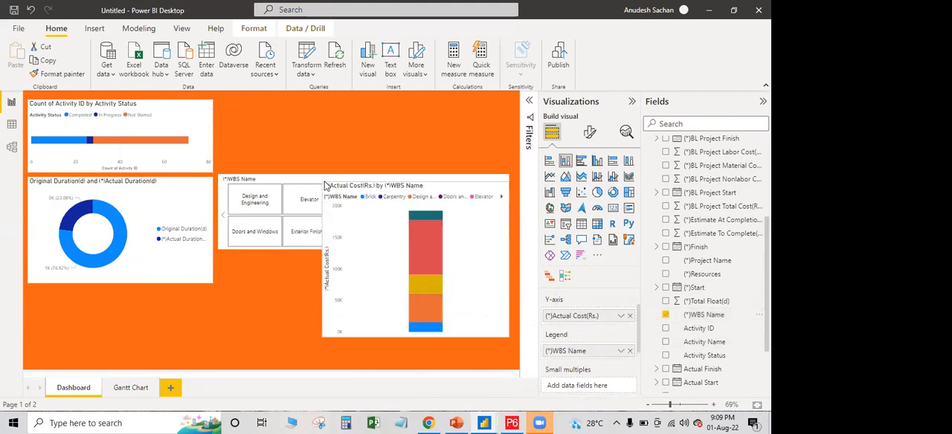
{"action": "left_click_drag", "start_coordinate": [322, 260], "coordinate": [276, 260]}
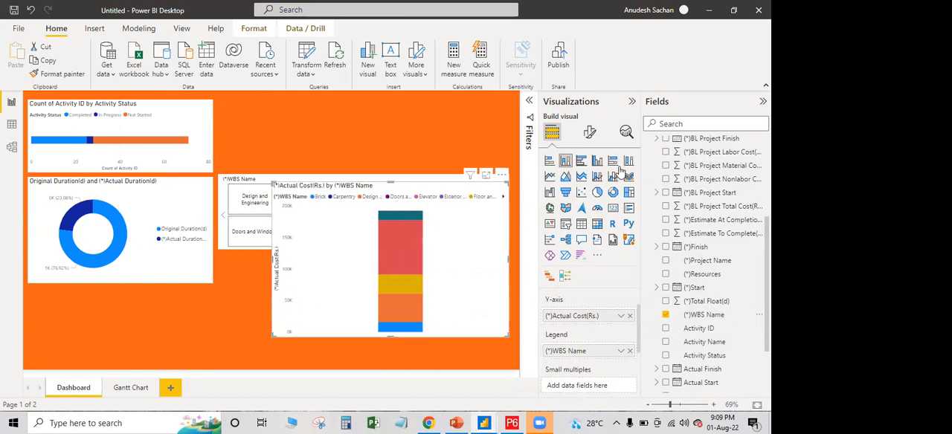
Try the cost chart as clustered bar, stacked bar and 100% stacked column, then return it to stacked column
{"action": "left_click", "coordinate": [582, 162]}
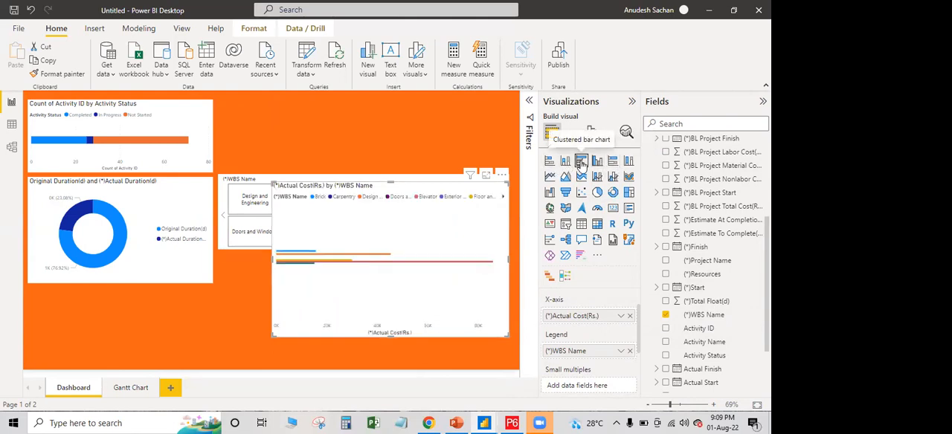
{"action": "left_click", "coordinate": [549, 162]}
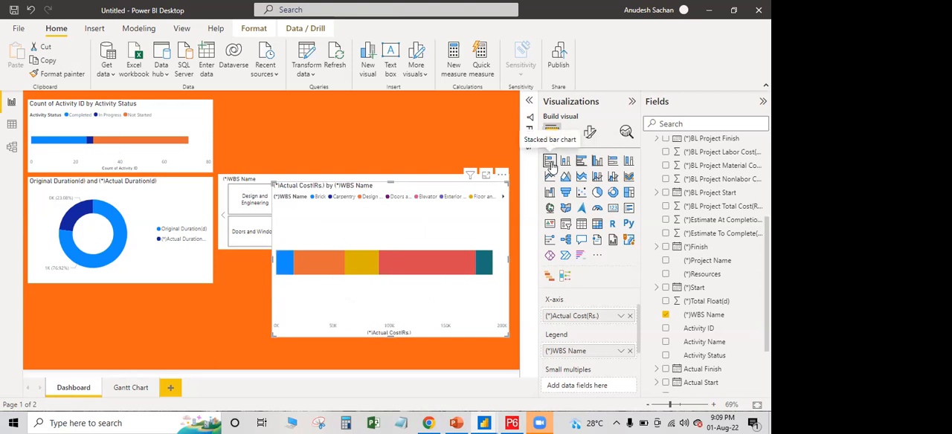
{"action": "left_click", "coordinate": [629, 162]}
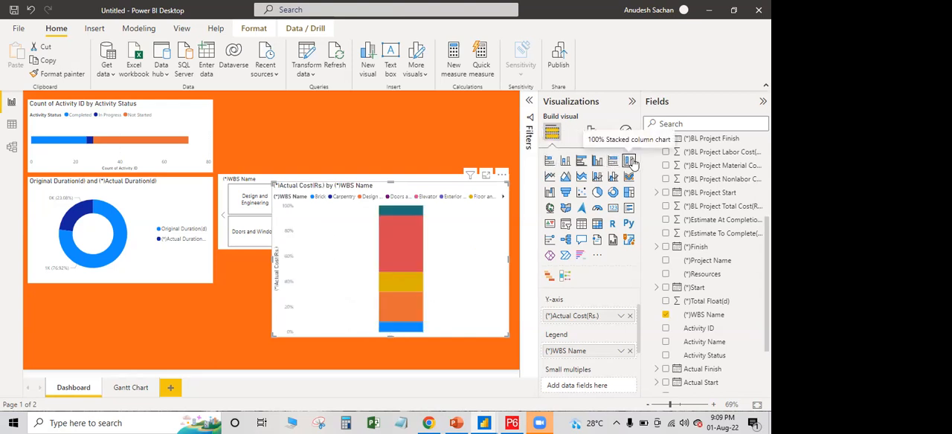
{"action": "left_click", "coordinate": [568, 161]}
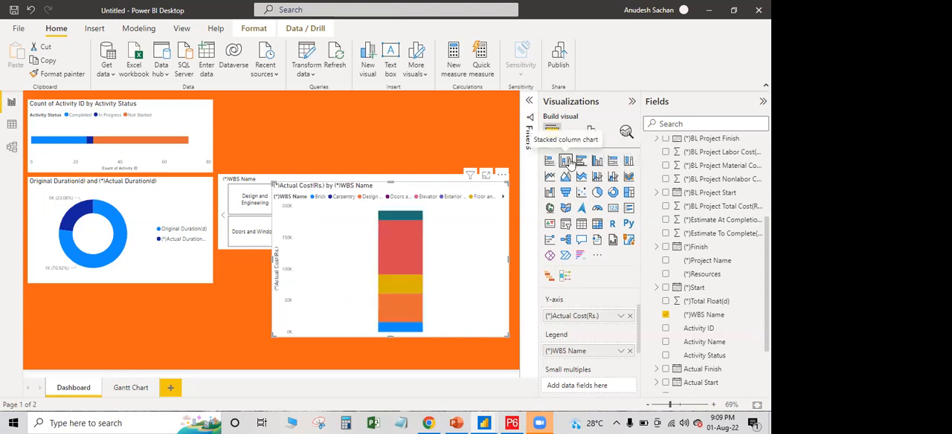
Move (*)WBS Name from the column chart's Legend to its X-axis and widen the chart leftward
{"action": "scroll", "coordinate": [716, 319], "scroll_direction": "up", "scroll_amount": 3}
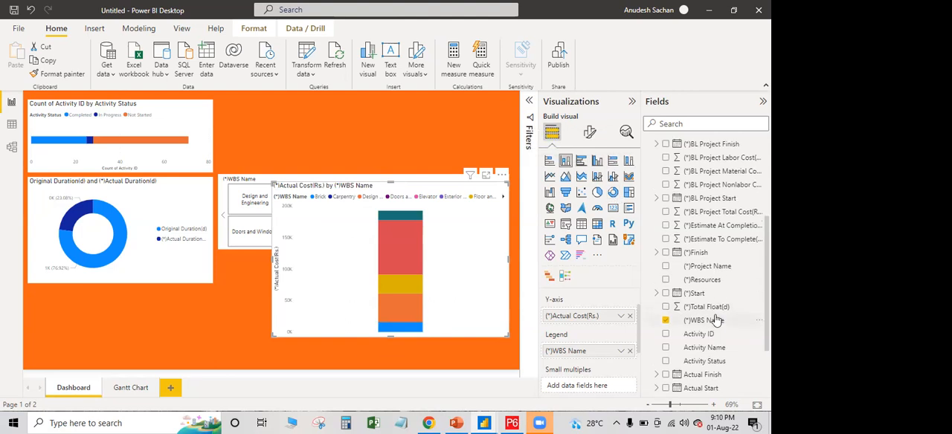
{"action": "scroll", "coordinate": [710, 305], "scroll_direction": "up", "scroll_amount": 2}
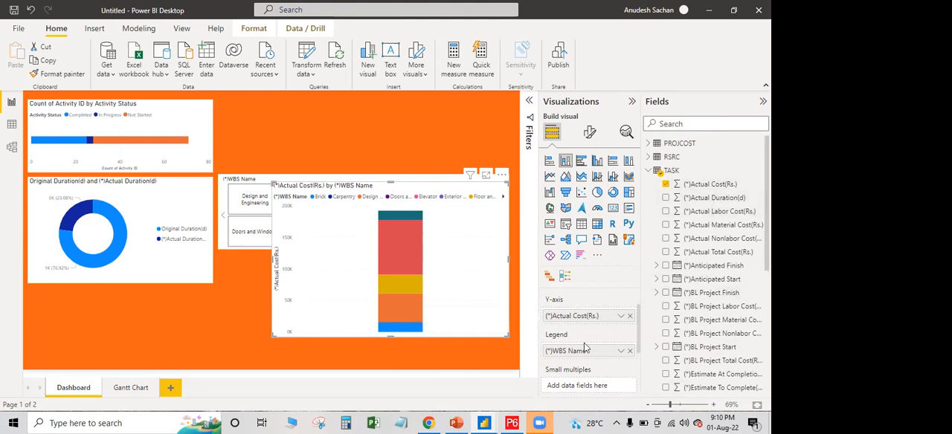
{"action": "scroll", "coordinate": [585, 350], "scroll_direction": "up", "scroll_amount": 1}
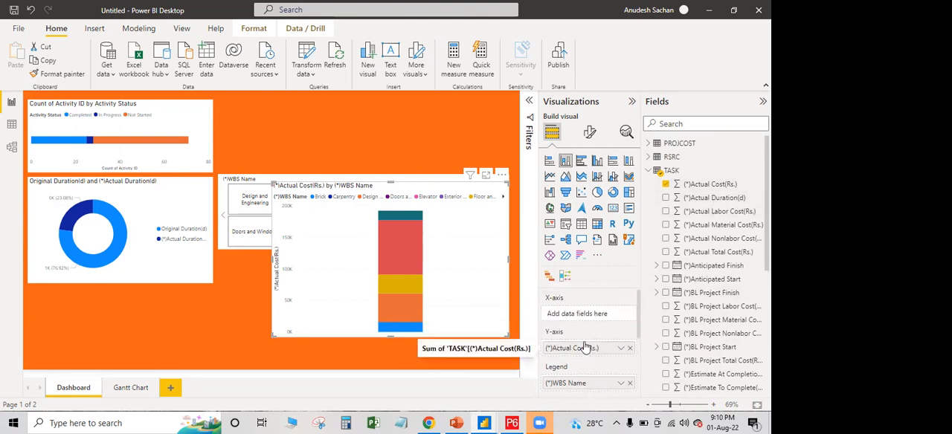
{"action": "left_click_drag", "start_coordinate": [595, 384], "coordinate": [590, 318]}
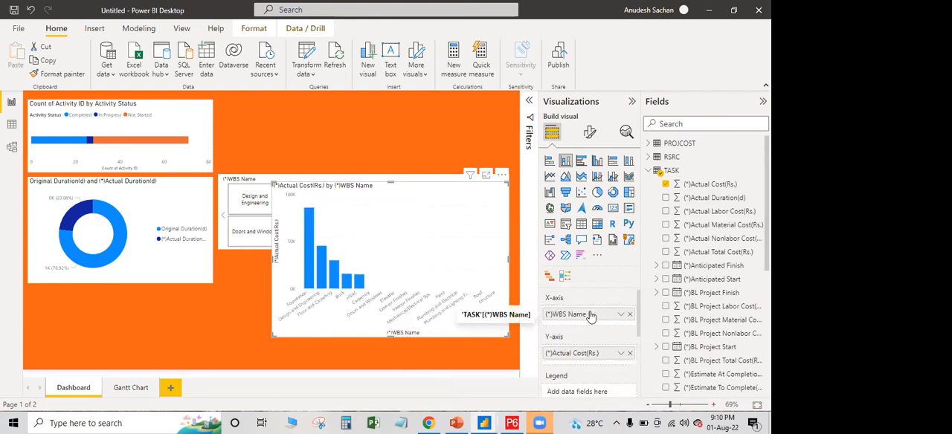
{"action": "left_click_drag", "start_coordinate": [269, 266], "coordinate": [165, 266]}
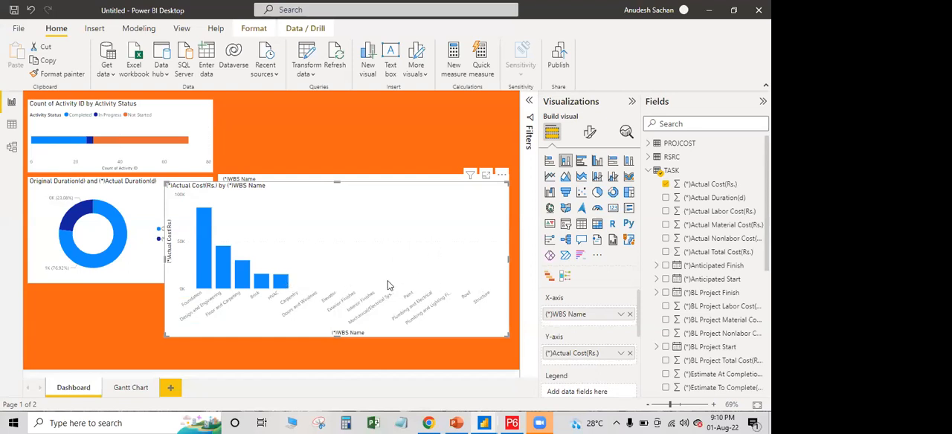
{"action": "scroll", "coordinate": [719, 264], "scroll_direction": "down", "scroll_amount": 1}
{"action": "scroll", "coordinate": [721, 268], "scroll_direction": "down", "scroll_amount": 3}
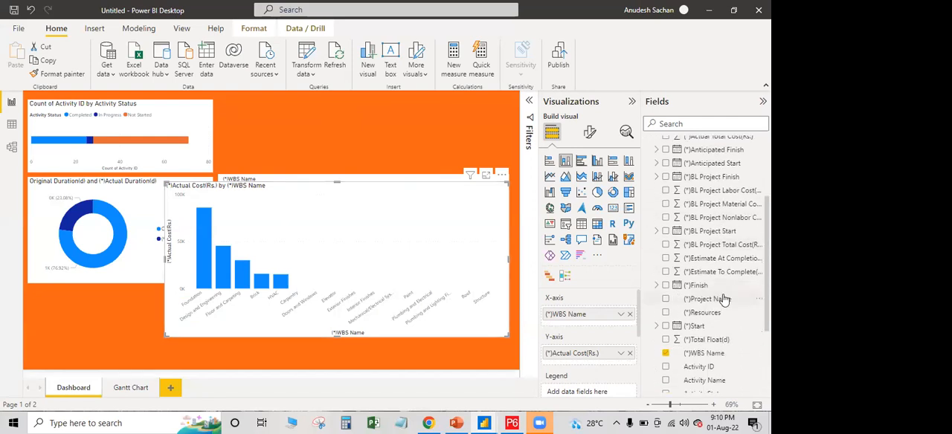
{"action": "scroll", "coordinate": [725, 302], "scroll_direction": "down", "scroll_amount": 2}
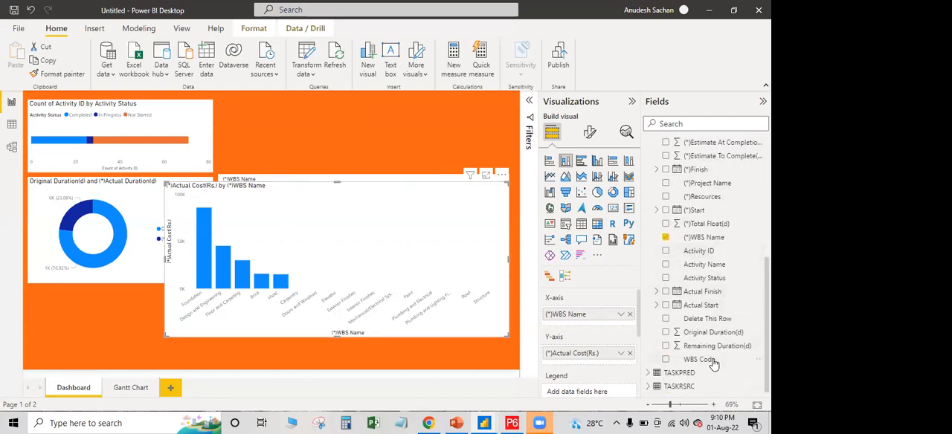
{"action": "scroll", "coordinate": [721, 269], "scroll_direction": "up", "scroll_amount": 5}
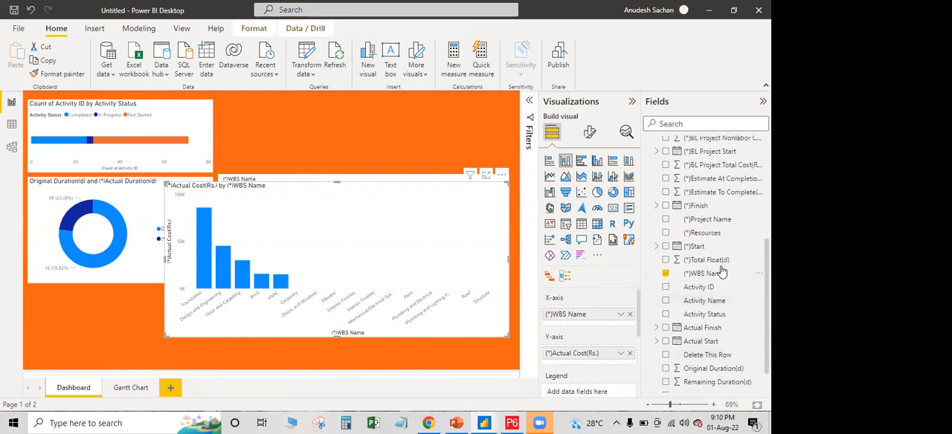
{"action": "scroll", "coordinate": [722, 271], "scroll_direction": "up", "scroll_amount": 1}
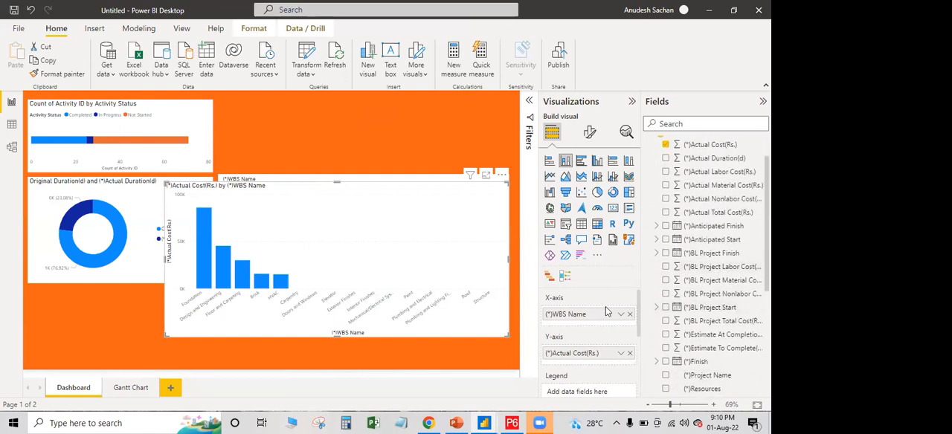
Move the column chart to the page's lower left, shorten the donut chart, and fit the column chart's top edge just beneath it
{"action": "left_click_drag", "start_coordinate": [505, 337], "coordinate": [255, 352]}
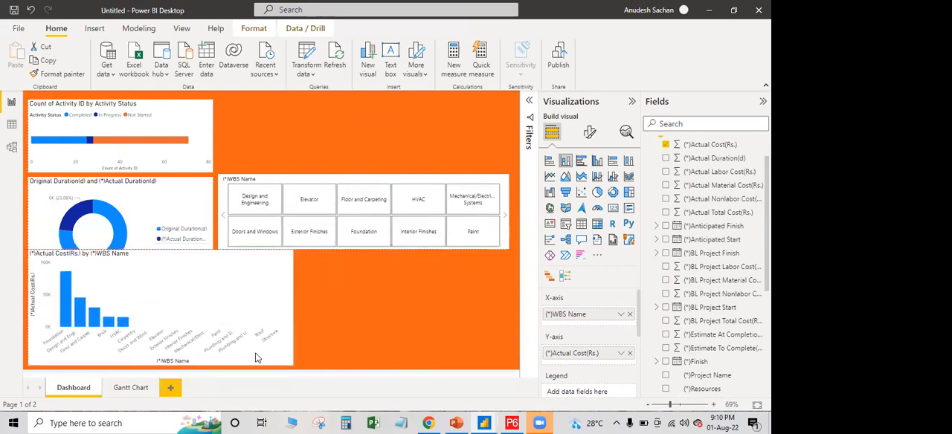
{"action": "left_click_drag", "start_coordinate": [161, 251], "coordinate": [164, 292]}
{"action": "left_click", "coordinate": [166, 269]}
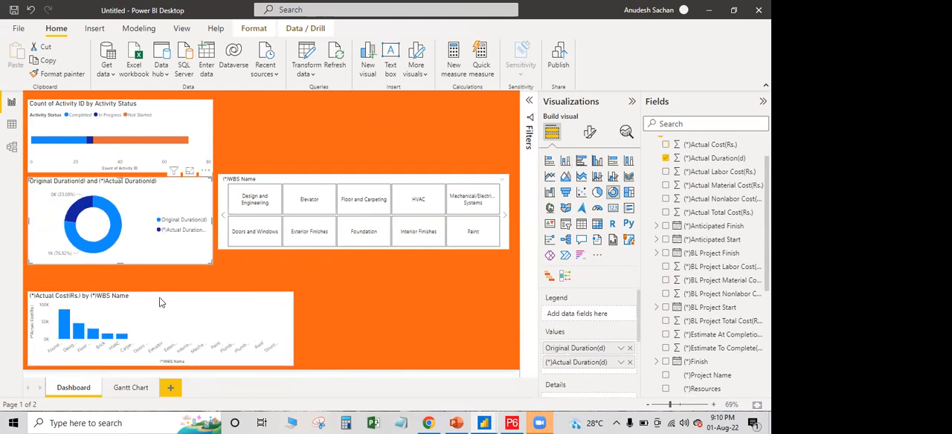
{"action": "left_click", "coordinate": [160, 295]}
{"action": "left_click_drag", "start_coordinate": [160, 296], "coordinate": [167, 270]}
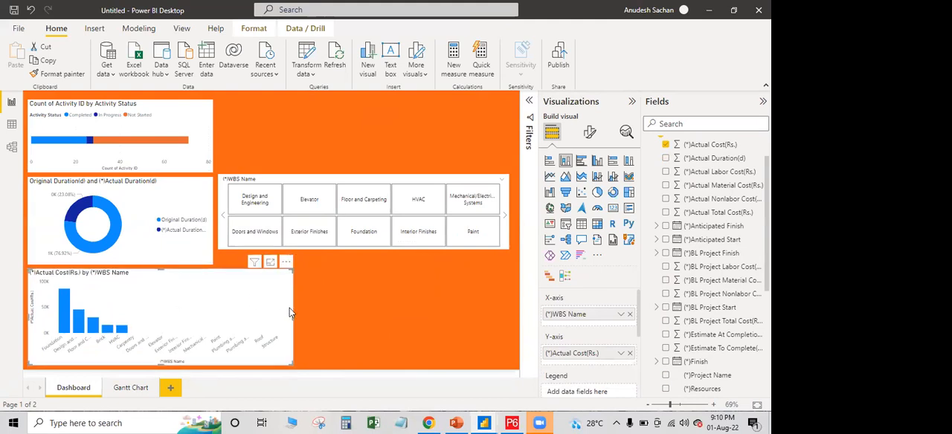
Stretch the column chart to the slicer's right edge and lower the WBS Name slicer to sit directly above it
{"action": "left_click_drag", "start_coordinate": [294, 317], "coordinate": [511, 319]}
{"action": "left_click_drag", "start_coordinate": [376, 183], "coordinate": [366, 199]}
Test the WBS Name slicer by filtering the dashboard to Elevator and then to Design and Engineering
{"action": "left_click", "coordinate": [272, 217]}
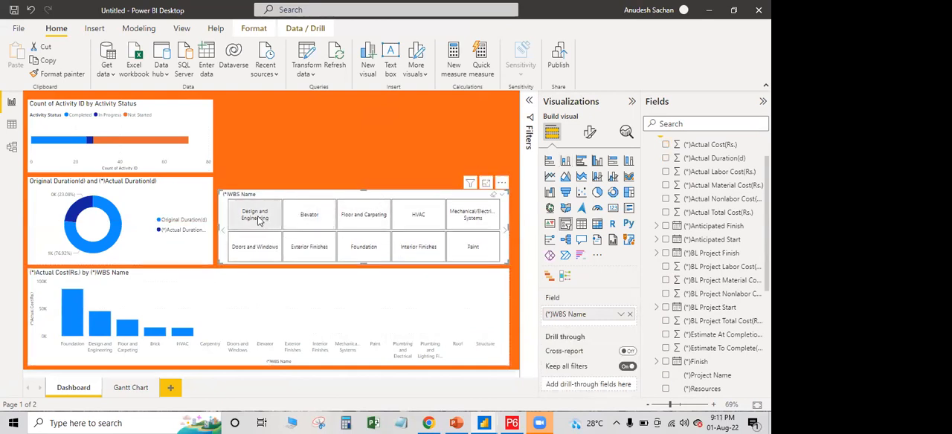
{"action": "left_click", "coordinate": [308, 216]}
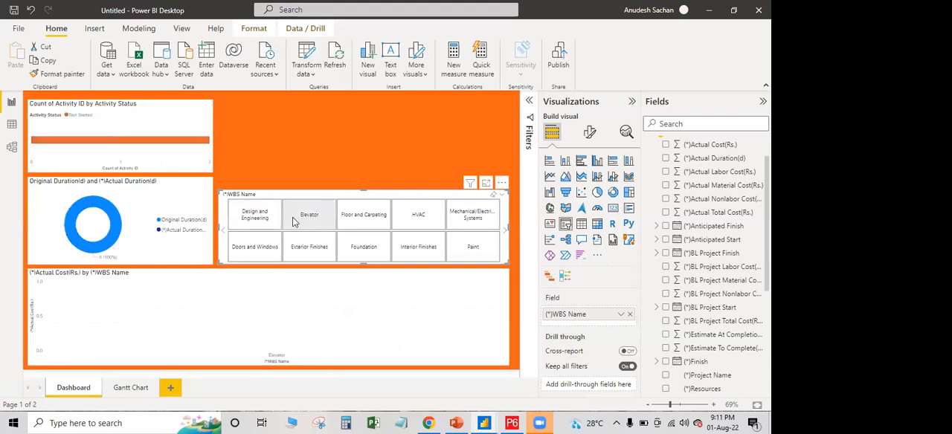
{"action": "left_click", "coordinate": [255, 219]}
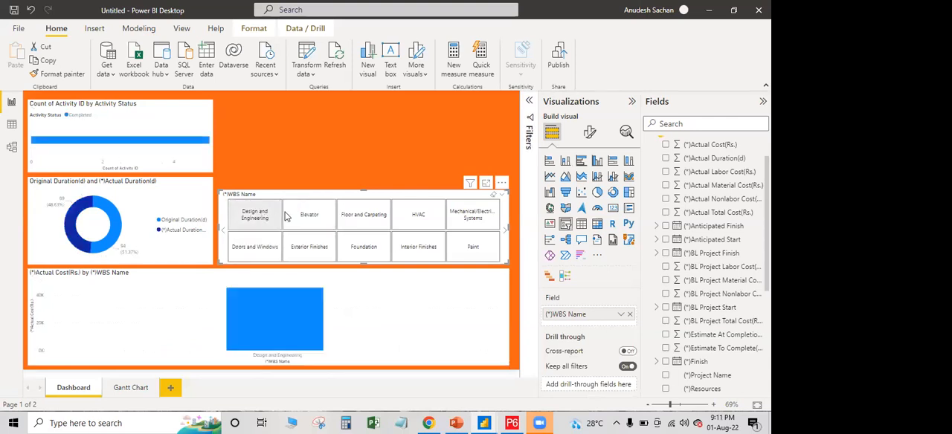
Clear the Design and Engineering selection from the WBS Name slicer and deselect the slicer
{"action": "left_click", "coordinate": [251, 218]}
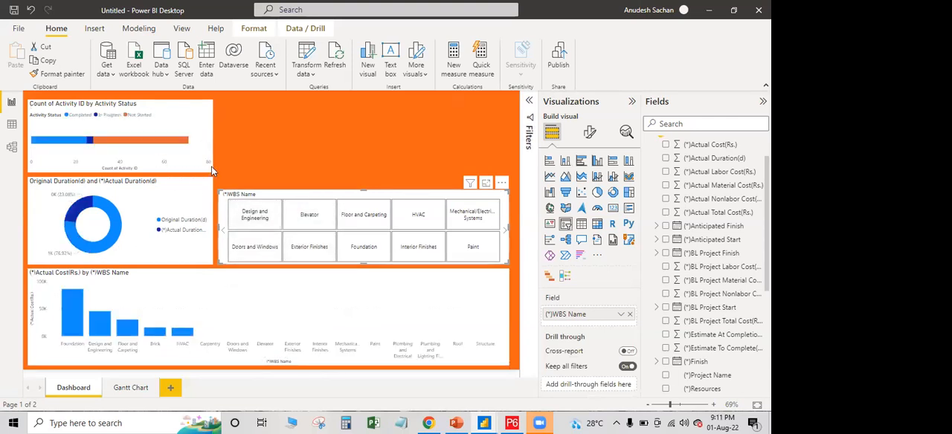
{"action": "left_click", "coordinate": [362, 139]}
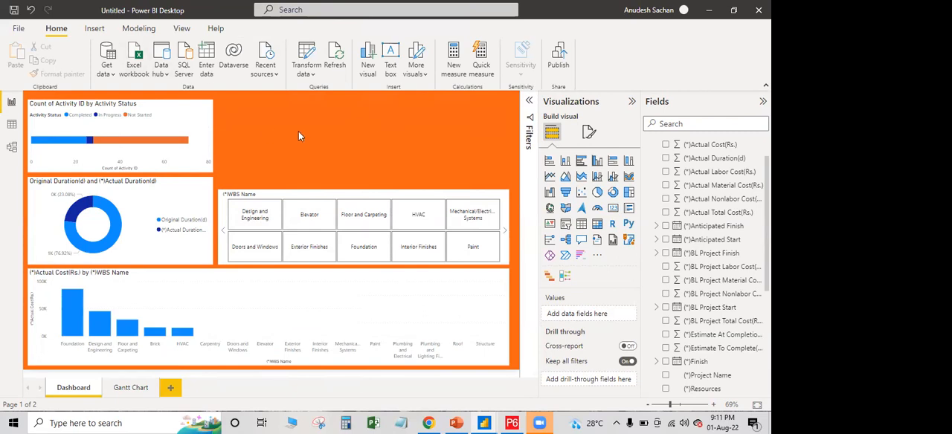
{"action": "left_click", "coordinate": [528, 112]}
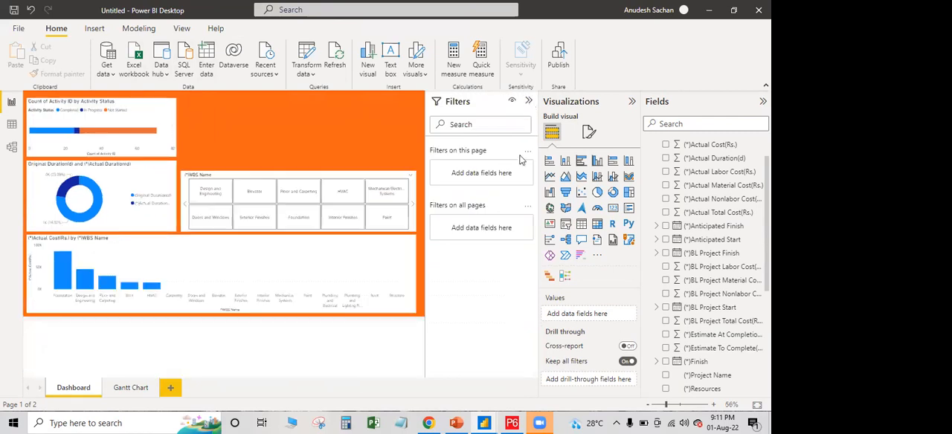
{"action": "left_click", "coordinate": [529, 104]}
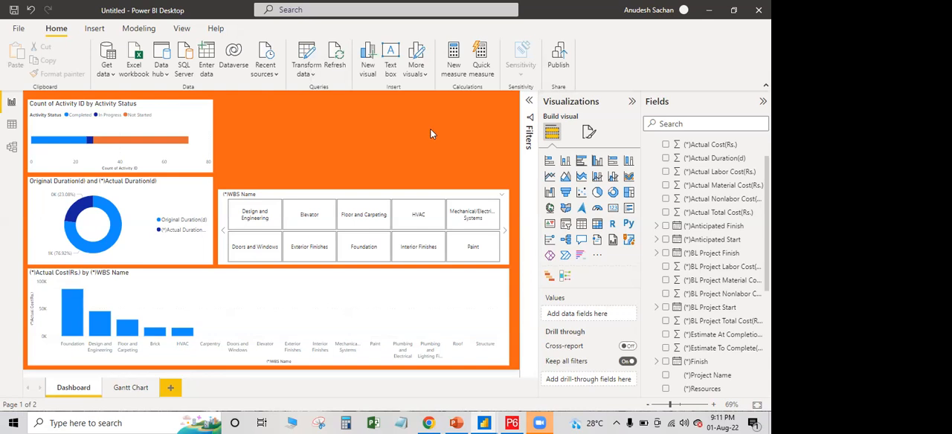
Insert two blank buttons on the Dashboard page
{"action": "left_click", "coordinate": [94, 28]}
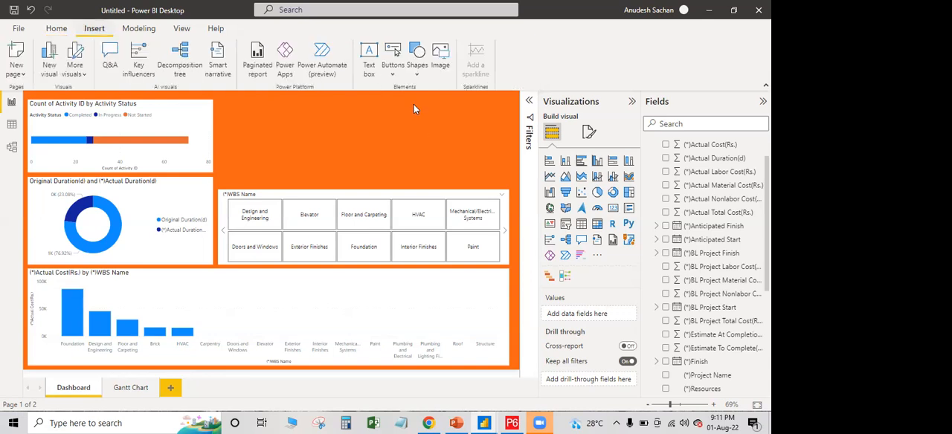
{"action": "left_click", "coordinate": [393, 65]}
{"action": "left_click", "coordinate": [416, 237]}
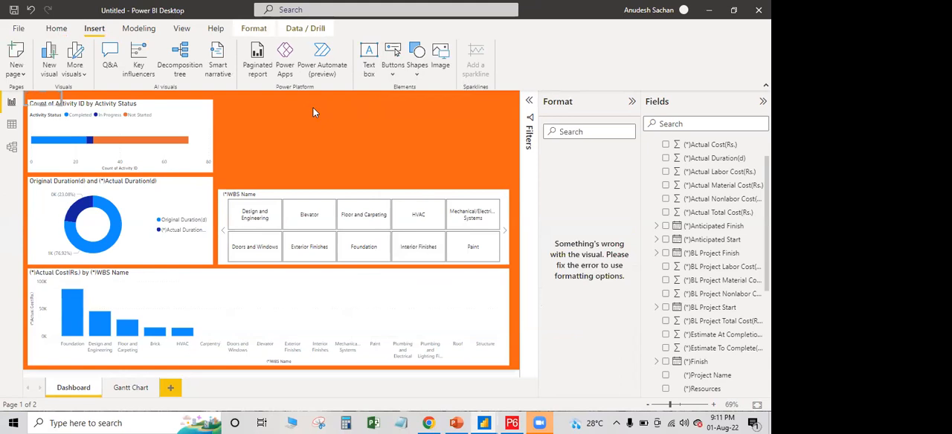
{"action": "left_click", "coordinate": [384, 114]}
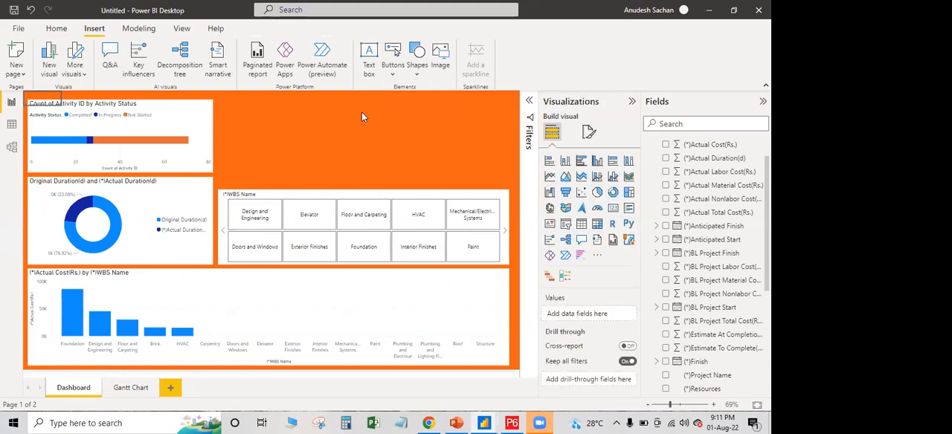
{"action": "left_click", "coordinate": [397, 74]}
{"action": "left_click", "coordinate": [417, 238]}
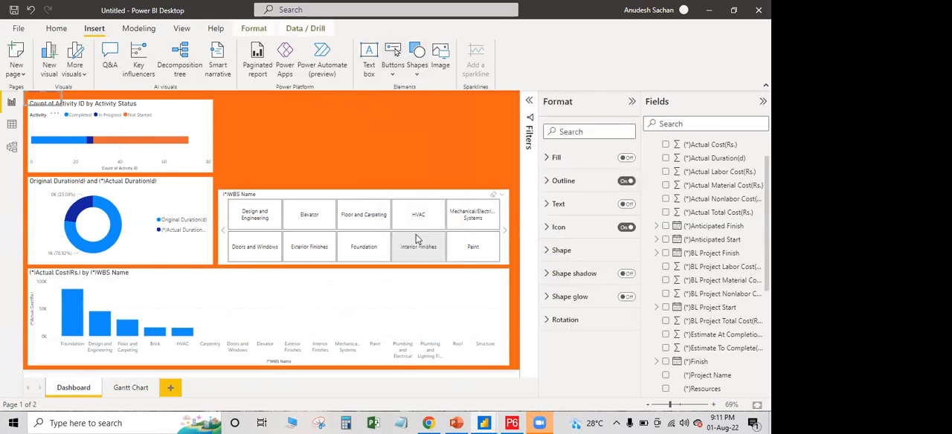
{"action": "left_click", "coordinate": [417, 238]}
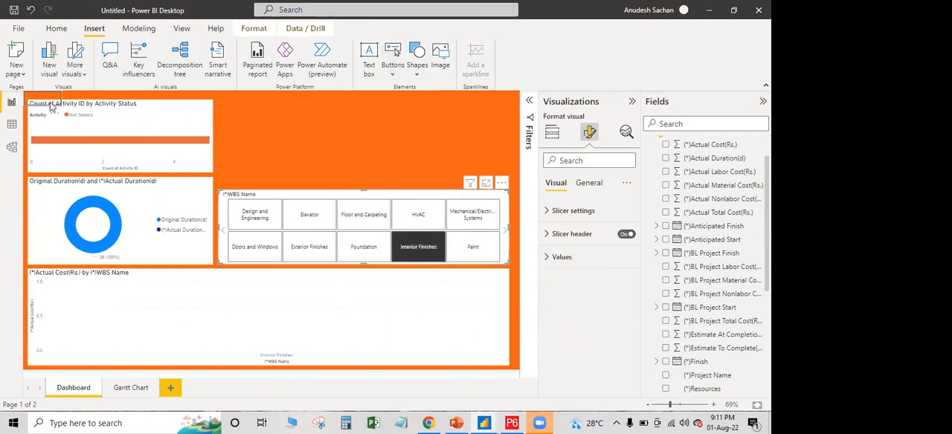
Move one blank button into the empty area above the WBS Name slicer and delete the duplicate at the page corner
{"action": "left_click", "coordinate": [110, 106]}
{"action": "left_click_drag", "start_coordinate": [127, 106], "coordinate": [357, 126]}
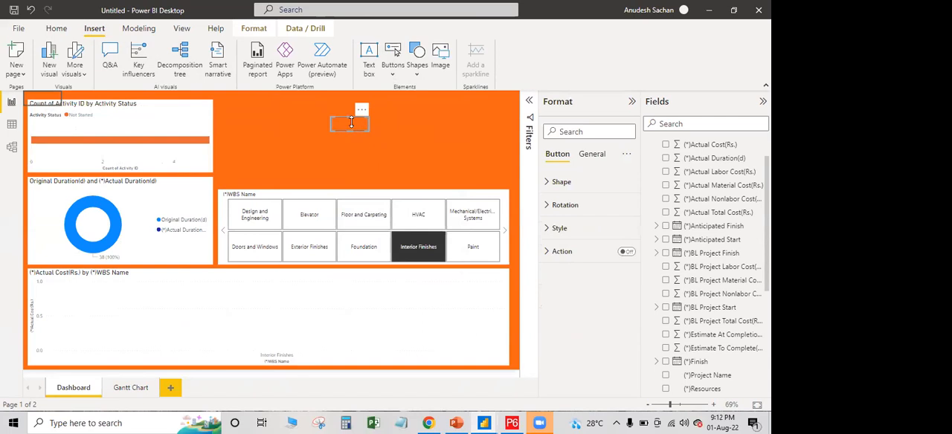
{"action": "left_click", "coordinate": [42, 102]}
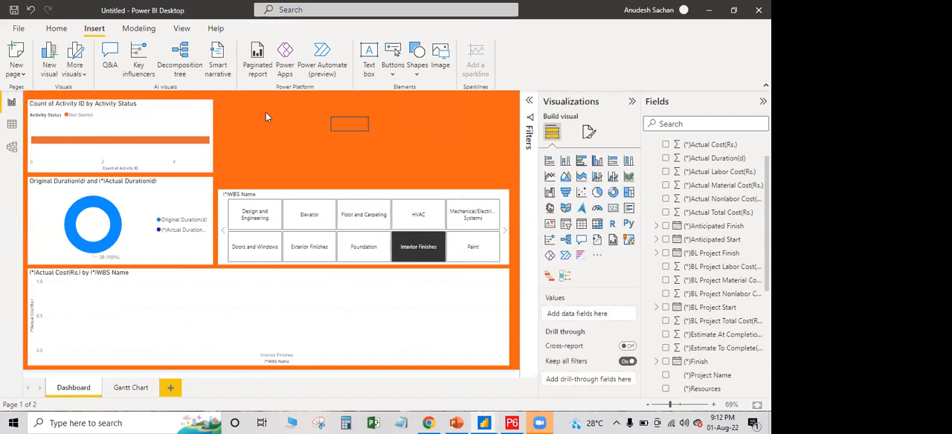
Round the blank button's rectangle corners to 69 px for the default state
{"action": "left_click", "coordinate": [354, 125]}
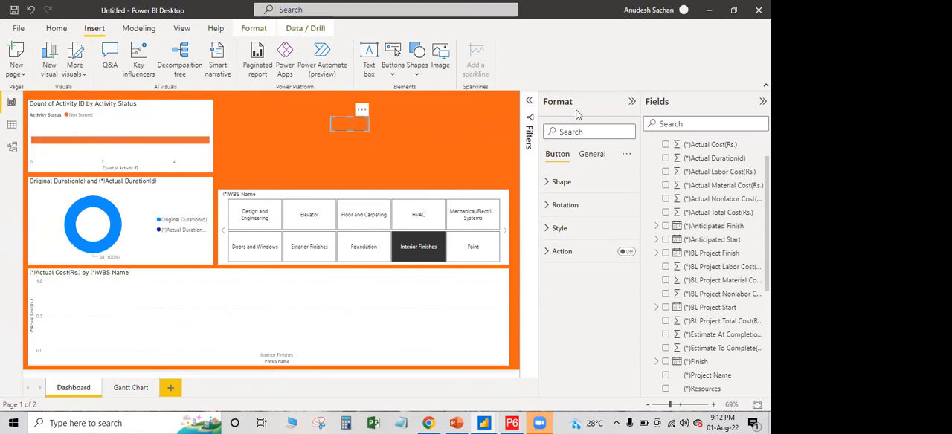
{"action": "left_click", "coordinate": [550, 184]}
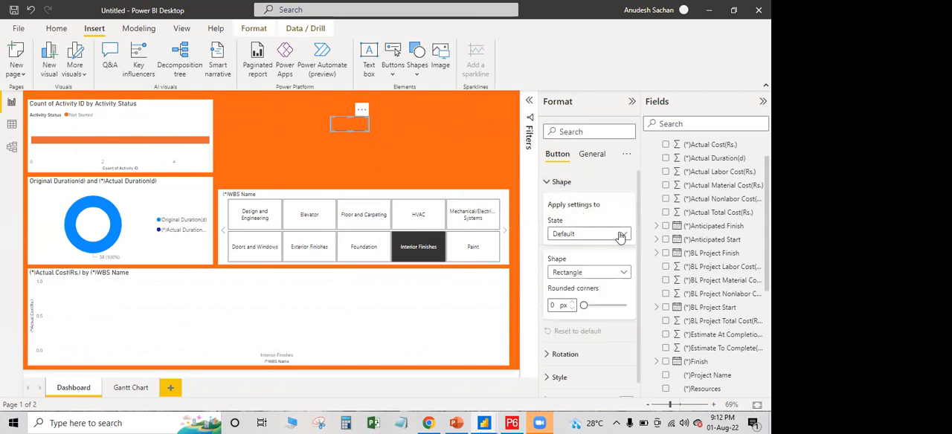
{"action": "left_click", "coordinate": [611, 305]}
{"action": "left_click", "coordinate": [626, 273]}
{"action": "left_click", "coordinate": [626, 273]}
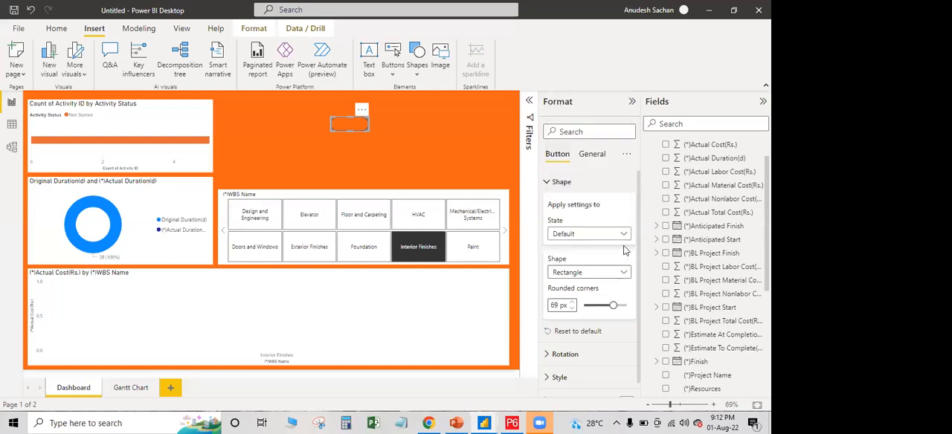
{"action": "left_click", "coordinate": [549, 183]}
Turn on the button's text style and enlarge the button to about 320 wide by 71 high
{"action": "left_click", "coordinate": [548, 230]}
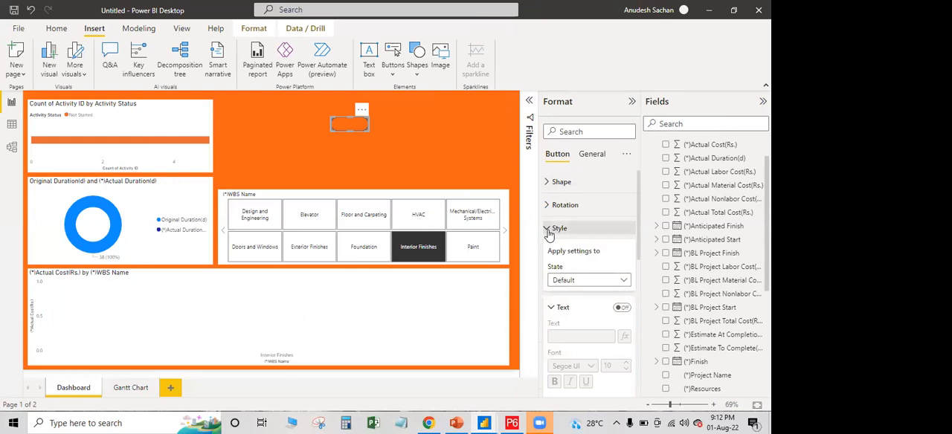
{"action": "left_click", "coordinate": [583, 281]}
{"action": "left_click", "coordinate": [584, 281]}
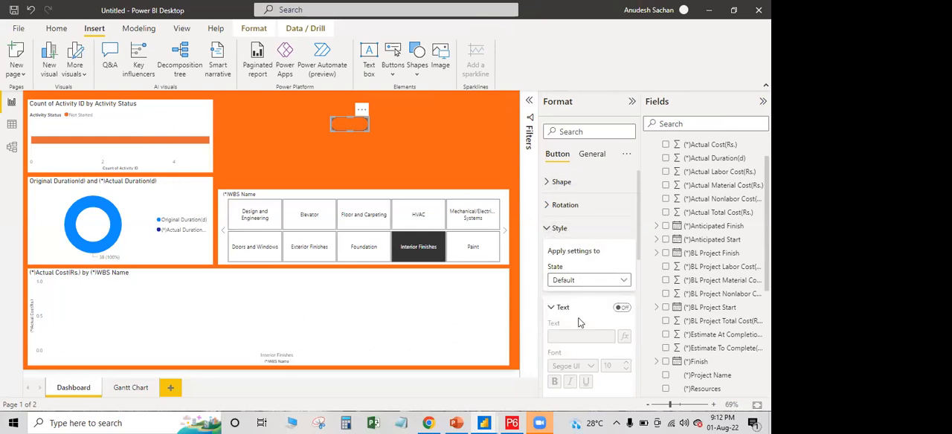
{"action": "scroll", "coordinate": [562, 312], "scroll_direction": "down", "scroll_amount": 2}
{"action": "left_click", "coordinate": [622, 241]}
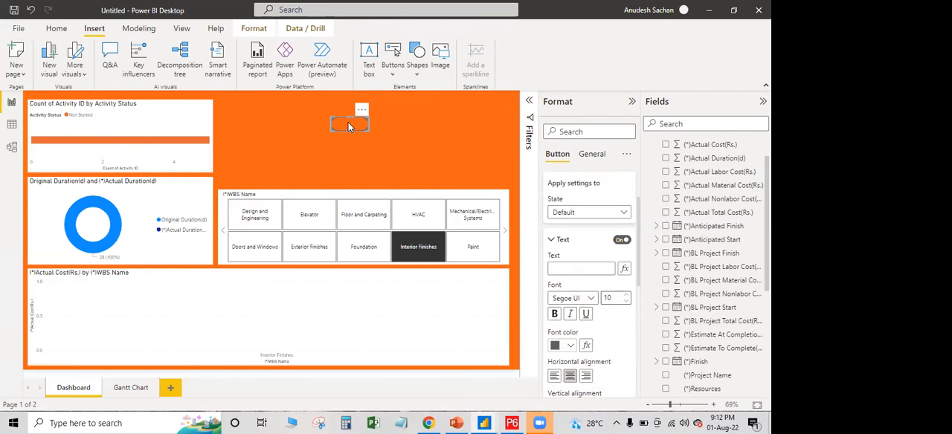
{"action": "left_click_drag", "start_coordinate": [365, 128], "coordinate": [454, 141]}
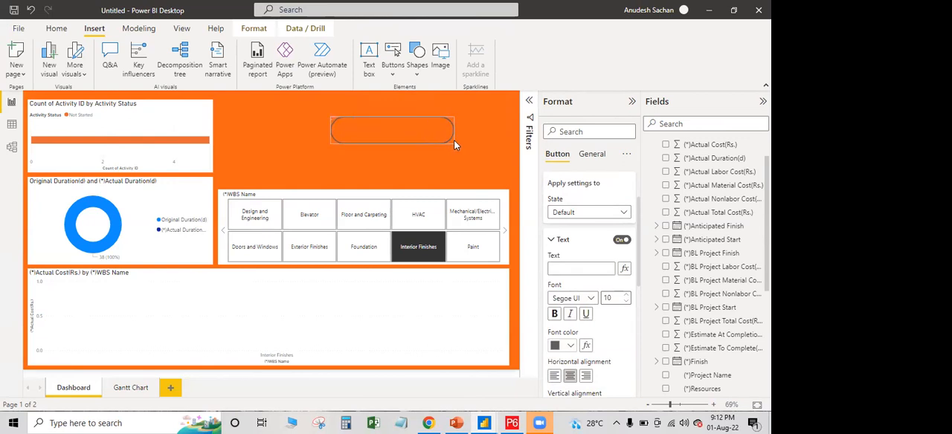
Turn on the button's title and header icons in its general formatting
{"action": "left_click", "coordinate": [587, 155]}
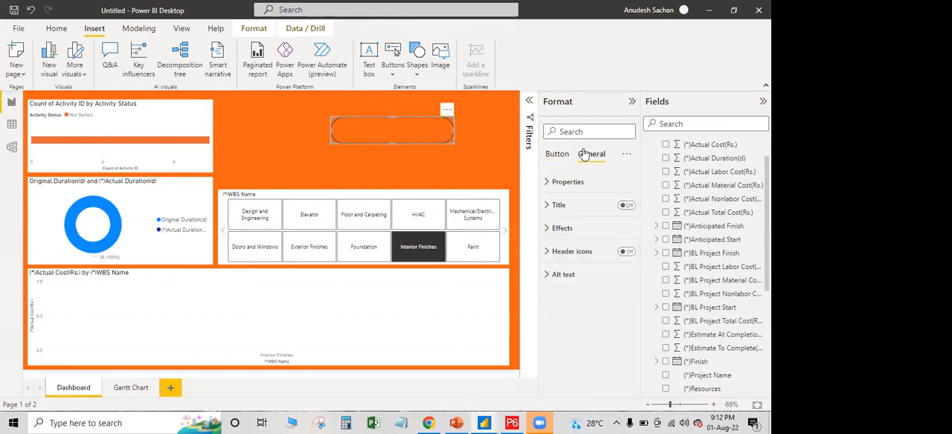
{"action": "left_click", "coordinate": [627, 206]}
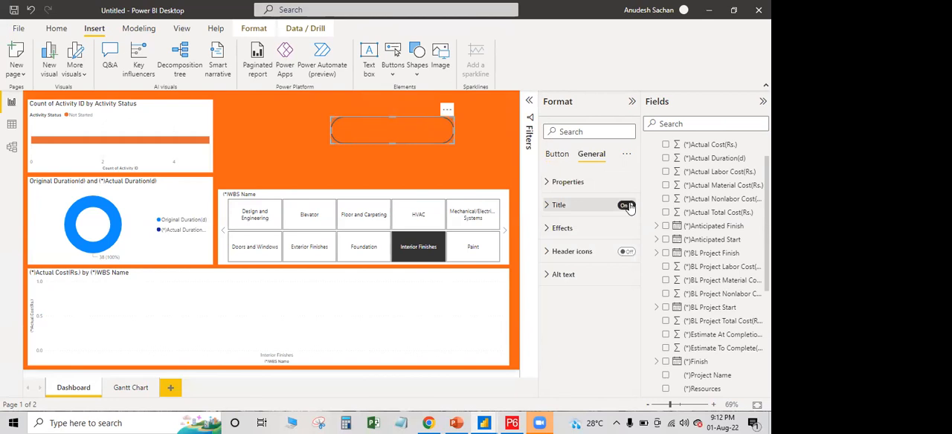
{"action": "left_click", "coordinate": [552, 186]}
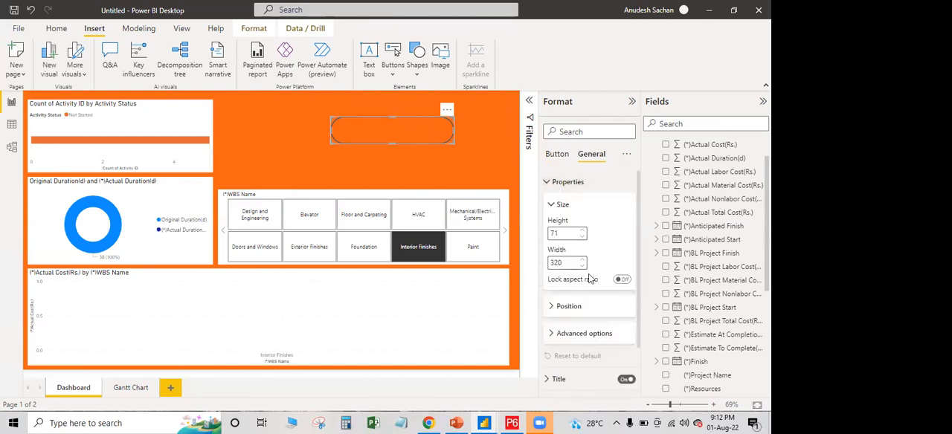
{"action": "left_click", "coordinate": [558, 305]}
{"action": "scroll", "coordinate": [584, 298], "scroll_direction": "down", "scroll_amount": 1}
{"action": "scroll", "coordinate": [584, 298], "scroll_direction": "down", "scroll_amount": 2}
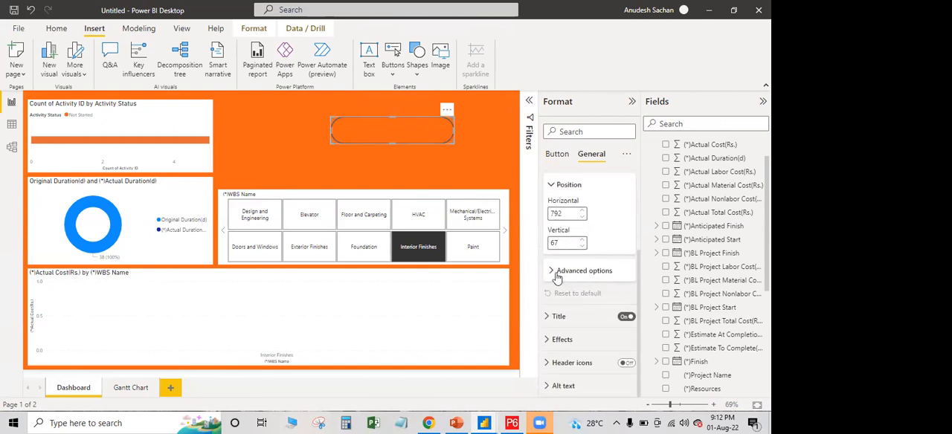
{"action": "left_click", "coordinate": [556, 274]}
{"action": "scroll", "coordinate": [557, 275], "scroll_direction": "down", "scroll_amount": 1}
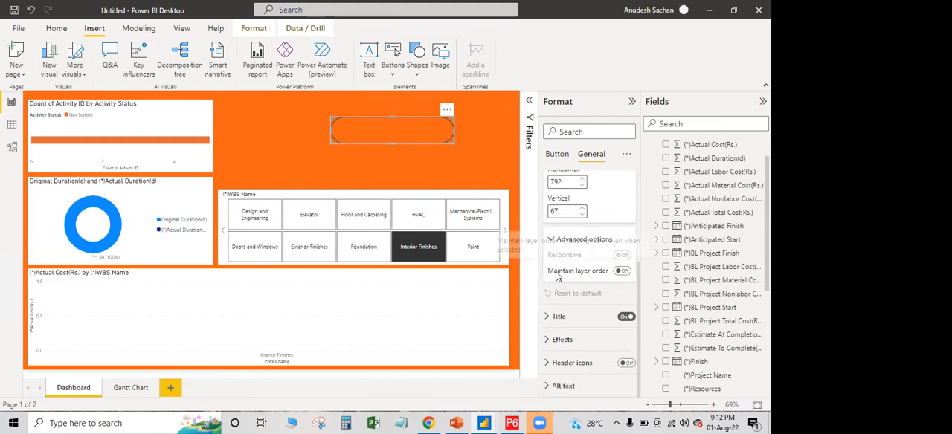
{"action": "left_click", "coordinate": [627, 363]}
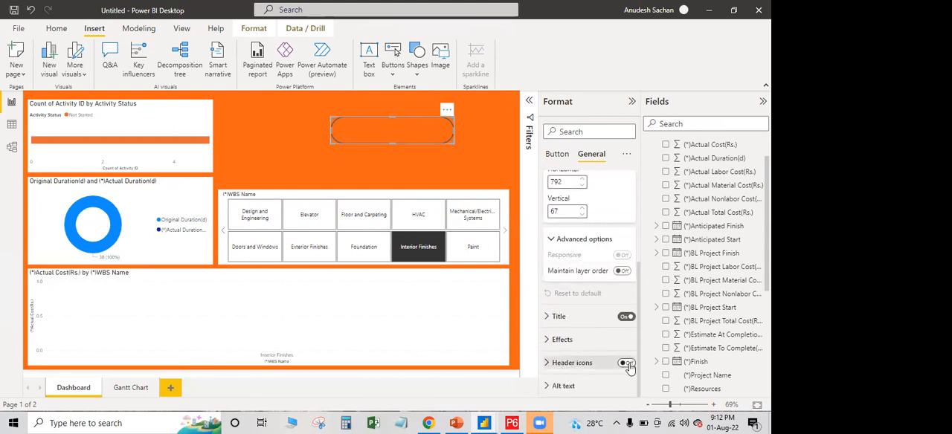
Turn on the button's background effect and colour it blue
{"action": "left_click", "coordinate": [547, 343]}
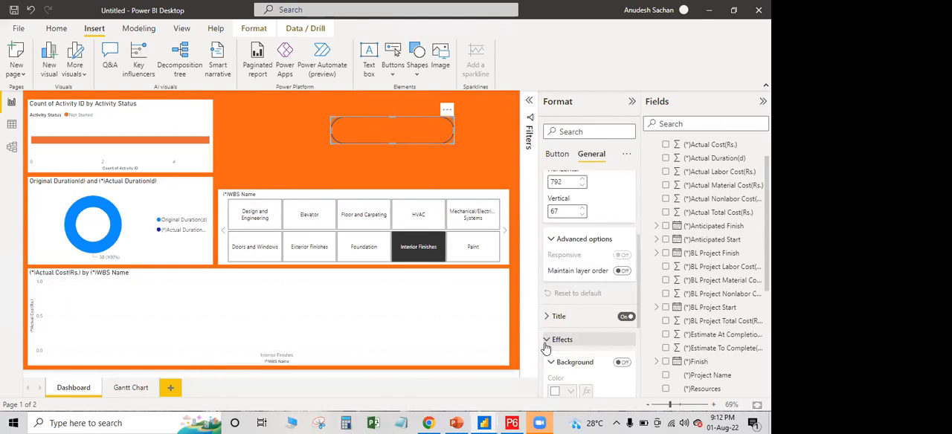
{"action": "left_click", "coordinate": [620, 363]}
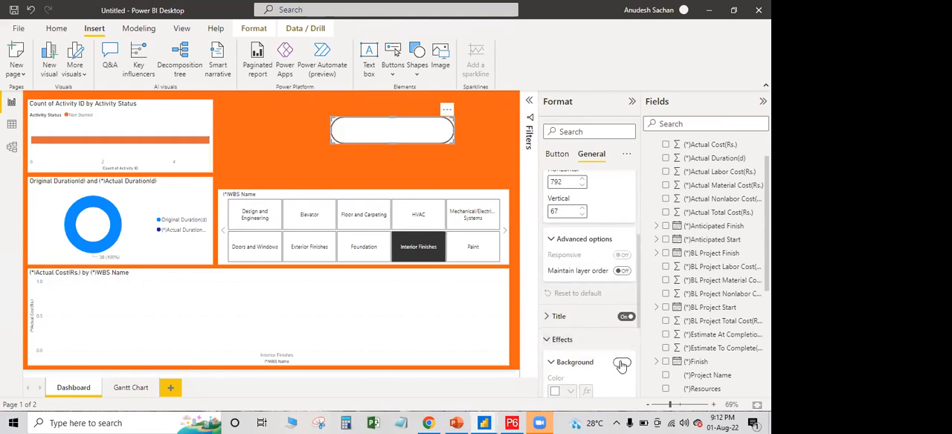
{"action": "scroll", "coordinate": [610, 349], "scroll_direction": "down", "scroll_amount": 1}
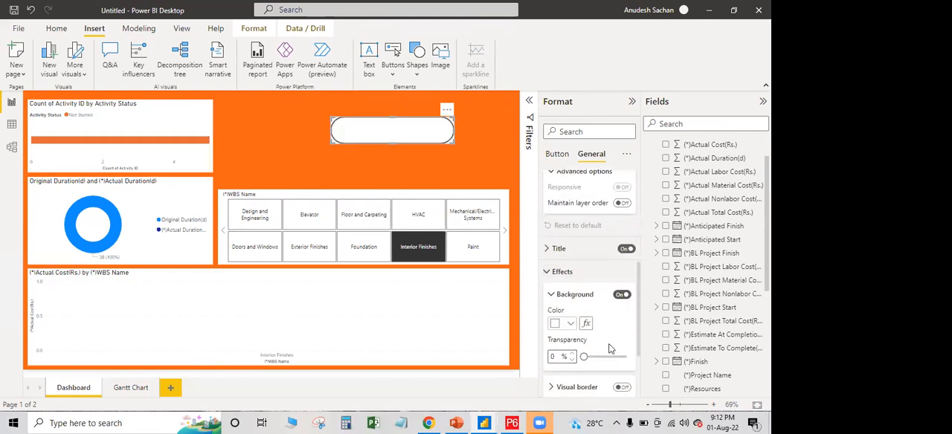
{"action": "left_click", "coordinate": [572, 325]}
{"action": "left_click", "coordinate": [596, 276]}
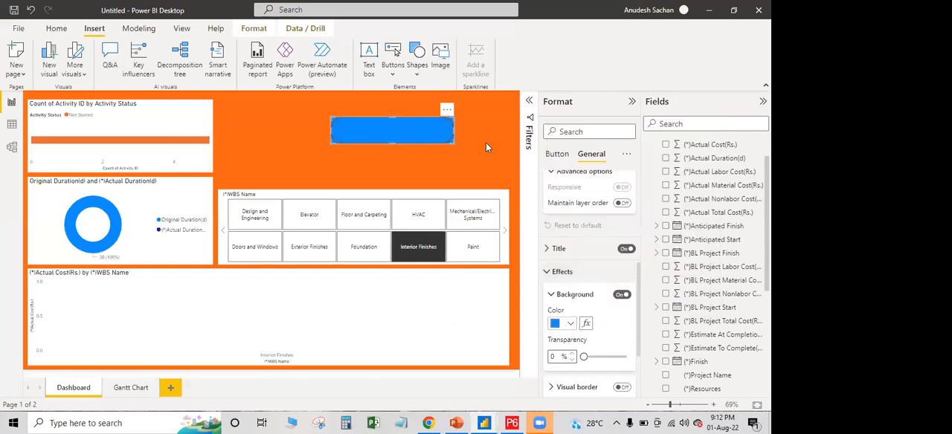
{"action": "left_click", "coordinate": [631, 105]}
{"action": "left_click", "coordinate": [631, 105]}
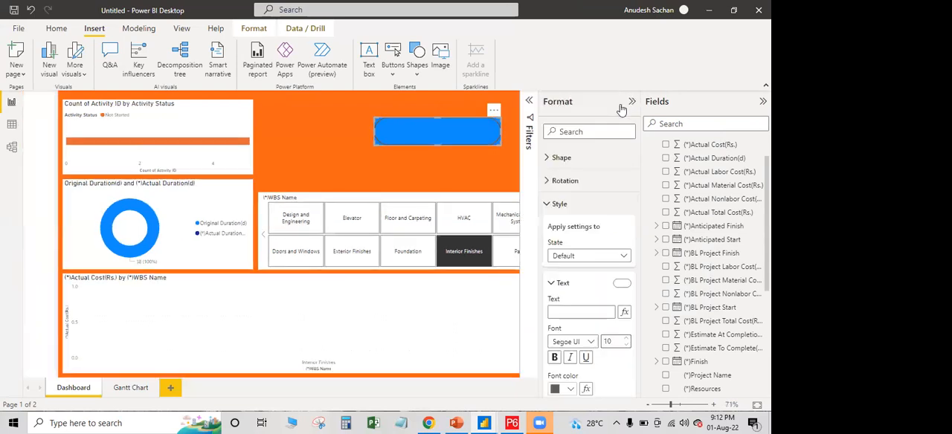
{"action": "left_click", "coordinate": [529, 103]}
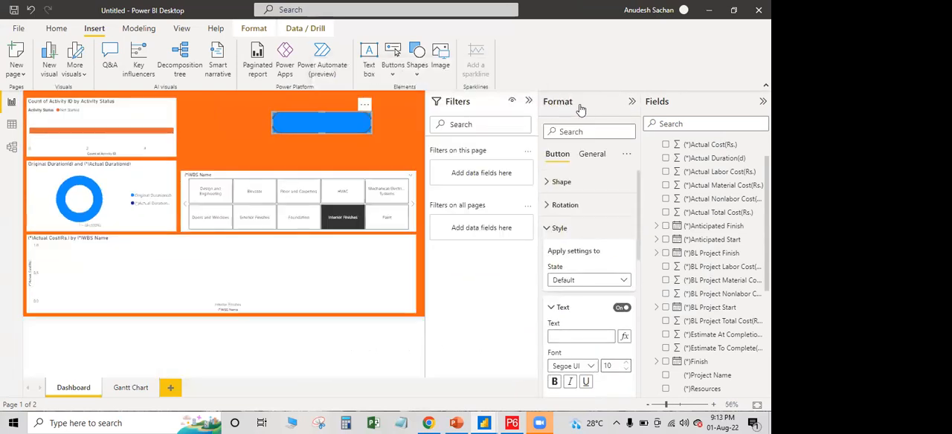
Try labelling the button with the title text "Gantt Chart", and delete that title text
{"action": "left_click", "coordinate": [590, 159]}
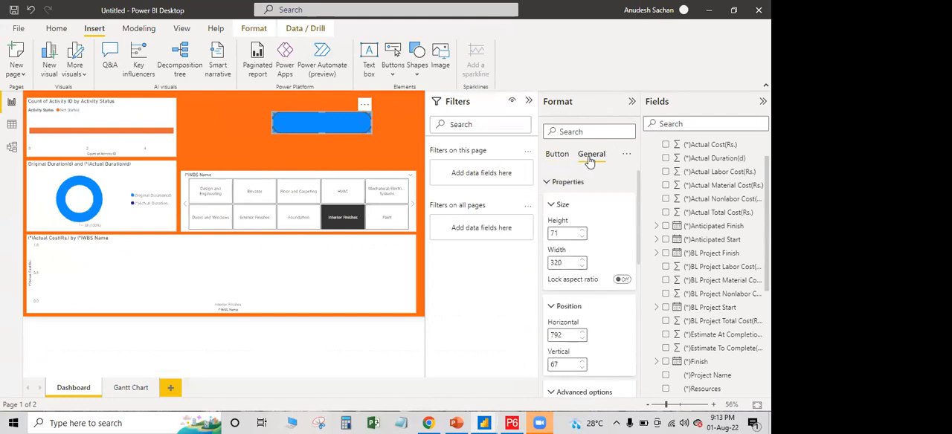
{"action": "left_click", "coordinate": [549, 183]}
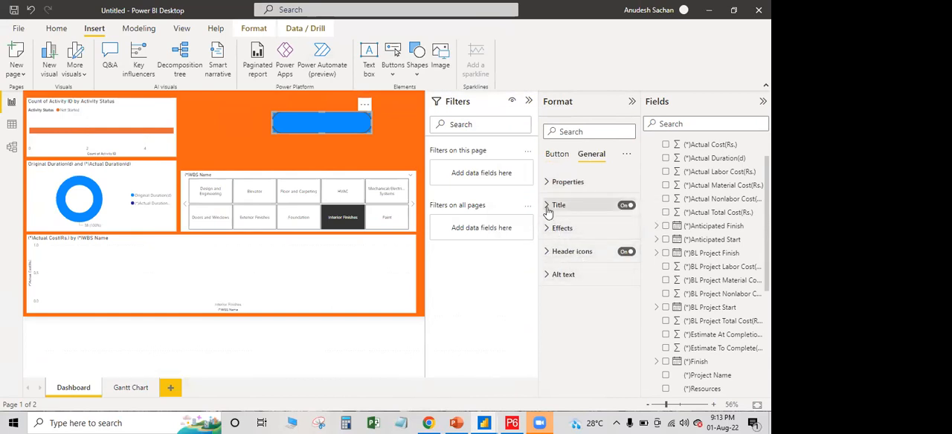
{"action": "left_click", "coordinate": [554, 206]}
{"action": "scroll", "coordinate": [564, 268], "scroll_direction": "down", "scroll_amount": 3}
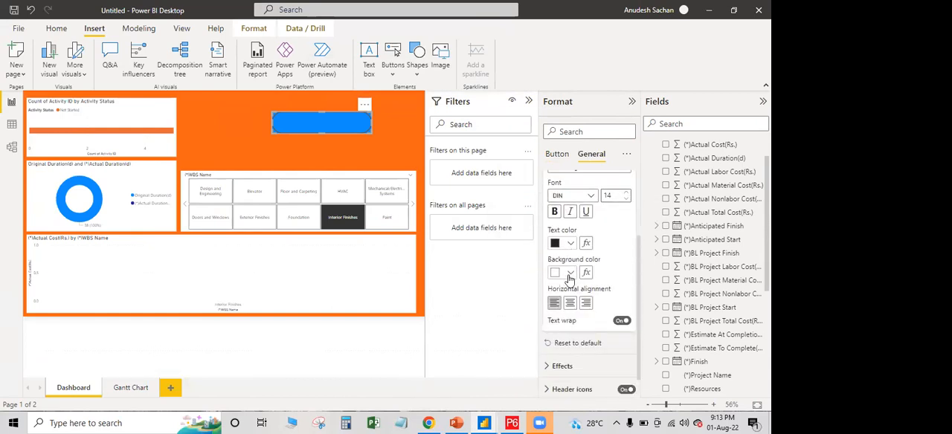
{"action": "scroll", "coordinate": [571, 277], "scroll_direction": "down", "scroll_amount": 2}
{"action": "scroll", "coordinate": [577, 266], "scroll_direction": "up", "scroll_amount": 5}
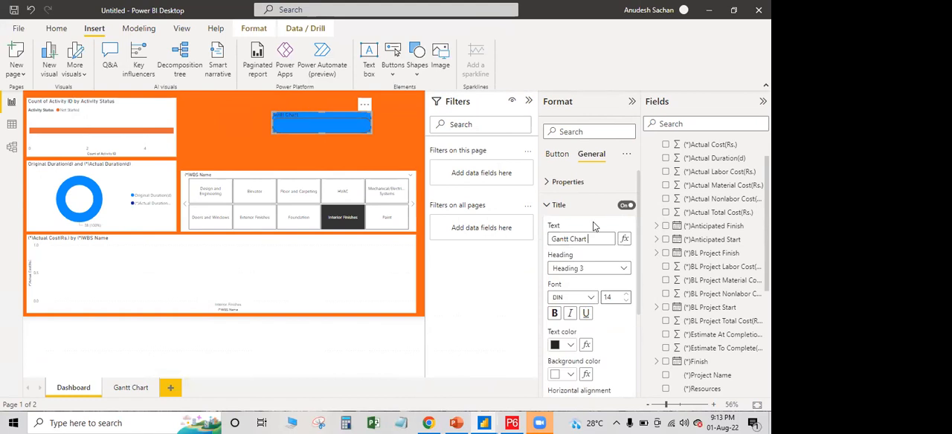
{"action": "key", "text": "BackSpace"}
{"action": "key", "text": "BackSpace"}
{"action": "key", "text": "BackSpace"}
{"action": "key", "text": "BackSpace"}
{"action": "key", "text": "BackSpace"}
{"action": "key", "text": "BackSpace"}
{"action": "key", "text": "BackSpace"}
{"action": "key", "text": "BackSpace"}
{"action": "key", "text": "BackSpace"}
{"action": "key", "text": "BackSpace"}
{"action": "left_click", "coordinate": [551, 208]}
Set the button's default-state text to "Gantt Chart" in bold at font size 23
{"action": "left_click", "coordinate": [548, 185]}
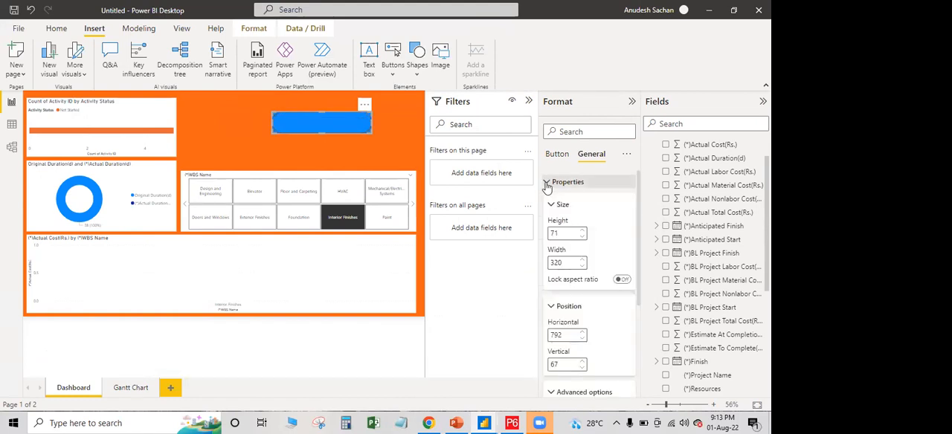
{"action": "scroll", "coordinate": [596, 305], "scroll_direction": "down", "scroll_amount": 2}
{"action": "scroll", "coordinate": [596, 312], "scroll_direction": "down", "scroll_amount": 2}
{"action": "scroll", "coordinate": [588, 298], "scroll_direction": "up", "scroll_amount": 4}
{"action": "left_click", "coordinate": [551, 182]}
{"action": "left_click", "coordinate": [554, 158]}
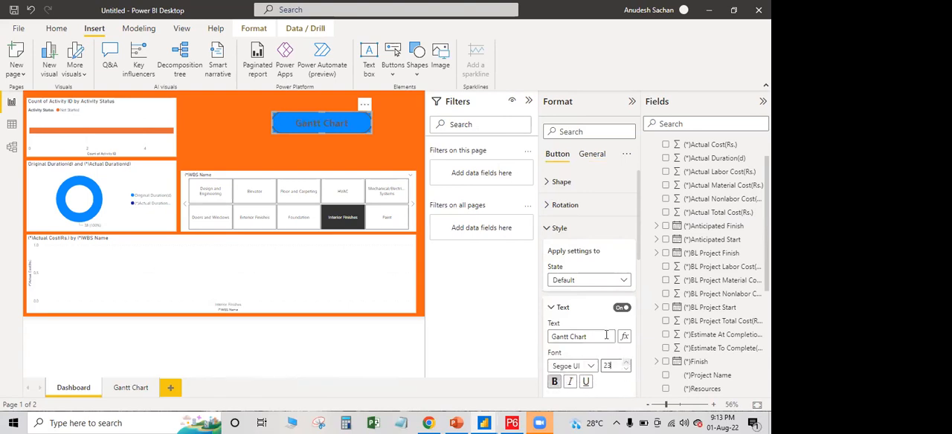
Turn on the Gantt Chart button's action and expand its action settings
{"action": "left_click", "coordinate": [553, 309]}
{"action": "scroll", "coordinate": [562, 313], "scroll_direction": "down", "scroll_amount": 3}
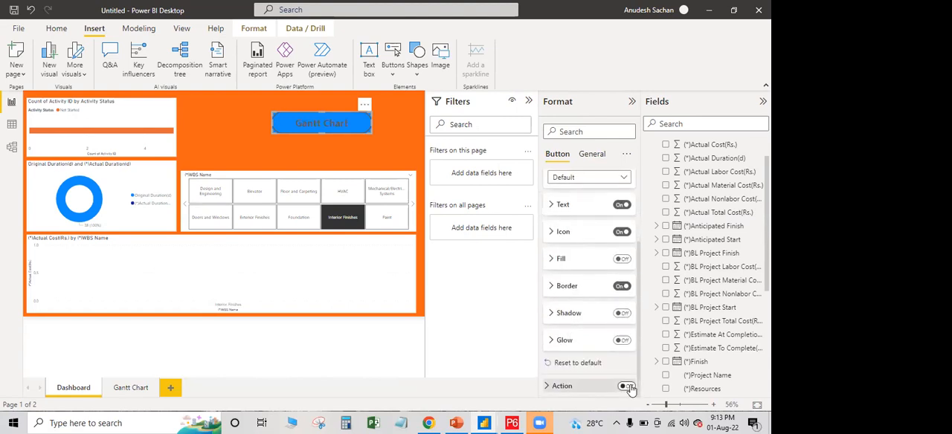
{"action": "left_click", "coordinate": [629, 390]}
{"action": "left_click", "coordinate": [554, 385]}
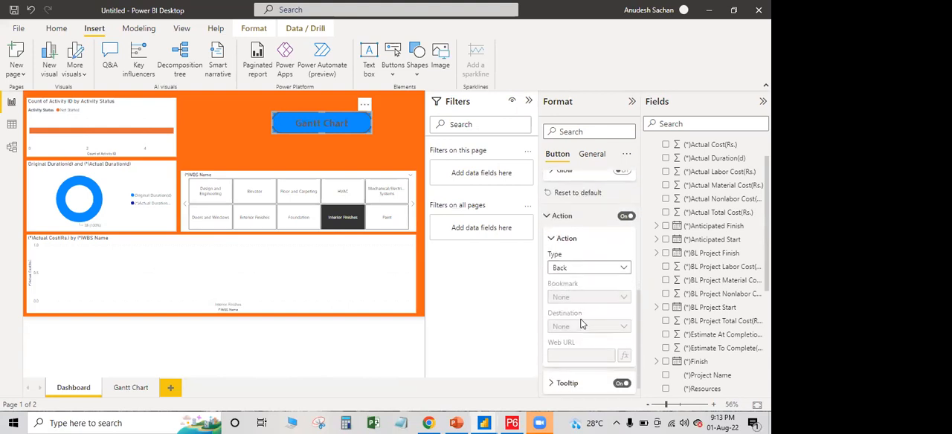
Set the button's action type to Page navigation with the Gantt Chart page as destination
{"action": "left_click", "coordinate": [624, 269]}
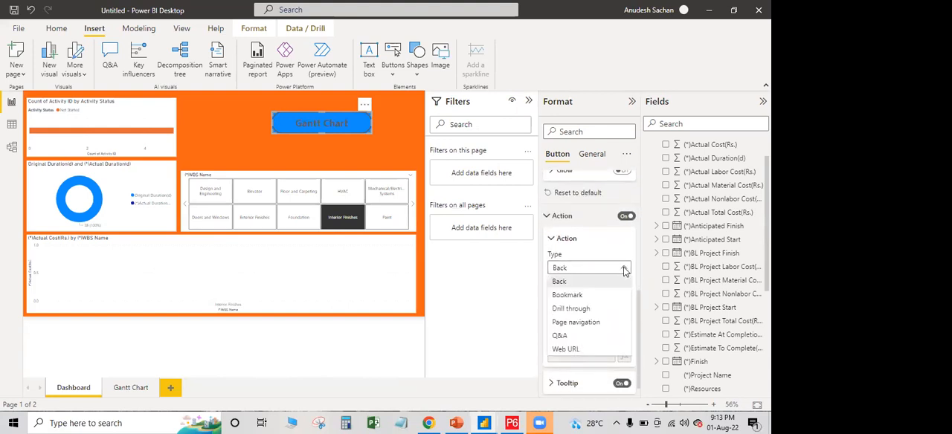
{"action": "left_click", "coordinate": [583, 325]}
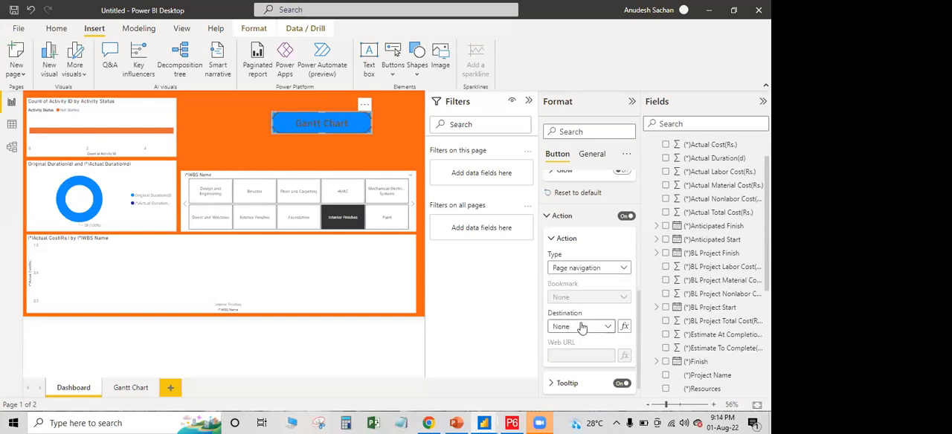
{"action": "left_click", "coordinate": [609, 329]}
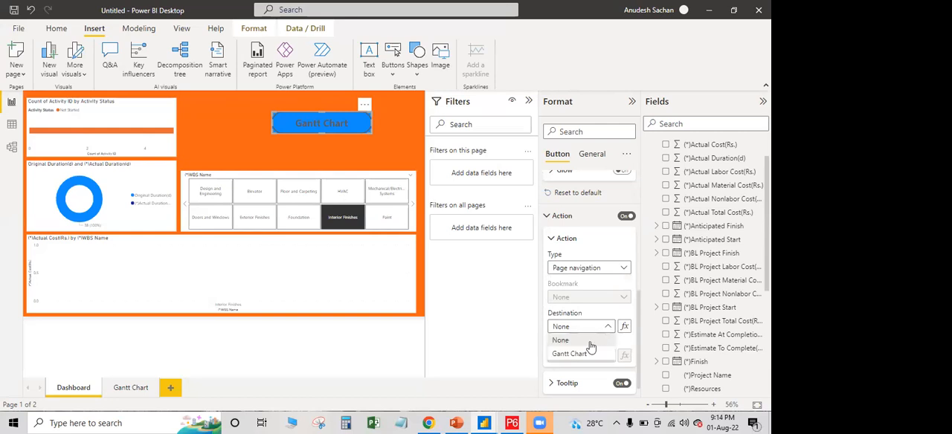
{"action": "left_click", "coordinate": [581, 356]}
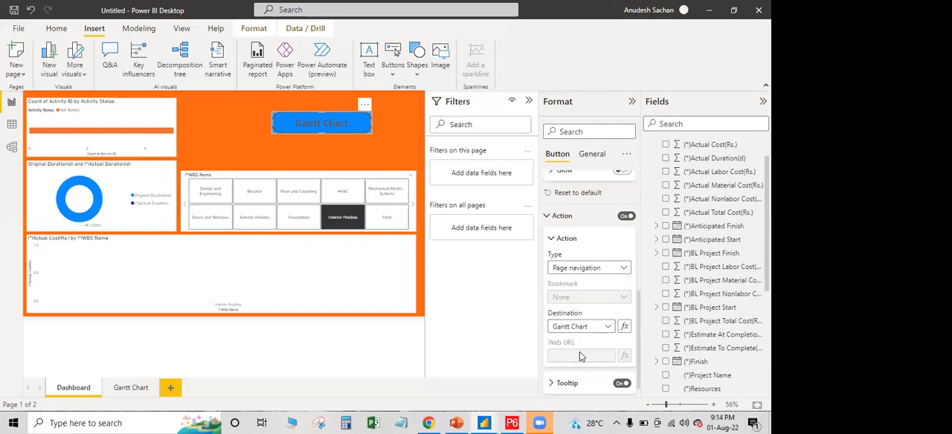
{"action": "scroll", "coordinate": [579, 356], "scroll_direction": "up", "scroll_amount": 3}
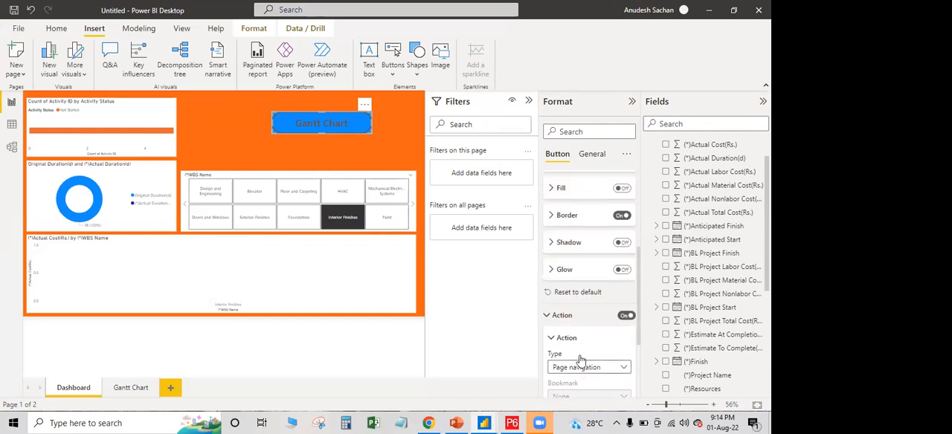
{"action": "left_click", "coordinate": [548, 336]}
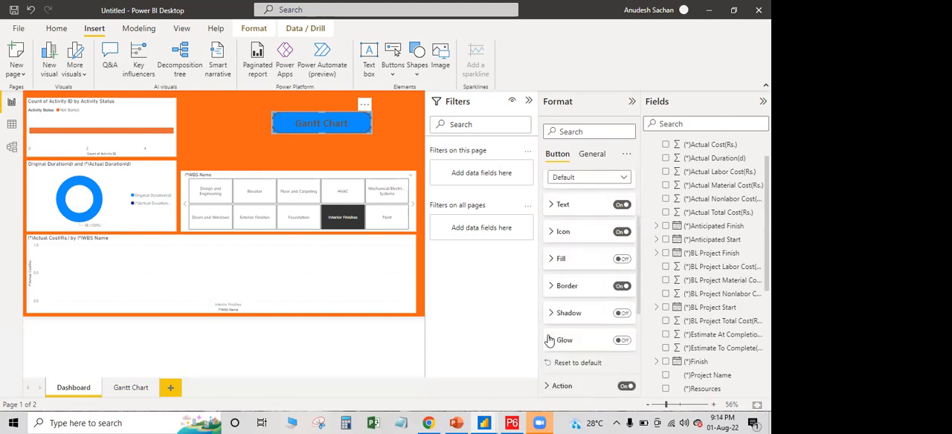
Test the Gantt Chart button's link with the side panes collapsed, and return to the Dashboard page
{"action": "left_click", "coordinate": [631, 102]}
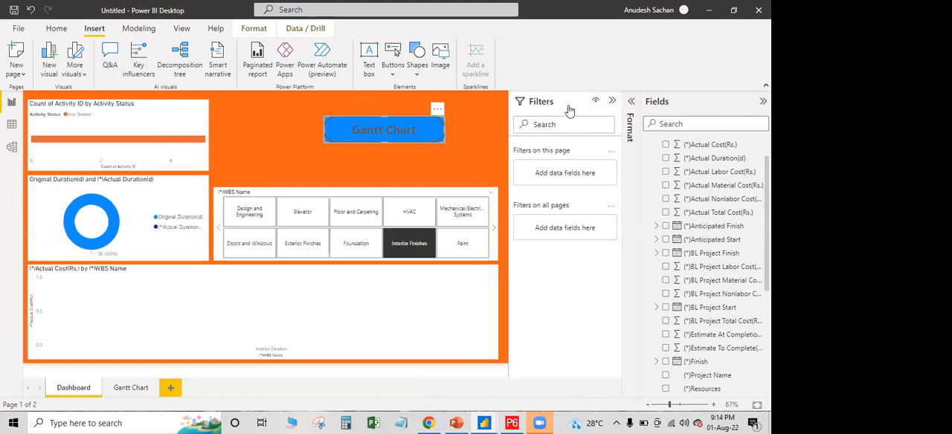
{"action": "left_click", "coordinate": [613, 101]}
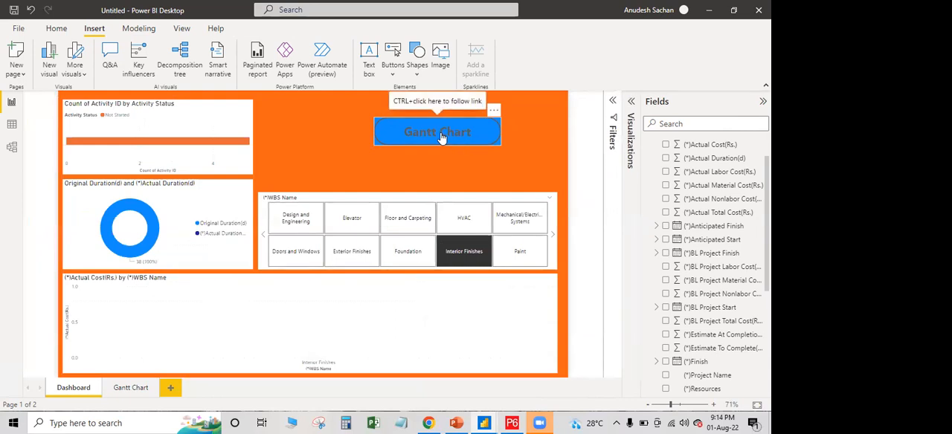
{"action": "left_click", "coordinate": [441, 134], "text": "ctrl"}
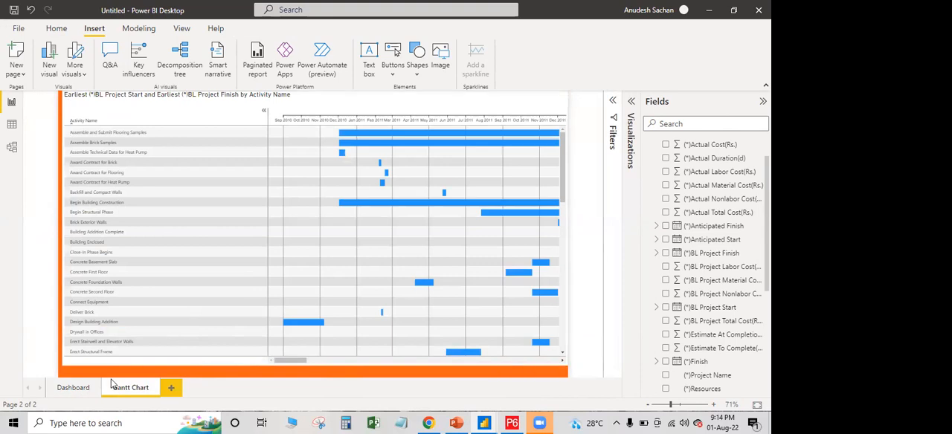
{"action": "left_click", "coordinate": [72, 388]}
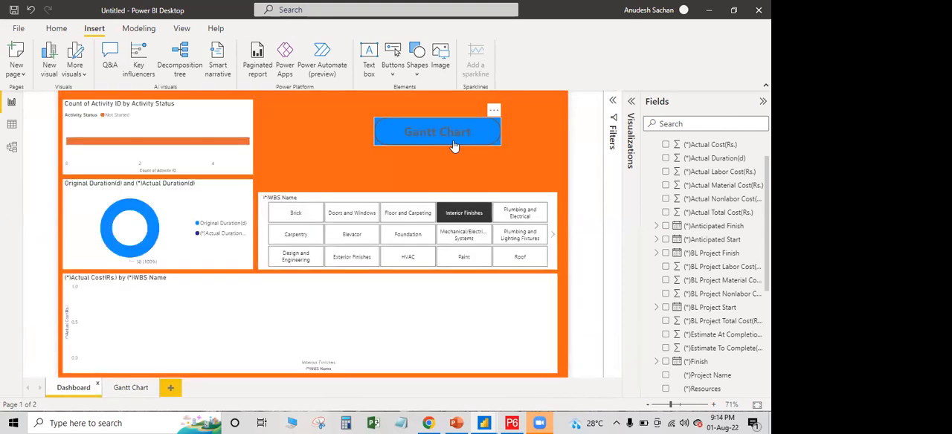
Move the Gantt Chart button up and right into the upper-right corner of the dashboard canvas
{"action": "left_click", "coordinate": [497, 141]}
{"action": "key", "text": "Up"}
{"action": "key", "text": "Up"}
{"action": "key", "text": "Up"}
{"action": "key", "text": "Up"}
{"action": "key", "text": "Up"}
{"action": "key", "text": "Up"}
{"action": "key", "text": "Up"}
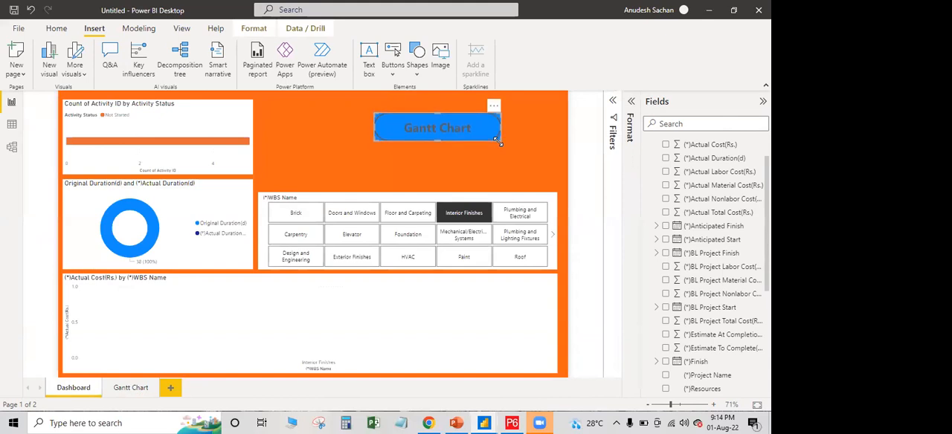
{"action": "key", "text": "Right"}
{"action": "key", "text": "Right"}
{"action": "key", "text": "Right"}
{"action": "key", "text": "Right"}
{"action": "key", "text": "Right"}
{"action": "key", "text": "Right"}
{"action": "key", "text": "Right"}
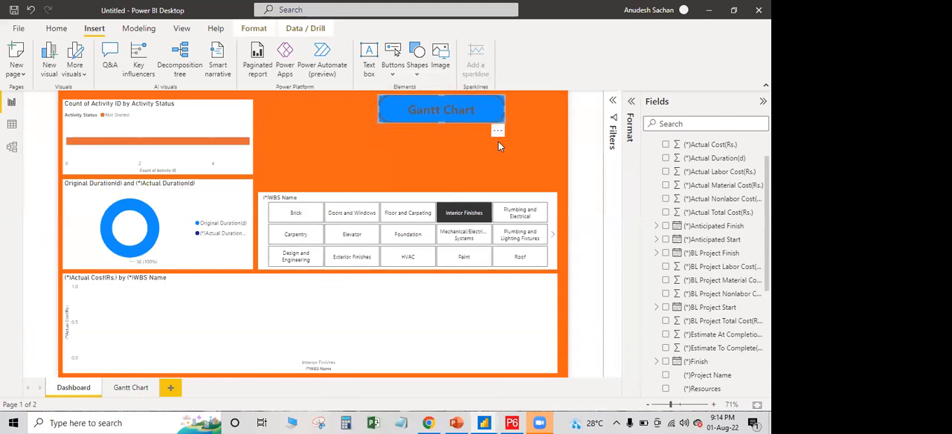
{"action": "key", "text": "Right"}
{"action": "key", "text": "Right"}
{"action": "key", "text": "Right"}
{"action": "key", "text": "Right"}
{"action": "key", "text": "Right"}
{"action": "key", "text": "Right"}
{"action": "key", "text": "Right"}
{"action": "key", "text": "Right"}
{"action": "key", "text": "Right"}
{"action": "key", "text": "Right"}
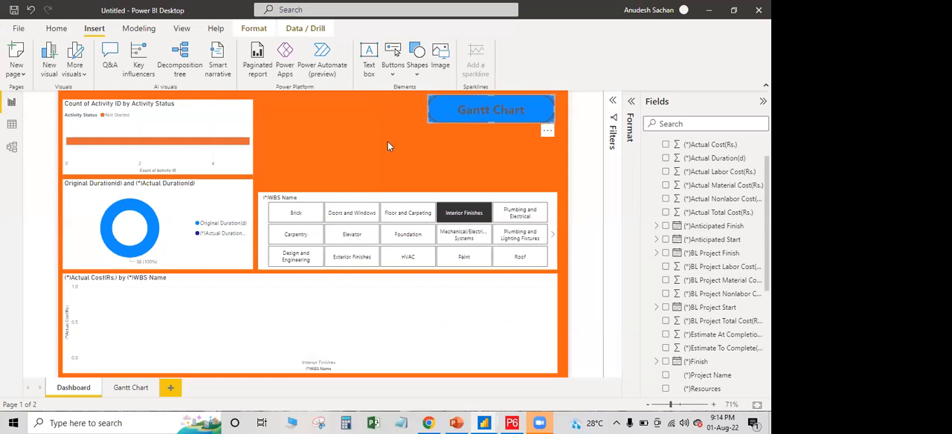
Clear the Interior Finishes selection in the WBS Name slicer and show the visualization options again
{"action": "left_click", "coordinate": [388, 188]}
{"action": "left_click", "coordinate": [452, 216]}
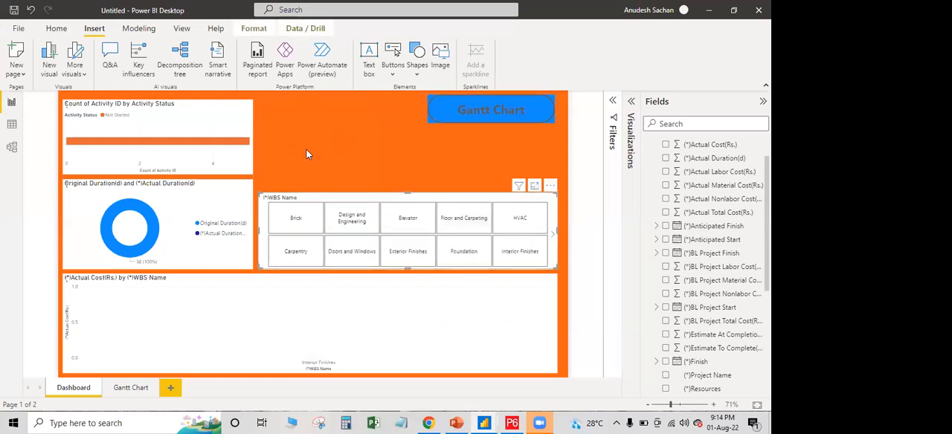
{"action": "left_click", "coordinate": [632, 102]}
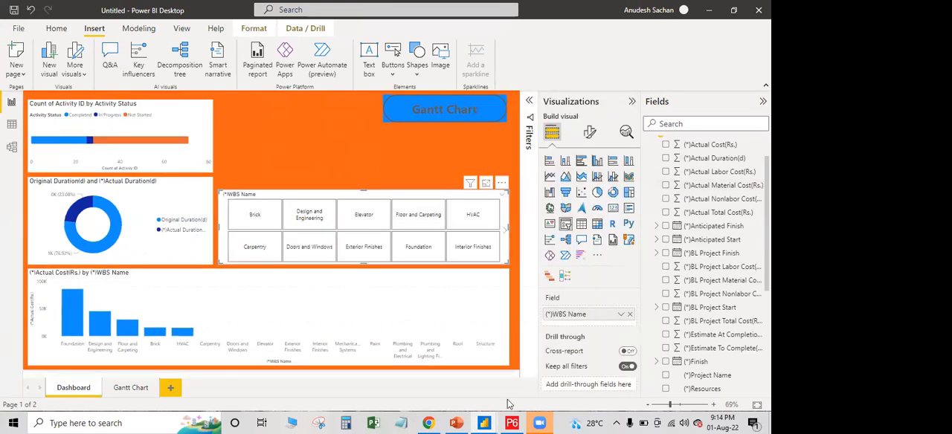
Look at the finished dashboard in the civil PM report and return to the untitled report
{"action": "mouse_move", "coordinate": [484, 423]}
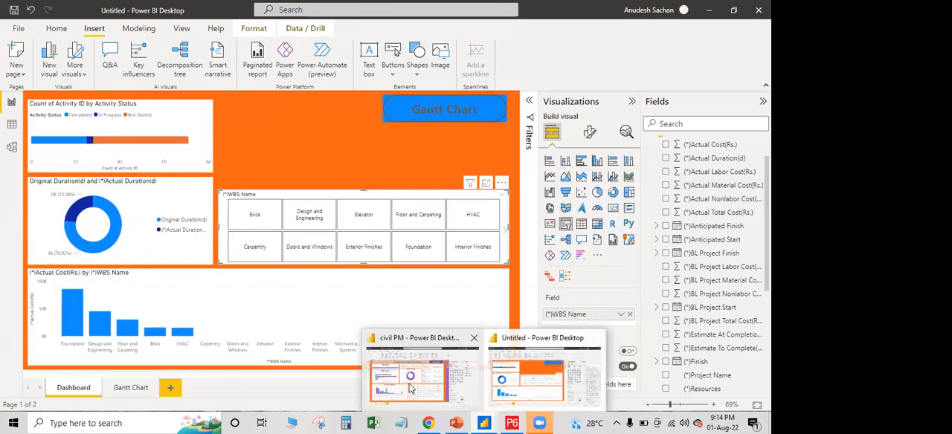
{"action": "left_click", "coordinate": [410, 383]}
{"action": "mouse_move", "coordinate": [484, 423]}
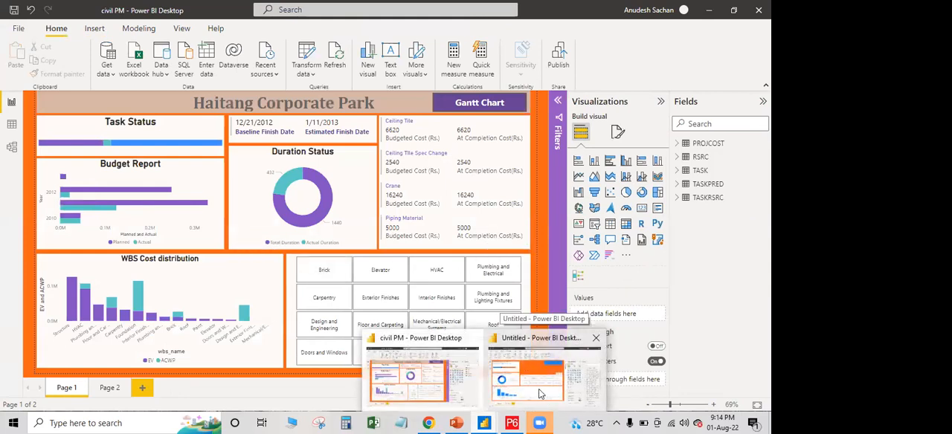
{"action": "left_click", "coordinate": [581, 372]}
Try converting the WBS Name slicer to a clustered bar chart, and undo the conversion
{"action": "scroll", "coordinate": [692, 268], "scroll_direction": "up", "scroll_amount": 1}
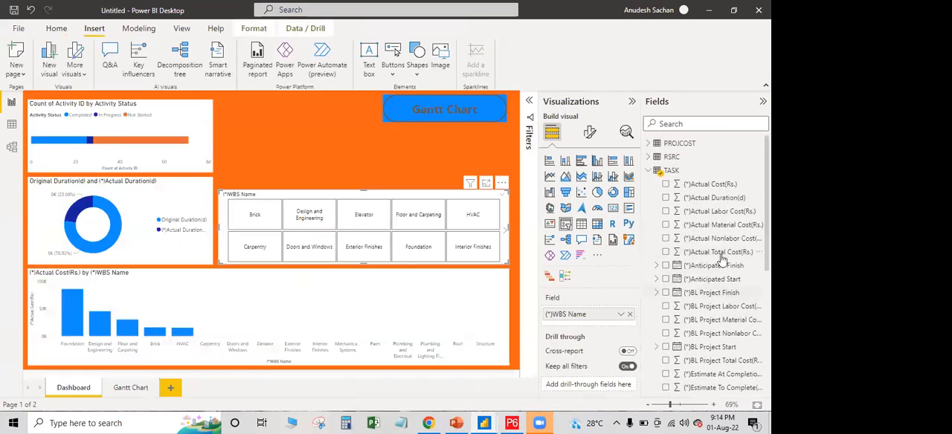
{"action": "left_click", "coordinate": [583, 162]}
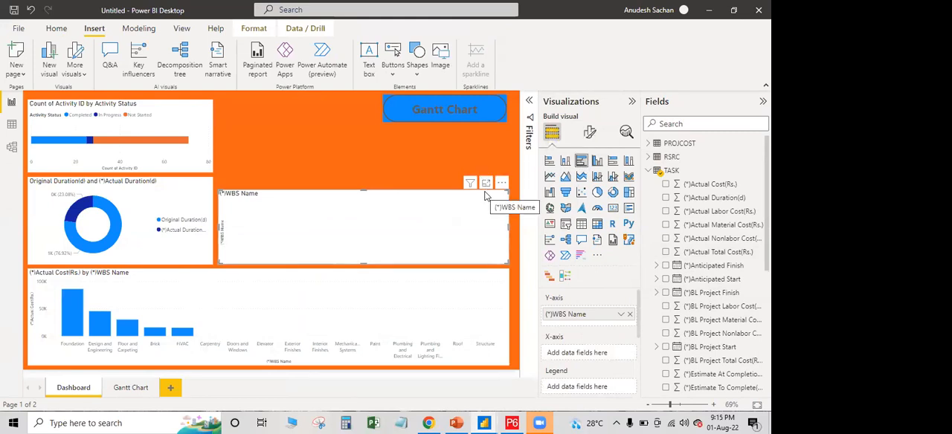
{"action": "key", "text": "ctrl+z"}
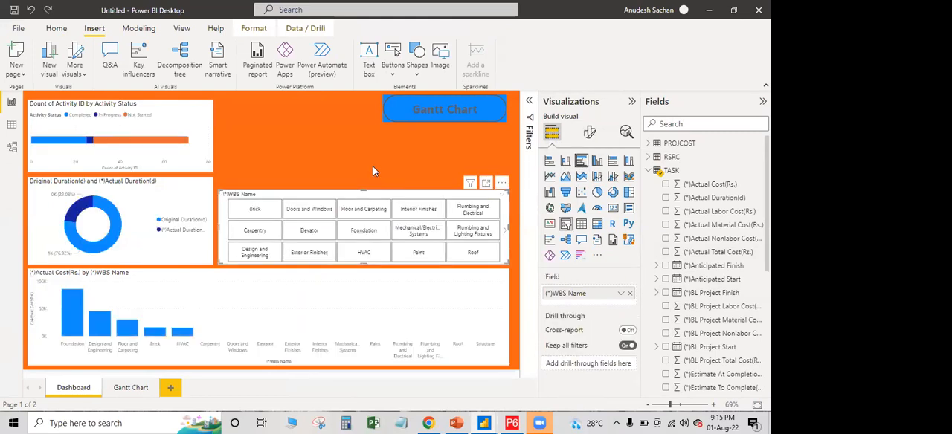
Add a clustered bar chart above the WBS Name slicer with (*)BL Project Start on its X-axis
{"action": "left_click", "coordinate": [373, 165]}
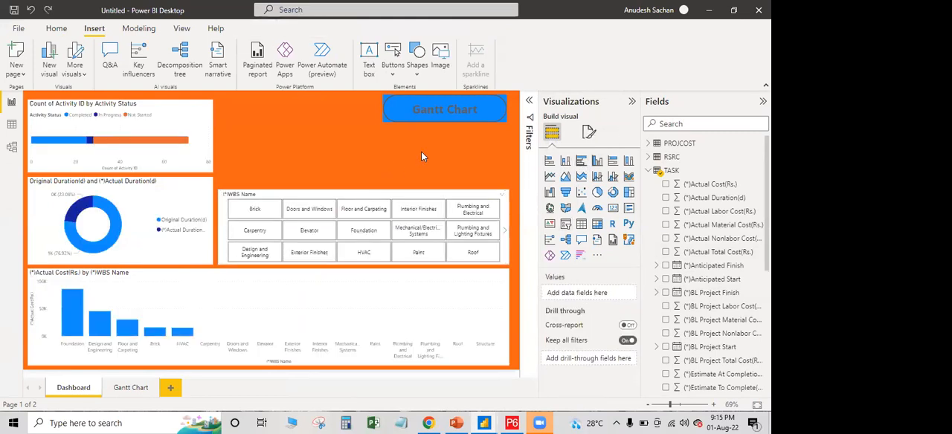
{"action": "left_click", "coordinate": [581, 160]}
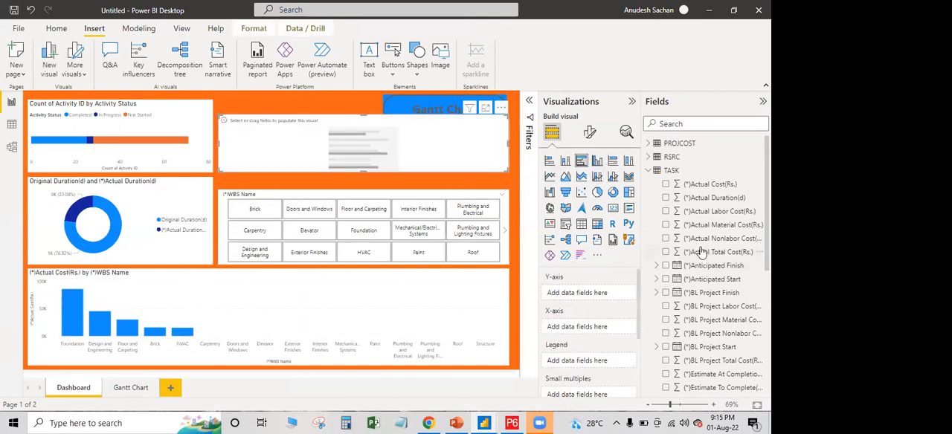
{"action": "scroll", "coordinate": [700, 253], "scroll_direction": "down", "scroll_amount": 5}
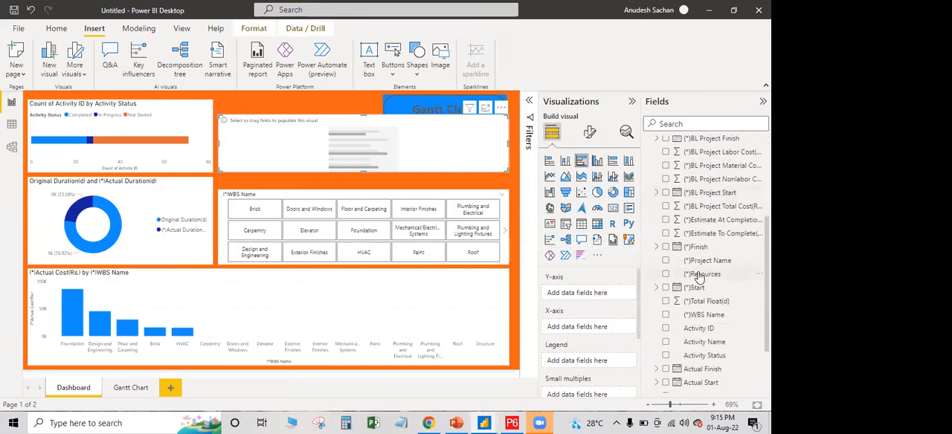
{"action": "scroll", "coordinate": [710, 261], "scroll_direction": "up", "scroll_amount": 2}
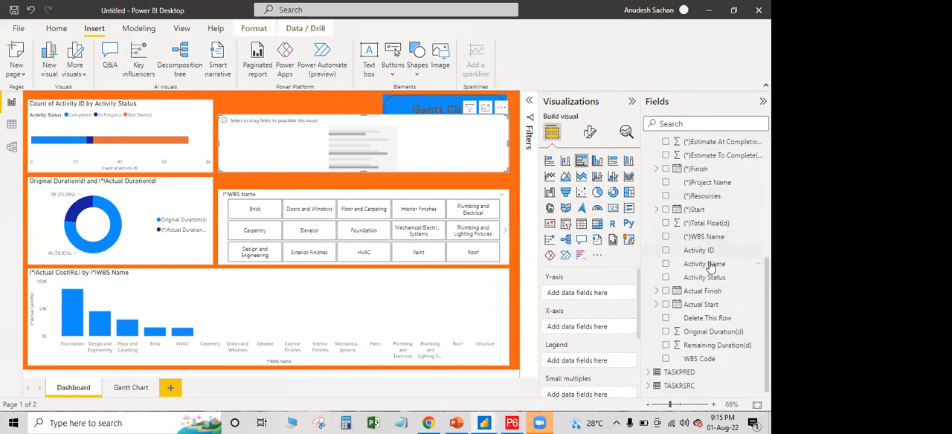
{"action": "scroll", "coordinate": [710, 268], "scroll_direction": "up", "scroll_amount": 1}
{"action": "scroll", "coordinate": [710, 268], "scroll_direction": "down", "scroll_amount": 3}
{"action": "scroll", "coordinate": [713, 274], "scroll_direction": "up", "scroll_amount": 4}
{"action": "scroll", "coordinate": [713, 274], "scroll_direction": "up", "scroll_amount": 1}
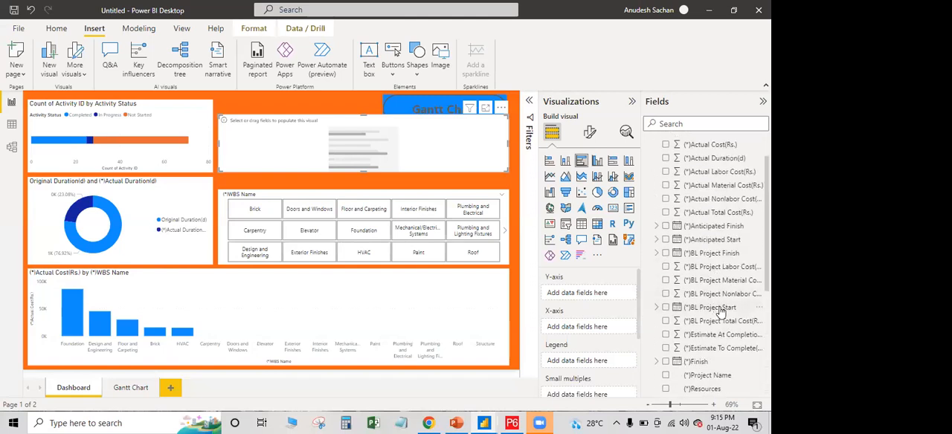
{"action": "left_click_drag", "start_coordinate": [720, 312], "coordinate": [584, 329]}
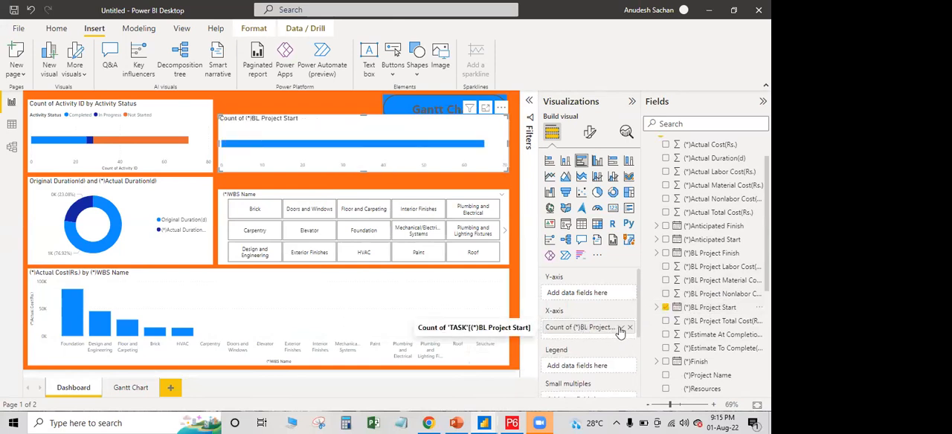
Check the aggregation and show-value options of (*)BL Project Start, and remove the field from the chart's X-axis
{"action": "left_click", "coordinate": [621, 330]}
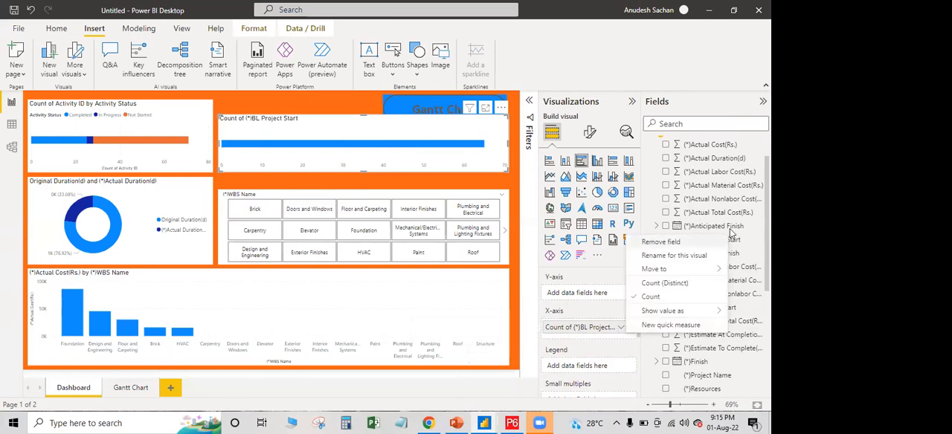
{"action": "left_click", "coordinate": [731, 229]}
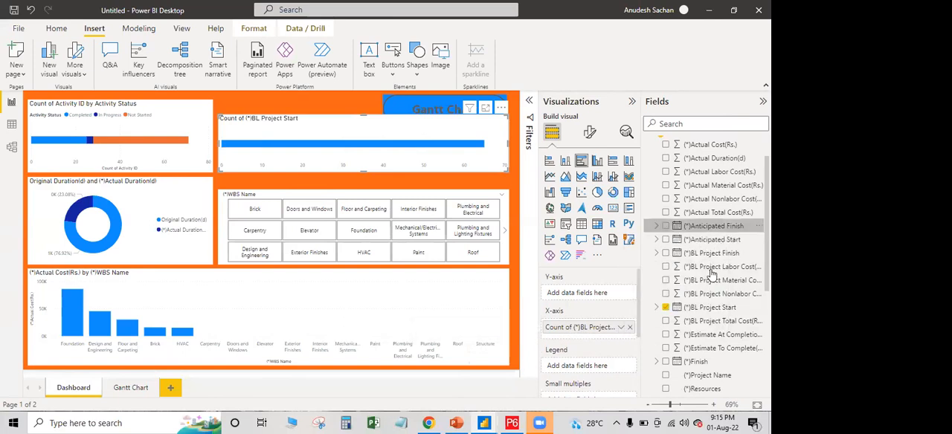
{"action": "left_click", "coordinate": [622, 329]}
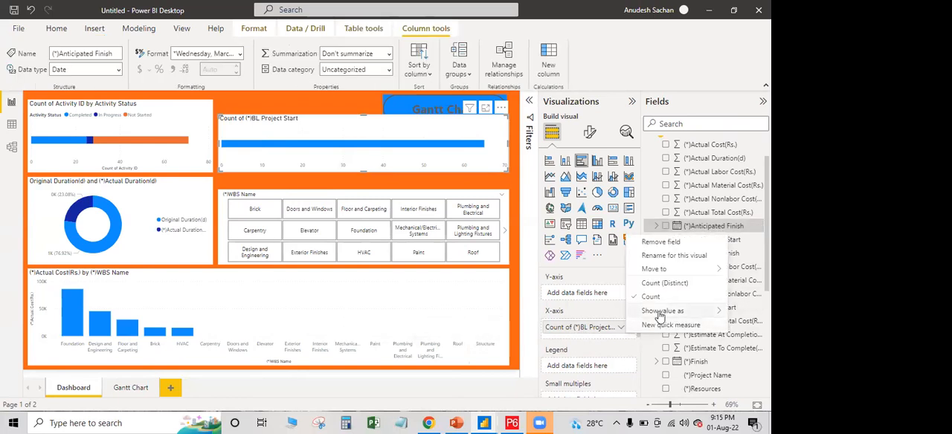
{"action": "mouse_move", "coordinate": [659, 316]}
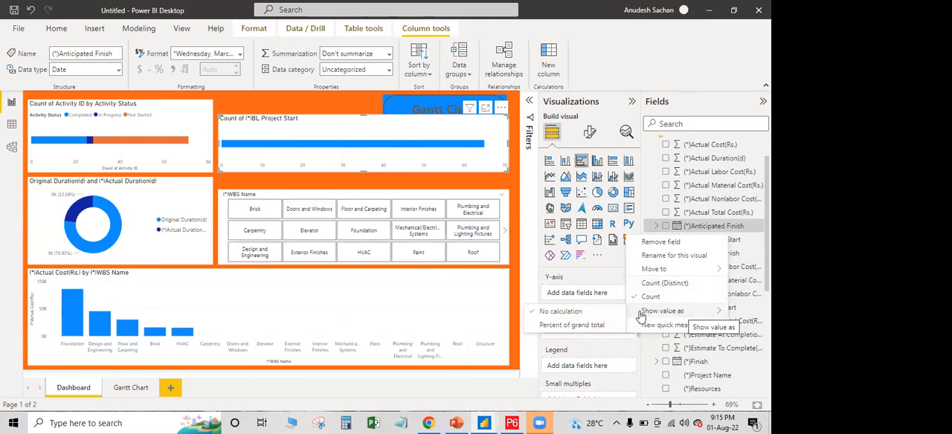
{"action": "left_click", "coordinate": [648, 348]}
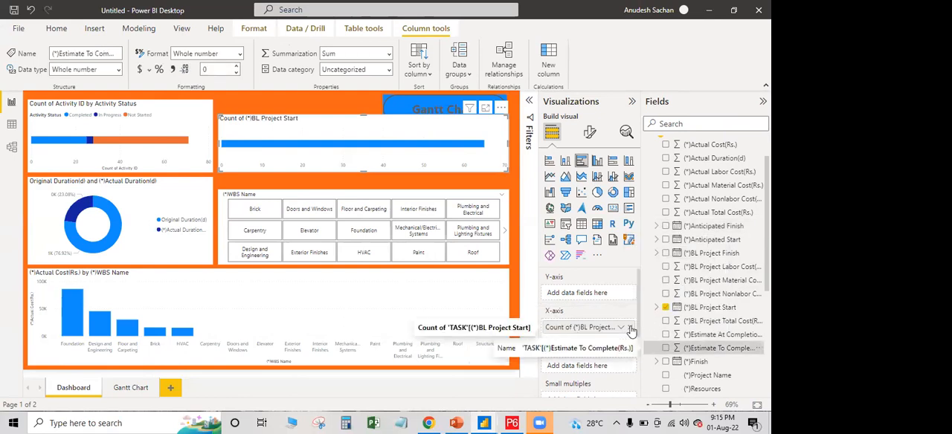
{"action": "left_click", "coordinate": [631, 331]}
Examine the cost and unit columns of the PROJCOST table in the data view
{"action": "left_click", "coordinate": [12, 125]}
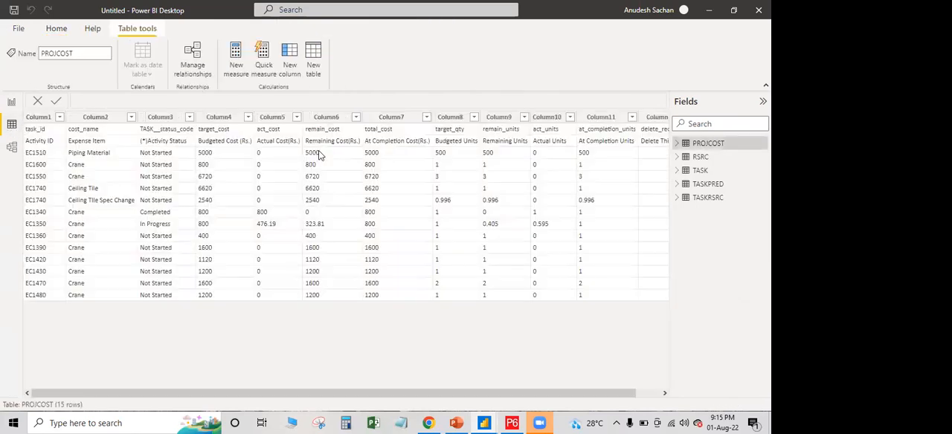
{"action": "left_click_drag", "start_coordinate": [443, 392], "coordinate": [289, 373]}
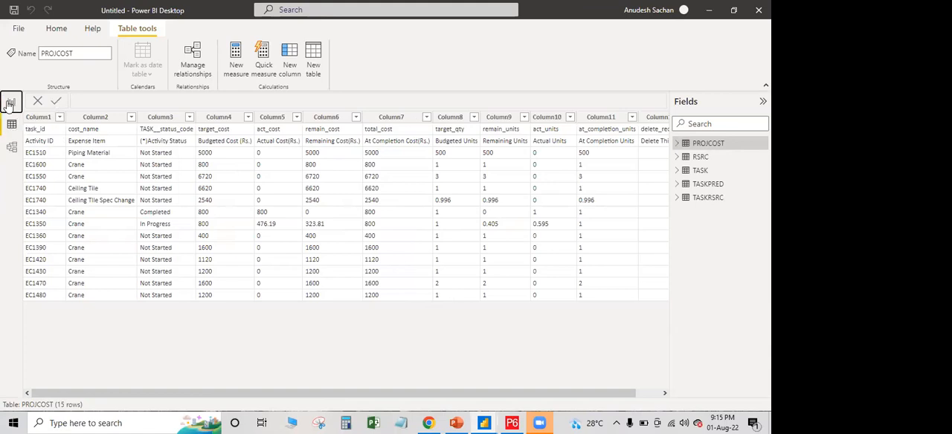
Return to the report and put (*)BL Project Start on the empty bar chart's Y-axis, keeping only the Year level
{"action": "left_click", "coordinate": [11, 102]}
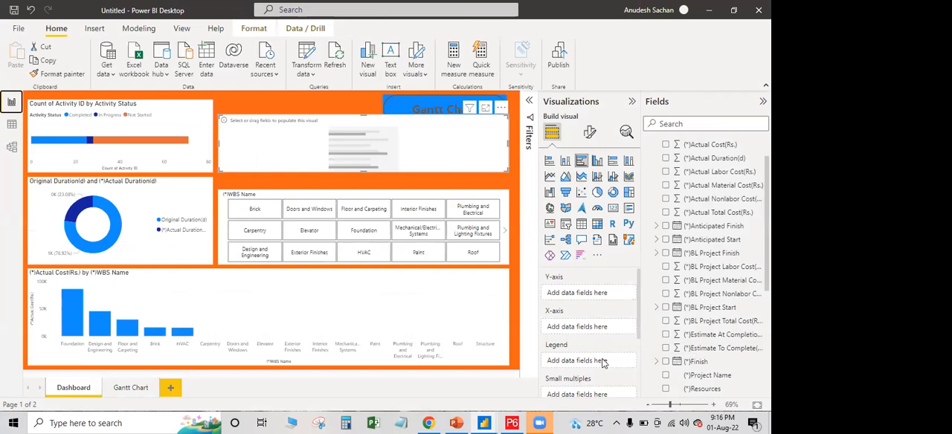
{"action": "scroll", "coordinate": [726, 328], "scroll_direction": "down", "scroll_amount": 2}
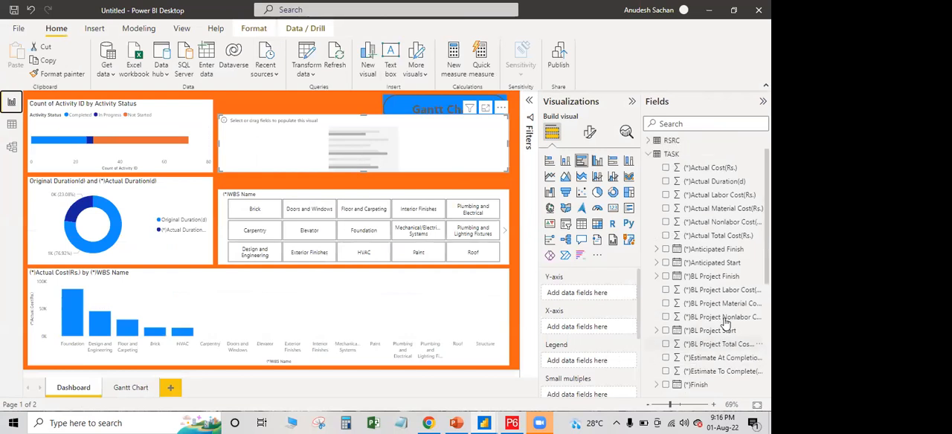
{"action": "left_click_drag", "start_coordinate": [726, 274], "coordinate": [606, 296]}
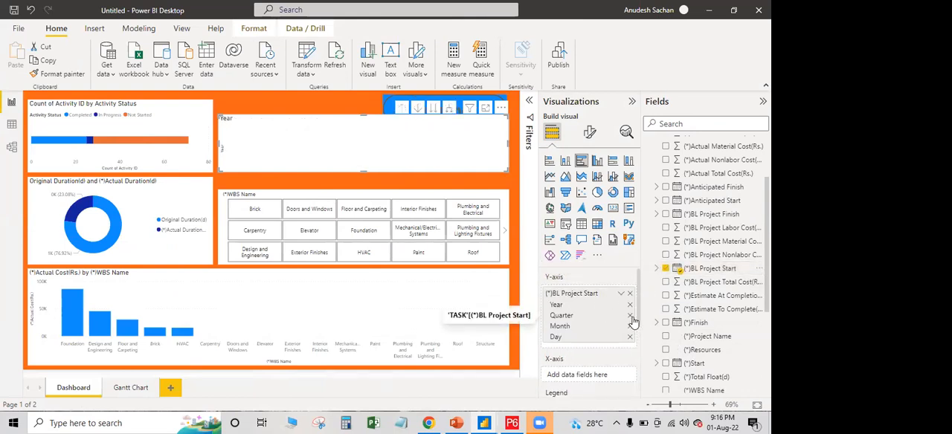
{"action": "left_click", "coordinate": [631, 316]}
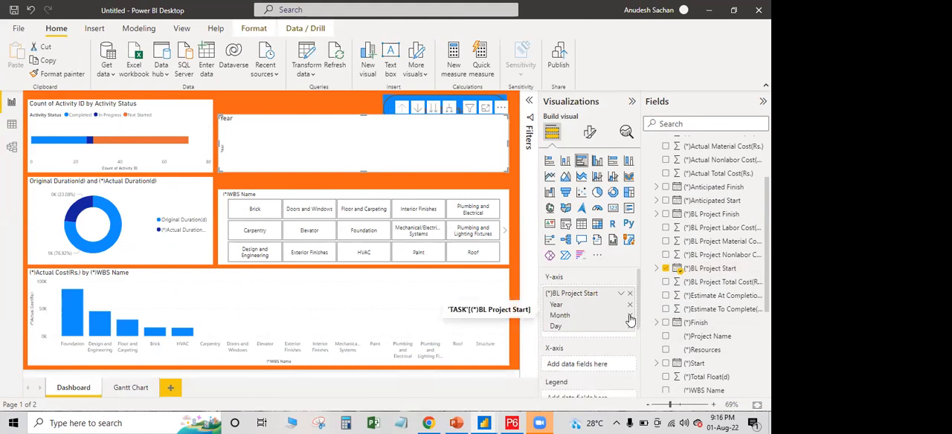
{"action": "left_click", "coordinate": [630, 316]}
{"action": "left_click", "coordinate": [630, 316]}
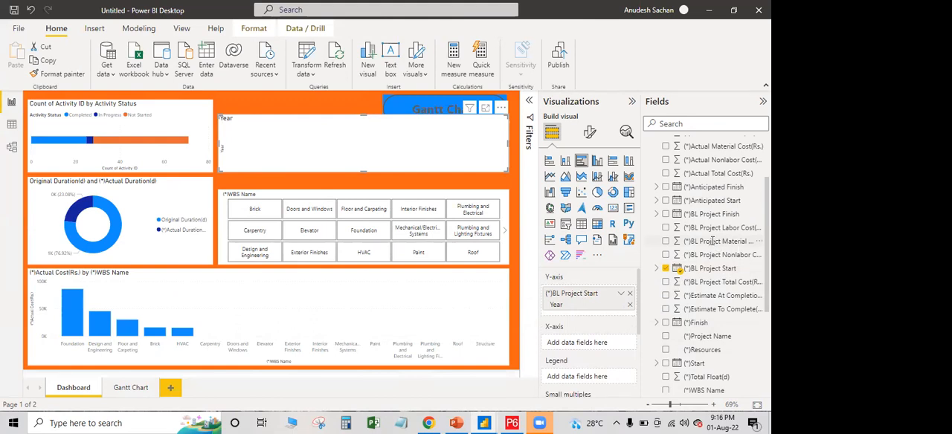
Add (*)Actual Cost(Rs.) from the TASK table to the X-axis of the bar chart by year
{"action": "scroll", "coordinate": [584, 365], "scroll_direction": "down", "scroll_amount": 2}
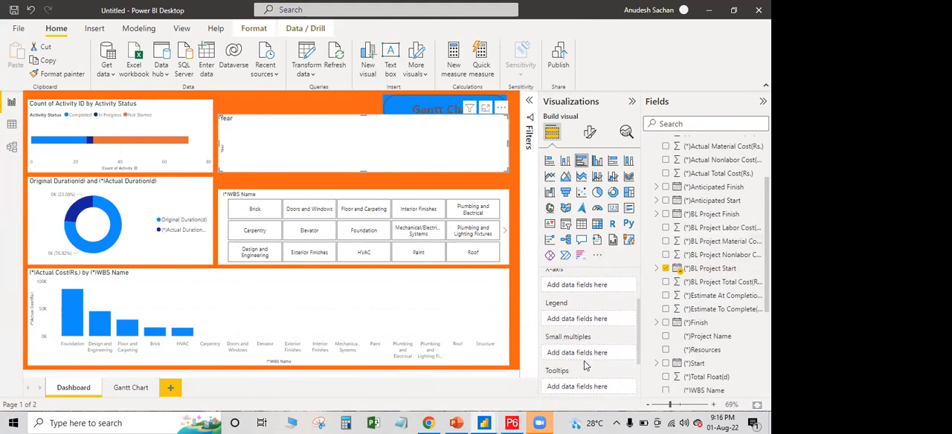
{"action": "scroll", "coordinate": [584, 364], "scroll_direction": "up", "scroll_amount": 2}
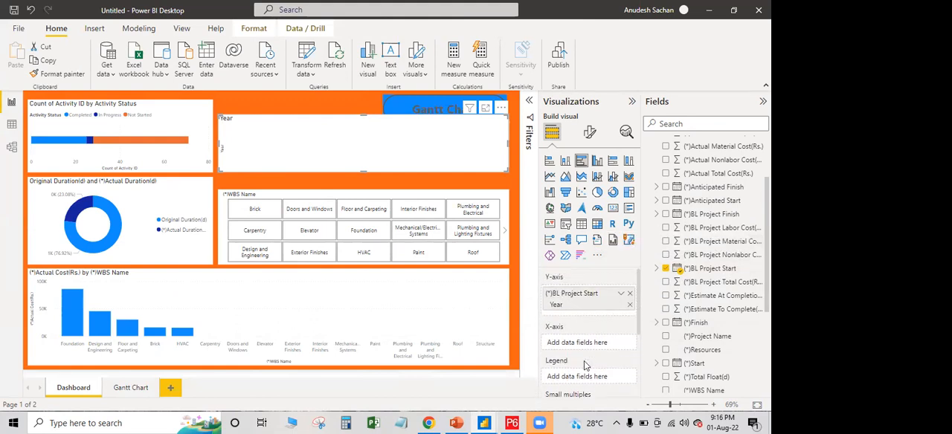
{"action": "scroll", "coordinate": [712, 186], "scroll_direction": "up", "scroll_amount": 3}
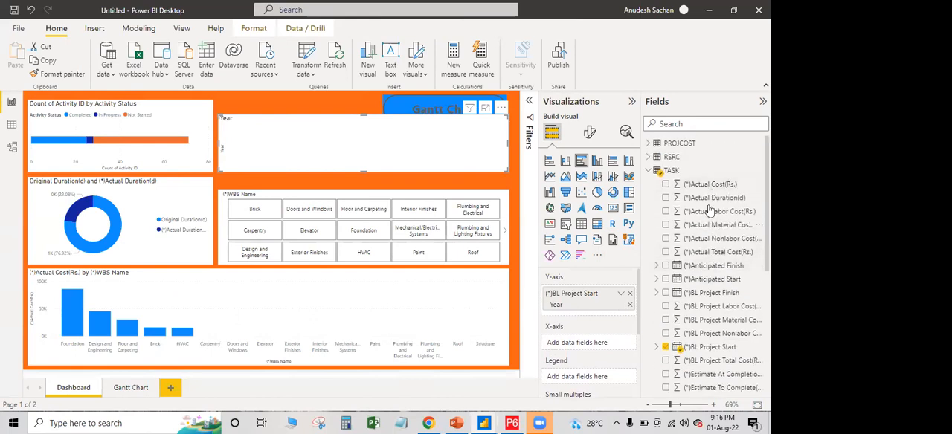
{"action": "left_click_drag", "start_coordinate": [708, 189], "coordinate": [589, 346]}
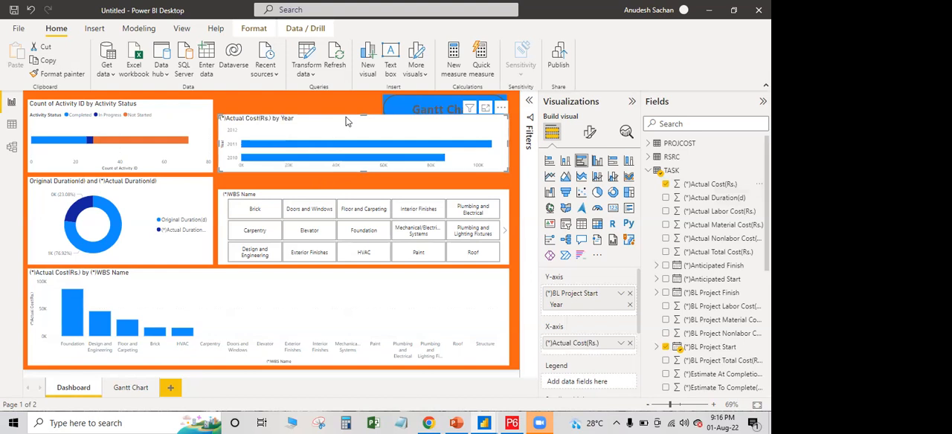
Resize and move the Actual Cost by Year chart to fit above the WBS Name slicer, leaving the Gantt Chart button uncovered
{"action": "left_click_drag", "start_coordinate": [363, 115], "coordinate": [365, 104]}
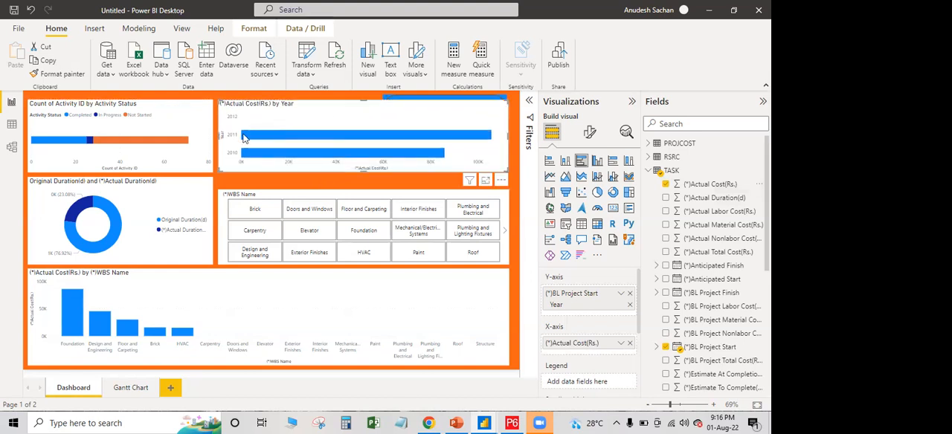
{"action": "left_click_drag", "start_coordinate": [218, 136], "coordinate": [311, 136]}
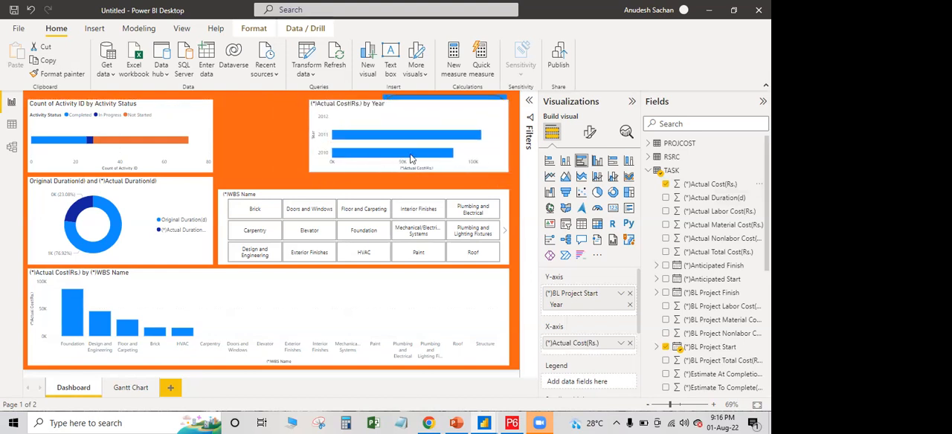
{"action": "left_click_drag", "start_coordinate": [437, 168], "coordinate": [319, 186]}
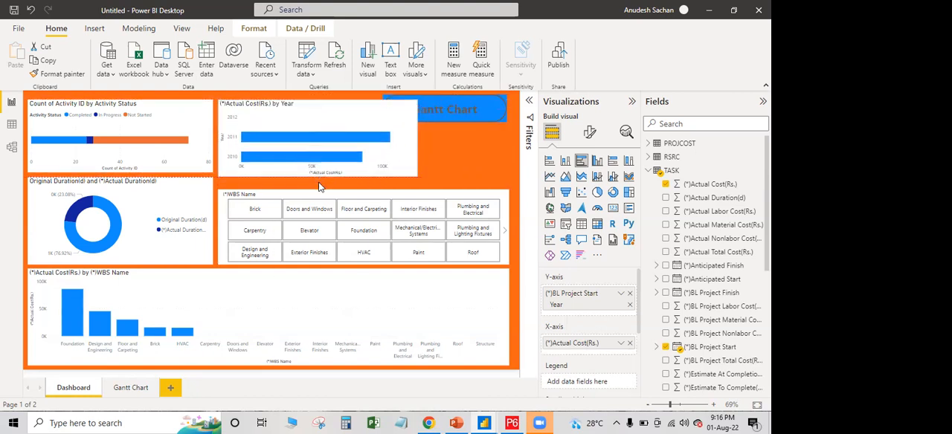
{"action": "left_click_drag", "start_coordinate": [416, 143], "coordinate": [375, 141]}
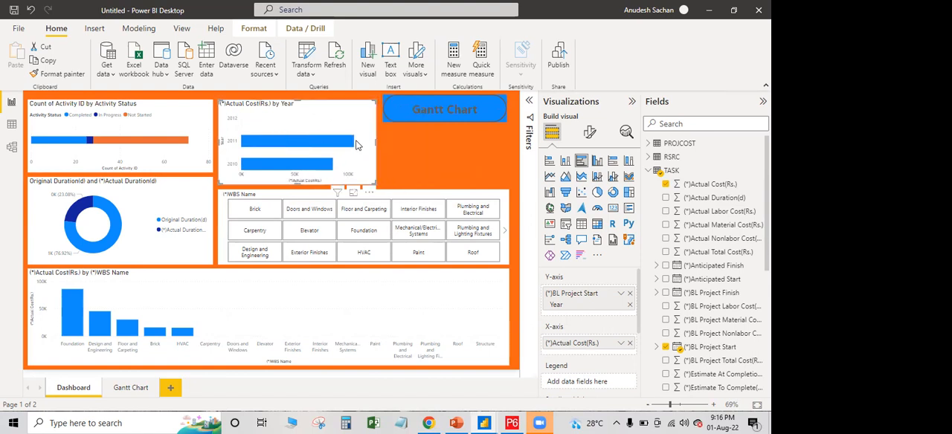
{"action": "left_click", "coordinate": [417, 146]}
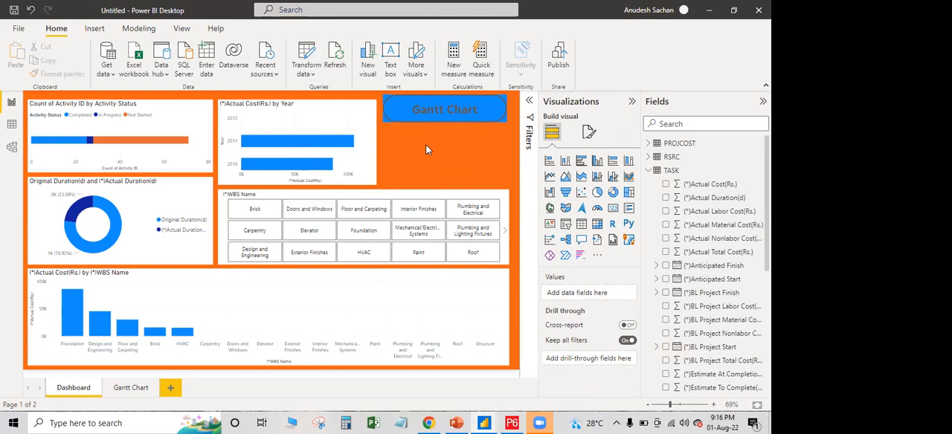
Collapse the TASK table's field list and switch to the open civil PM report
{"action": "left_click", "coordinate": [649, 172]}
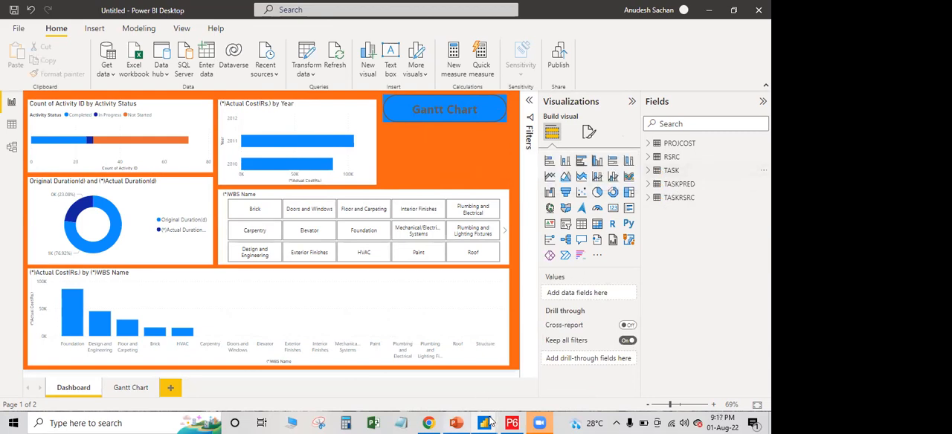
{"action": "mouse_move", "coordinate": [484, 423]}
{"action": "left_click", "coordinate": [458, 340]}
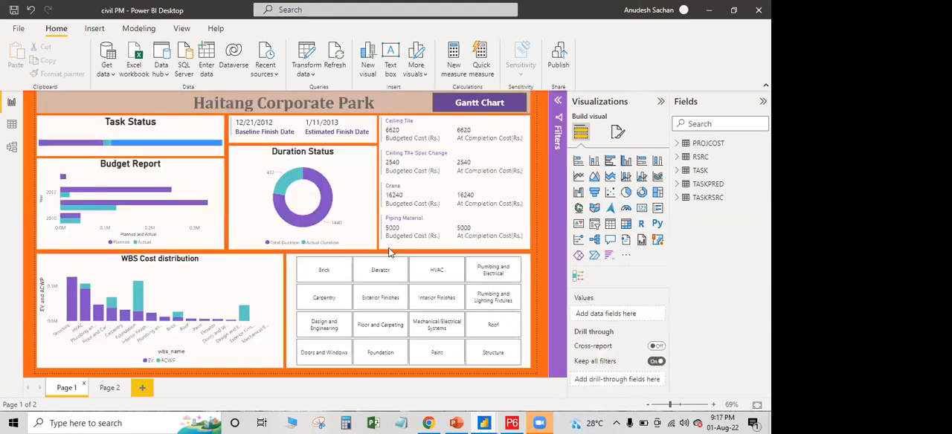